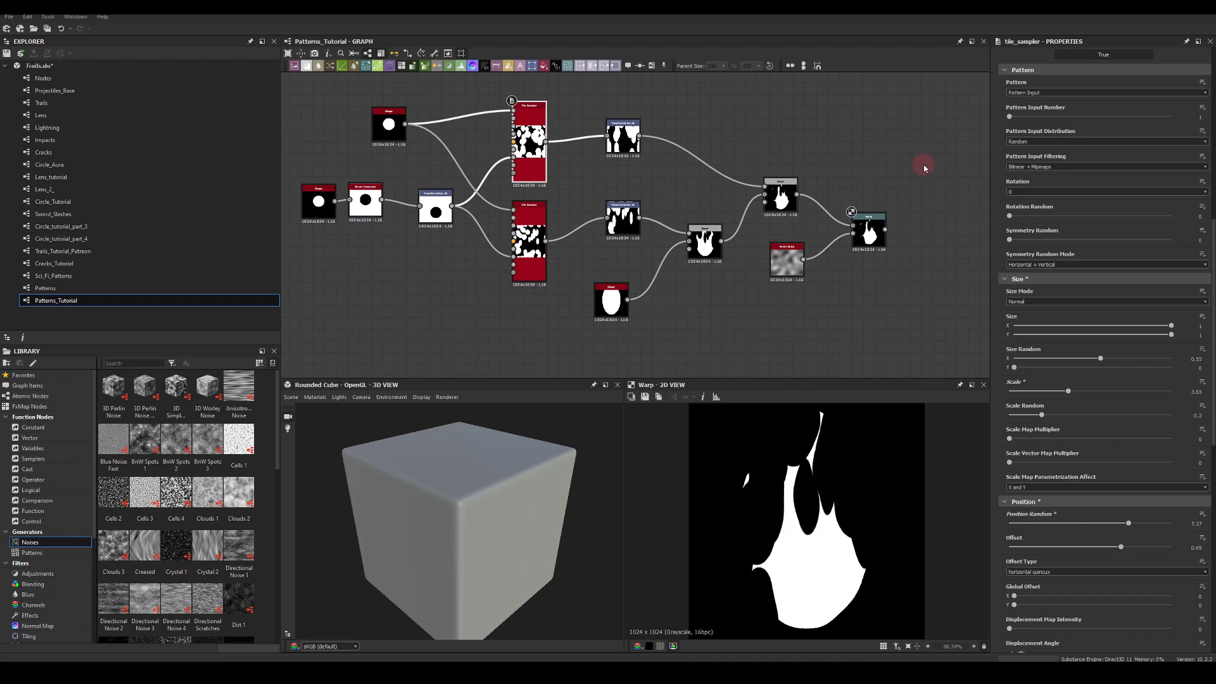
- Add a second Warp node fed by the first Warp's output and place it further along in the graph
middle_click_drag(915, 164, 734, 147)
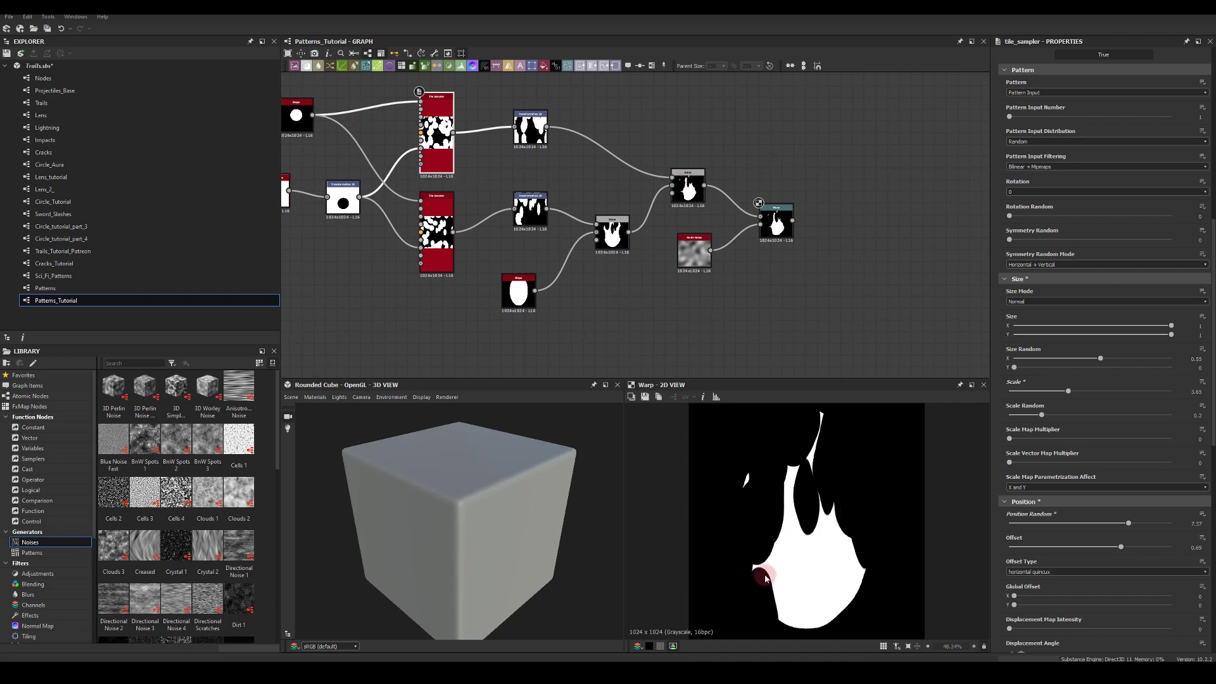
middle_click_drag(869, 209, 720, 240)
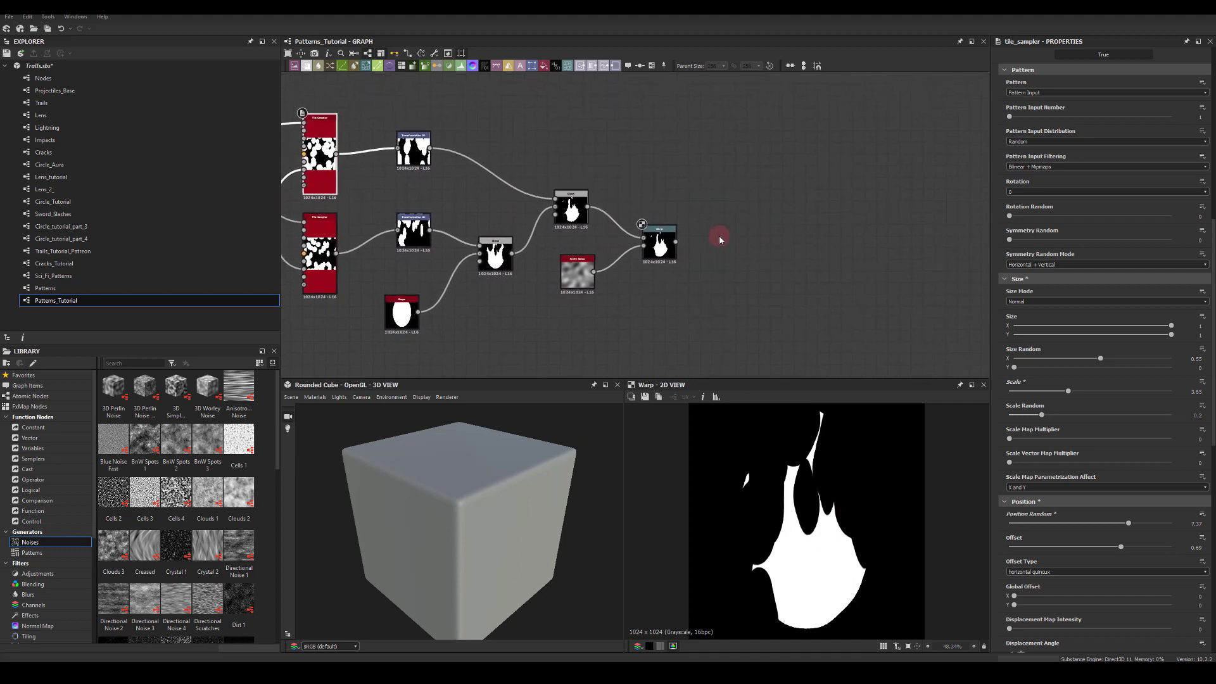
scroll(749, 237, "up", 1)
left_click(644, 239)
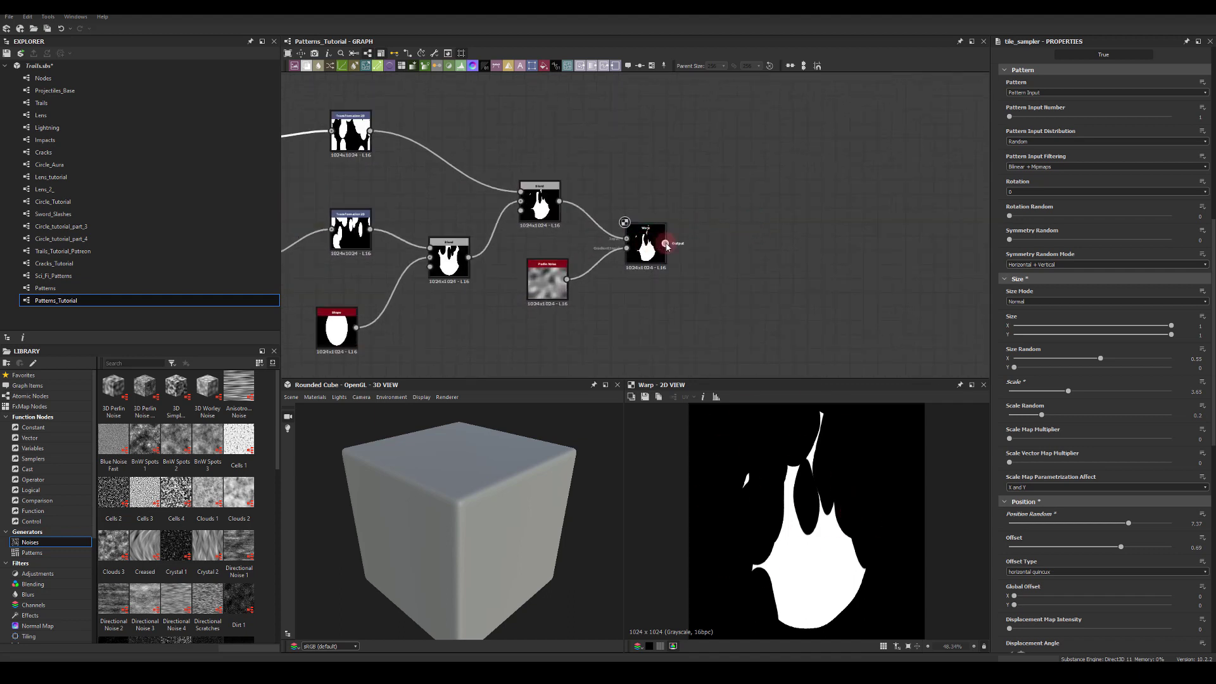
left_click_drag(666, 244, 889, 122)
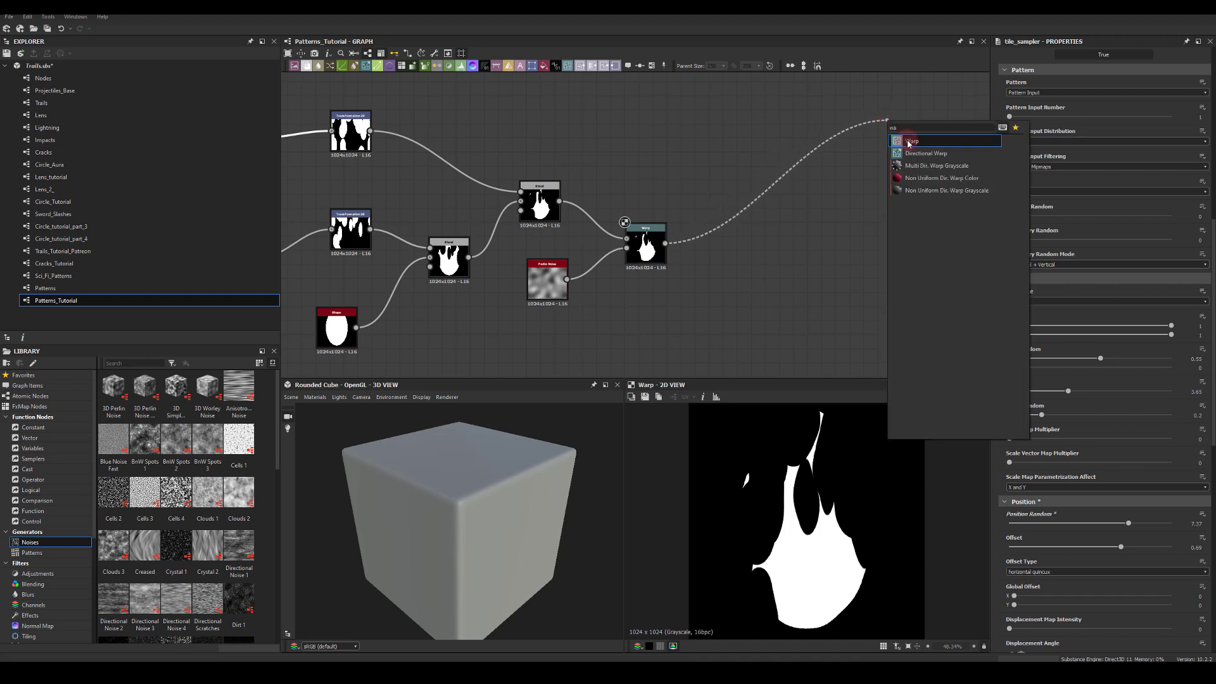
left_click(909, 142)
middle_click_drag(925, 191, 857, 169)
left_click_drag(866, 115, 824, 128)
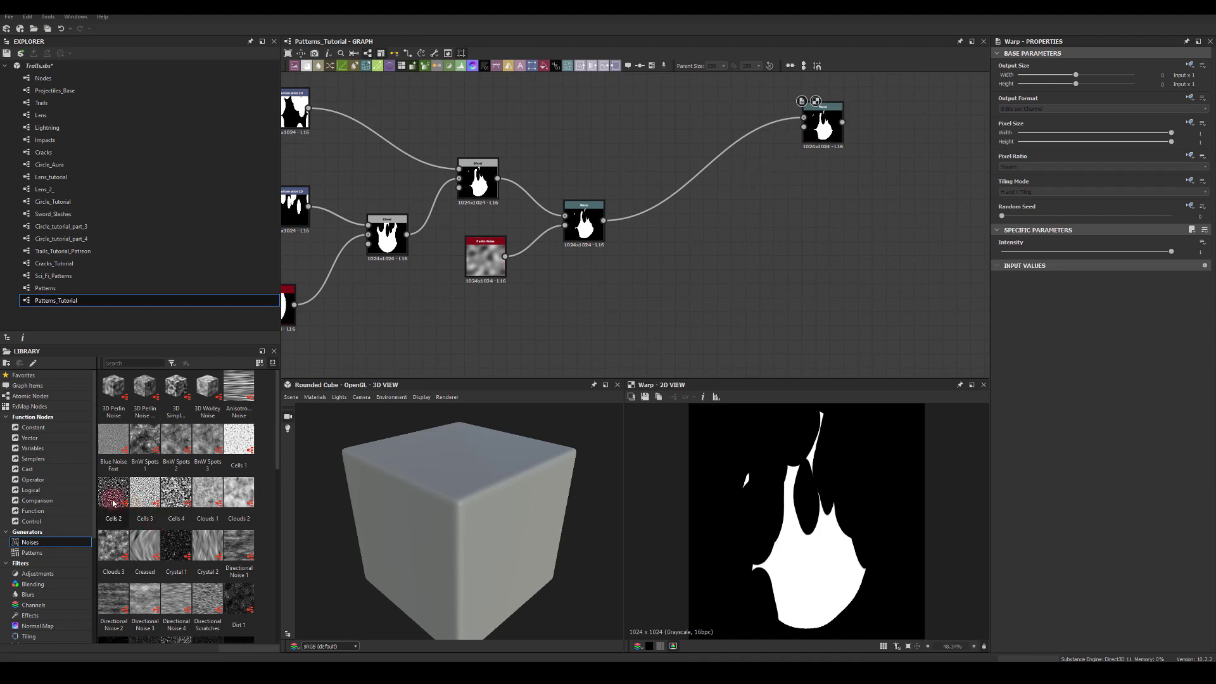
- Discard a trial Cells 2 noise and add a Cells 4 noise below the second Warp with its scale lowered to 10
left_click_drag(113, 492, 709, 221)
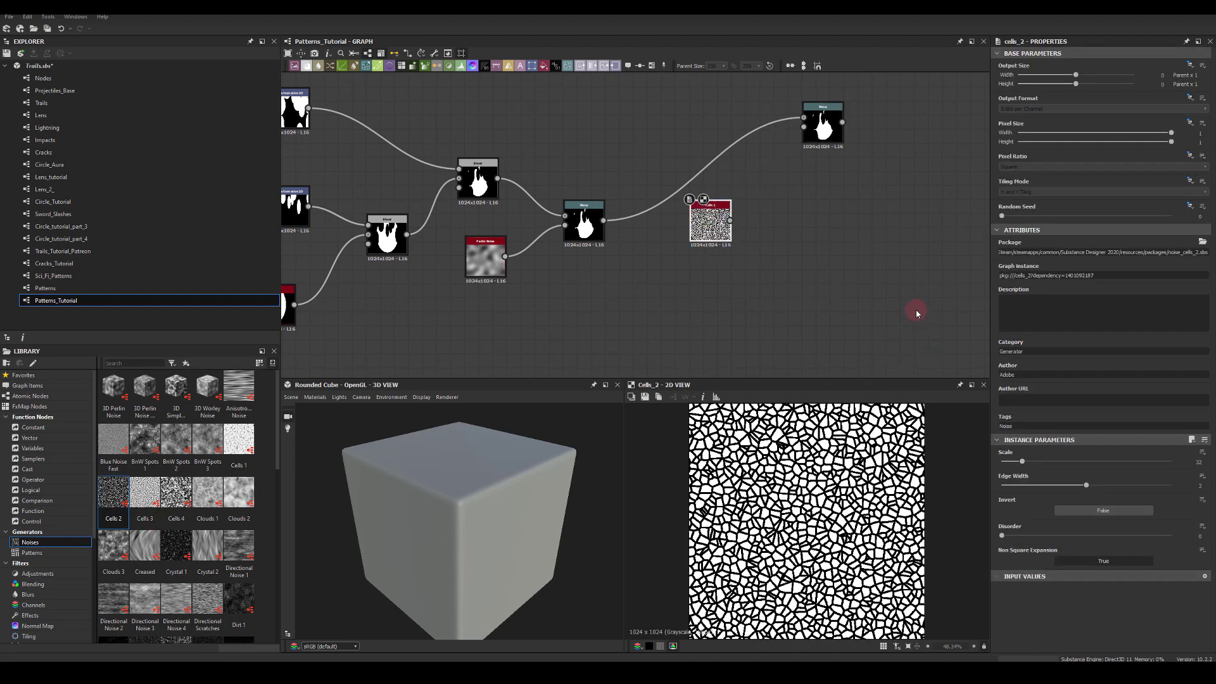
key("Delete")
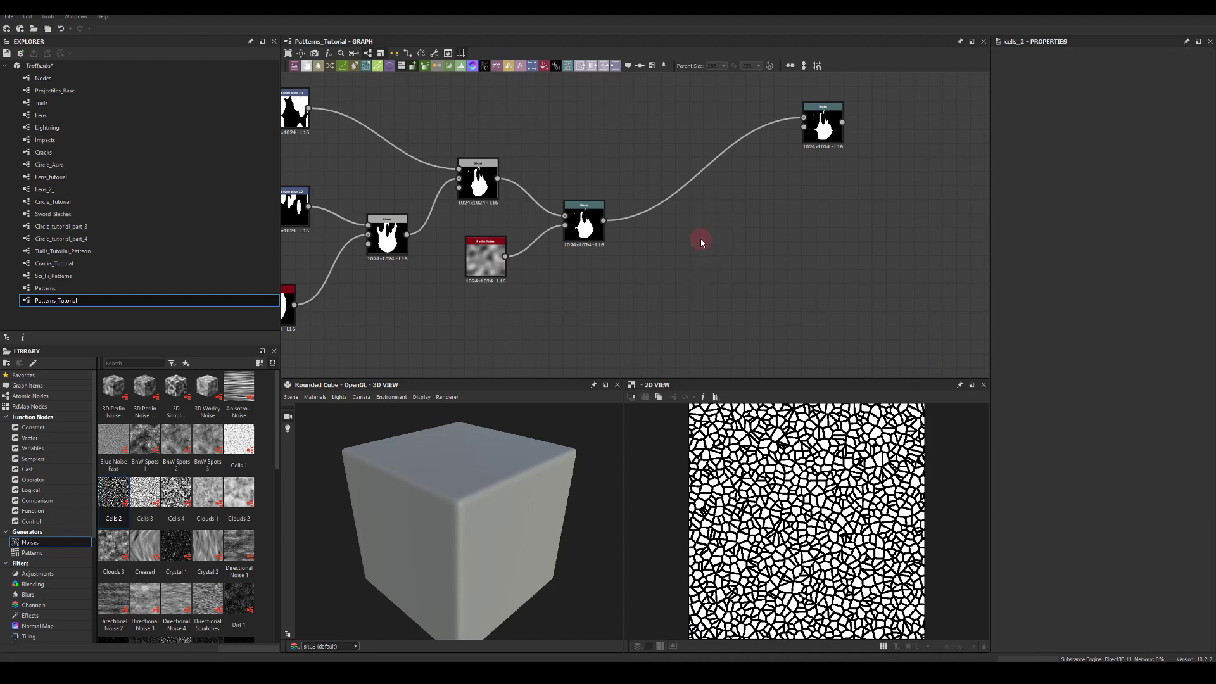
left_click_drag(176, 492, 725, 216)
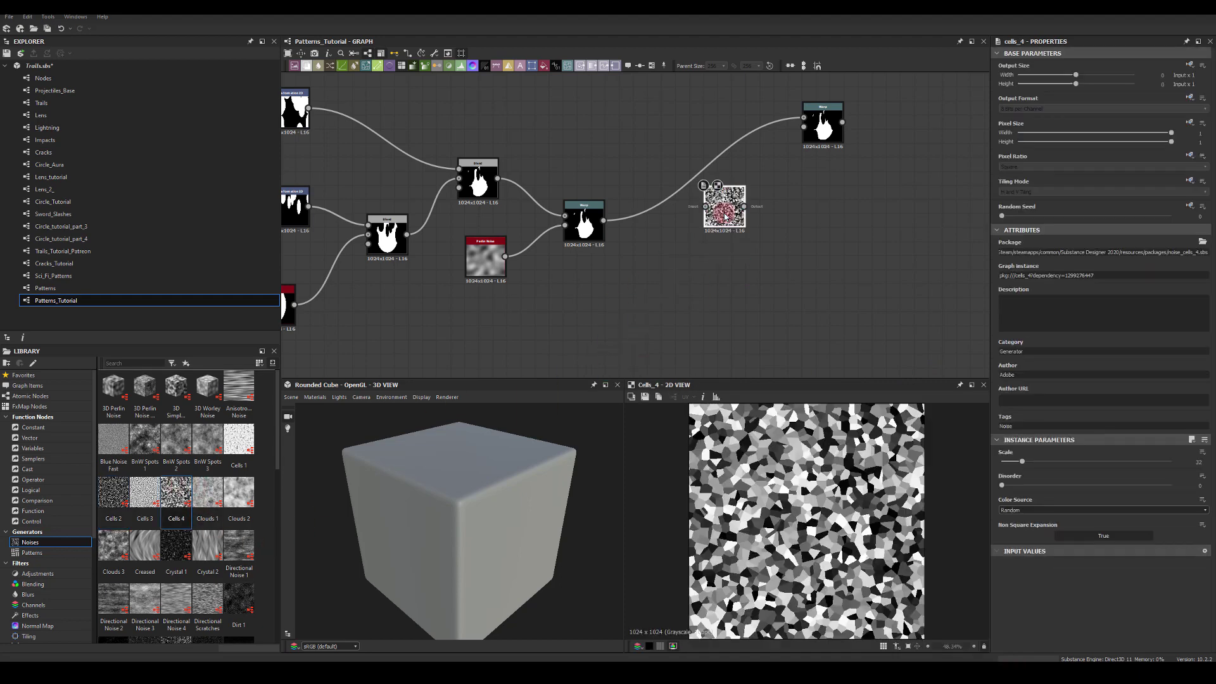
left_click_drag(1021, 461, 1008, 466)
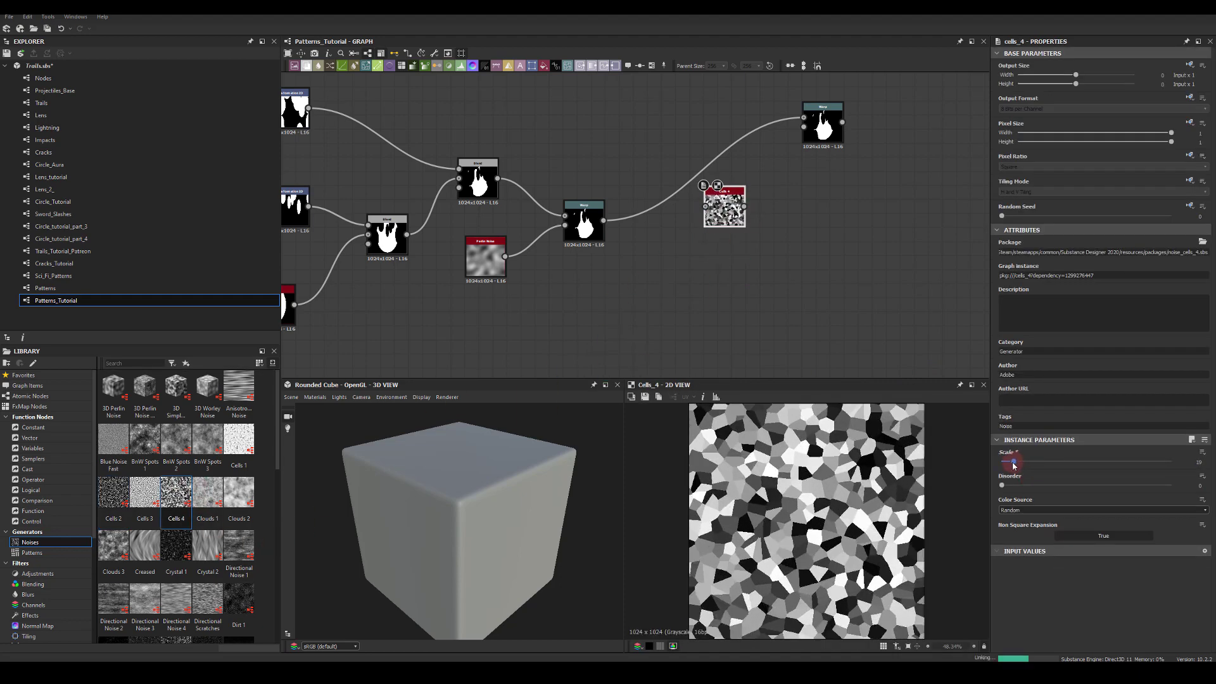
- Add a Blur HQ Grayscale node after Cells 4, feed it into the second Warp's gradient input, and preview that Warp
left_click_drag(744, 206, 793, 203)
type("bl")
left_click(866, 260)
middle_click_drag(825, 164, 813, 169)
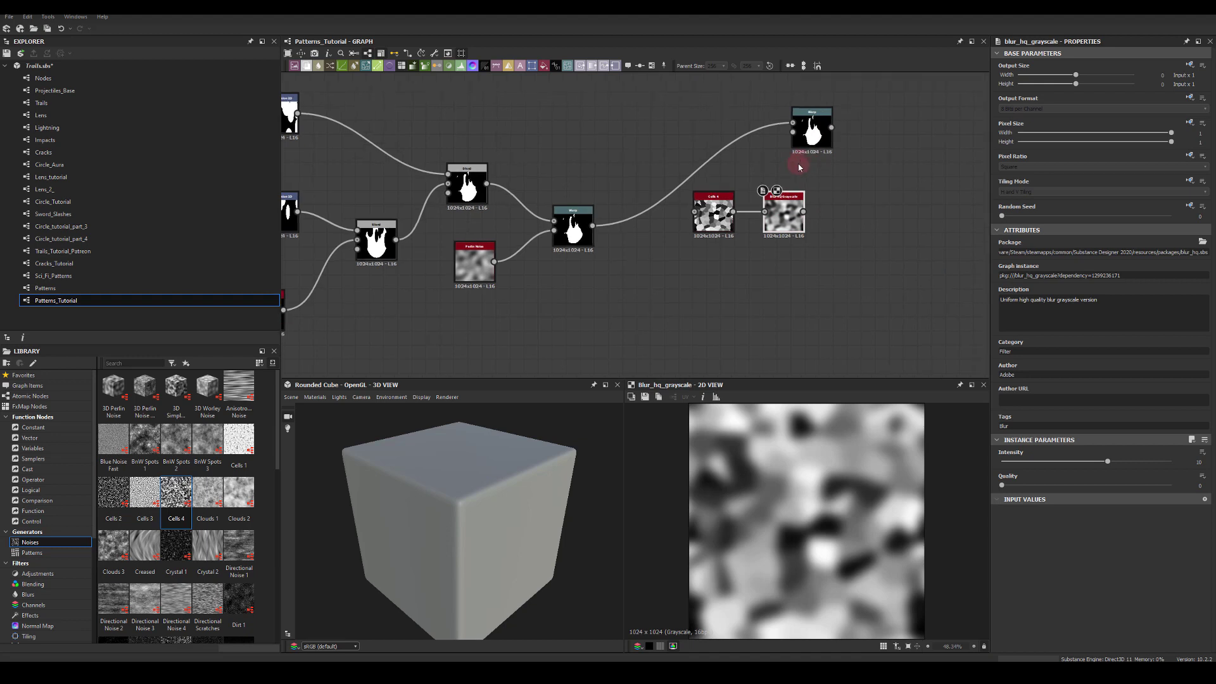
left_click_drag(813, 128, 855, 128)
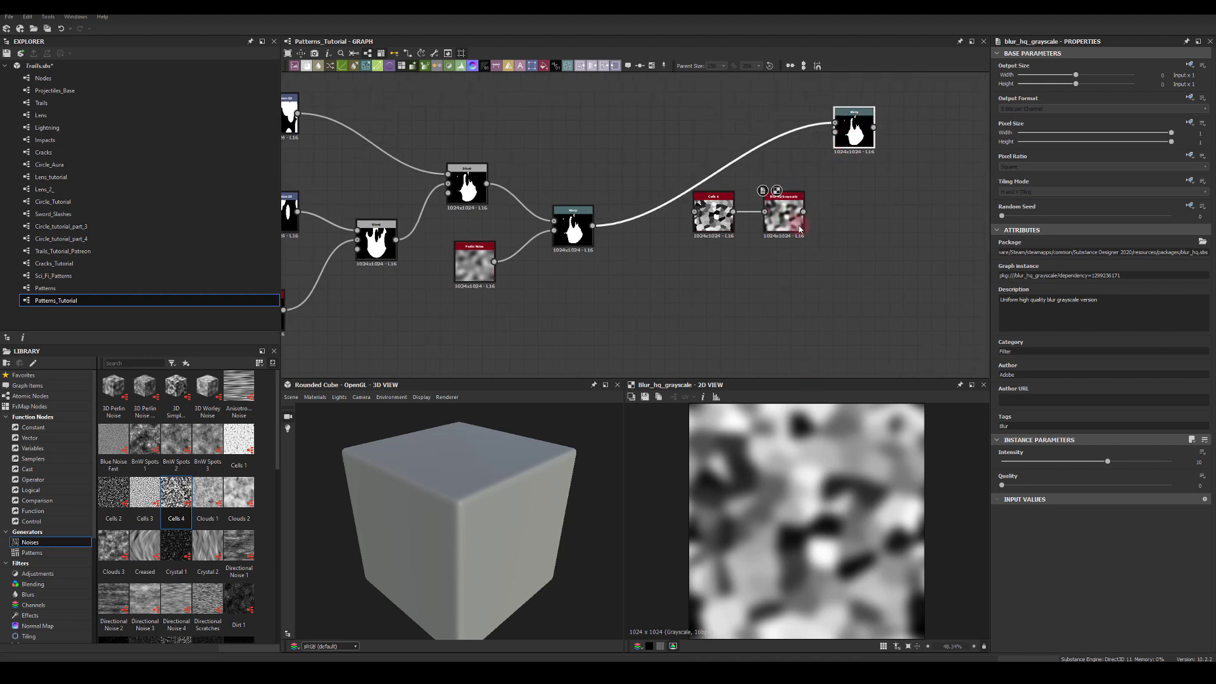
left_click_drag(802, 215, 835, 132)
double_click(852, 134)
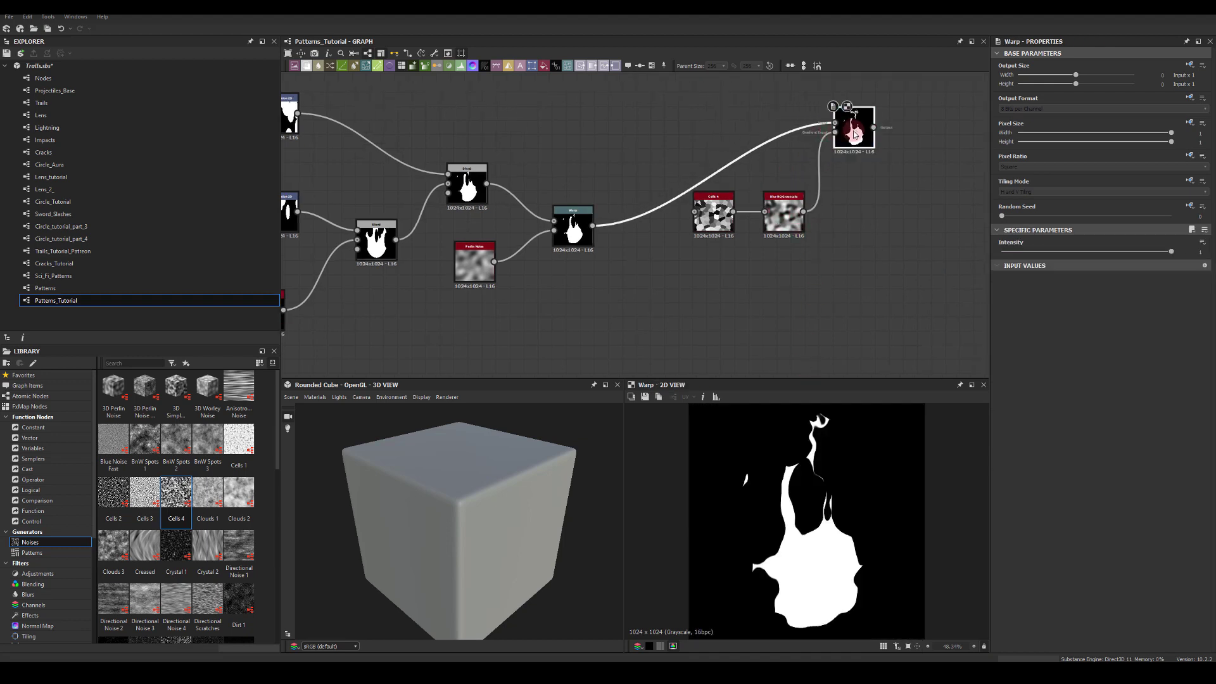
- Lower the Blur HQ Grayscale intensity to 1.7 and the second Warp's intensity to 0.07
middle_click_drag(852, 215, 850, 228)
scroll(850, 228, "up", 2)
left_click(755, 240)
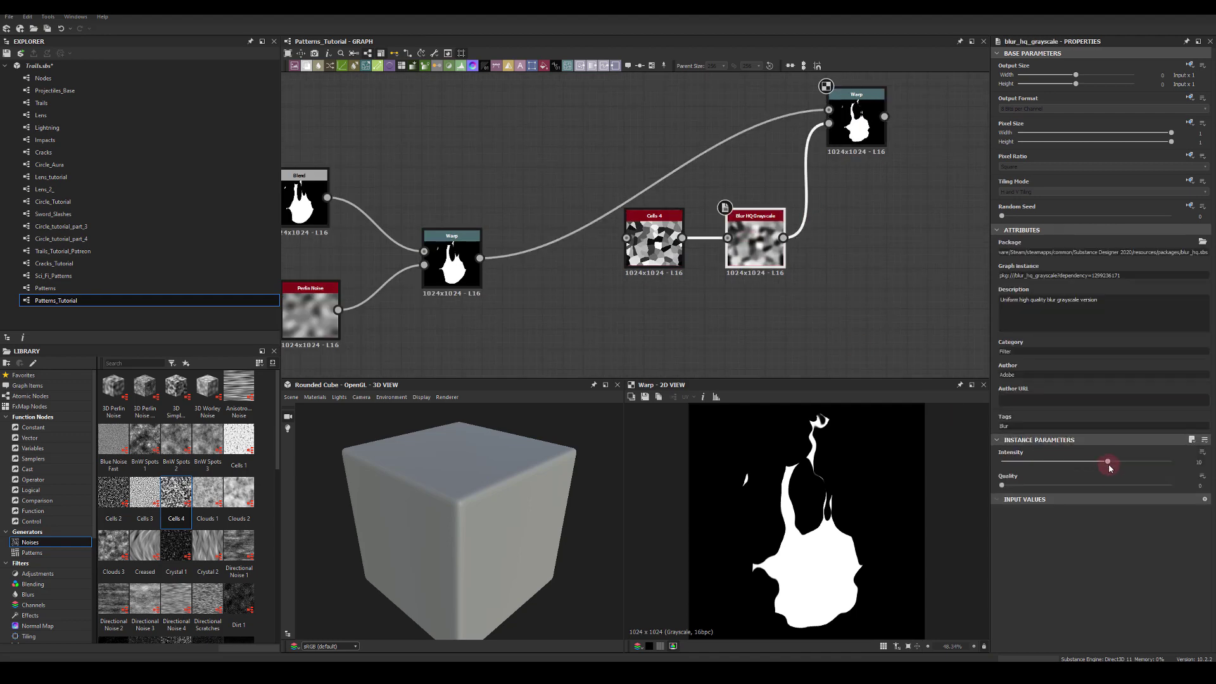
left_click_drag(1107, 462, 1020, 465)
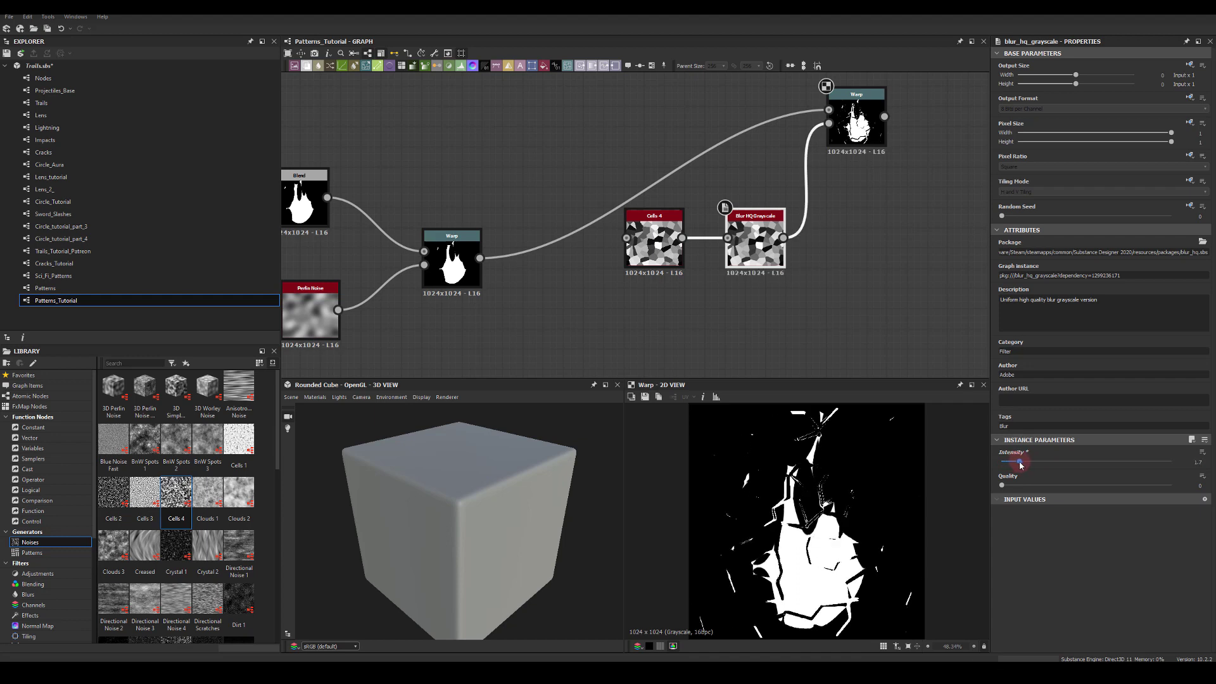
left_click(848, 120)
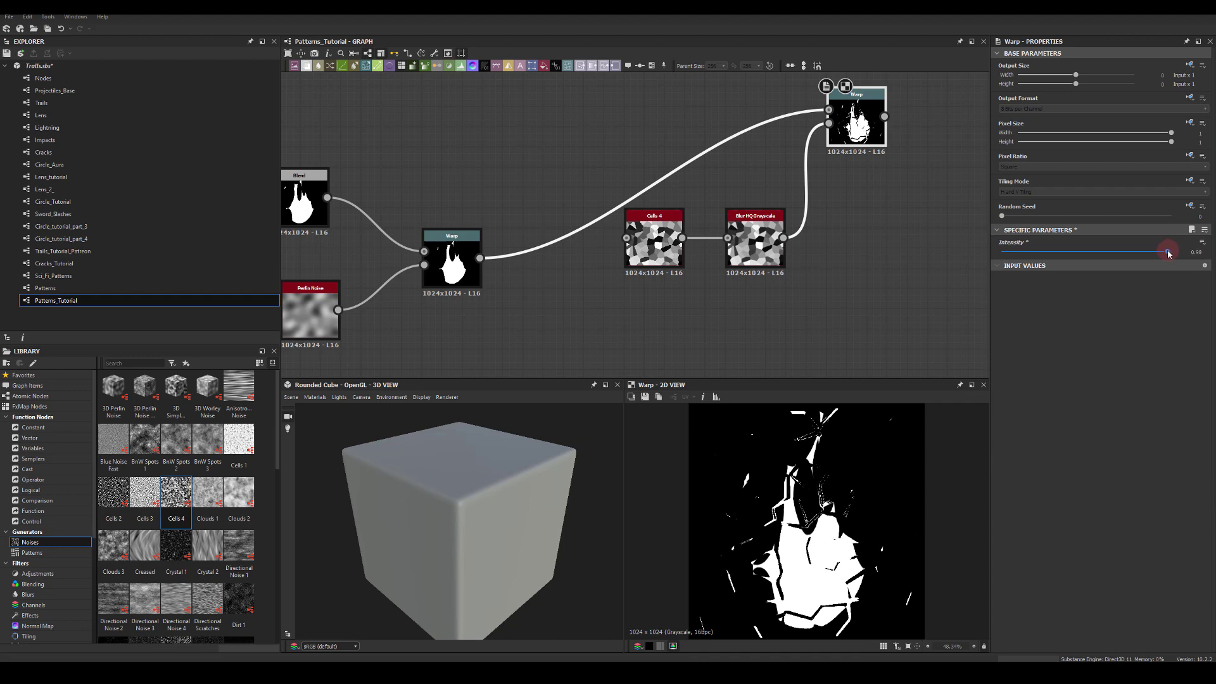
left_click_drag(1168, 253, 1006, 264)
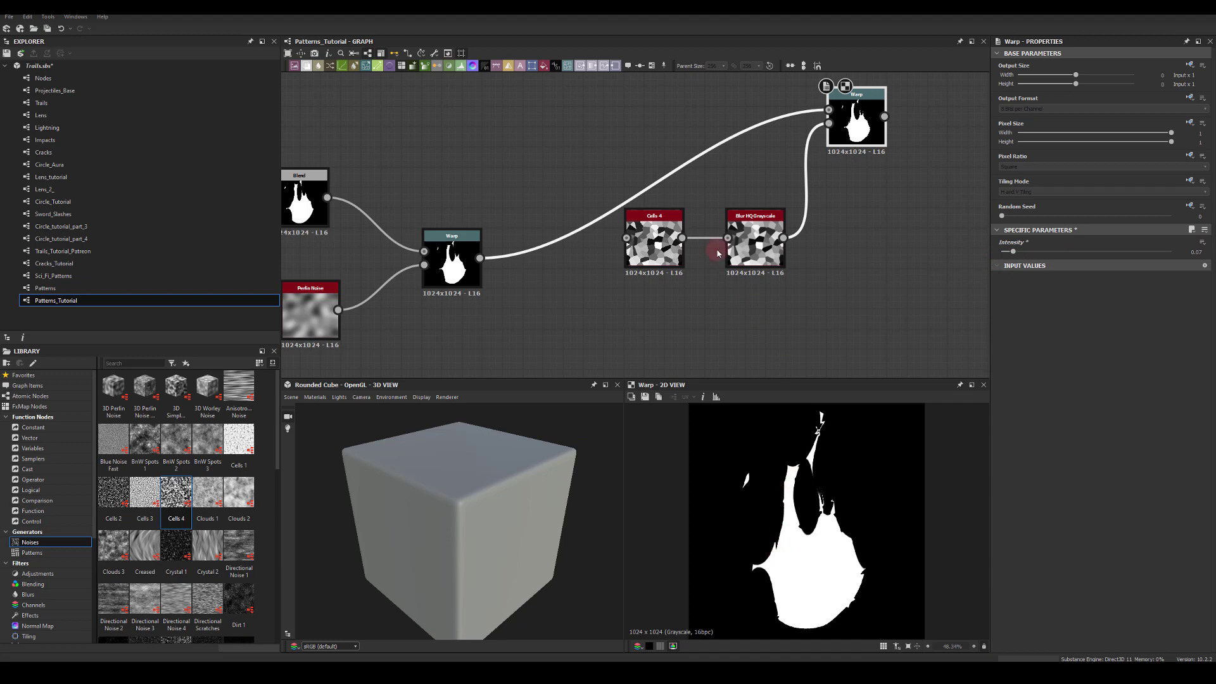
- Raise the Blur HQ Grayscale intensity slightly with its quality at 1, and set the Cells 4 scale to 5
left_click(754, 248)
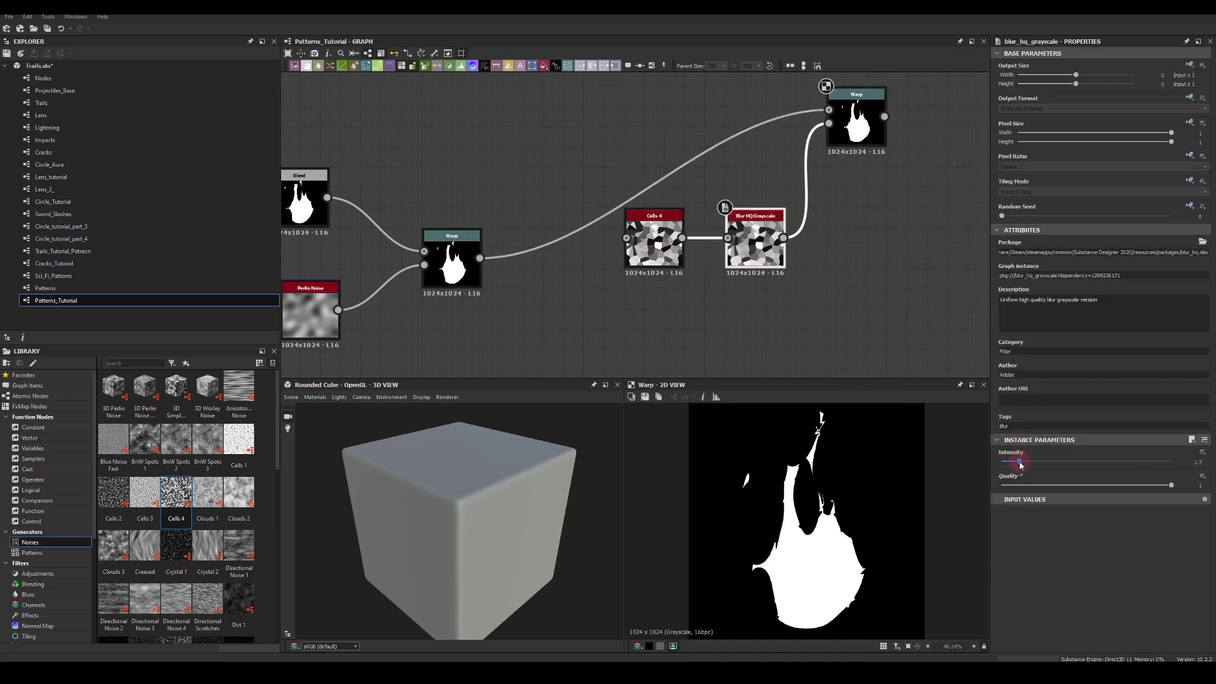
left_click_drag(1019, 464, 1033, 465)
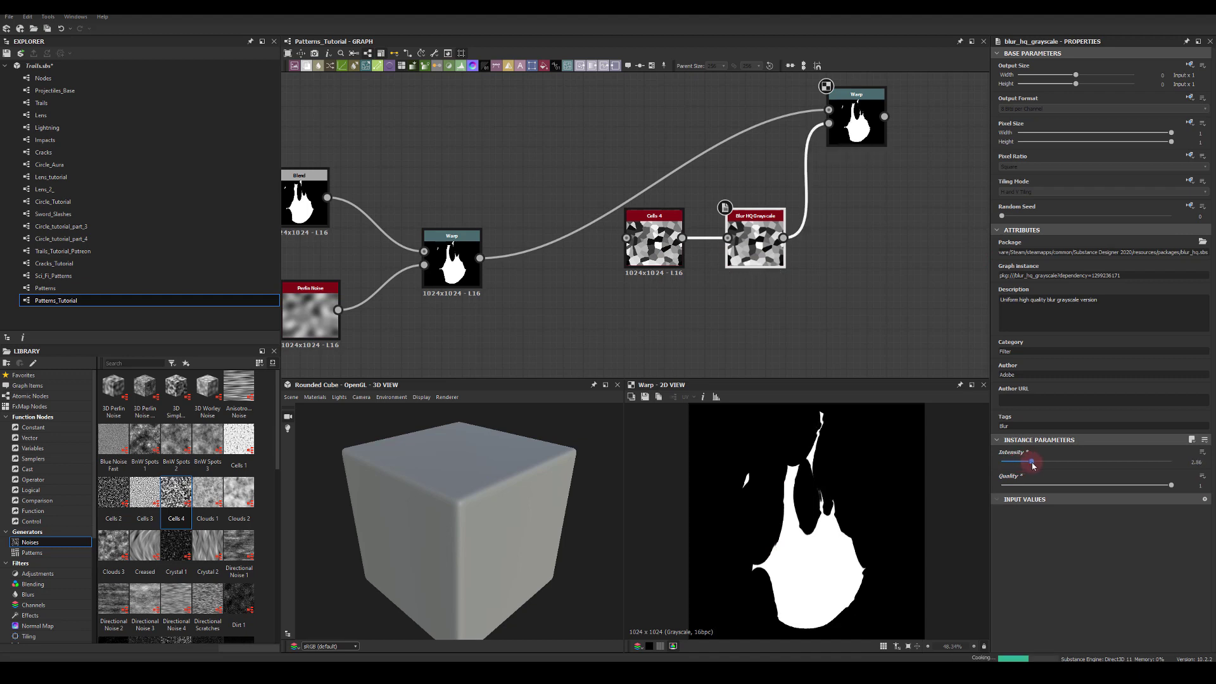
left_click(656, 244)
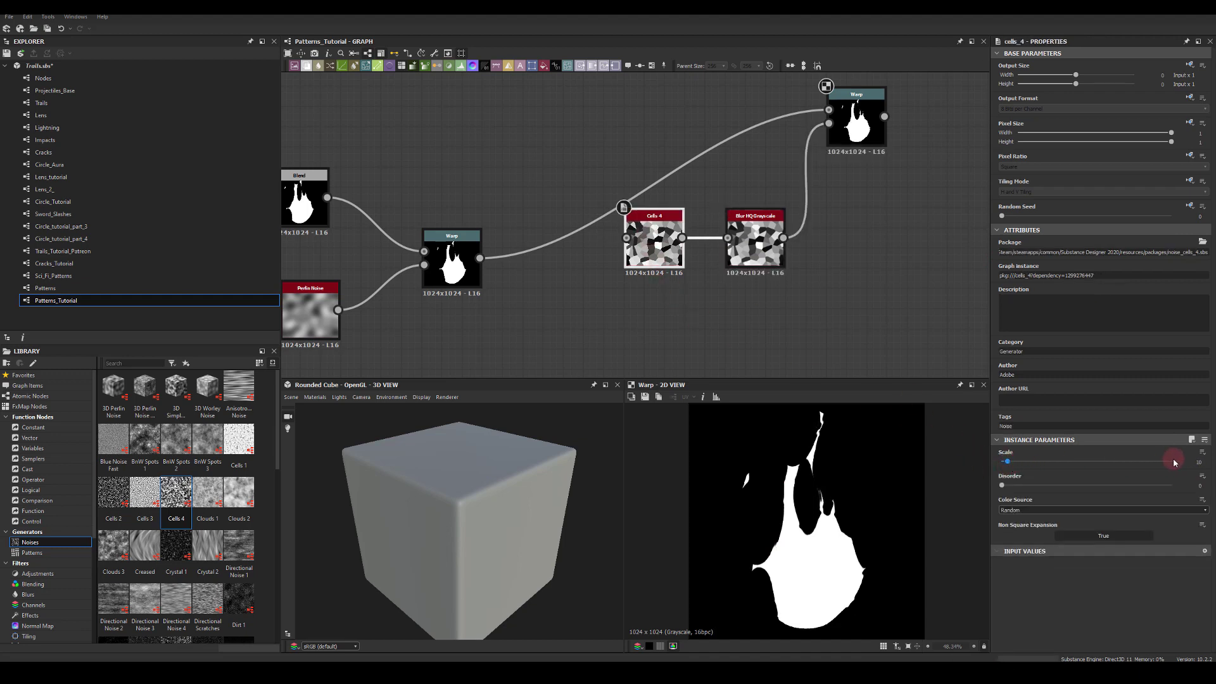
type("5")
key("Return")
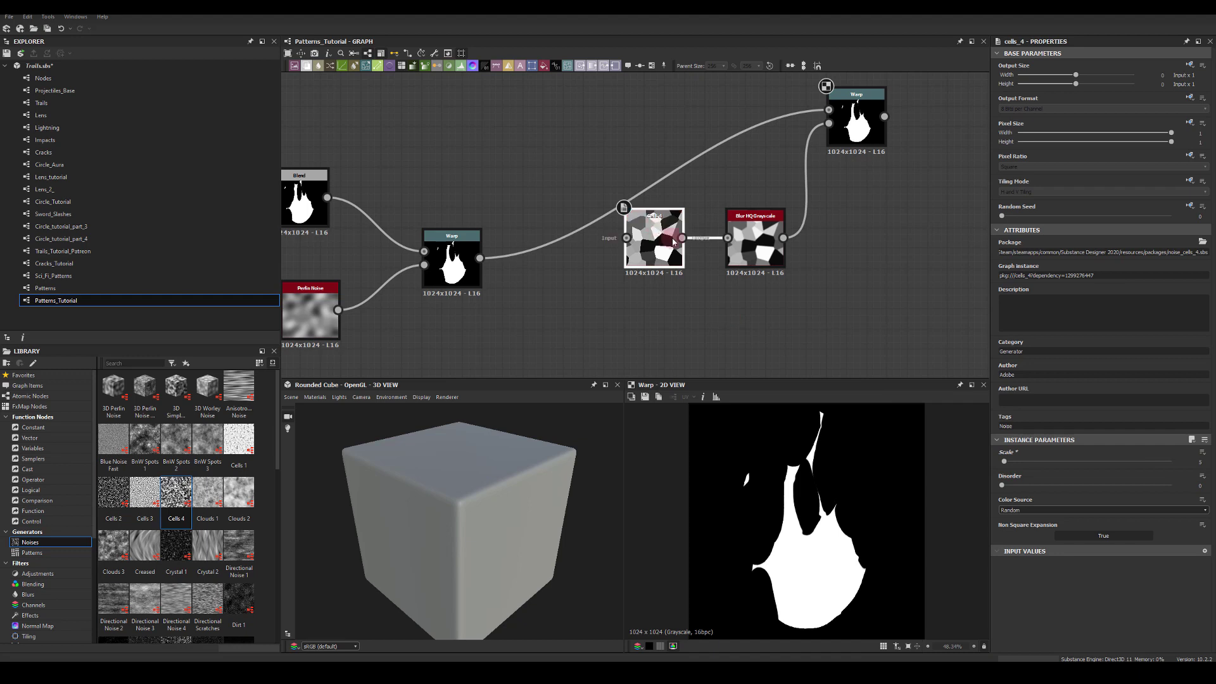
- Set the second Warp's intensity to 0.09
left_click(856, 117)
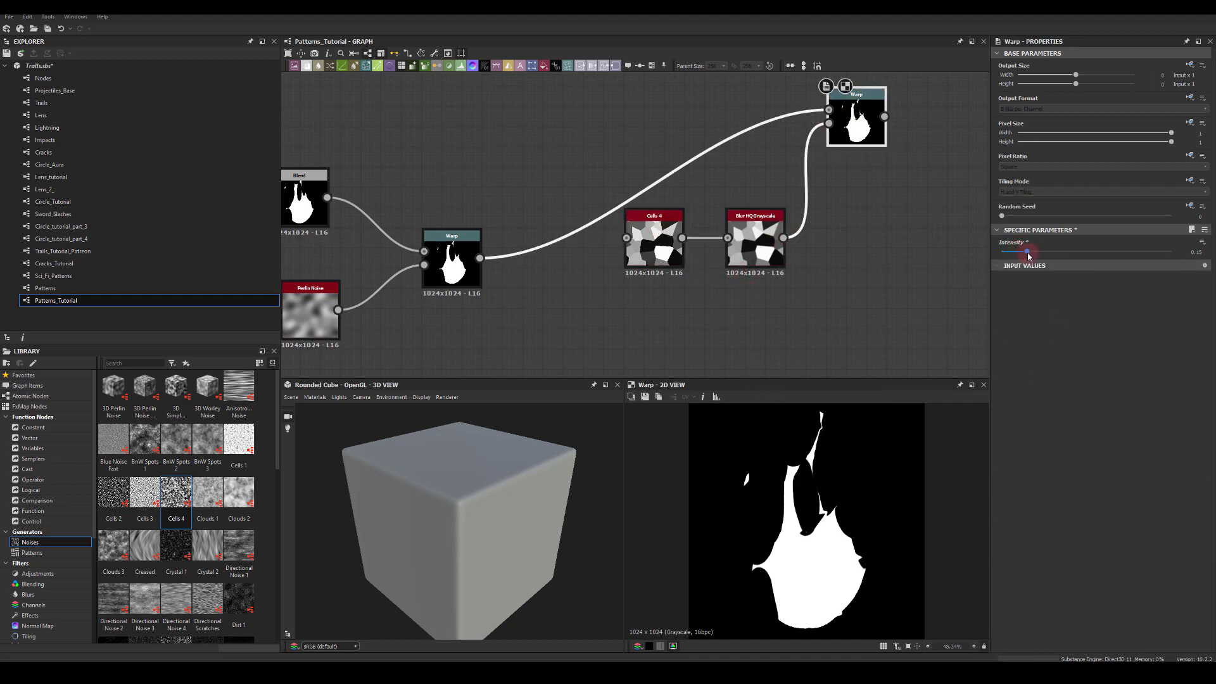
mouse_move(1028, 255)
left_mouse_down()
mouse_move(991, 249)
mouse_move(1021, 253)
left_mouse_up()
left_click(810, 505)
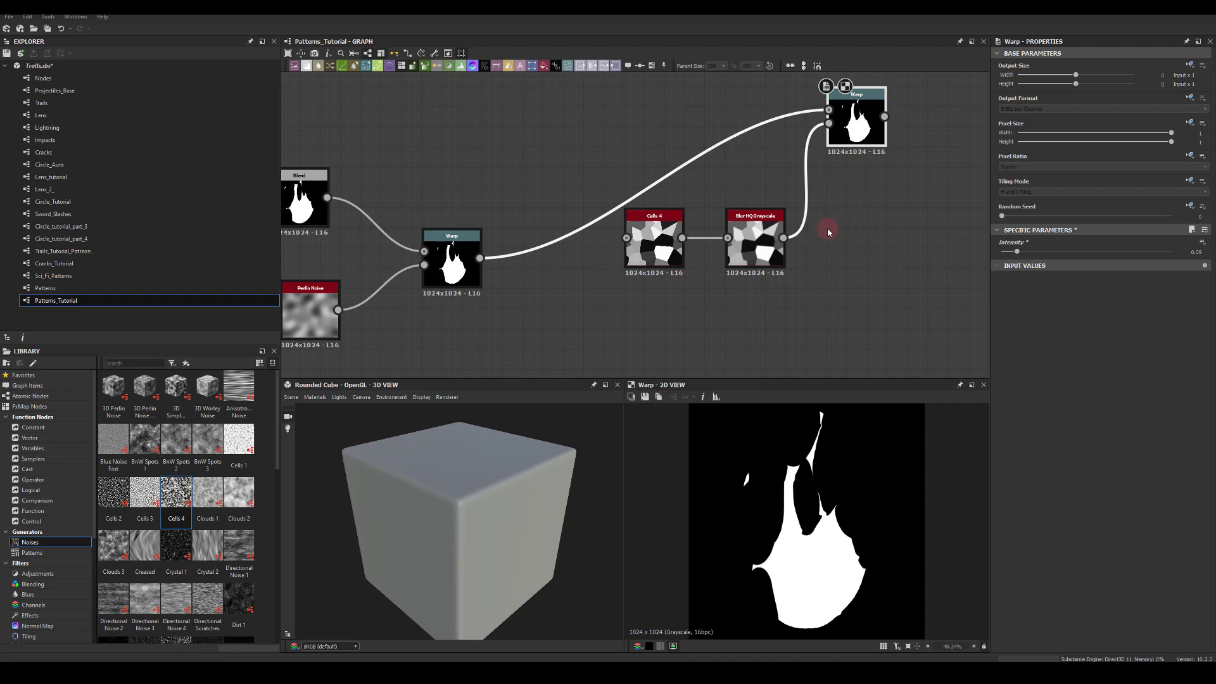
- Rearrange the graph so Cells 4 and its blur sit below the connection between the two Warp nodes
middle_click_drag(871, 229, 855, 221)
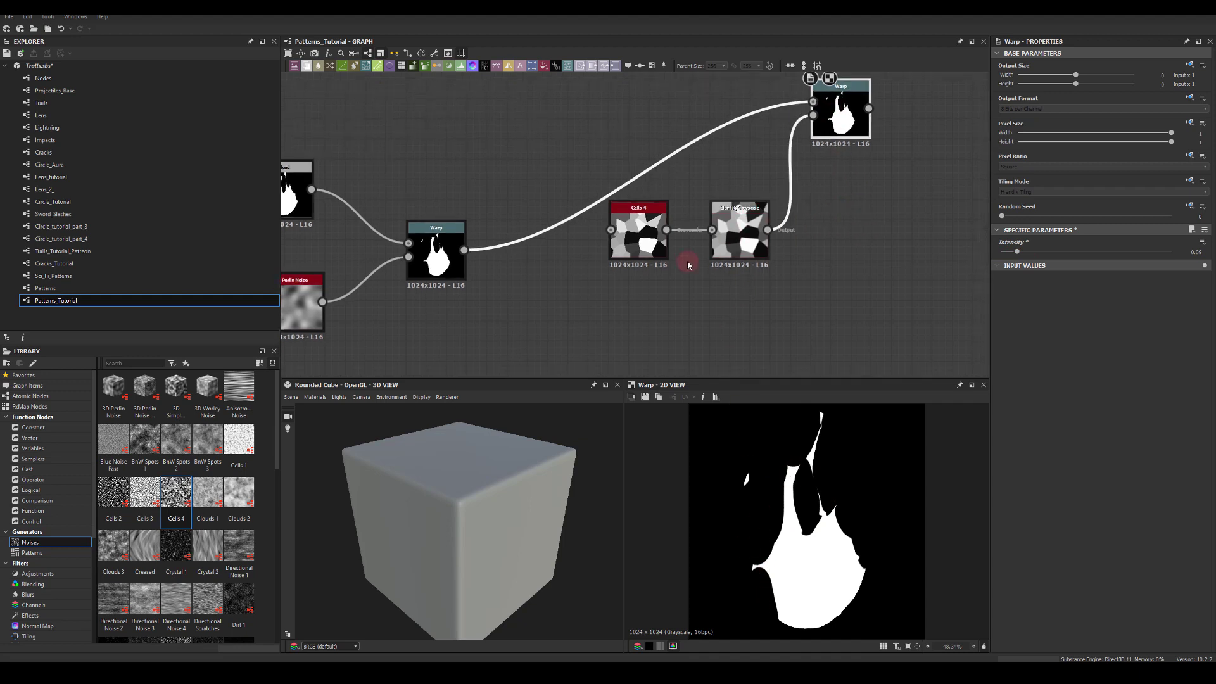
left_click_drag(836, 116, 876, 280)
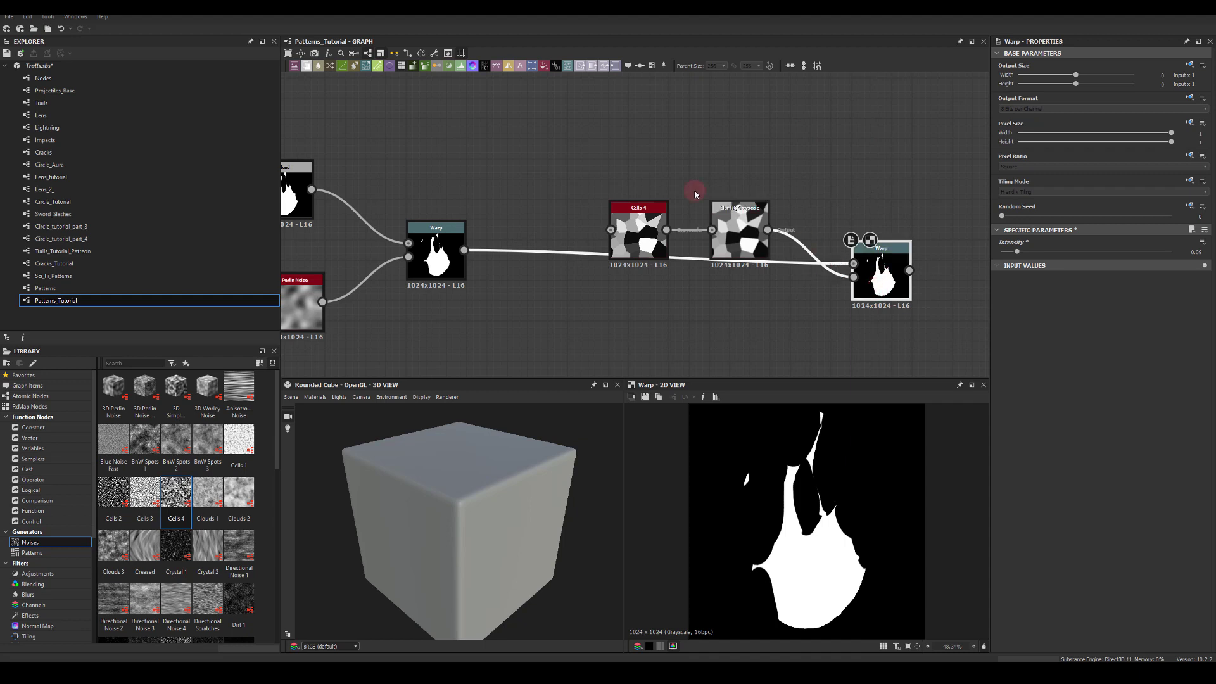
left_click_drag(574, 168, 626, 336)
left_click_drag(881, 269, 760, 250)
- Add a Bevel node to the second Warp's output and place it below and beyond that Warp
middle_click_drag(843, 255, 651, 254)
left_click_drag(596, 249, 715, 330)
type("be")
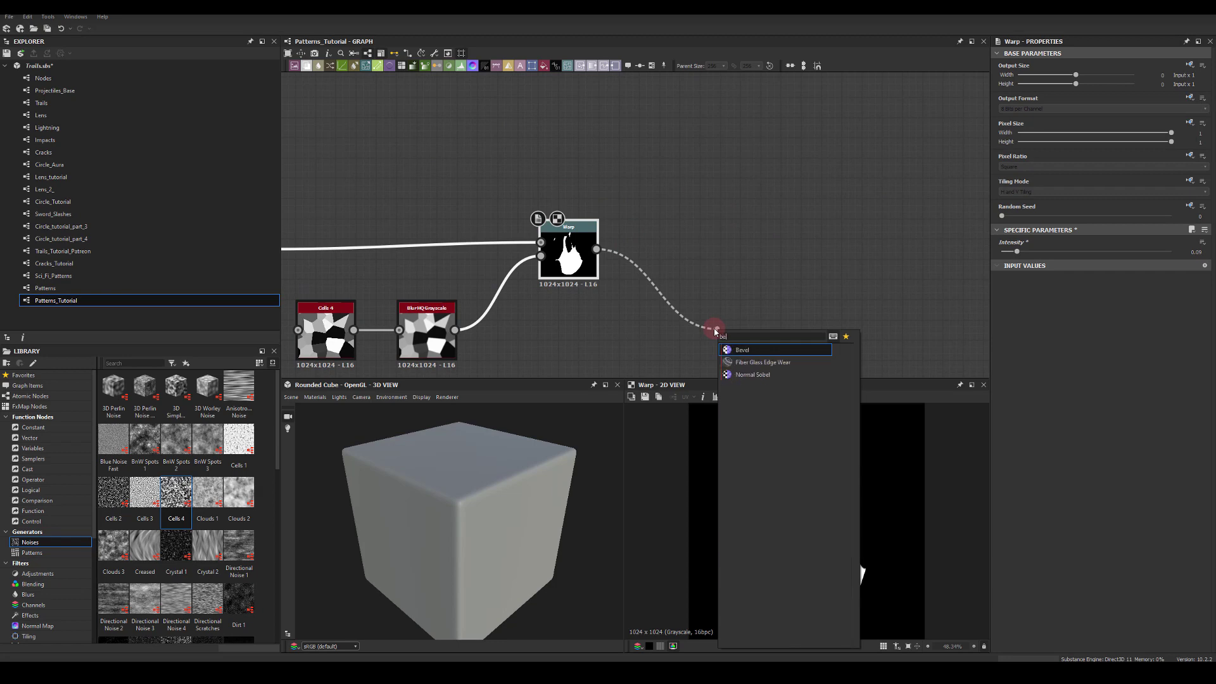
left_click(741, 354)
middle_click_drag(727, 272, 700, 184)
left_click_drag(700, 184, 682, 205)
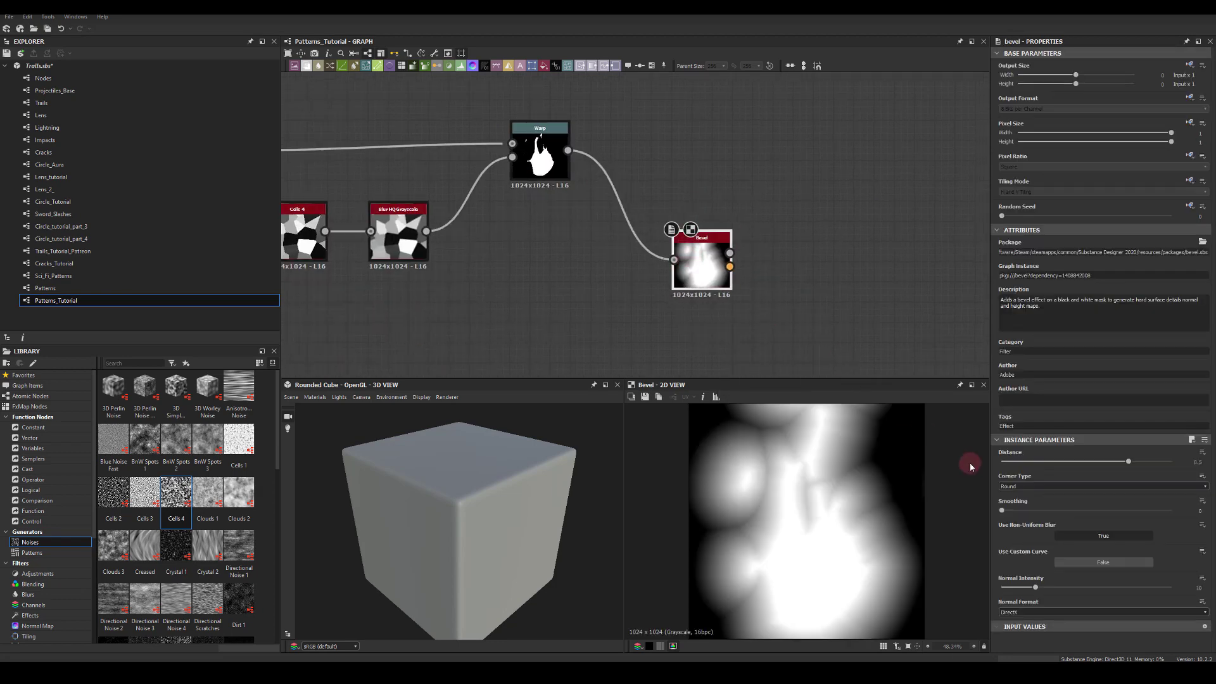
- Reduce the Bevel's distance so the gradient falls inside the flame, and add a Threshold node to its height output
left_click_drag(1129, 464, 1067, 462)
left_click_drag(735, 259, 825, 266)
left_click(866, 280)
- Duplicate the Bevel and Threshold pair and place the copy directly below the original
left_click_drag(701, 242, 673, 240)
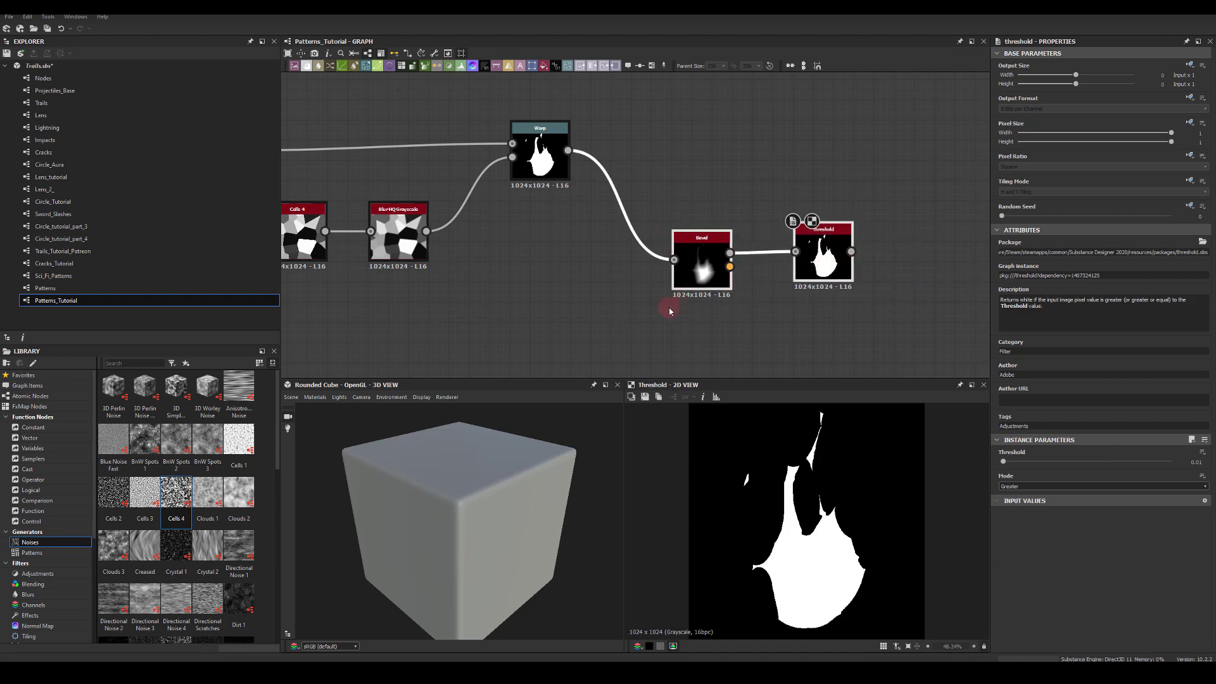
middle_click_drag(704, 359, 695, 262)
key("ctrl+c")
key("ctrl+v")
left_click_drag(694, 218, 812, 253)
left_click(888, 184)
- Add a Blend node with the second Warp as foreground and the upper Threshold as background
middle_click_drag(866, 221, 787, 346)
left_click_drag(478, 183, 897, 185)
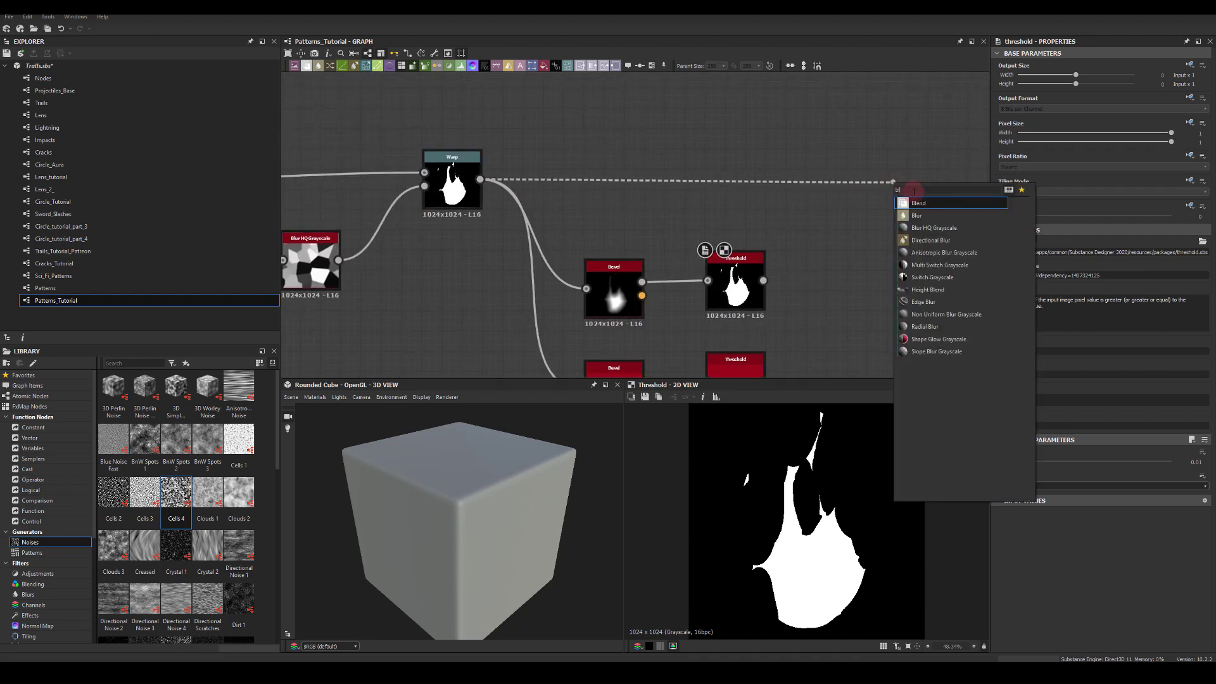
left_click(918, 216)
middle_click_drag(832, 236, 810, 180)
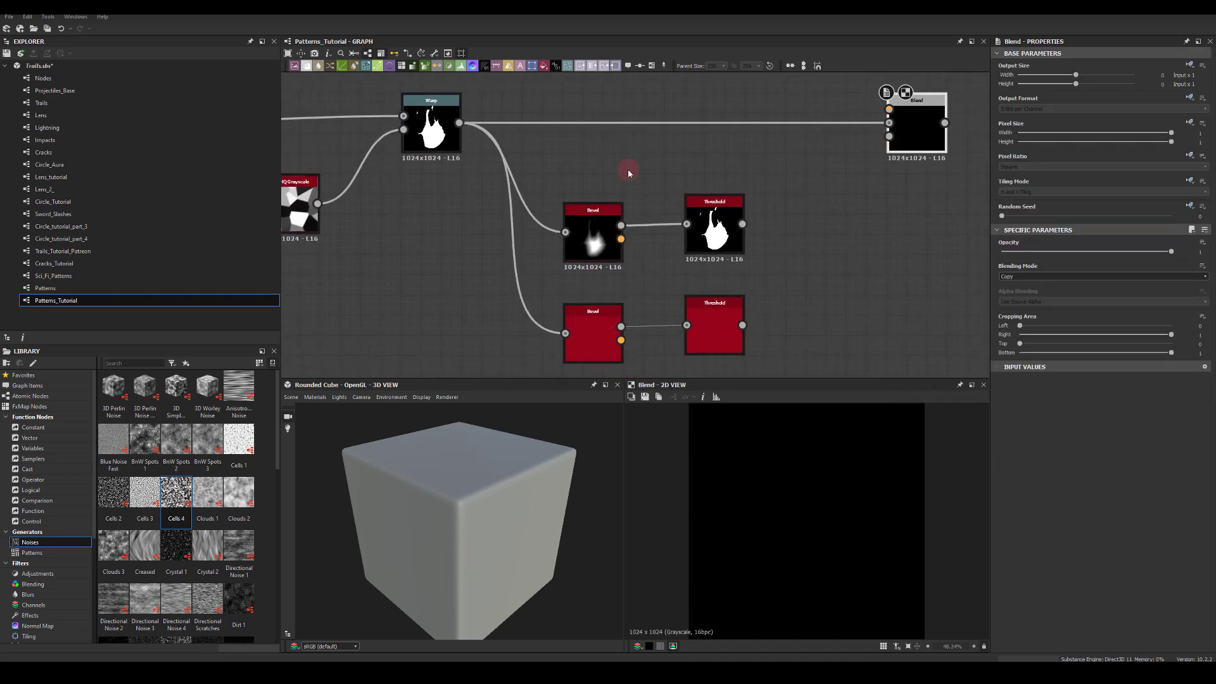
left_click_drag(459, 122, 892, 112)
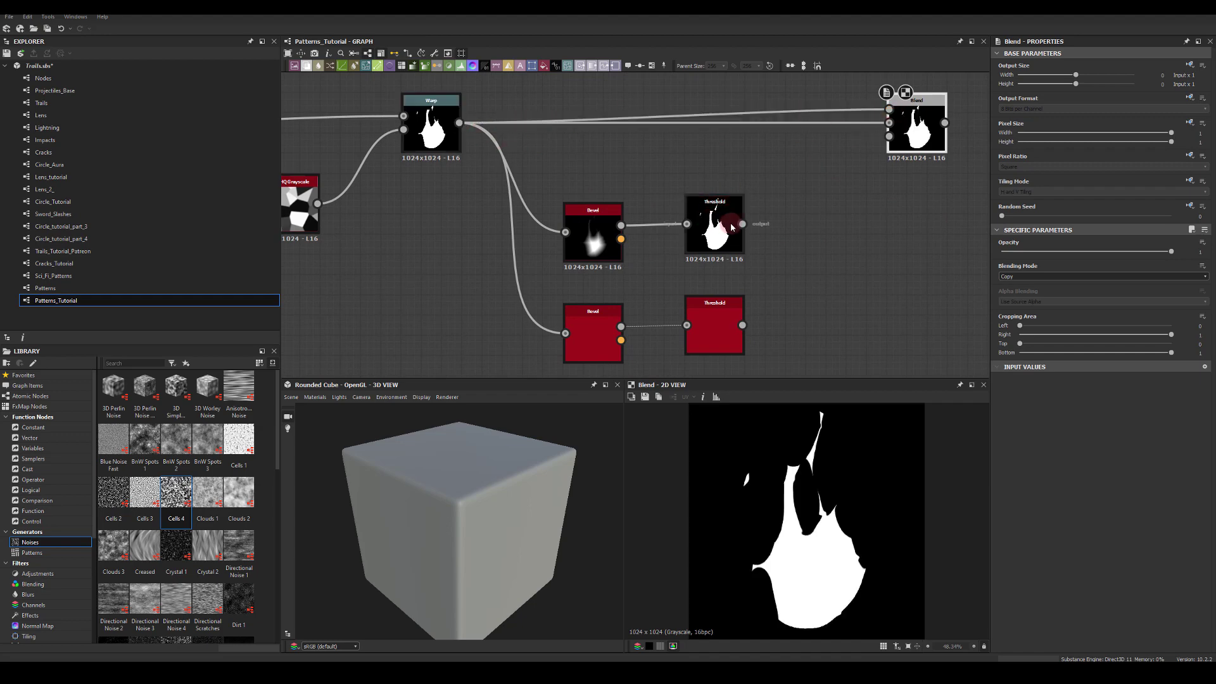
left_click_drag(742, 223, 882, 154)
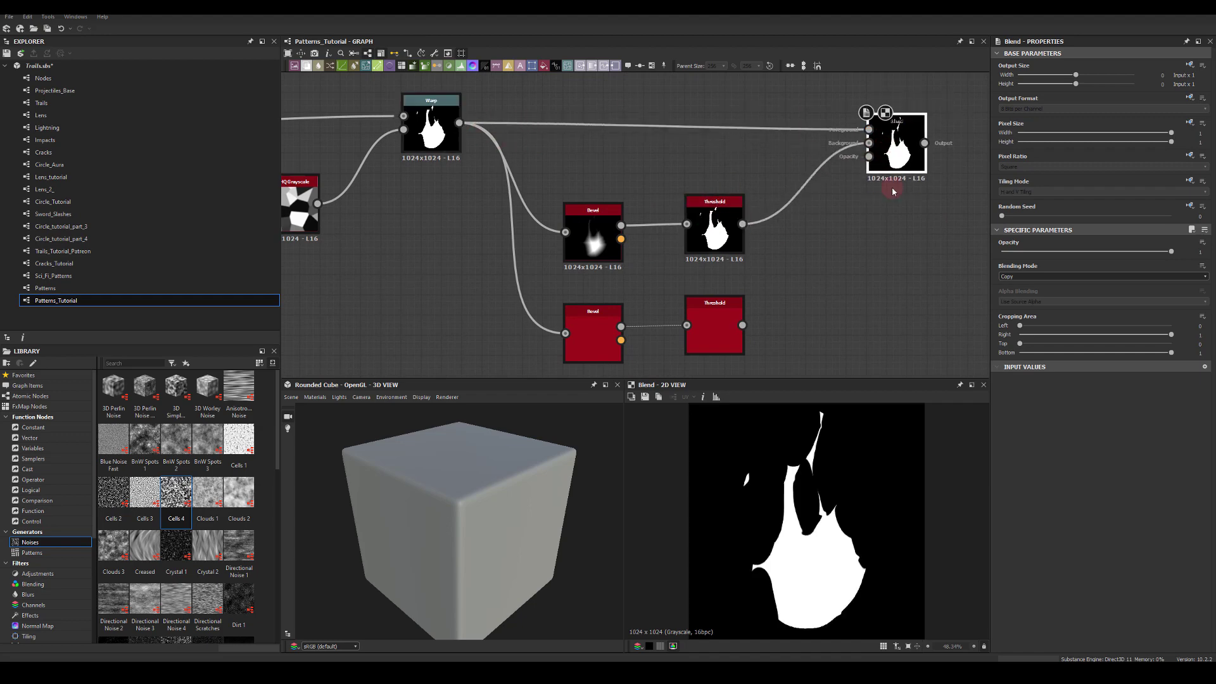
- Duplicate the Blend node, connecting the first Blend as its foreground and the lower Threshold as its background
middle_click_drag(893, 191, 768, 228)
key("ctrl+v")
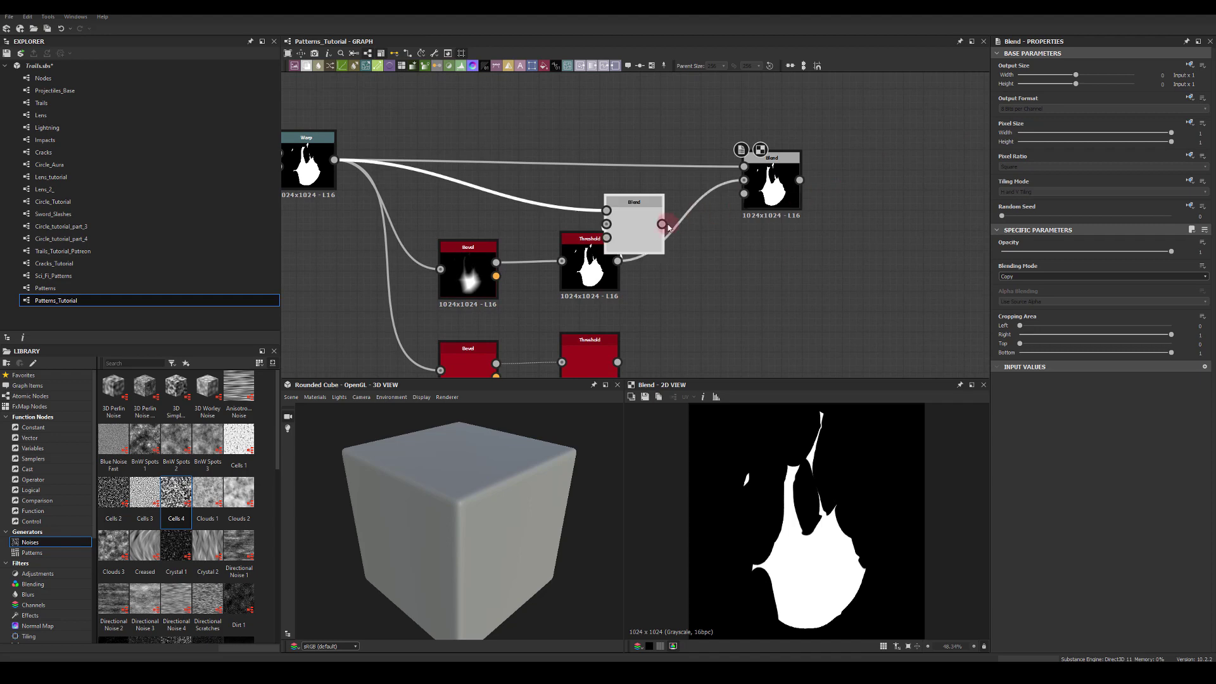
left_click_drag(649, 213, 909, 199)
left_click_drag(799, 181, 864, 195)
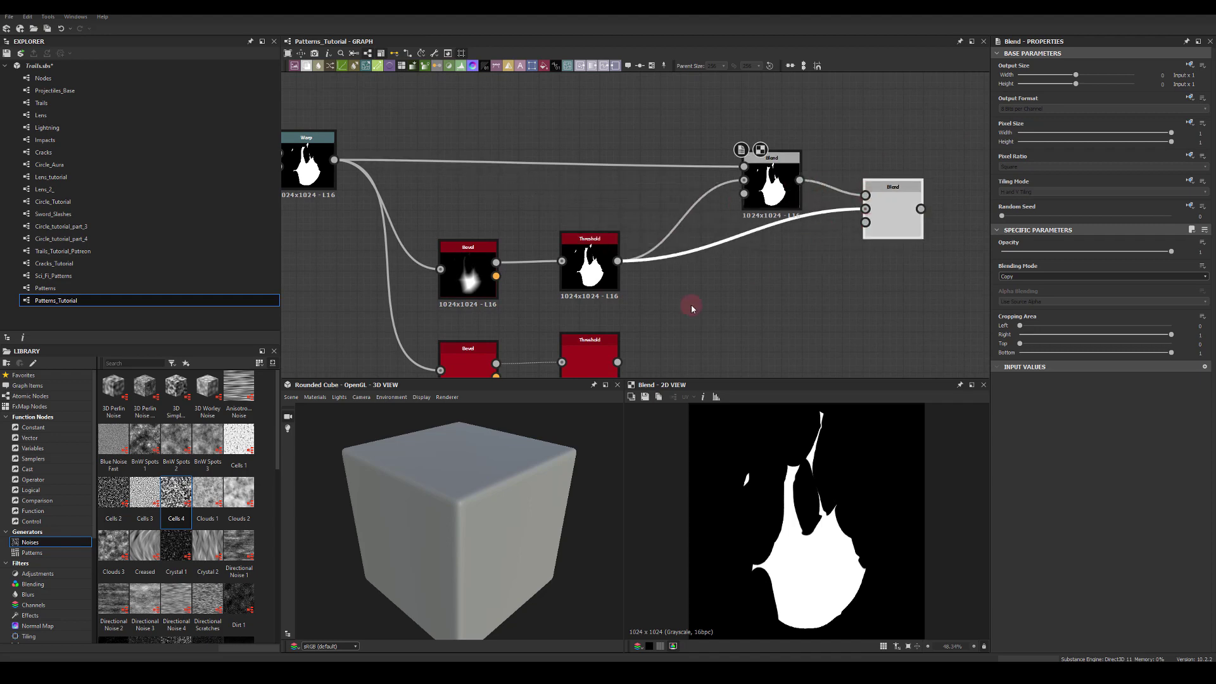
left_click_drag(618, 363, 889, 204)
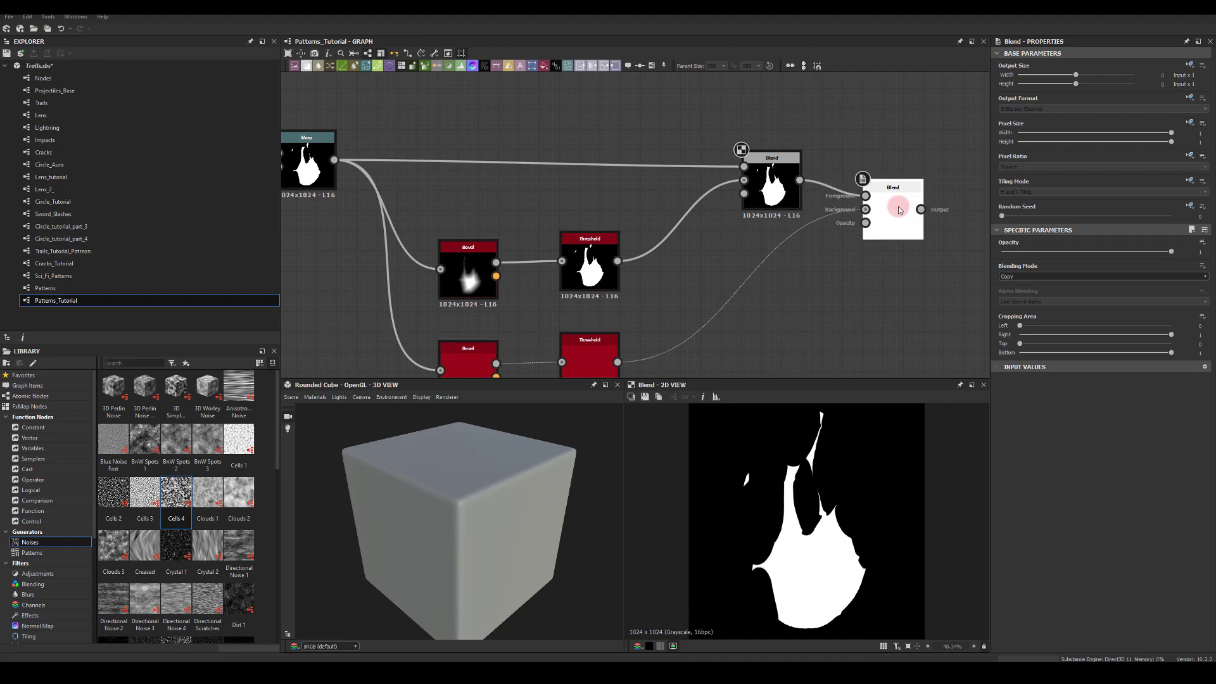
middle_click_drag(640, 109, 659, 103)
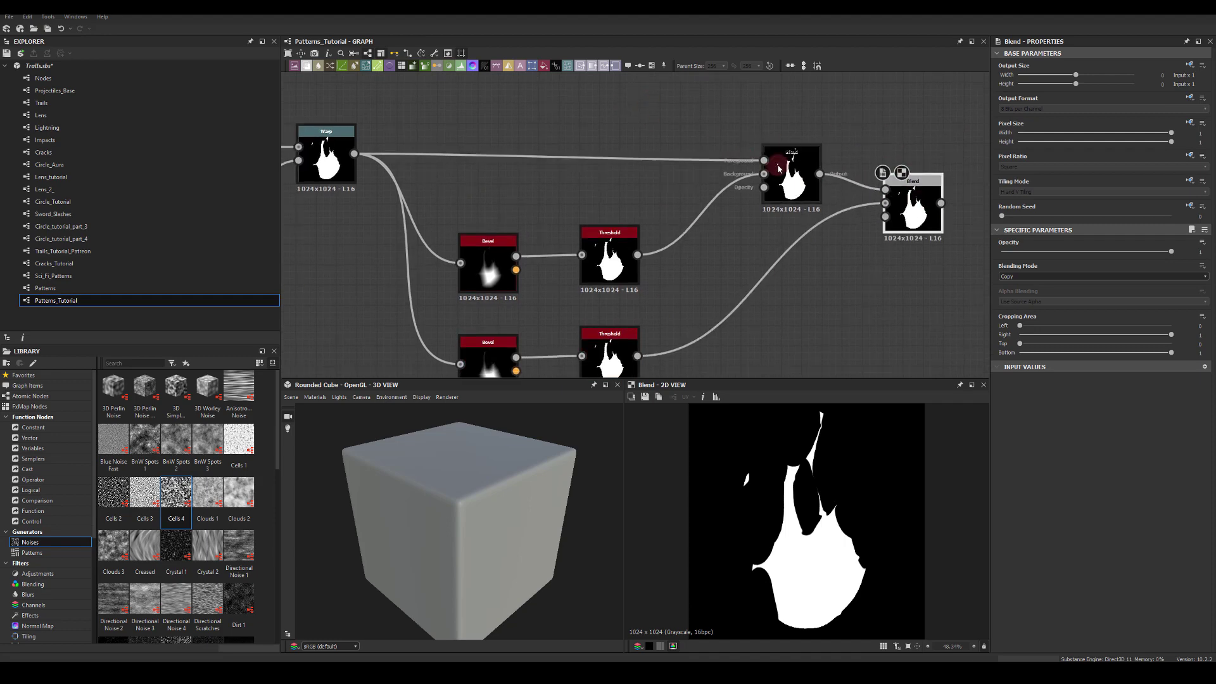
- Lower the first Blend's opacity and set the upper Threshold's value to 0.27 to reveal the flame's inner layer
double_click(779, 169)
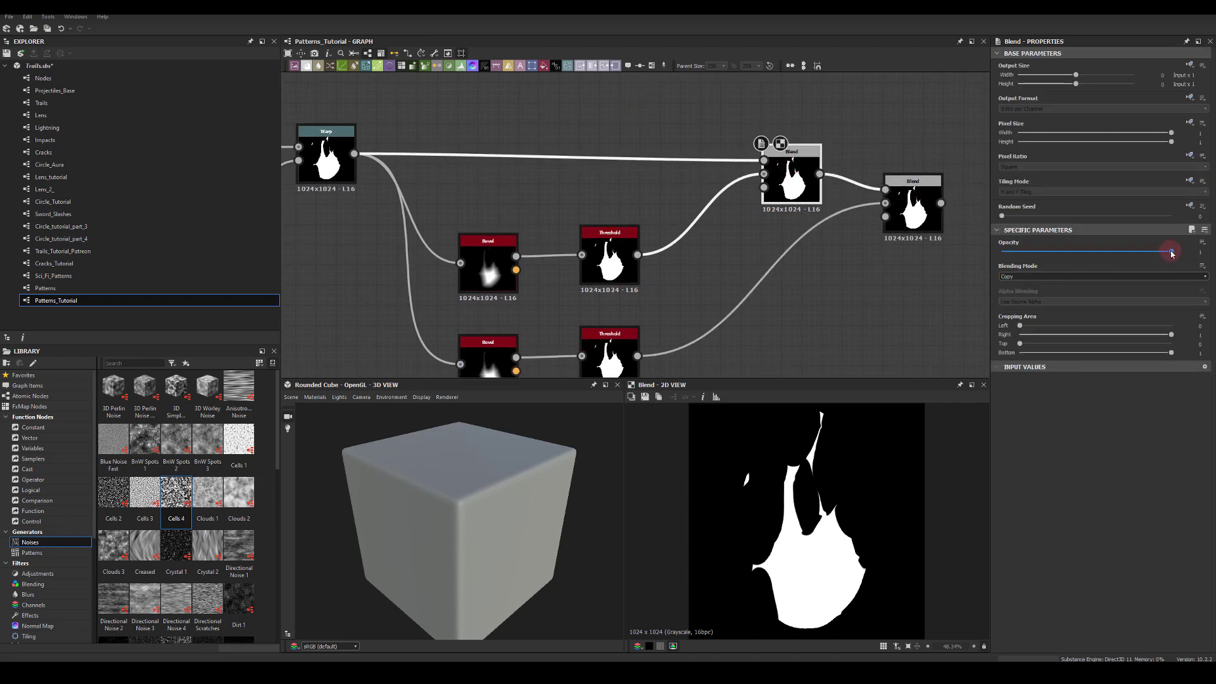
left_click_drag(1169, 251, 1097, 253)
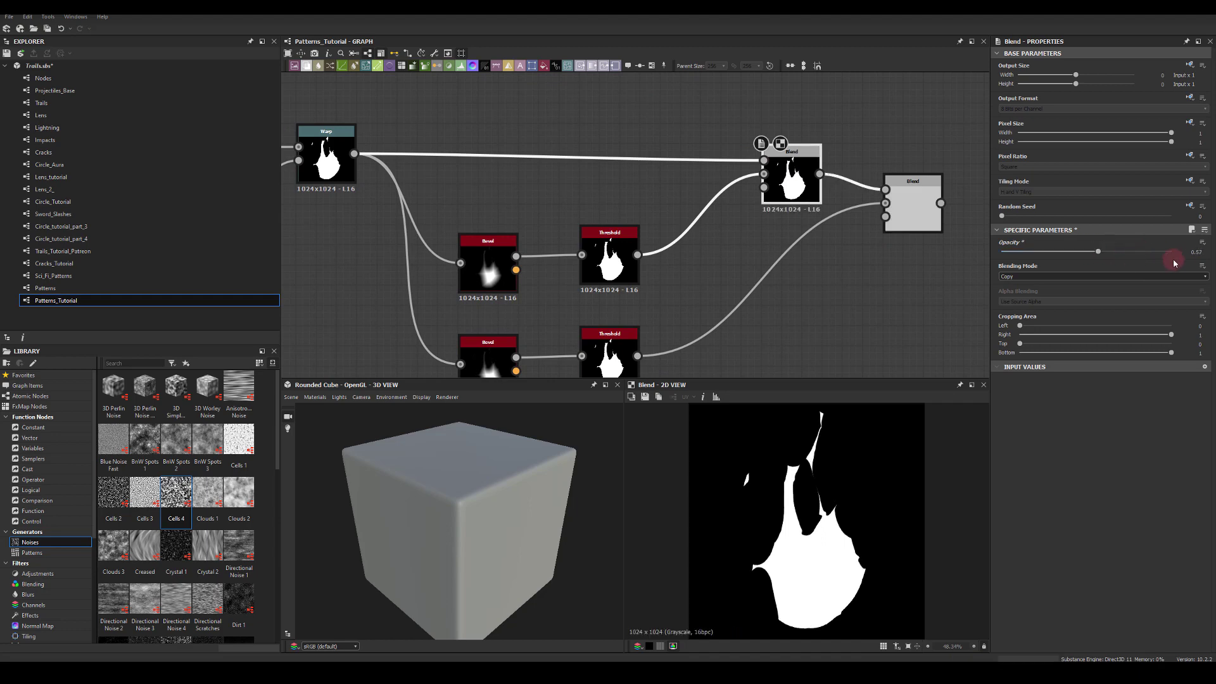
left_click(1195, 252)
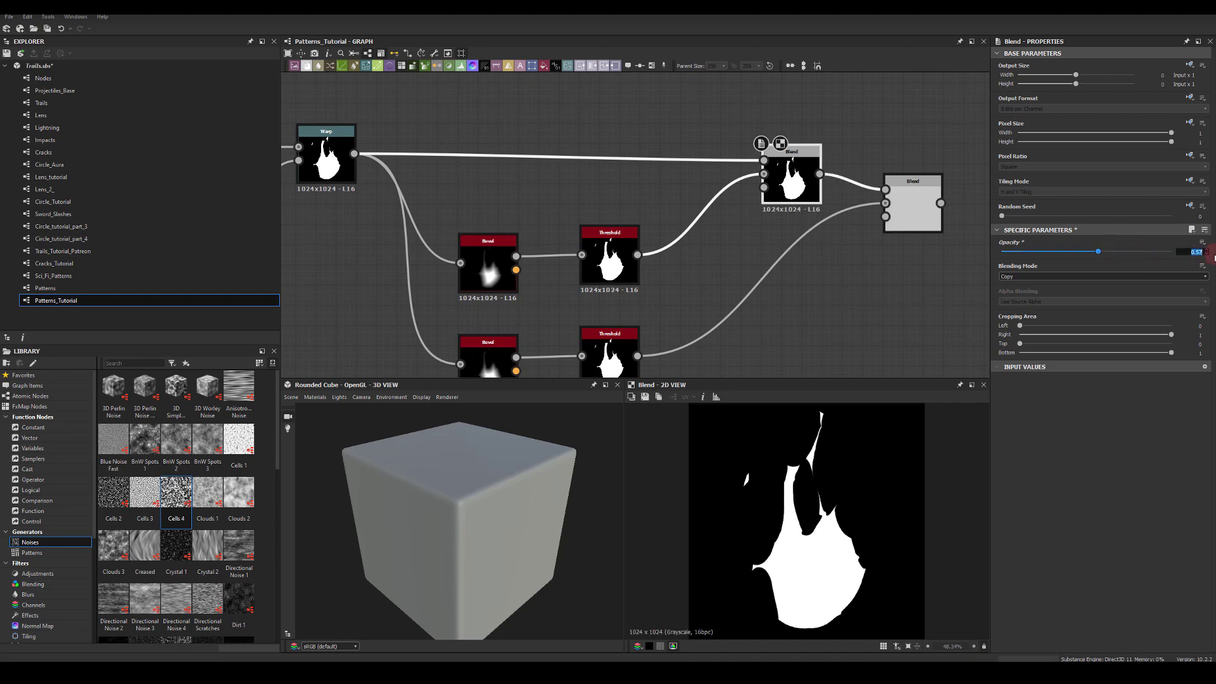
left_click(613, 256)
left_click_drag(1003, 463, 1049, 468)
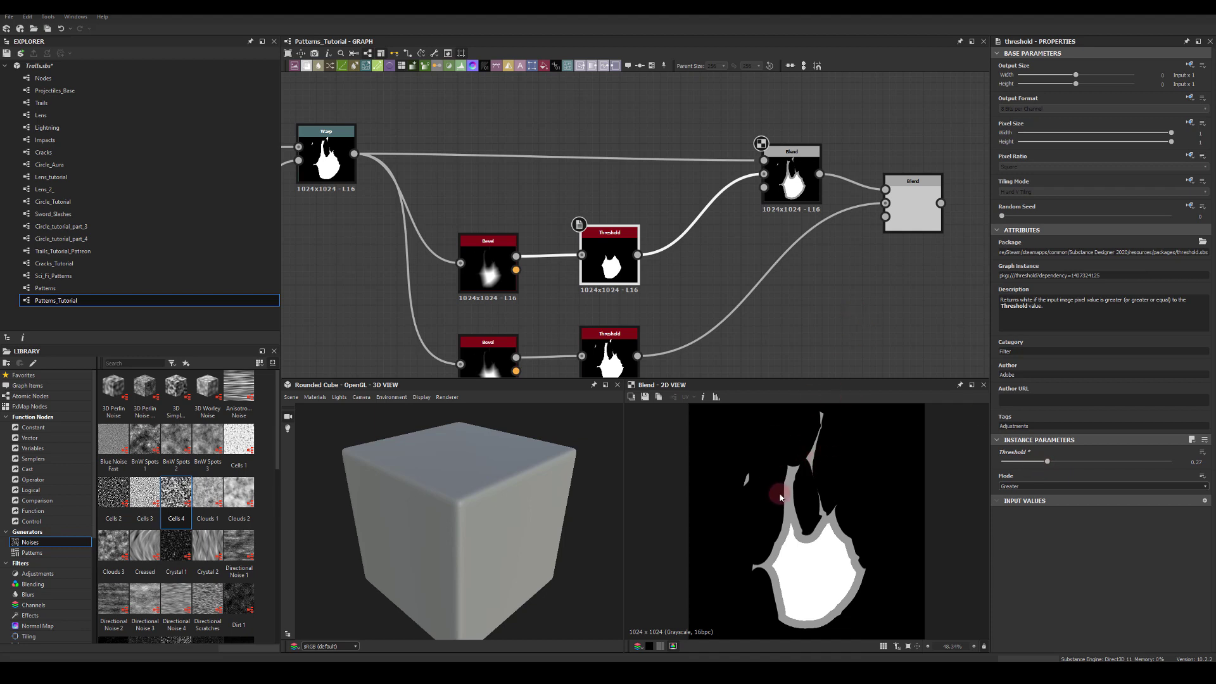
- Set the second Blend's opacity to 0.6
middle_click_drag(787, 299, 772, 220)
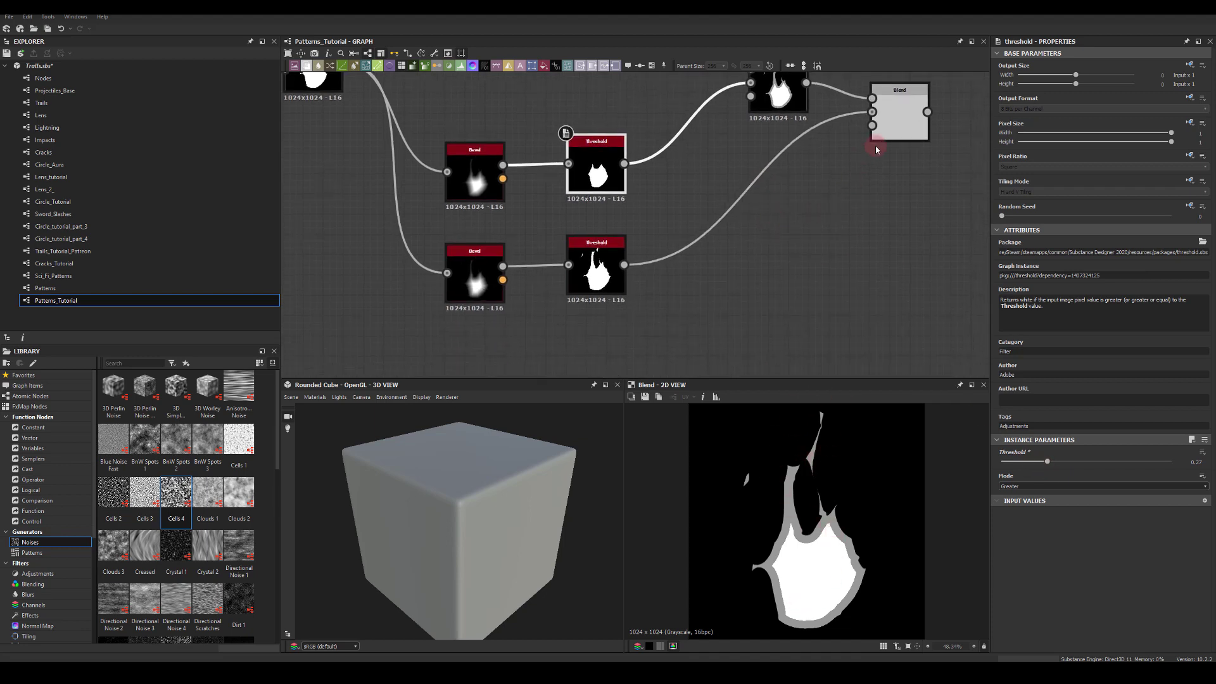
middle_click_drag(850, 212, 847, 225)
mouse_move(906, 125)
left_mouse_down()
mouse_move(904, 114)
mouse_move(904, 134)
left_mouse_up()
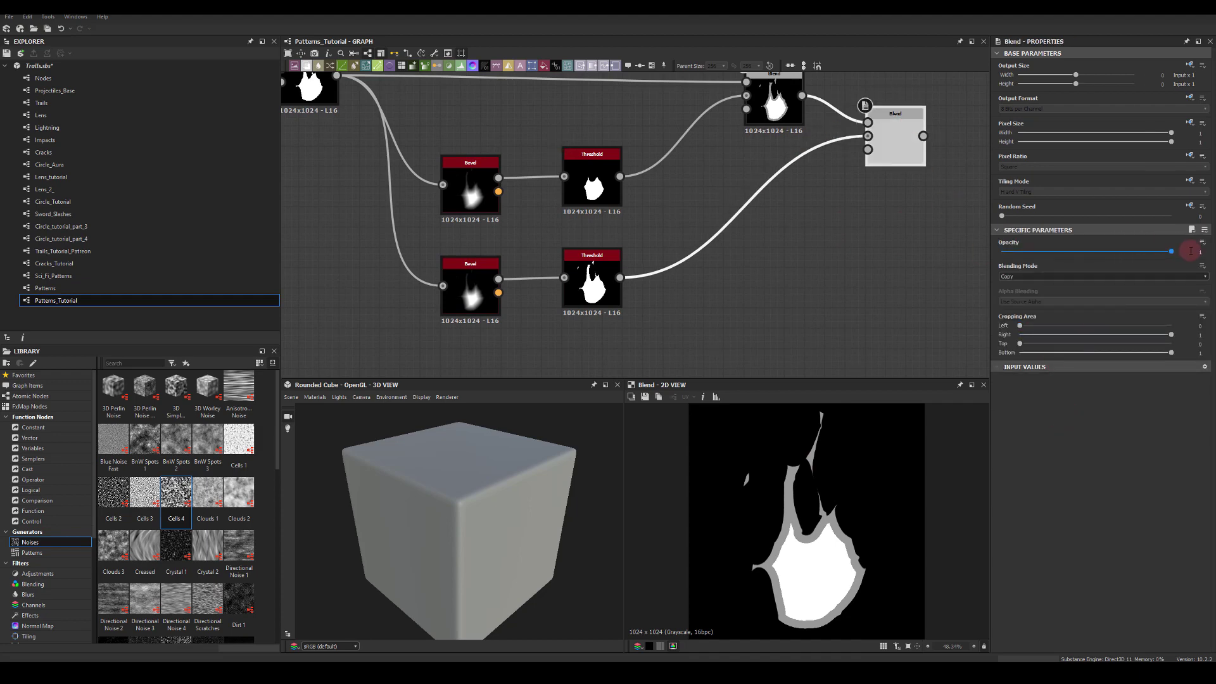
left_click(1190, 250)
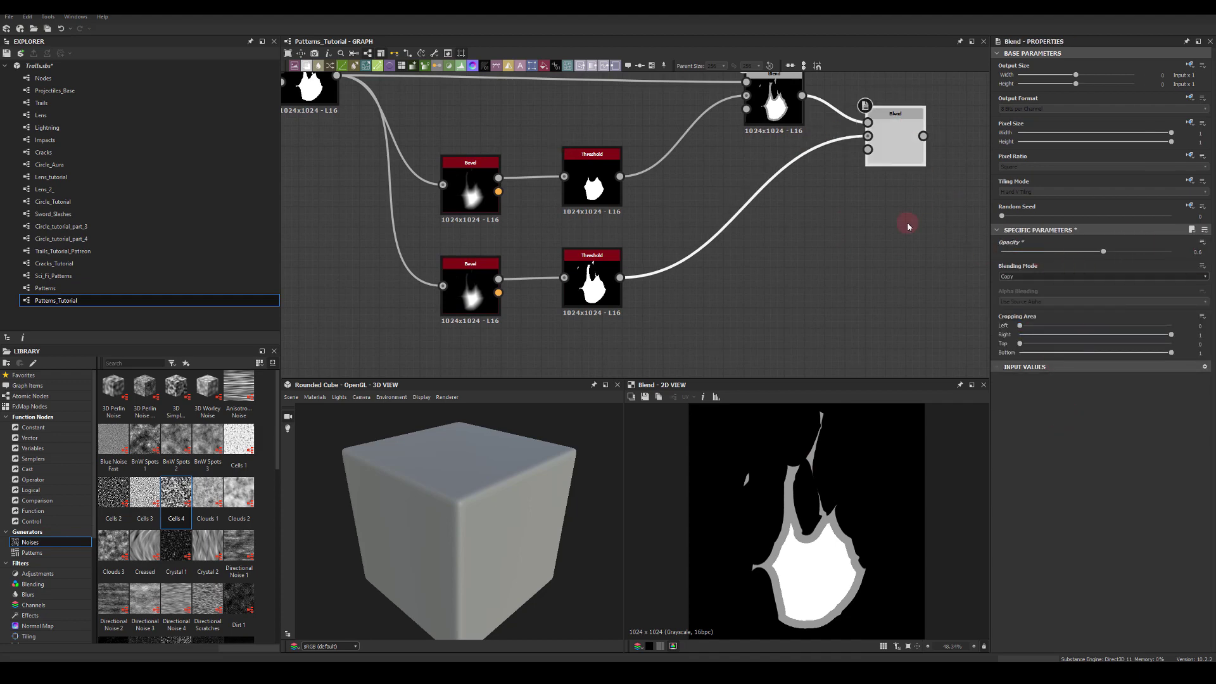
- Preview the second Blend and set the lower Threshold's value to 0.66 for a smaller innermost flame layer
left_click(592, 278)
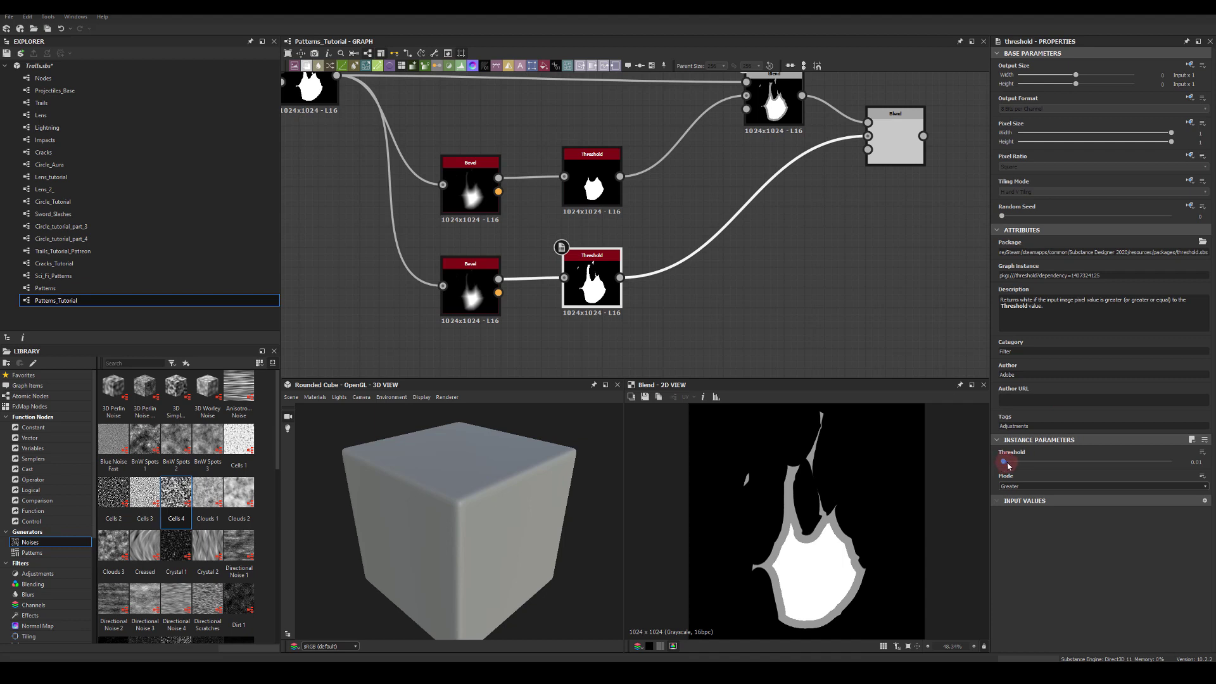
left_click_drag(1007, 465, 1066, 472)
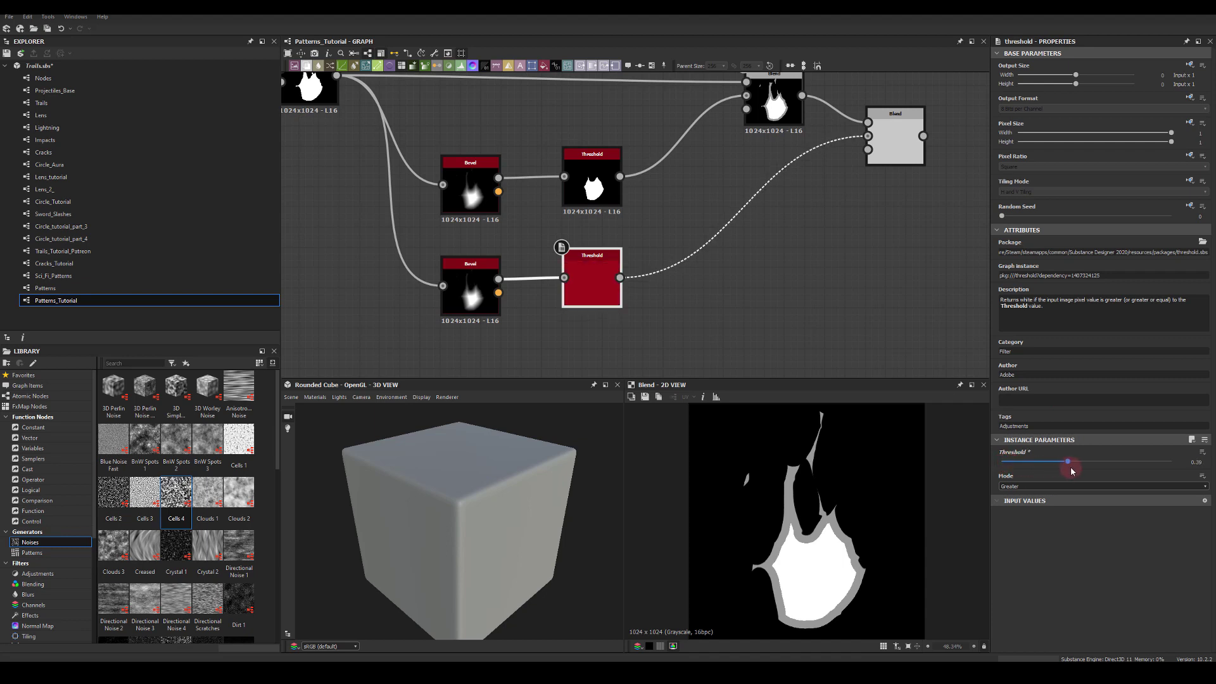
middle_click_drag(868, 294, 860, 331)
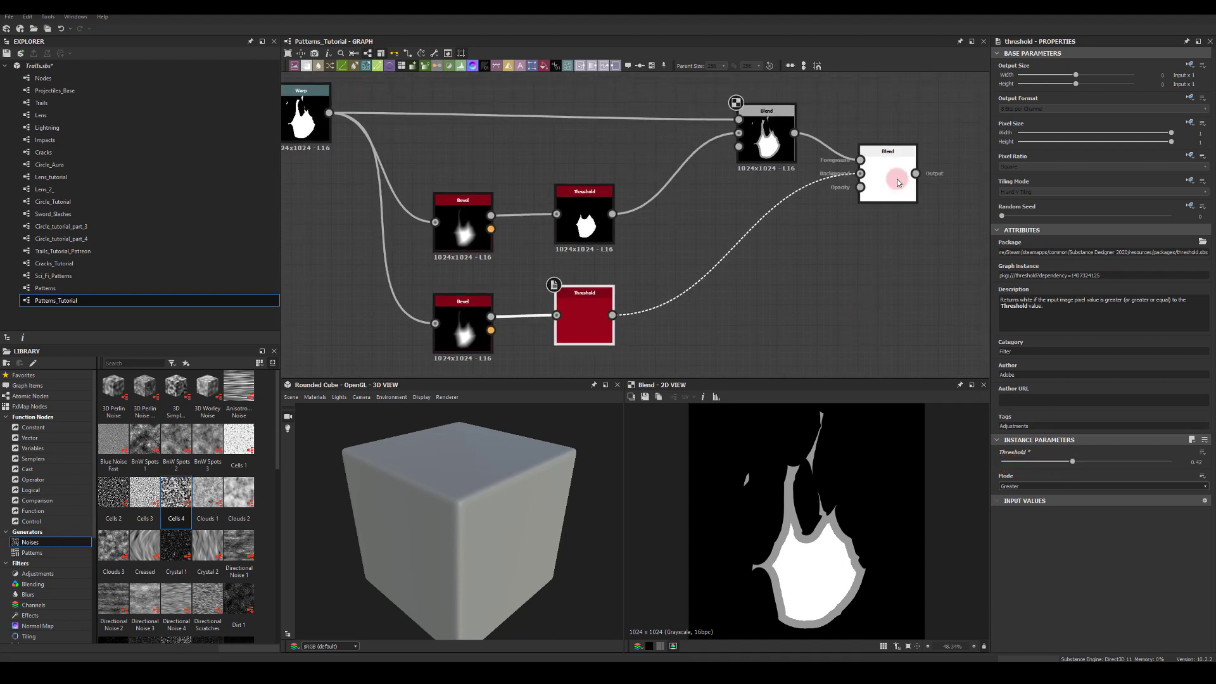
left_click(897, 180)
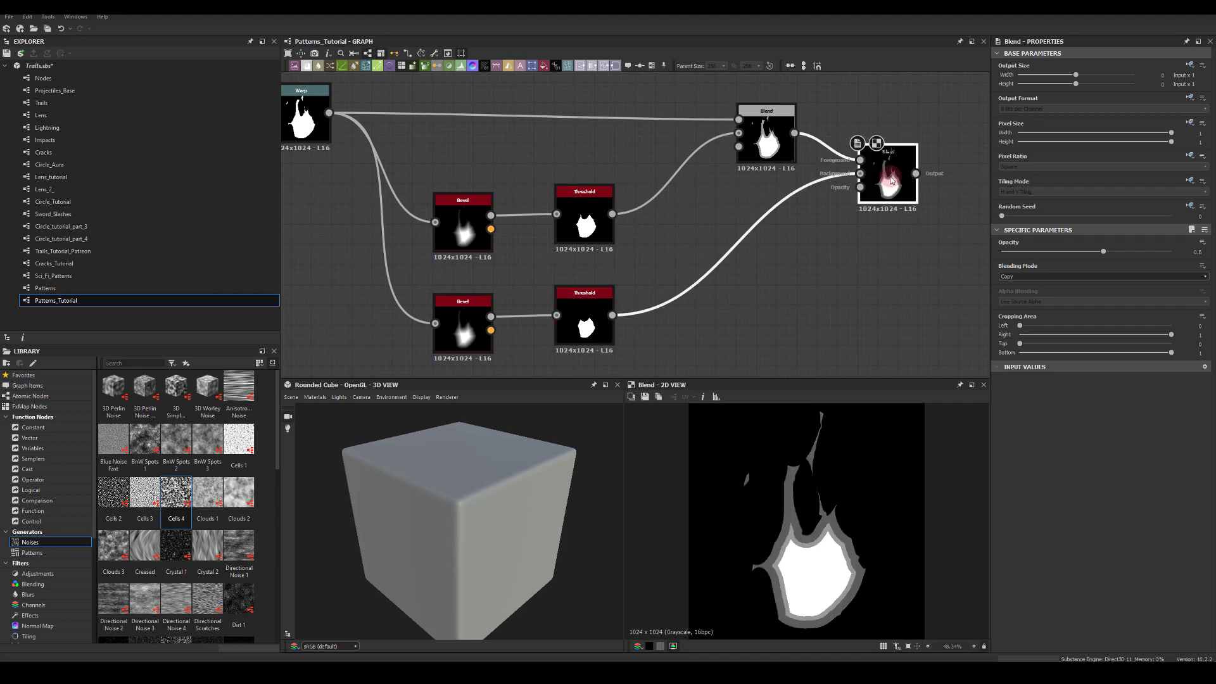
left_click(861, 212)
left_click(583, 320)
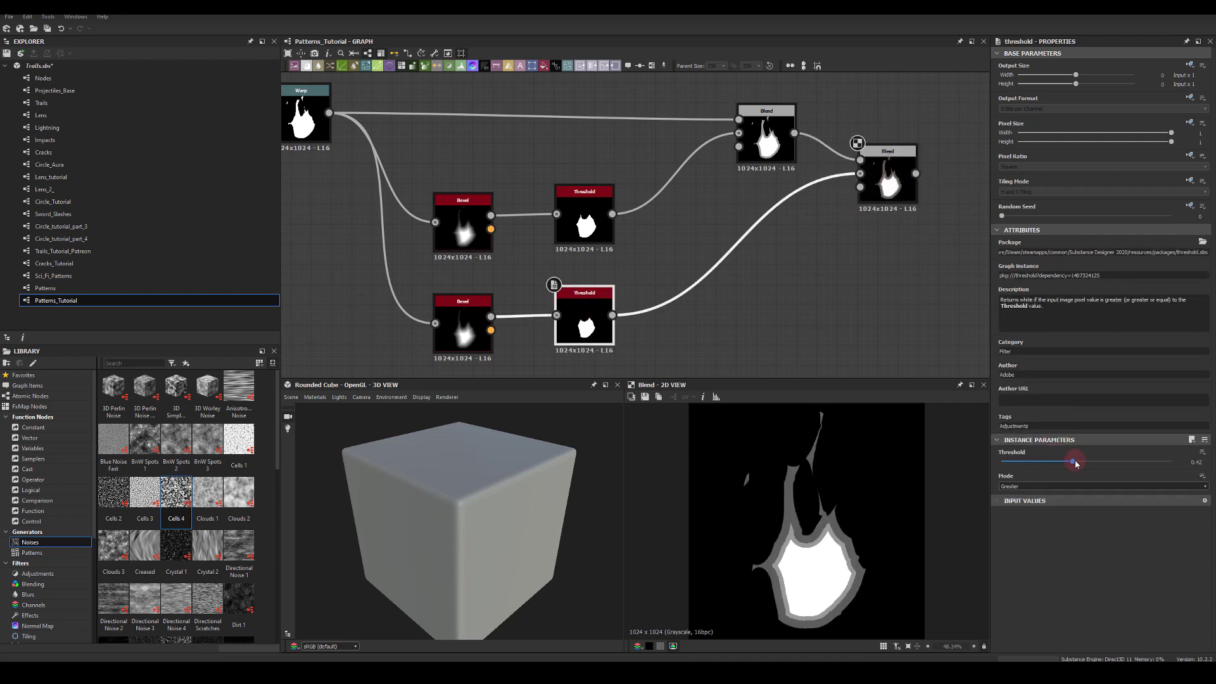
left_click_drag(1078, 466, 1111, 471)
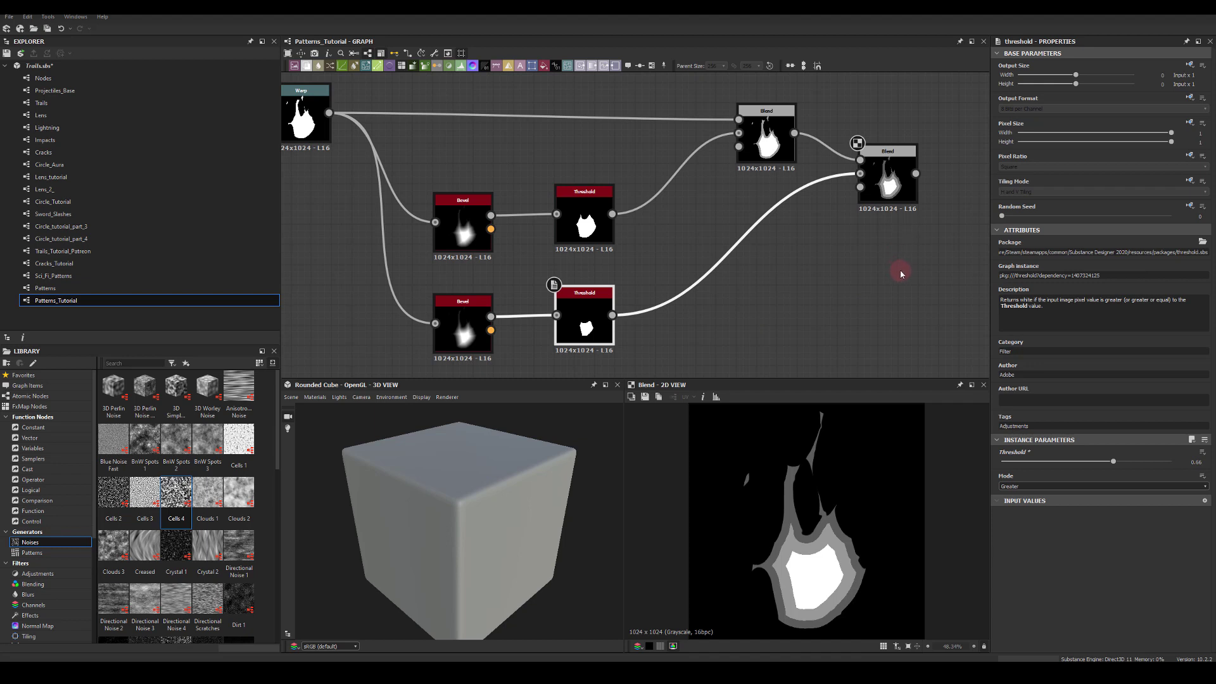
- Add a Gradient Map node to the second Blend's output, leaving a wide gap between the two nodes
middle_click_drag(902, 274, 631, 284)
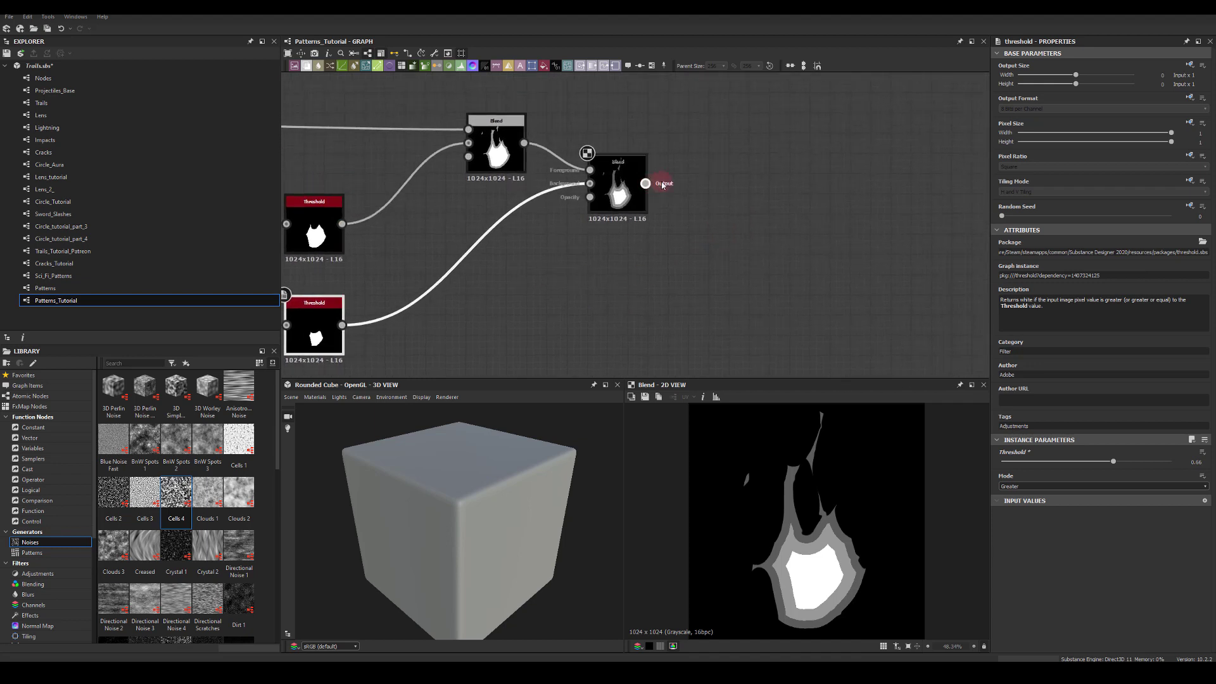
mouse_move(662, 185)
left_mouse_down()
mouse_move(835, 152)
mouse_move(894, 159)
left_mouse_up()
type("gra")
left_click(864, 171)
left_click(816, 177)
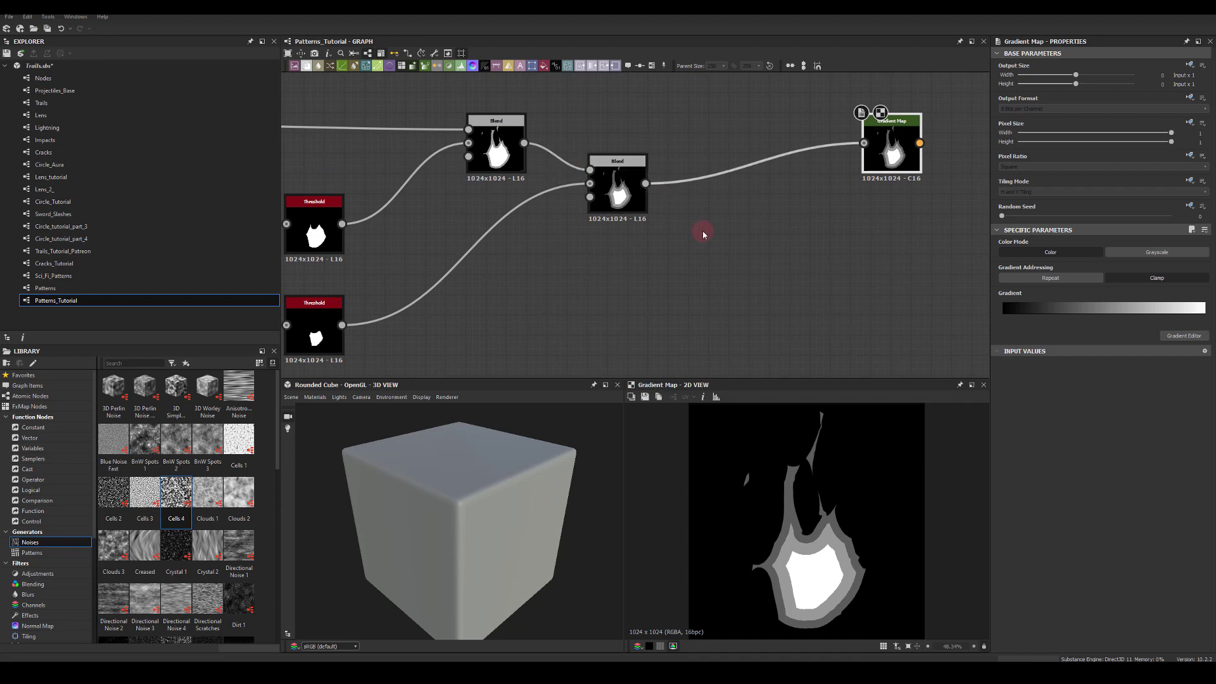
left_click(877, 150)
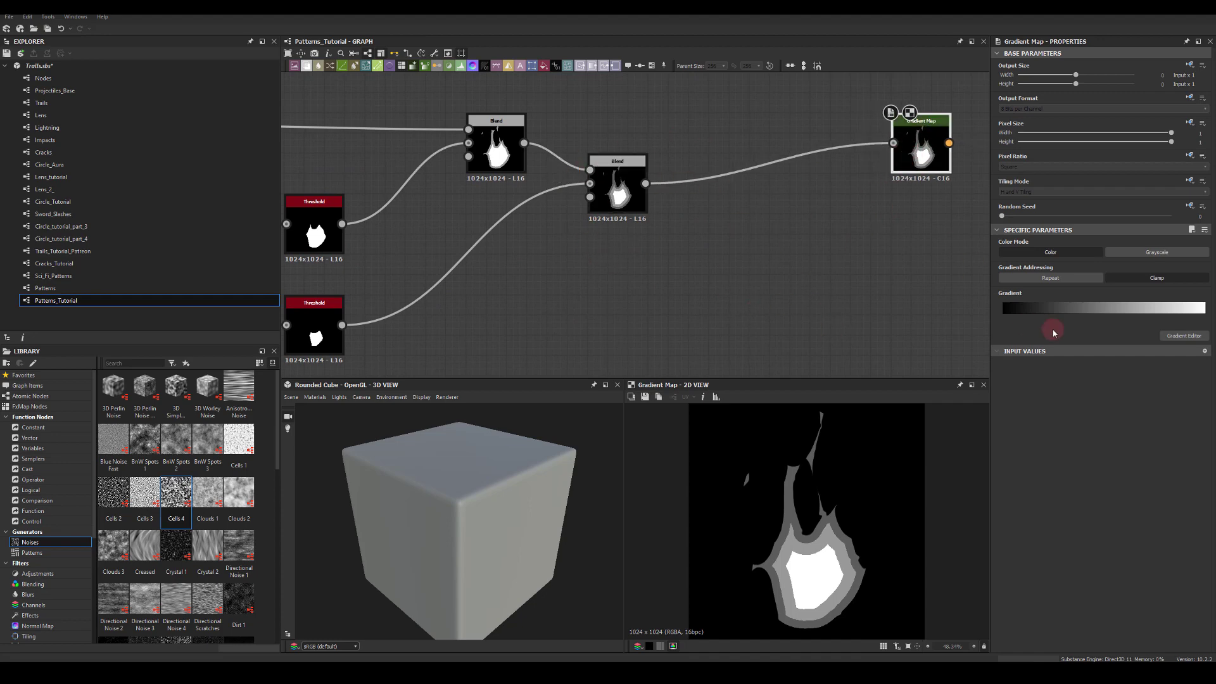
- Add a red key with color #ff0d00 to the Gradient Map's gradient and place it just before the middle
left_click(1172, 335)
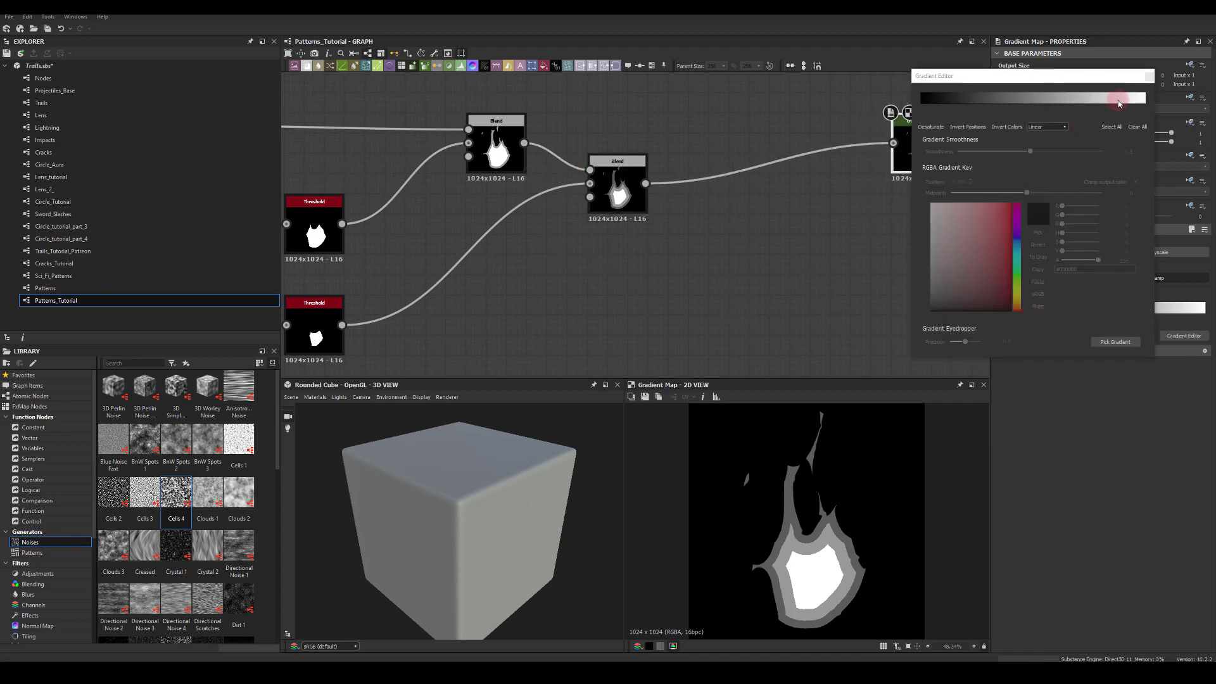
left_click(1118, 102)
left_click(1010, 204)
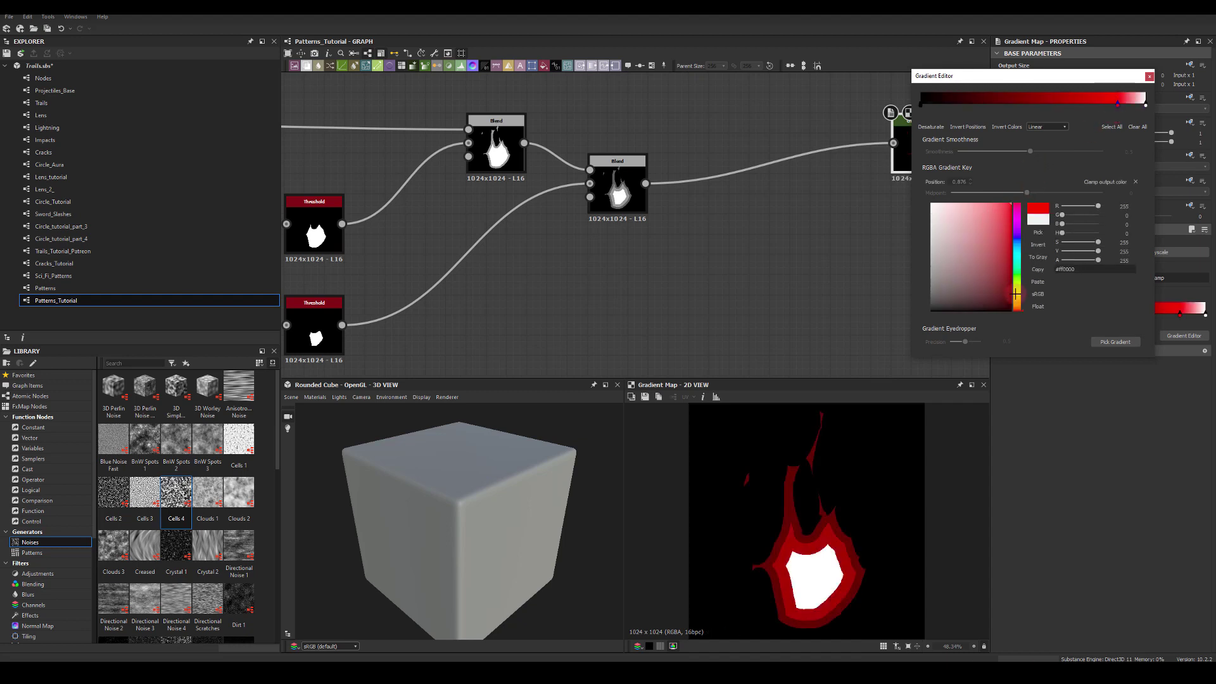
left_click_drag(1018, 309, 1016, 310)
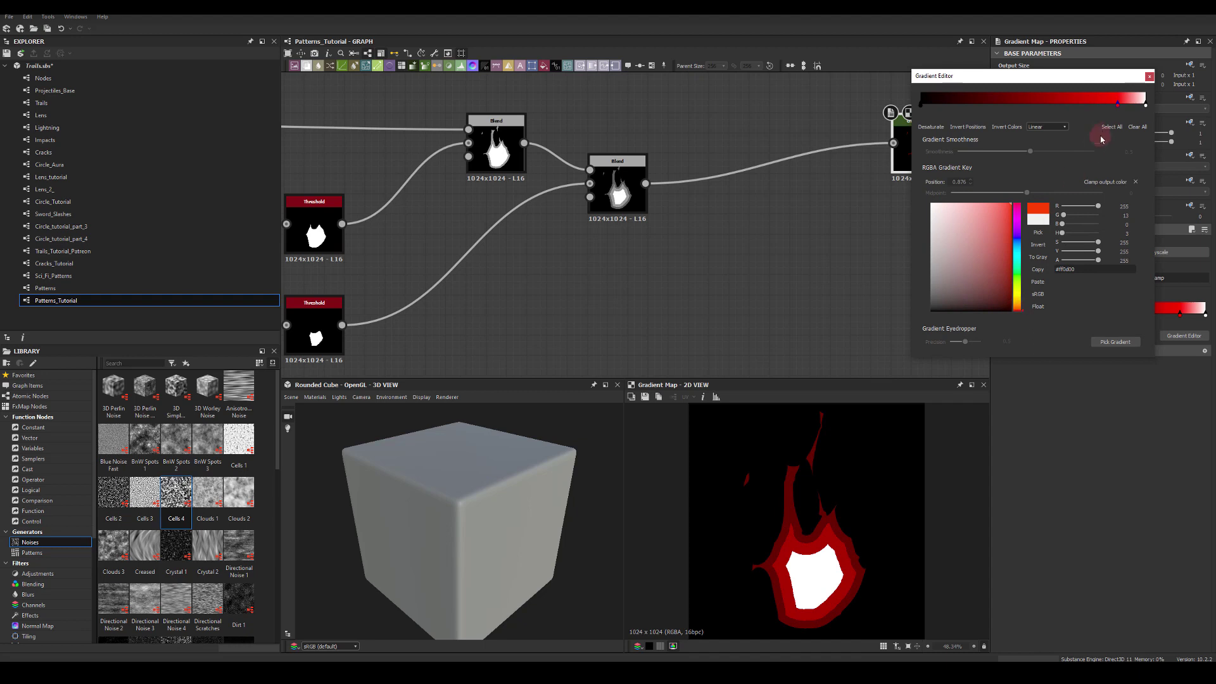
left_click_drag(1117, 103, 1015, 103)
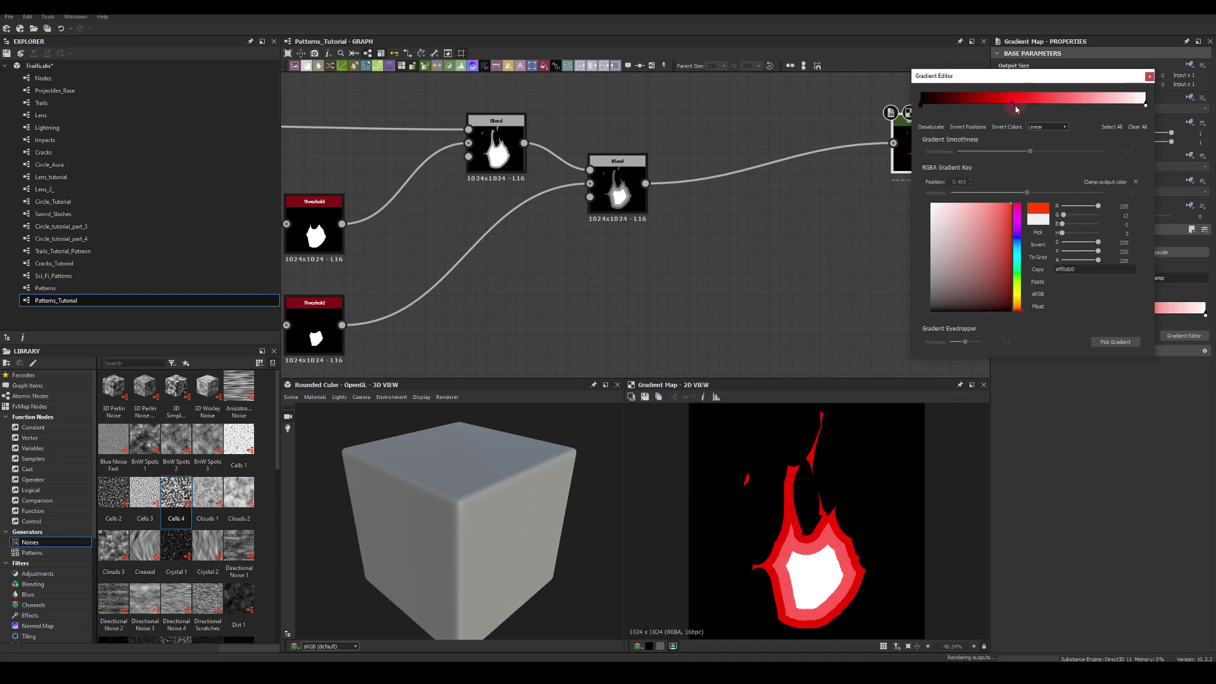
- Add a saturated yellow key near the white end of the gradient, at about position 0.96
left_click(1125, 101)
left_click(1017, 297)
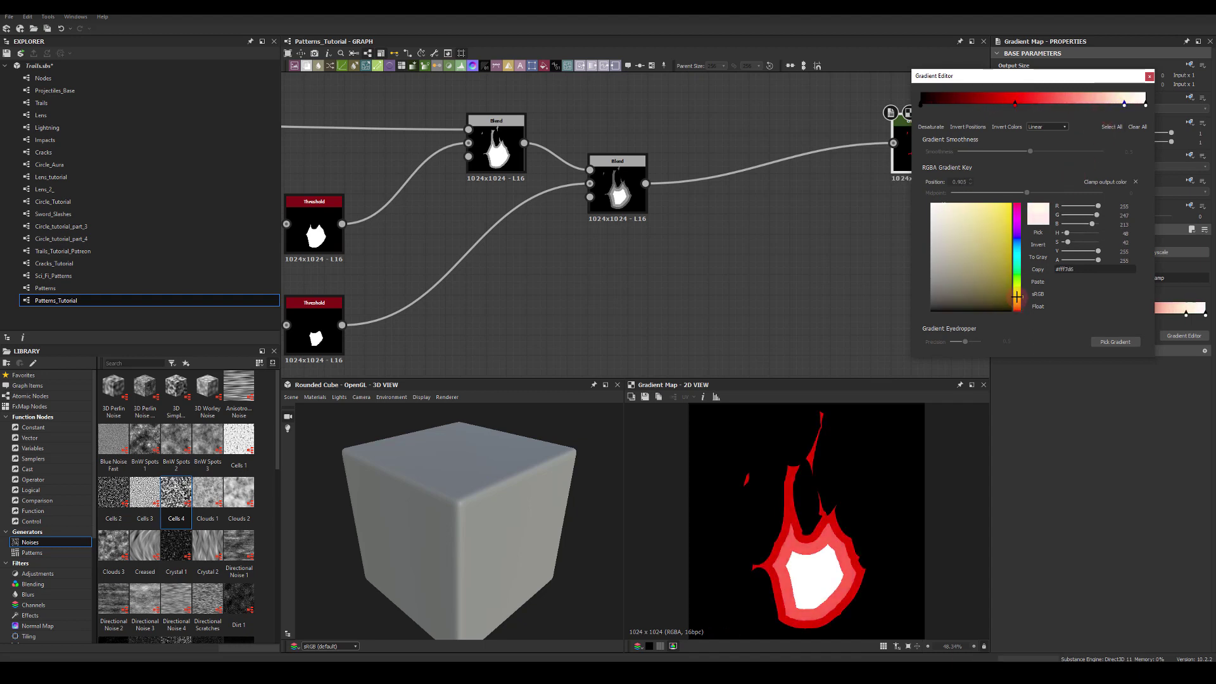
left_click_drag(990, 258, 1029, 204)
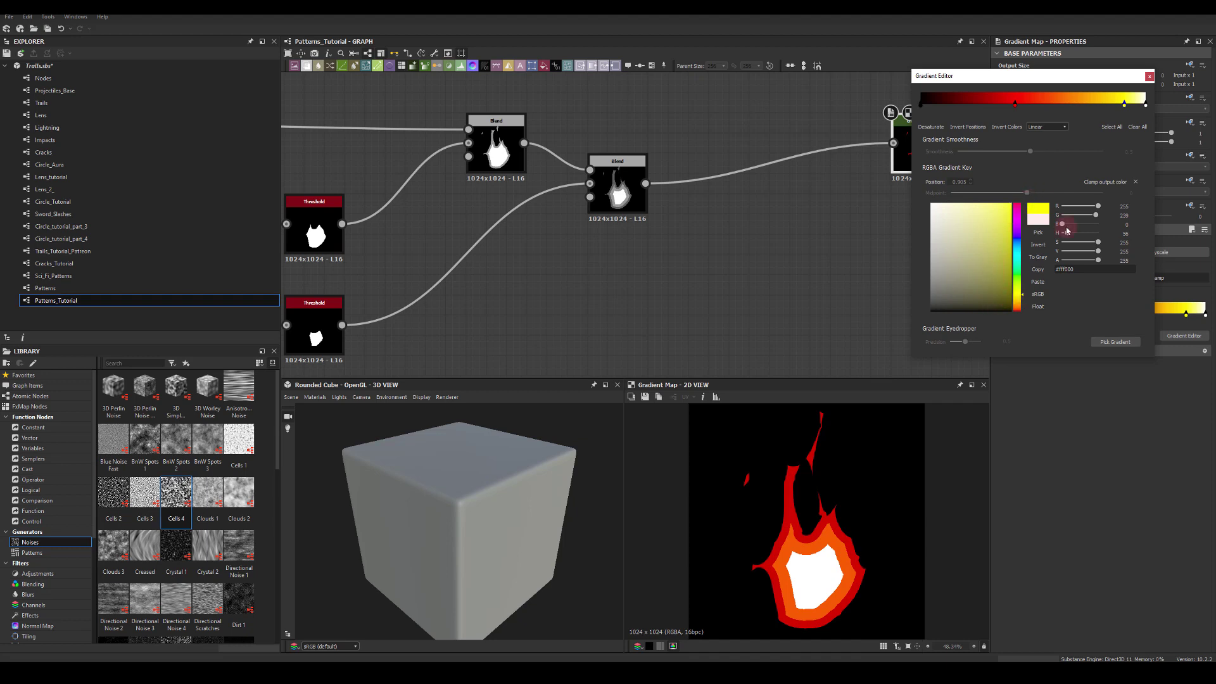
mouse_move(1124, 107)
left_mouse_down()
mouse_move(1147, 106)
mouse_move(1131, 106)
left_mouse_up()
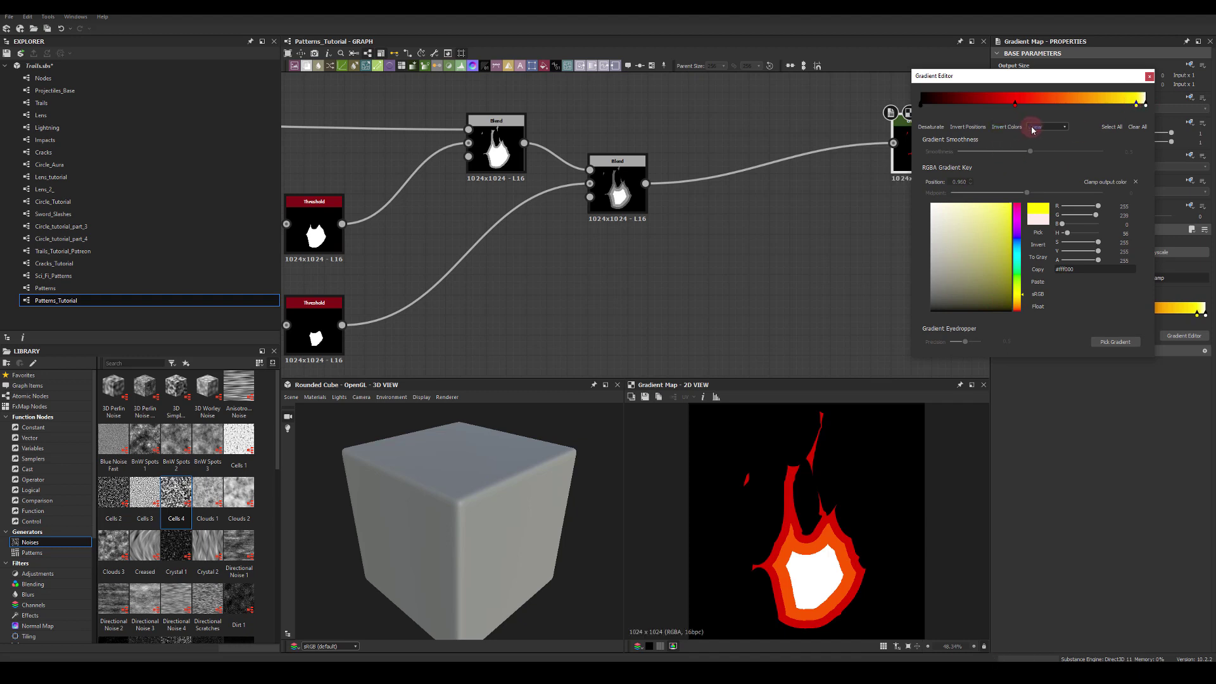
- Change the gradient's interpolation from linear to smooth and close the gradient editor
left_click(1036, 127)
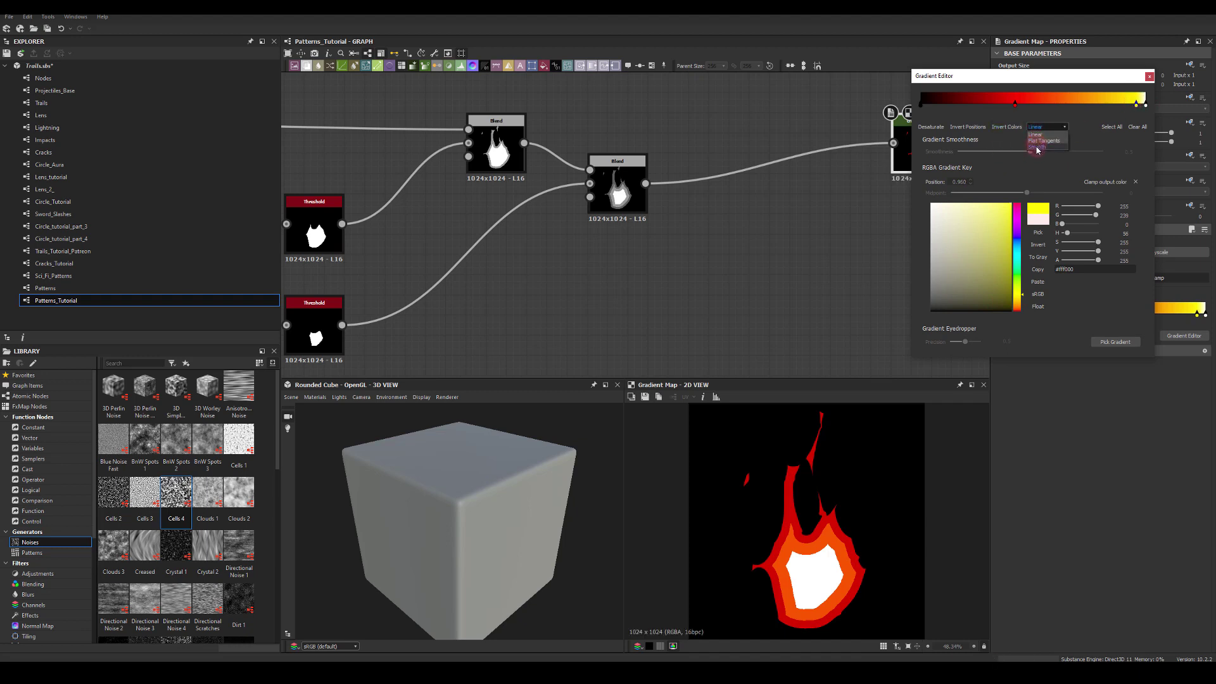
left_click(1037, 148)
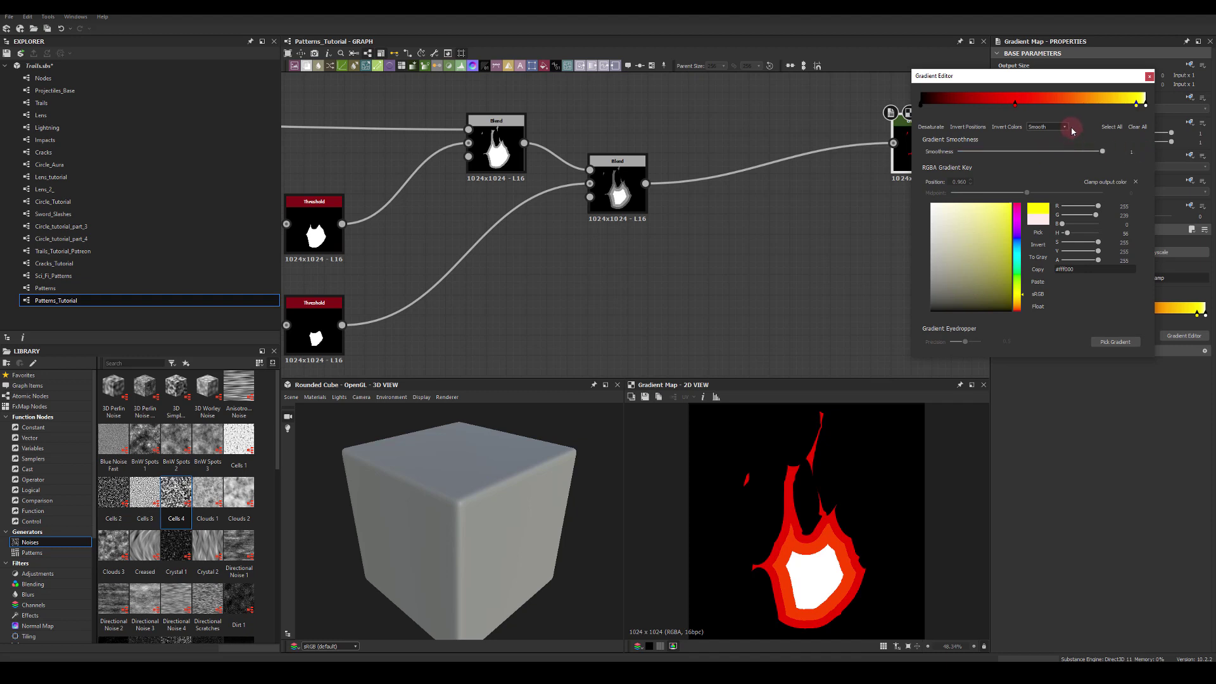
left_click(1149, 76)
- Raise the second Blend's opacity to 0.9 to brighten the flame's outer color bands
left_click(617, 184)
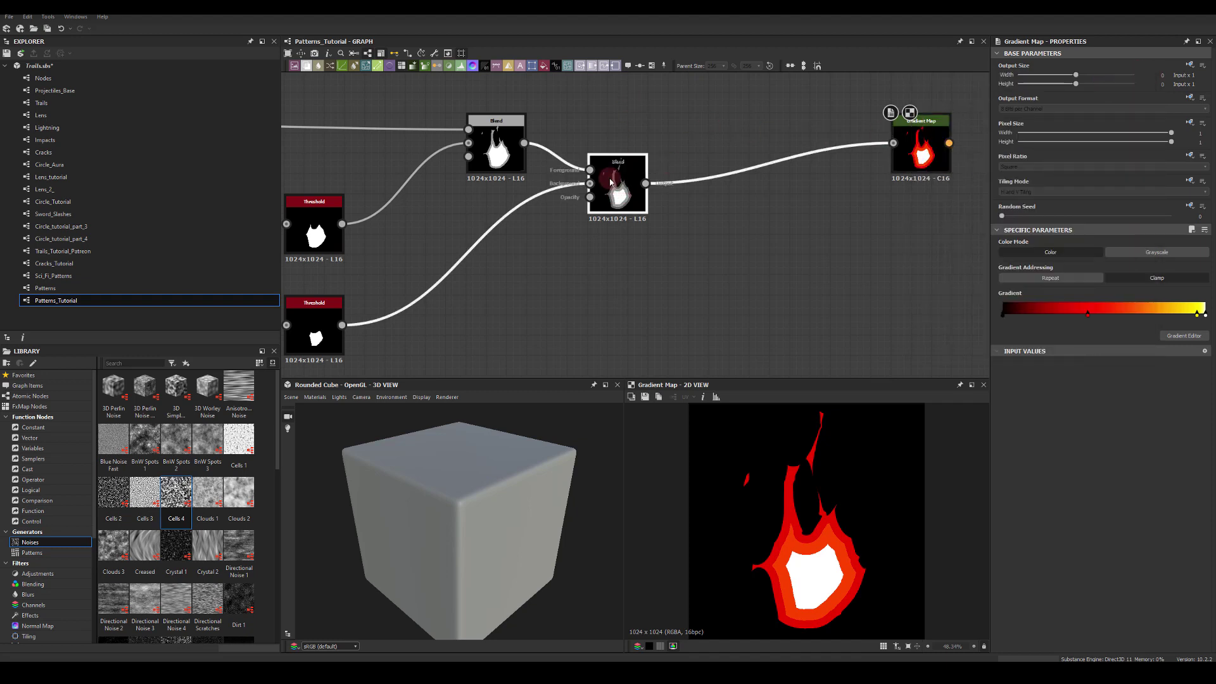
left_click(1103, 251)
left_click_drag(1108, 255, 1154, 255)
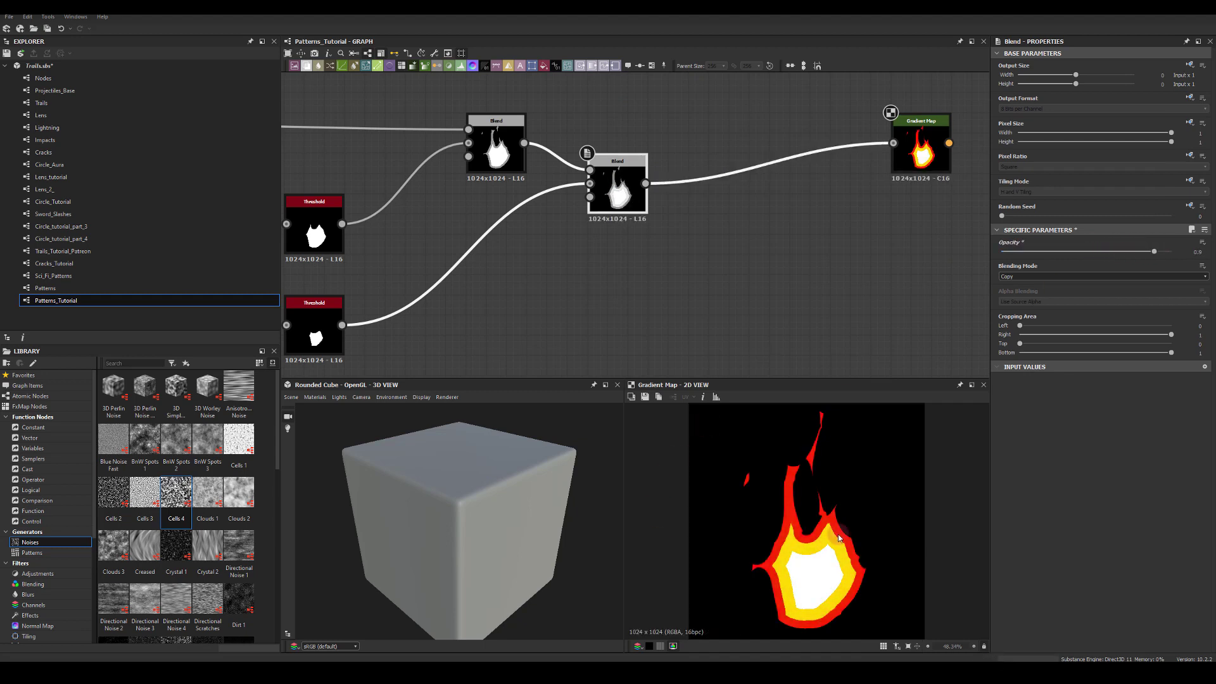
- Add a Glow node to the Gradient Map's output
left_click(923, 166)
middle_click_drag(948, 143, 696, 140)
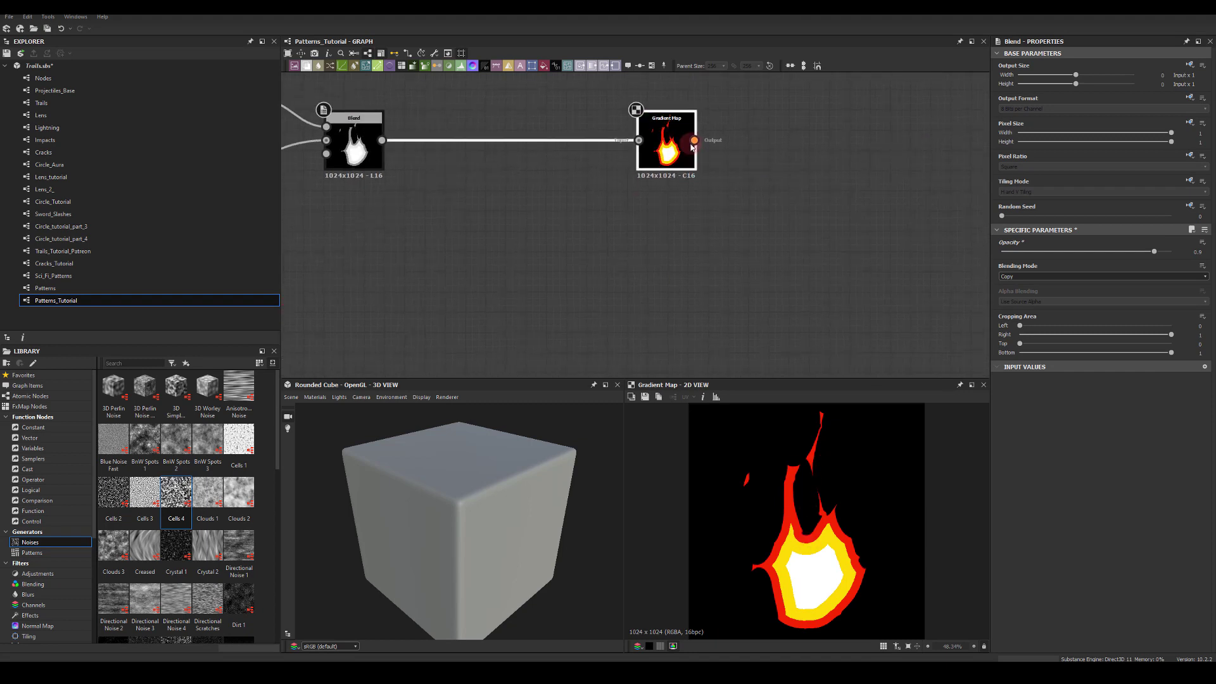
left_click_drag(694, 139, 798, 147)
type("glo")
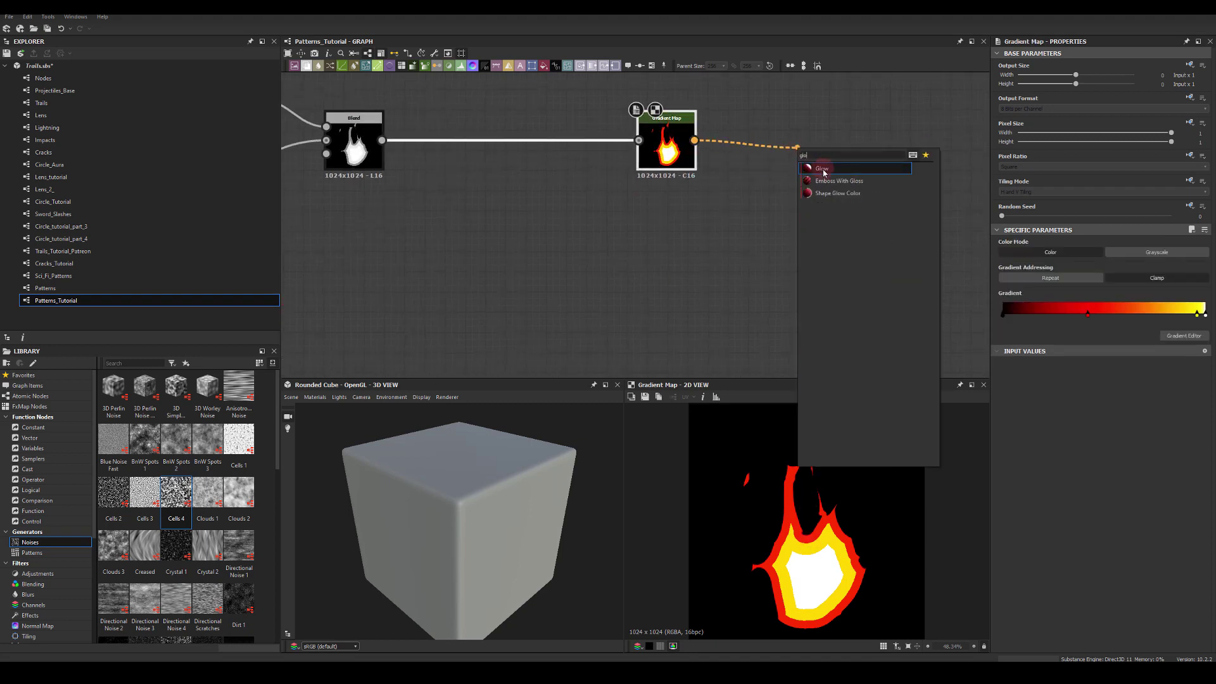
left_click(825, 169)
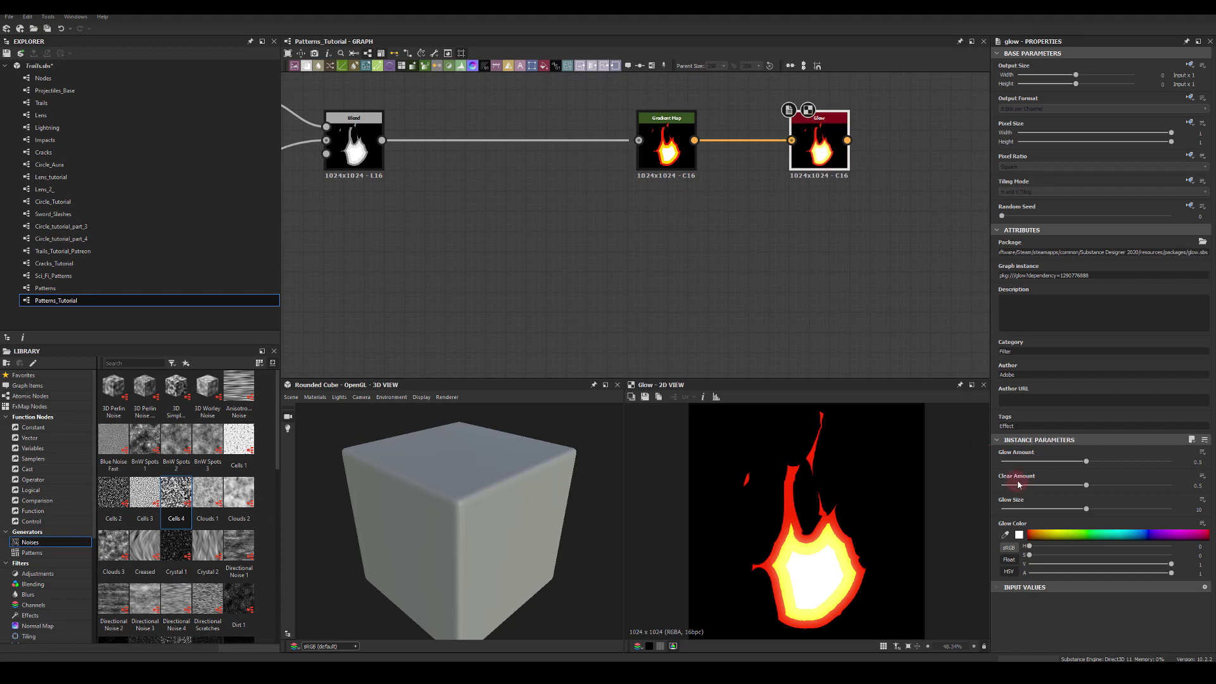
- Set the Glow node's color to orange-red #ff3400 and its glow amount to about 0.85
left_click(1019, 535)
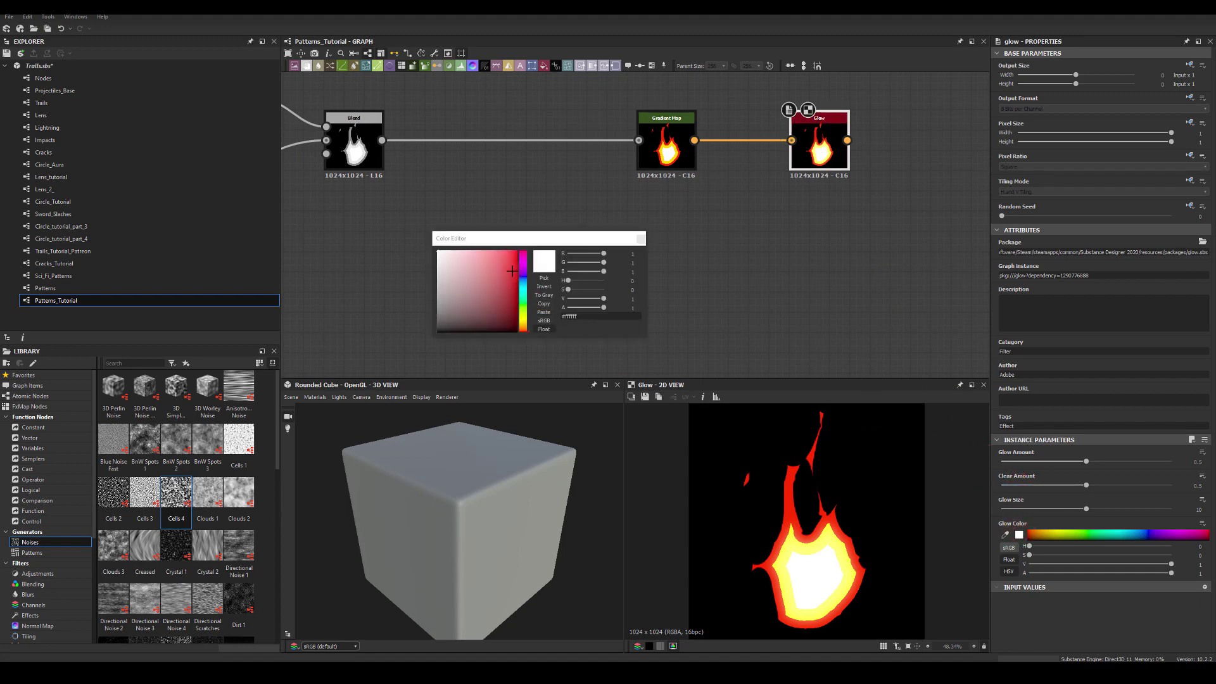
left_click_drag(533, 229, 531, 235)
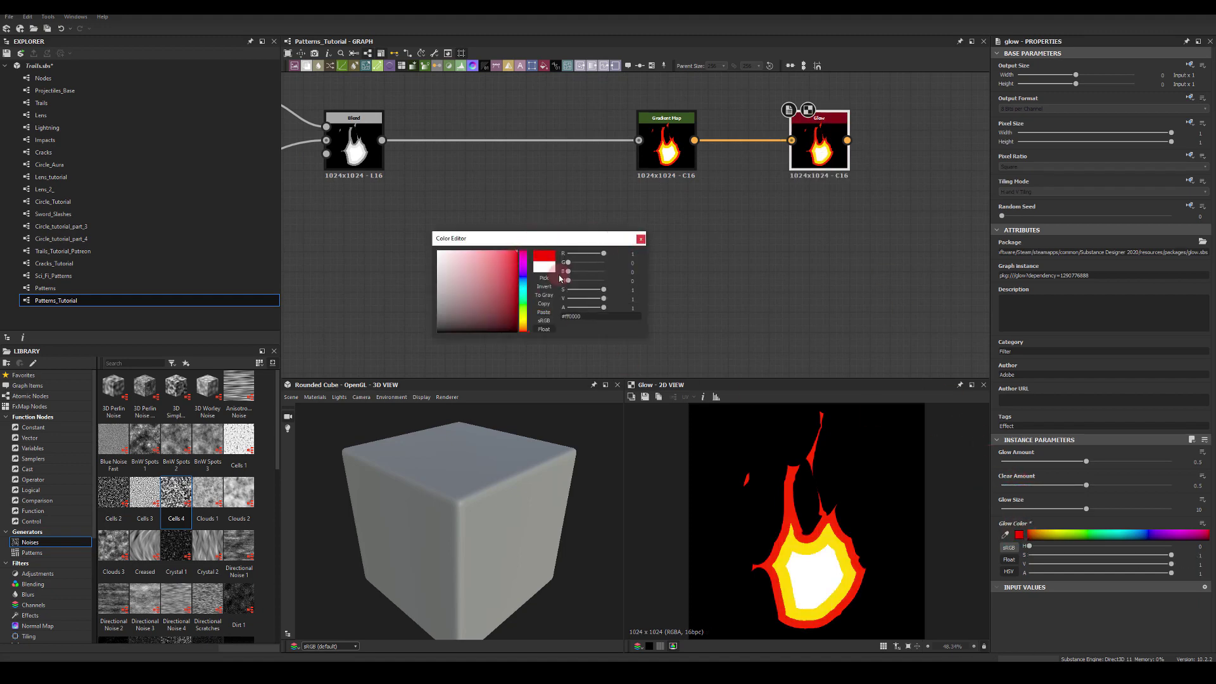
left_click(524, 327)
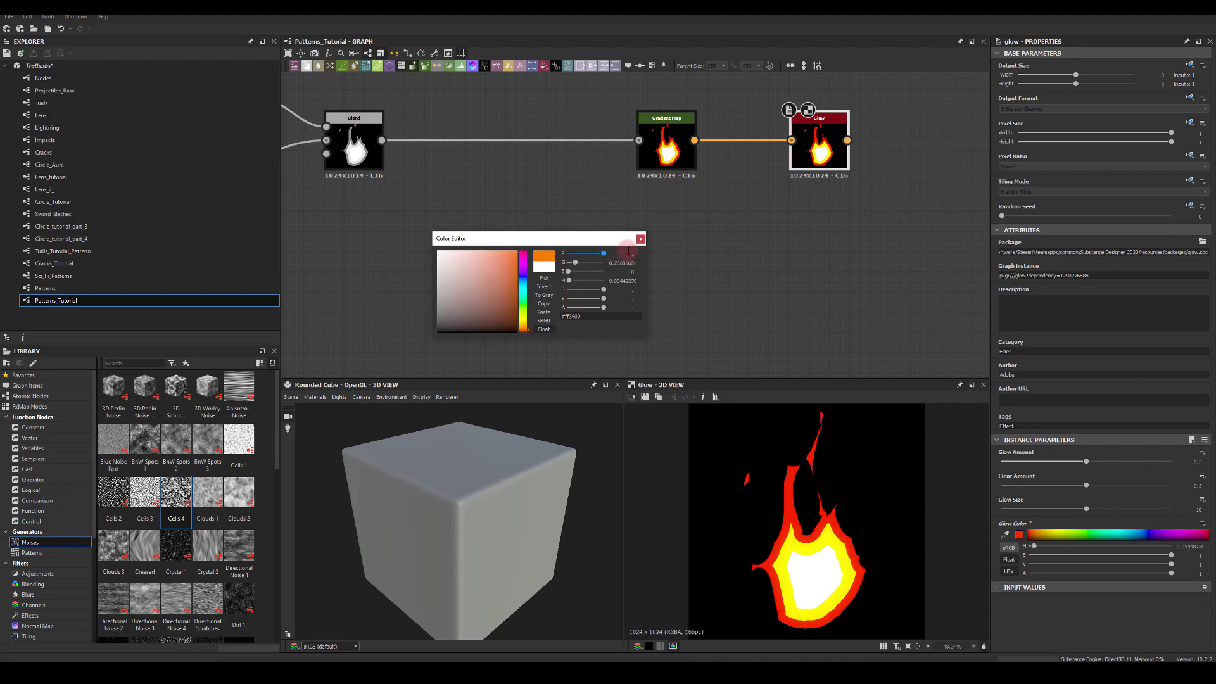
left_click(641, 240)
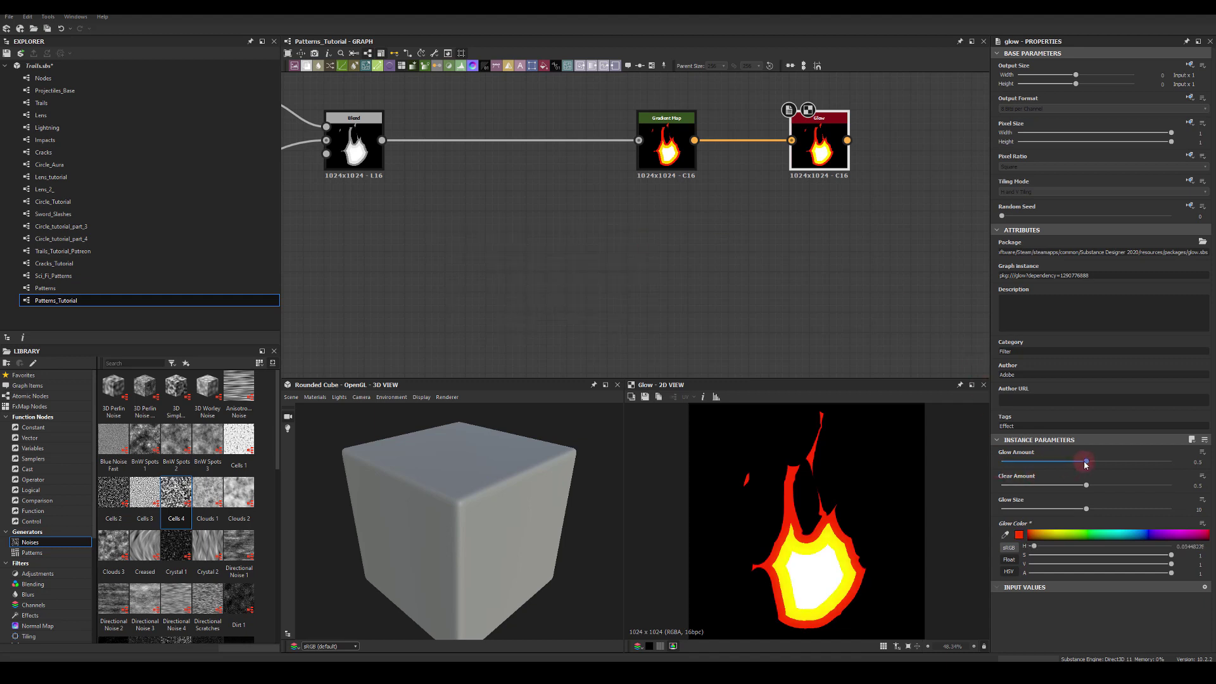
left_click_drag(1086, 462, 970, 453)
left_click(1145, 461)
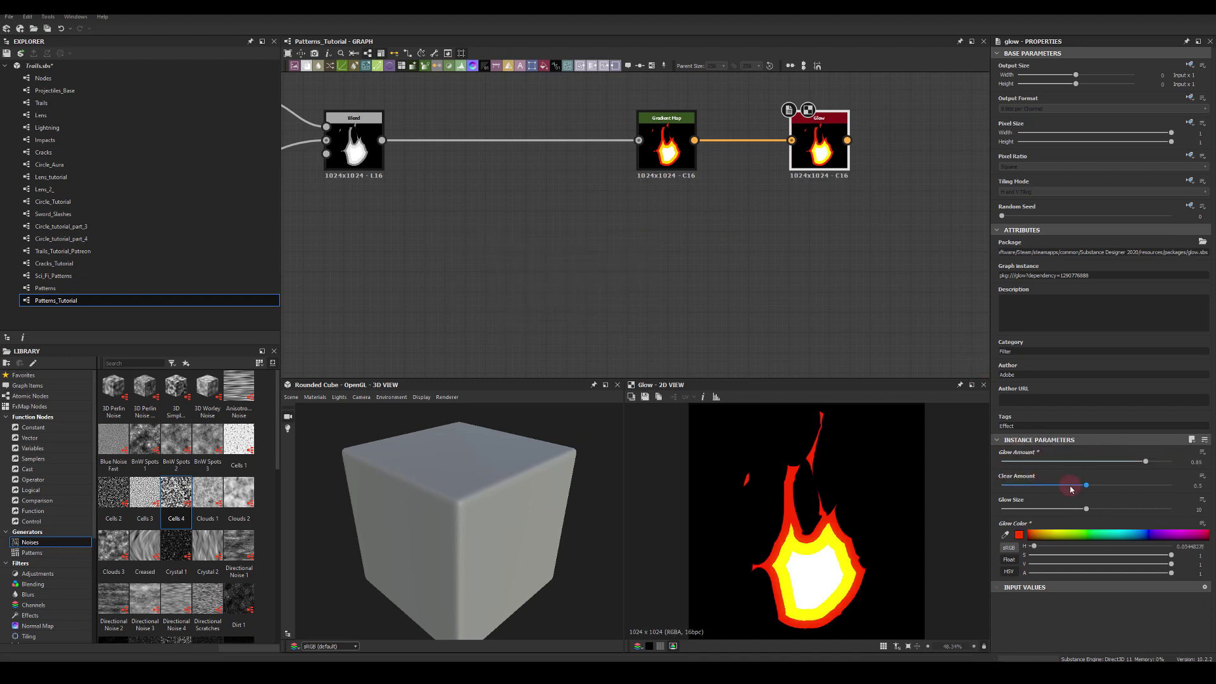
- Set the Glow node's clear amount to about 0.26 and its glow size to about 17
left_click(1164, 485)
left_click(1040, 485)
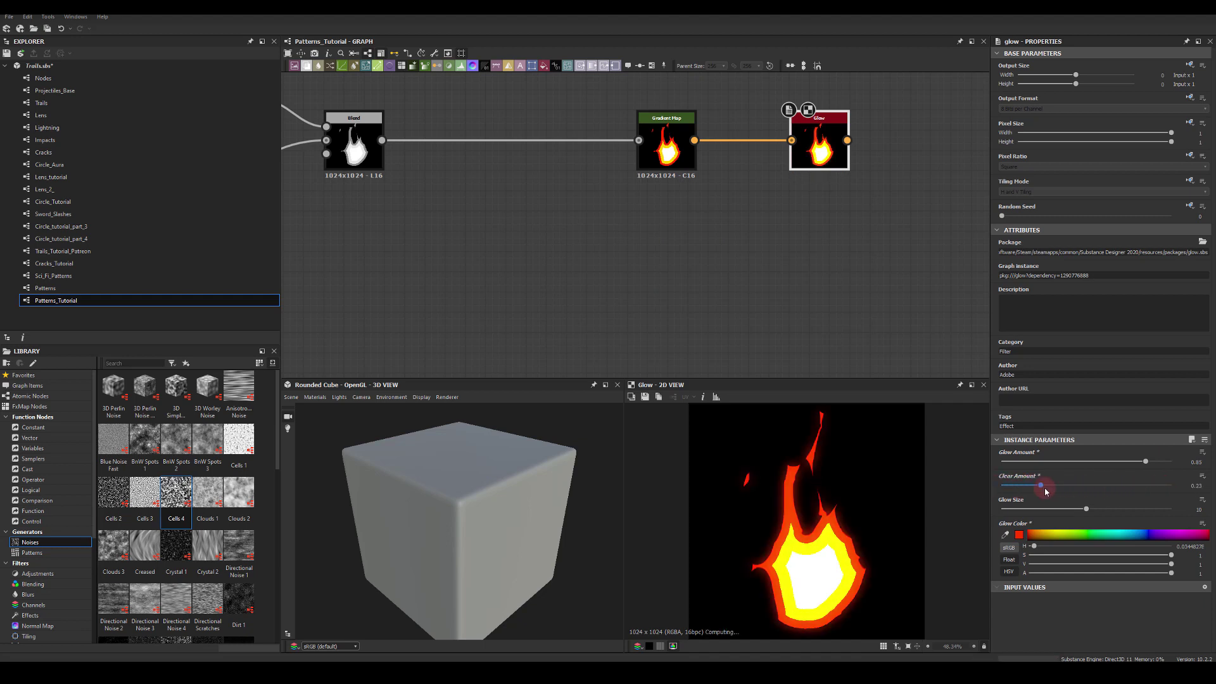
left_click_drag(1087, 509, 1144, 511)
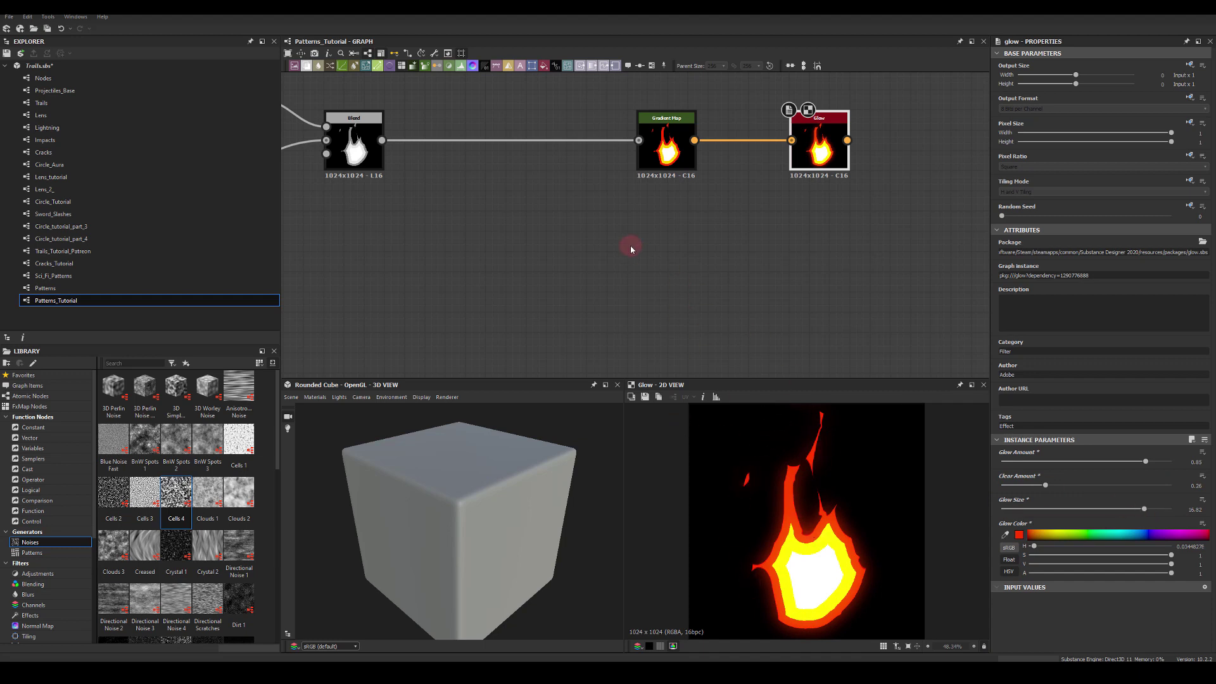
- Insert a Blur HQ Grayscale node between the second Blend and the Gradient Map and preview the Glow result
middle_click_drag(570, 253, 661, 274)
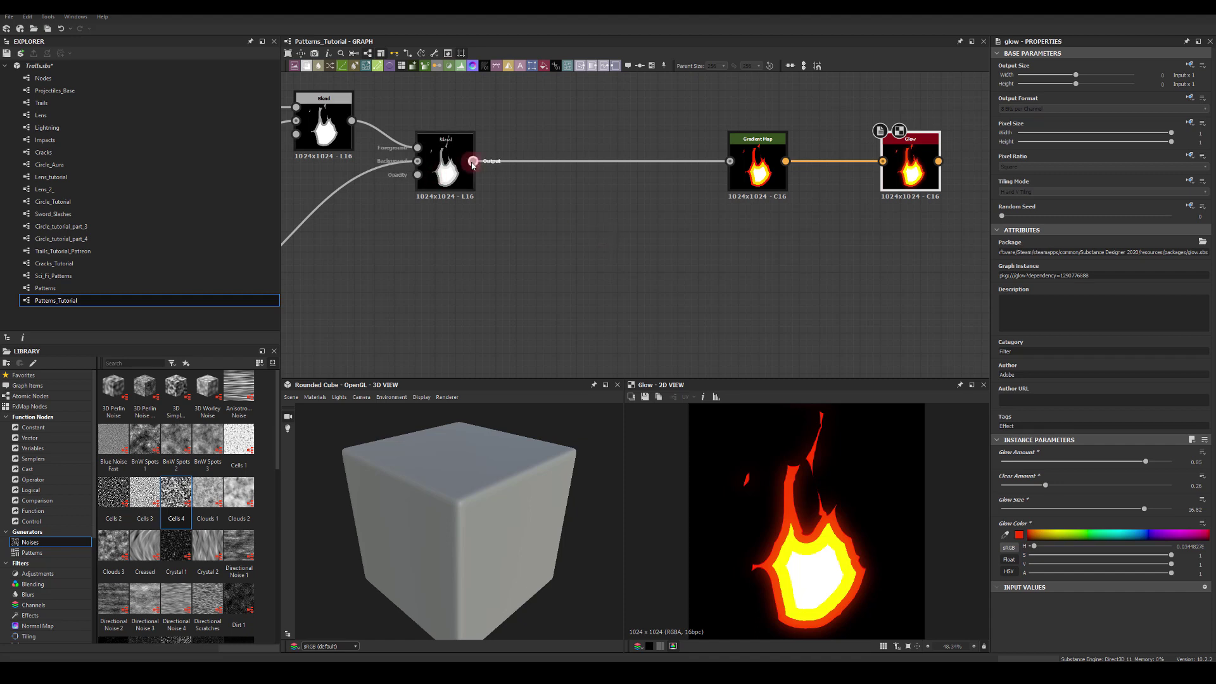
left_click_drag(473, 162, 731, 162)
type("bl")
left_click(612, 264)
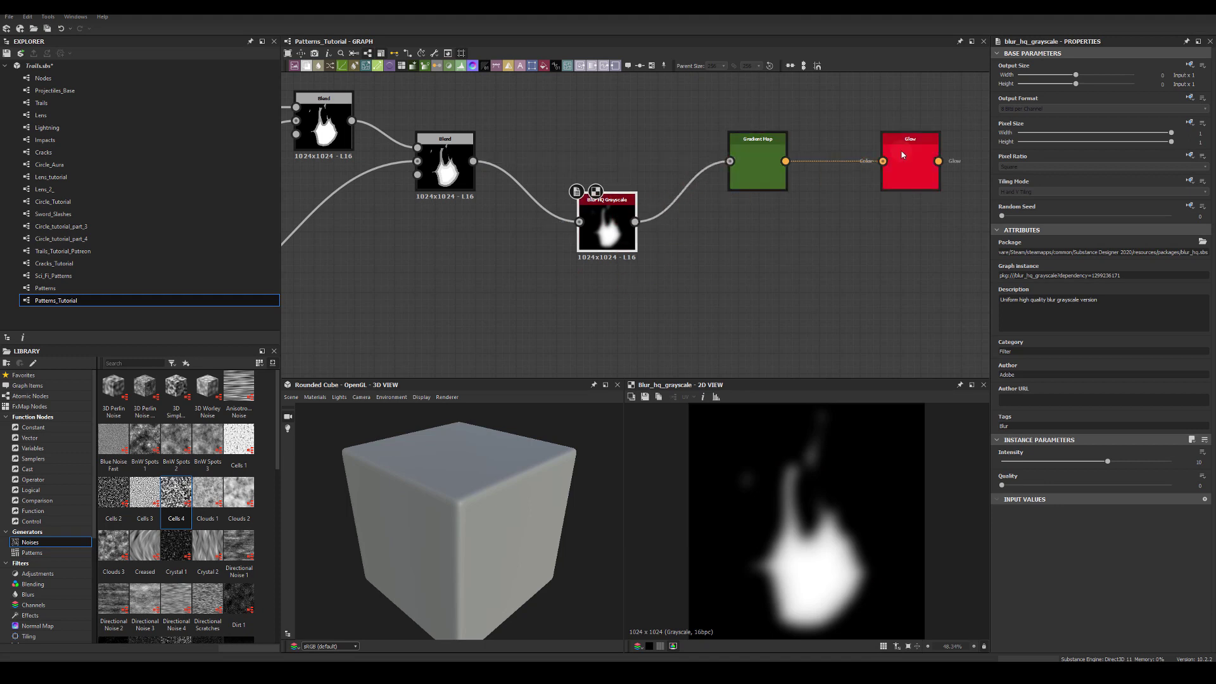
double_click(903, 155)
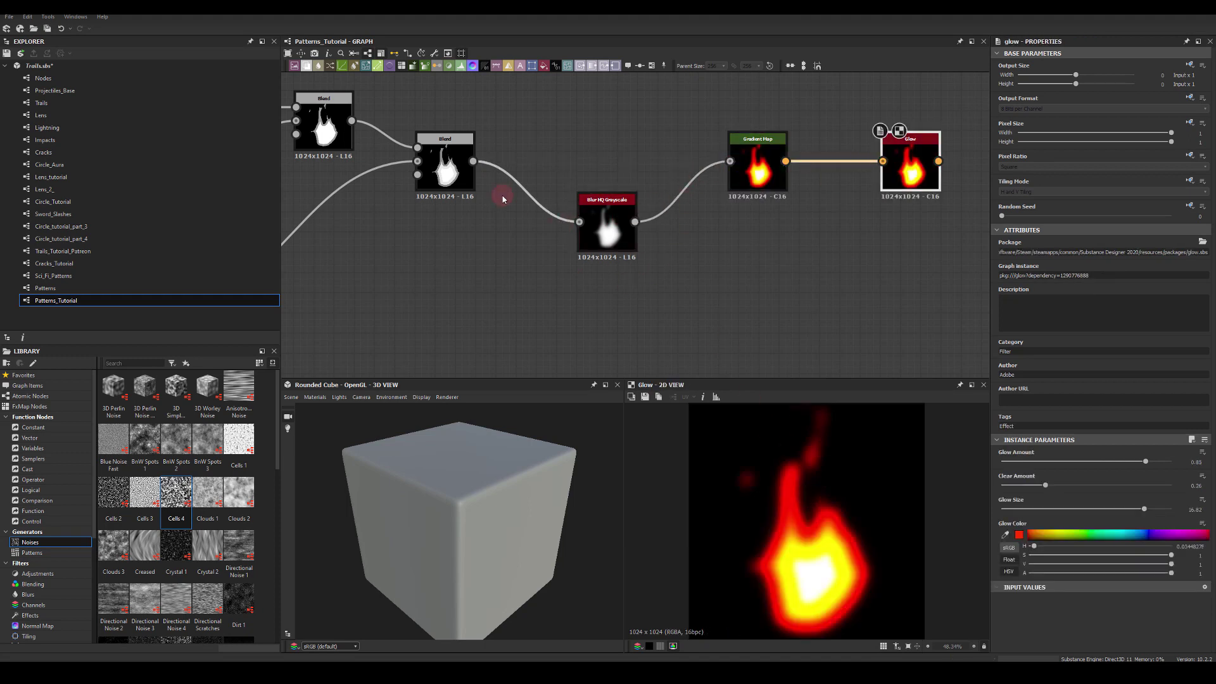
- Set the Blur HQ Grayscale node's intensity to 0.3 and quality to 1, previewing the Glow result
double_click(443, 166)
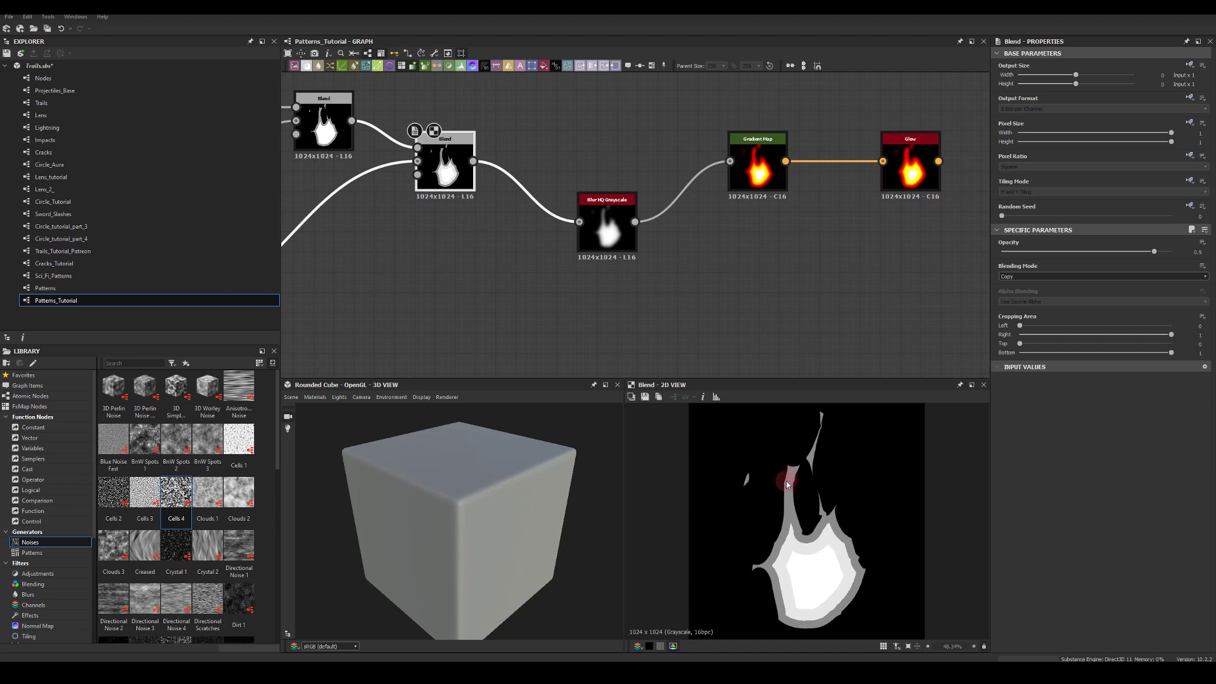
left_click(586, 236)
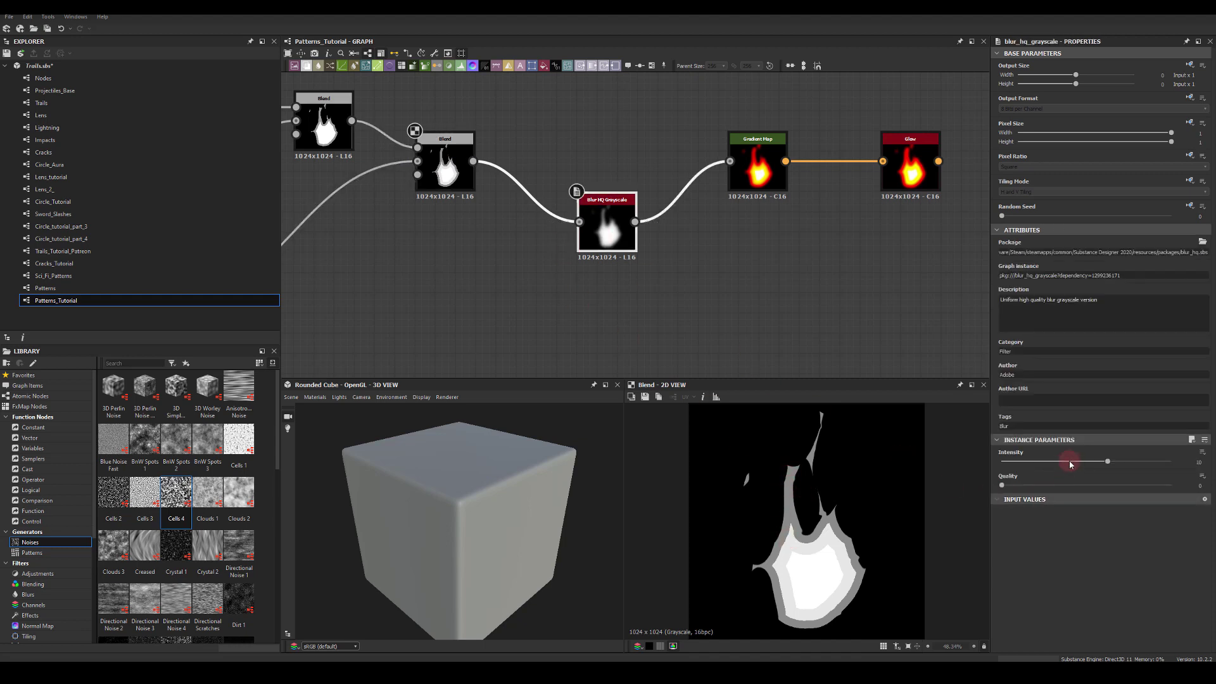
left_click_drag(1007, 466, 1202, 478)
left_click(1124, 493)
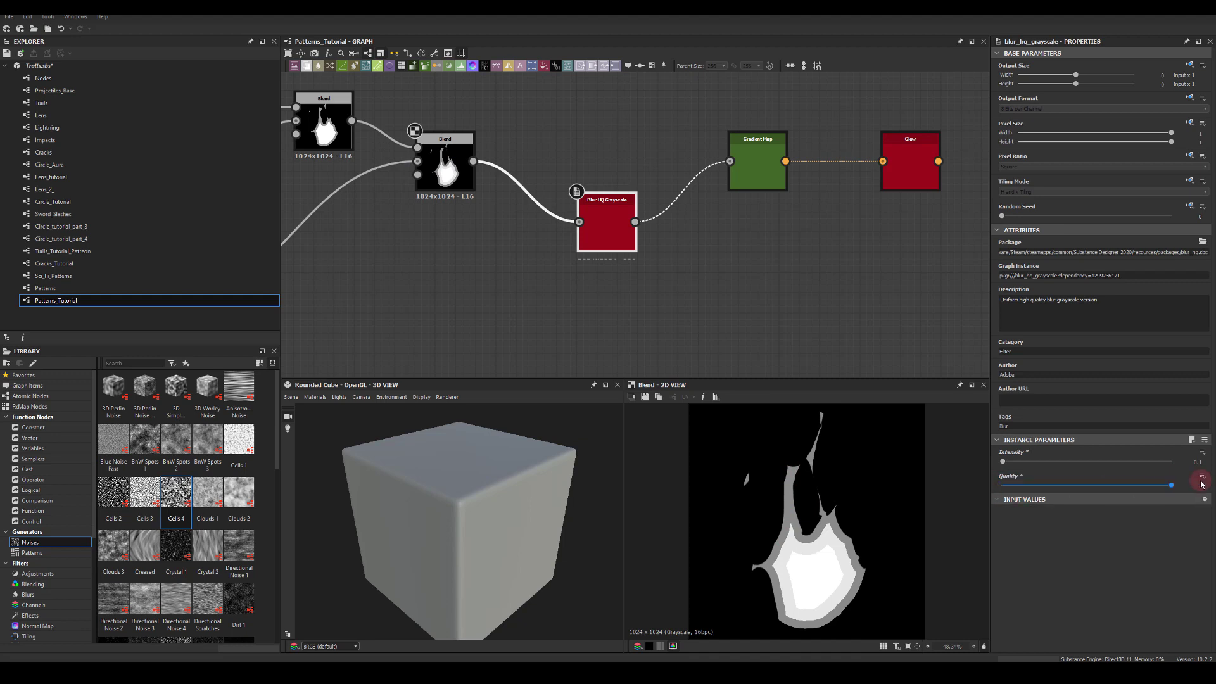
double_click(753, 152)
double_click(910, 165)
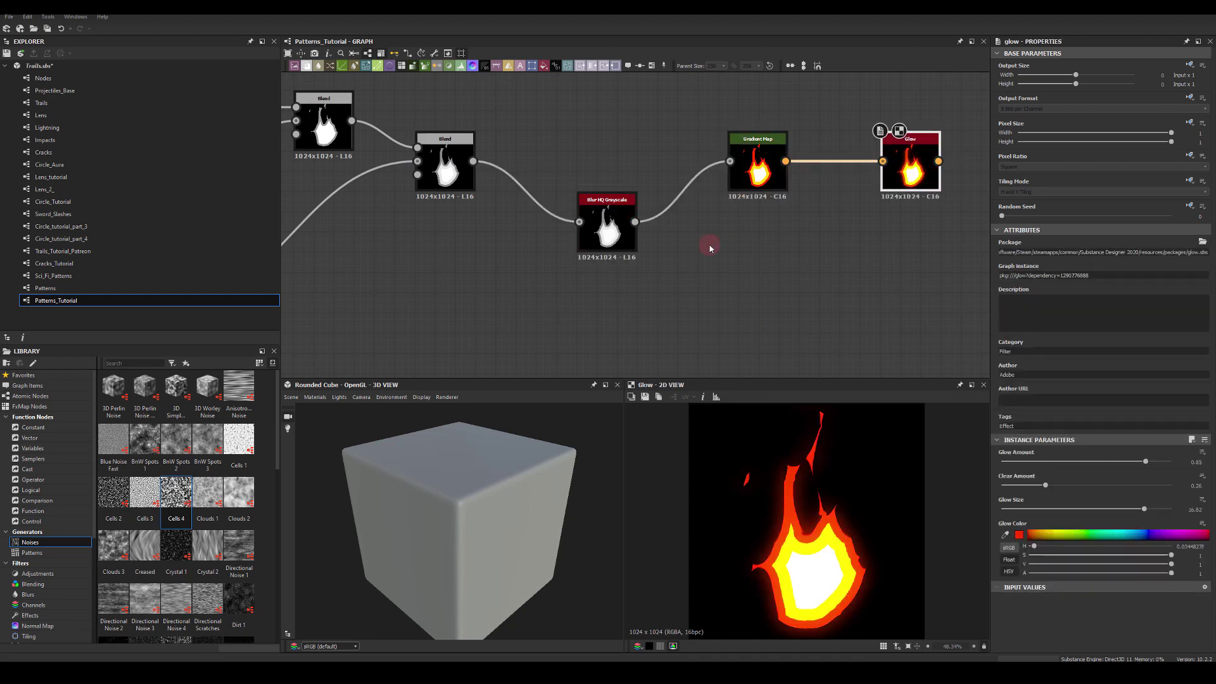
left_click(606, 232)
left_click(1198, 461)
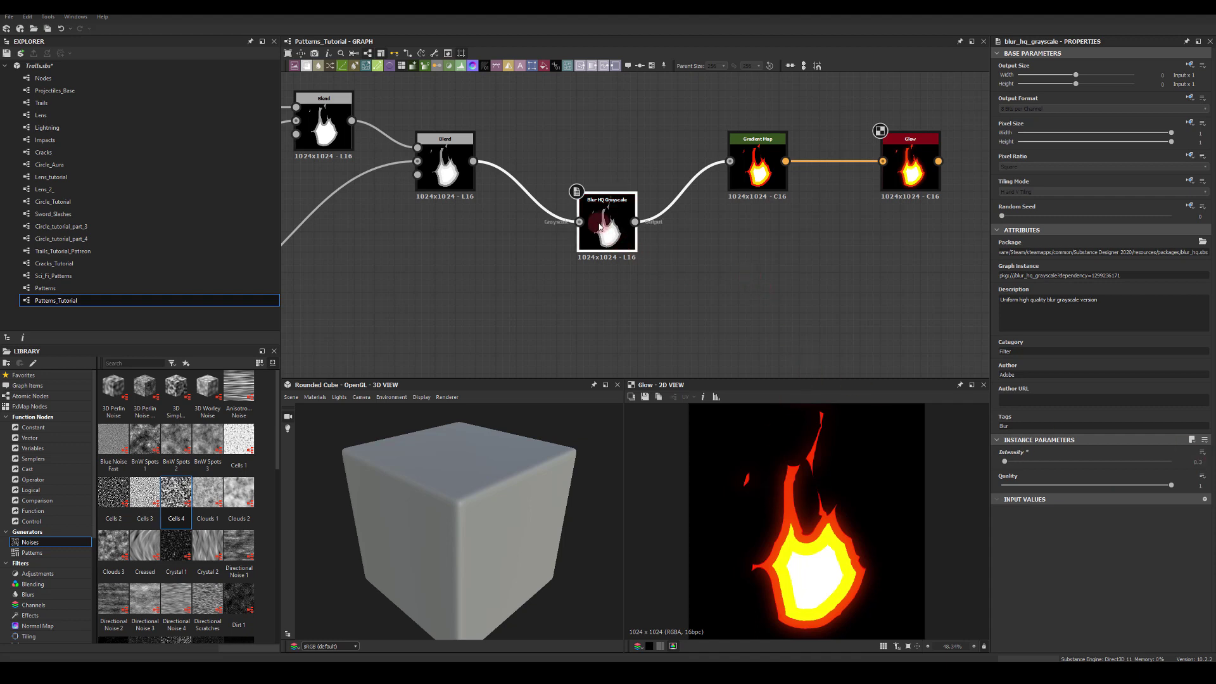
- Align the Blur HQ Grayscale node with the Gradient Map and place the second Blend lower in the graph
left_click_drag(594, 220, 594, 169)
middle_click_drag(491, 271, 589, 256)
left_click_drag(616, 177, 595, 217)
middle_click_drag(697, 279, 496, 282)
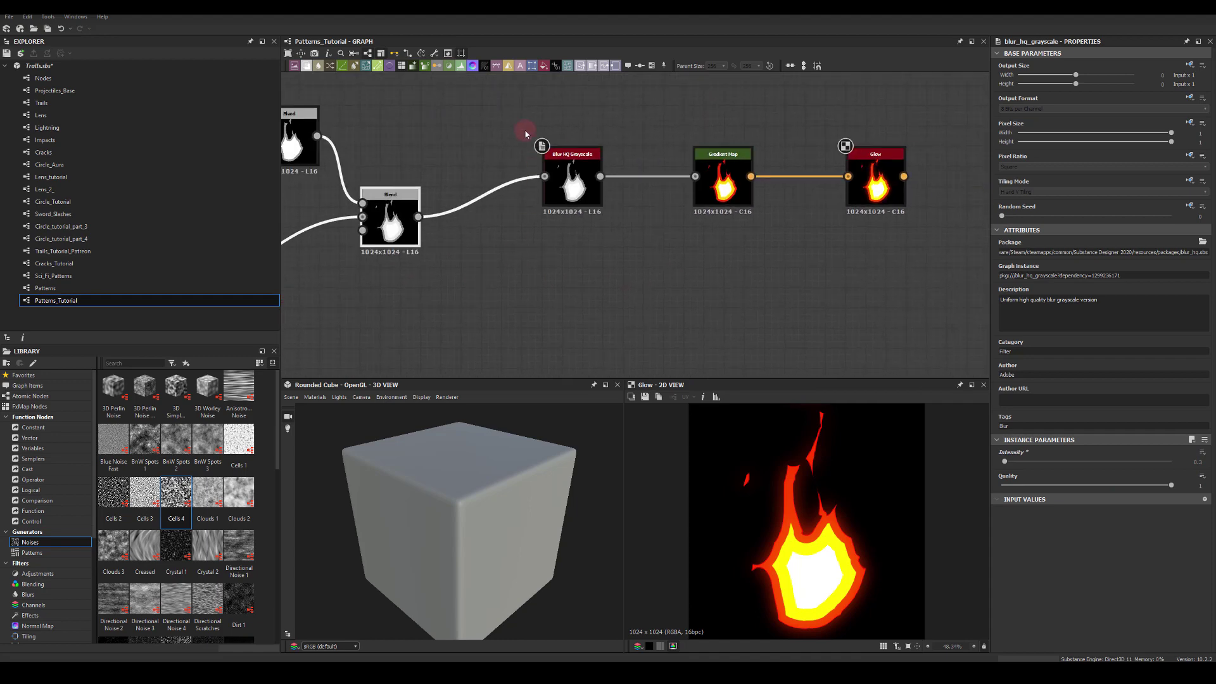
- Move the blur, Gradient Map, Glow and both Blend nodes farther downstream to free space after the Threshold nodes
left_click_drag(525, 134, 886, 201)
left_click_drag(571, 183, 862, 217)
middle_click_drag(507, 311, 853, 221)
middle_click_drag(603, 241, 825, 233)
middle_click_drag(473, 197, 472, 248)
left_click_drag(472, 247, 735, 345)
left_click_drag(681, 283, 683, 373)
left_click_drag(477, 167, 700, 206)
middle_click_drag(700, 206, 423, 287)
scroll(424, 286, "down", 2)
left_click_drag(694, 143, 877, 244)
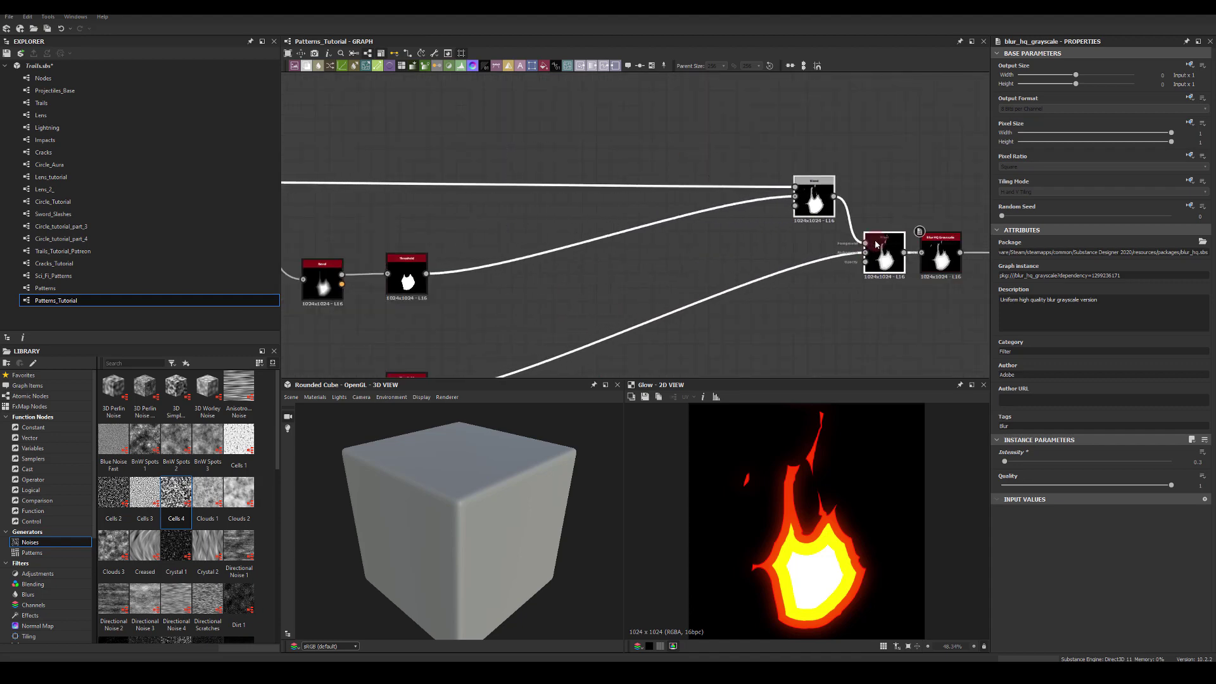
- Add a Warp node to the output of the upper Threshold
middle_click_drag(488, 321, 724, 275)
middle_click_drag(374, 265, 416, 255)
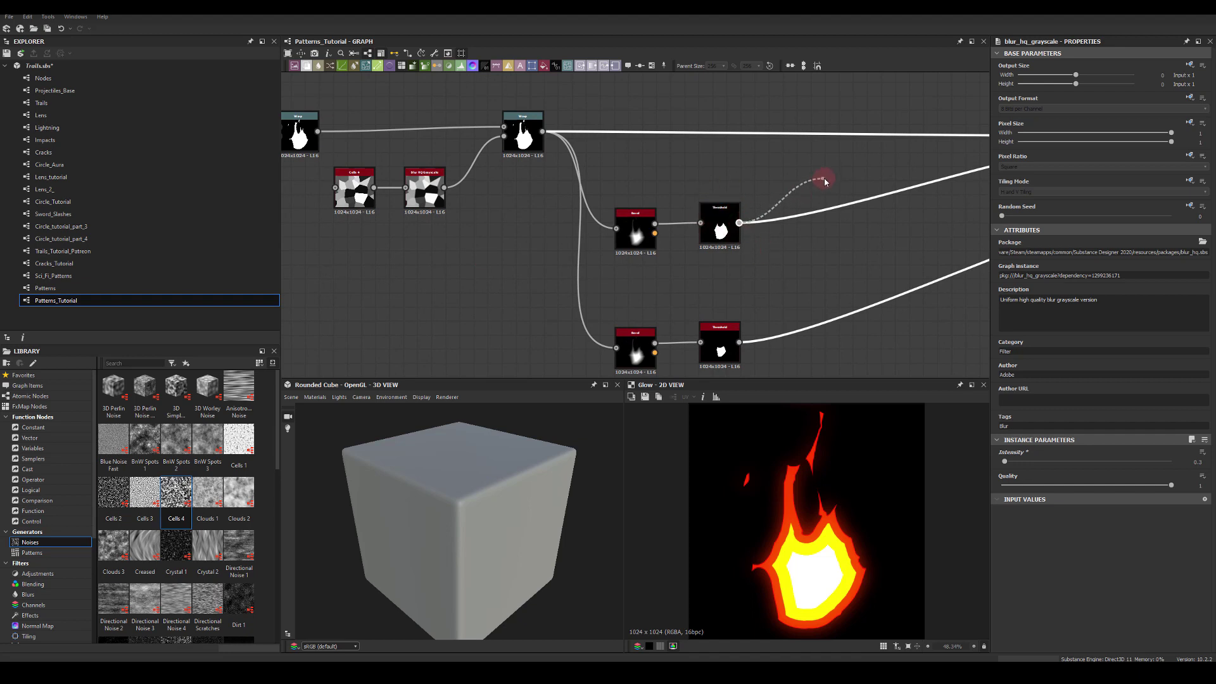
left_click_drag(824, 182, 824, 182)
type("warp")
key("Return")
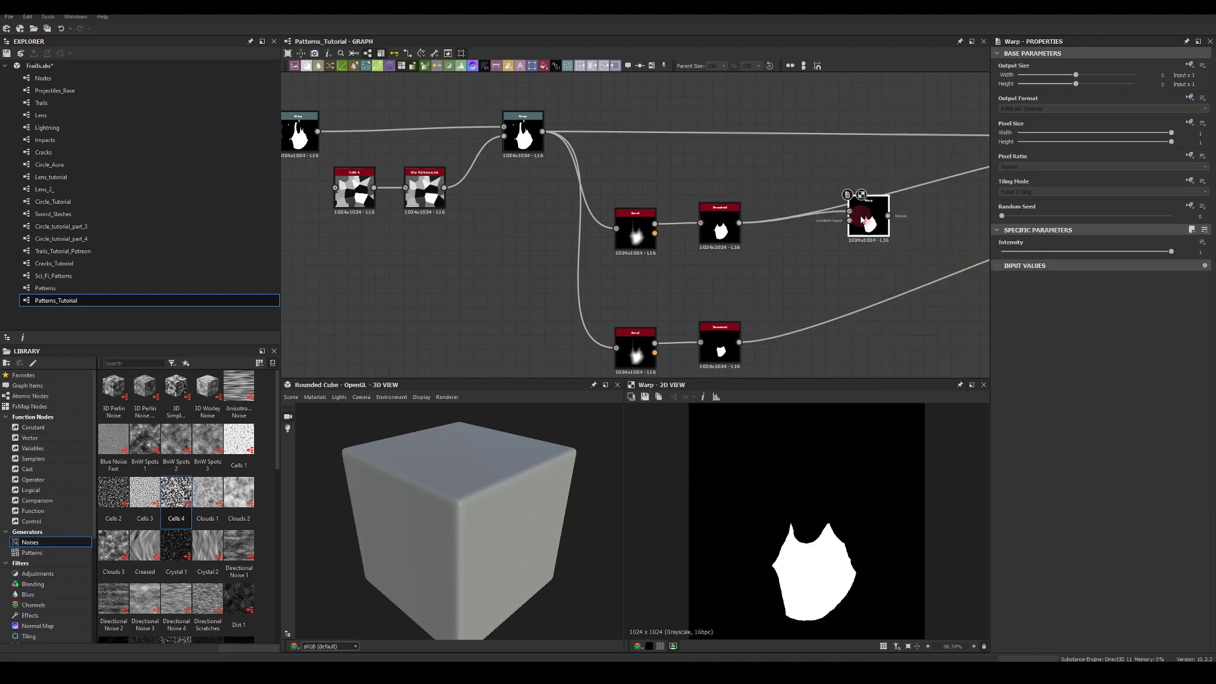
- Add a Perlin Noise node and connect it to the new Warp's gradient input
key("space")
type("per")
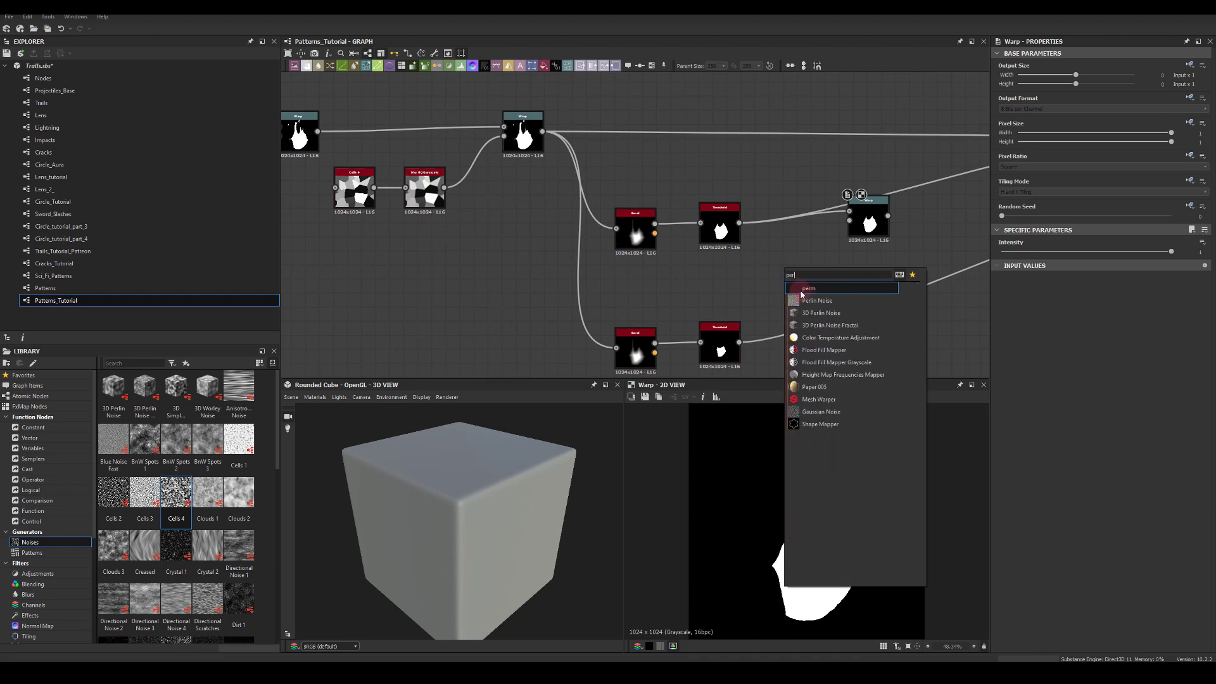
left_click(807, 301)
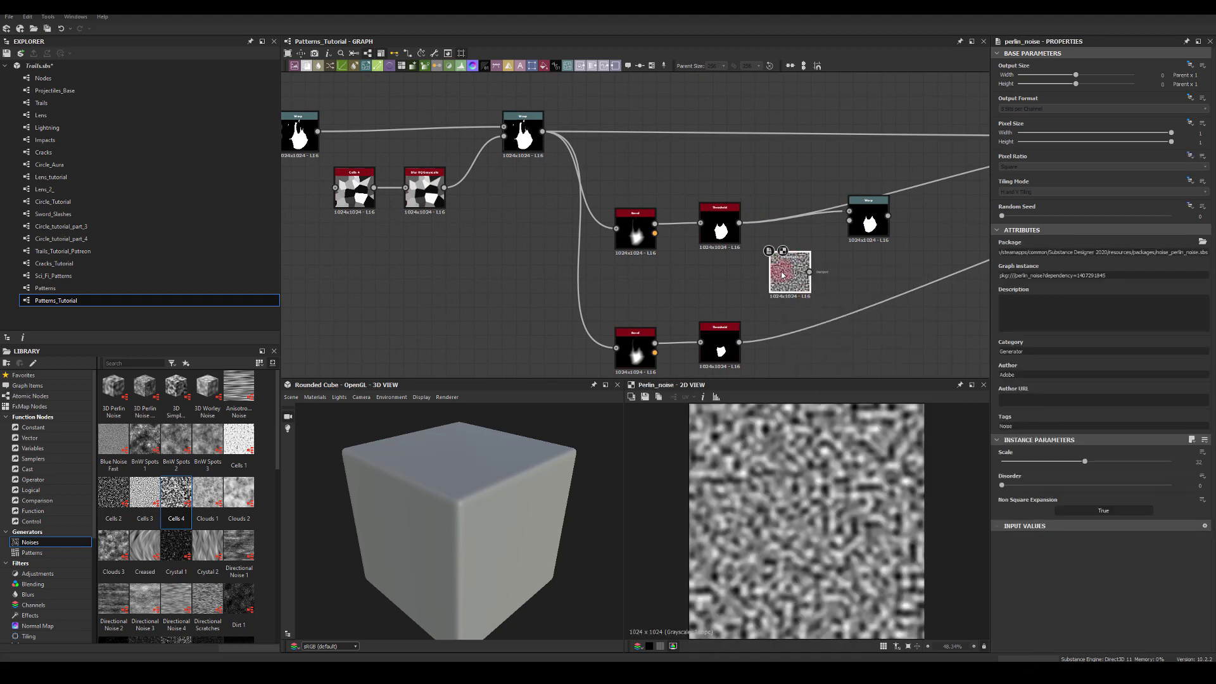
left_click_drag(782, 275, 849, 220)
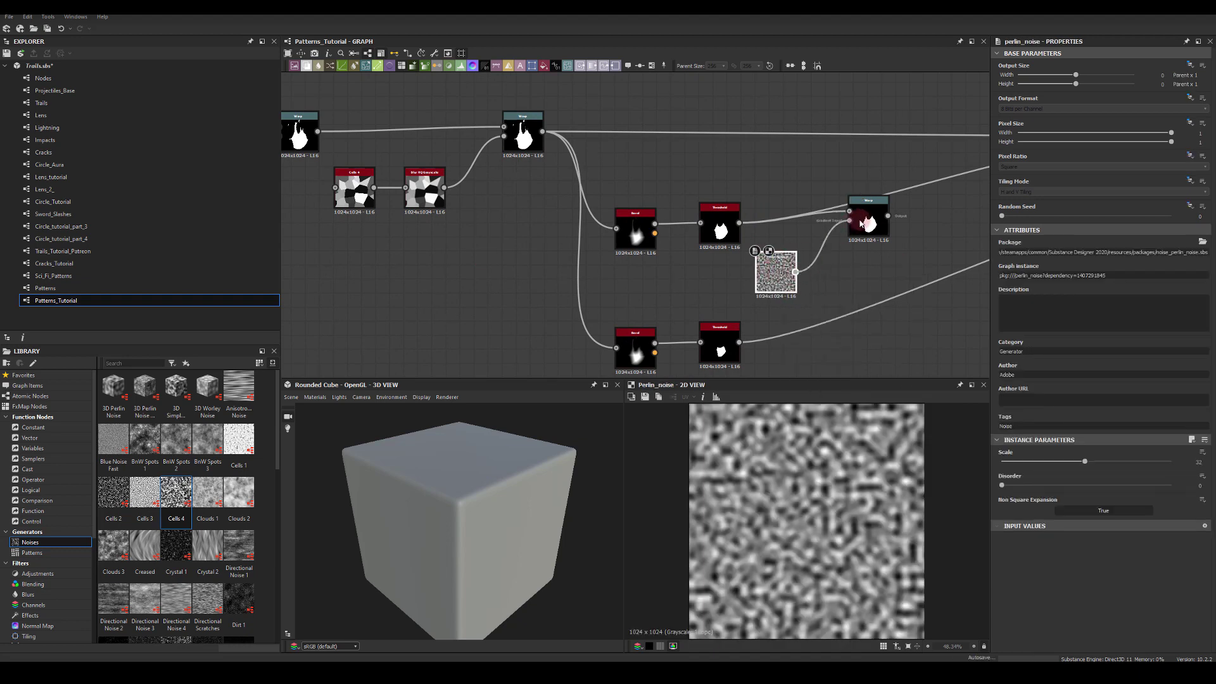
- Set the Perlin Noise scale to 10 and disorder to 0.53, and the new Warp's intensity to about 0.83
double_click(868, 221)
left_click_drag(1116, 254, 1035, 258)
left_click(780, 263)
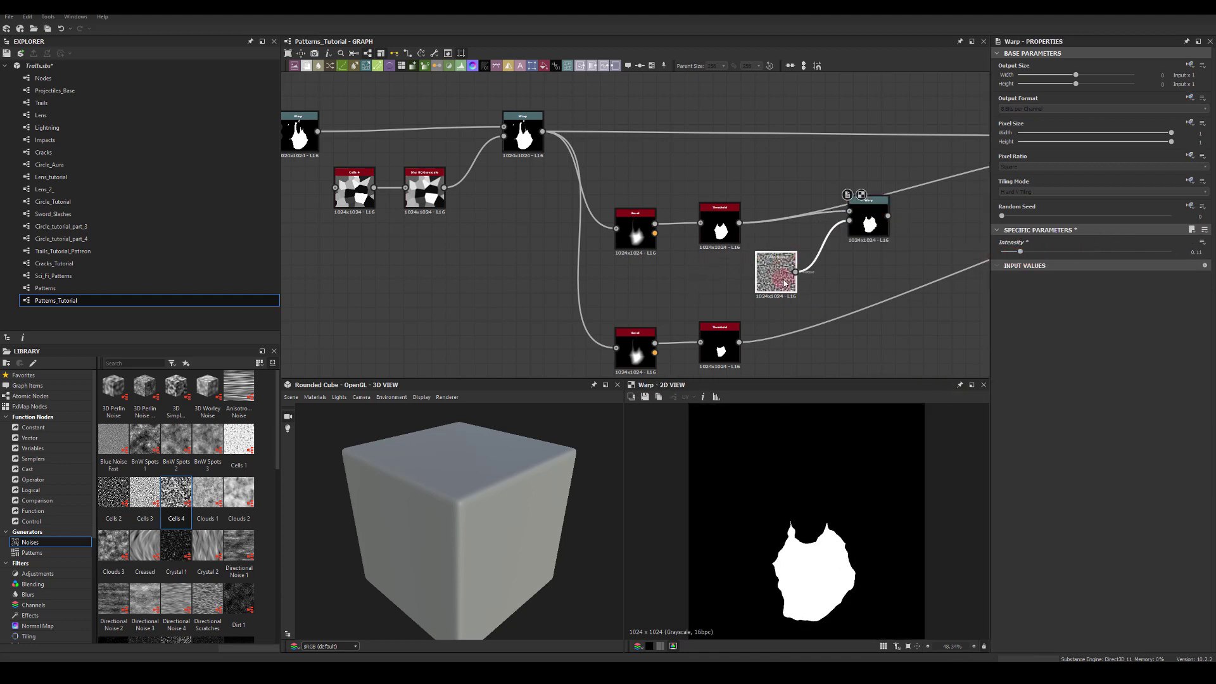
left_click_drag(1011, 464, 1091, 485)
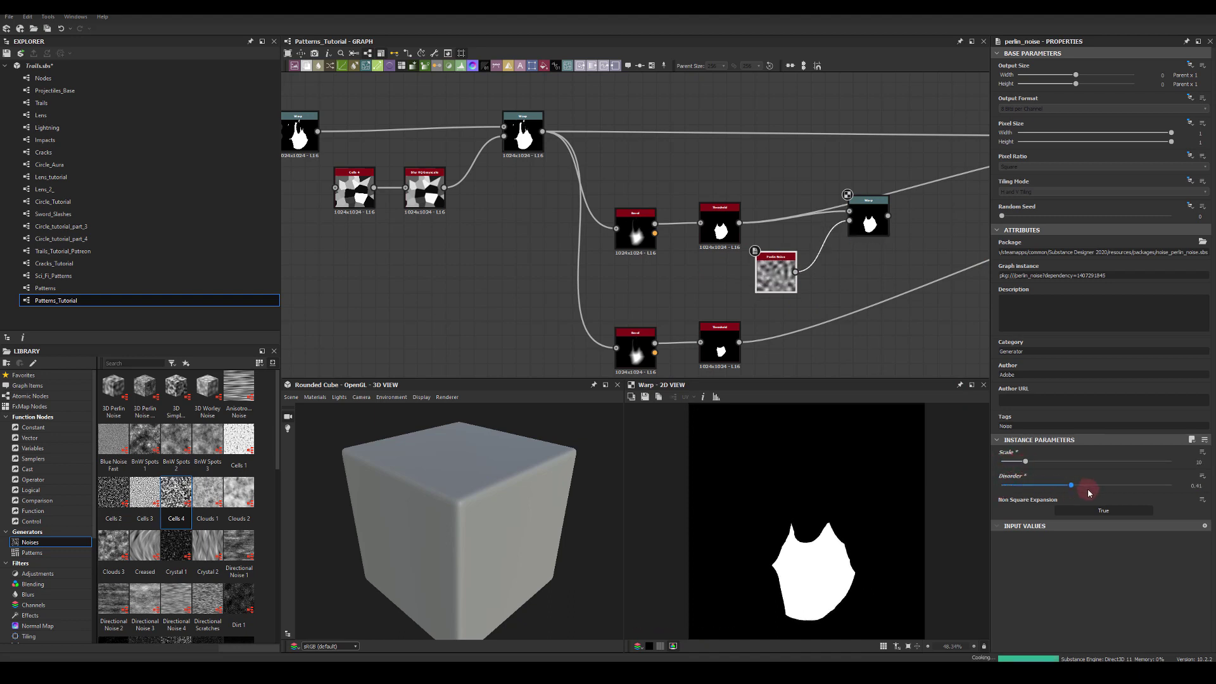
left_click(880, 226)
left_click(1048, 445)
left_click_drag(1035, 254, 1145, 258)
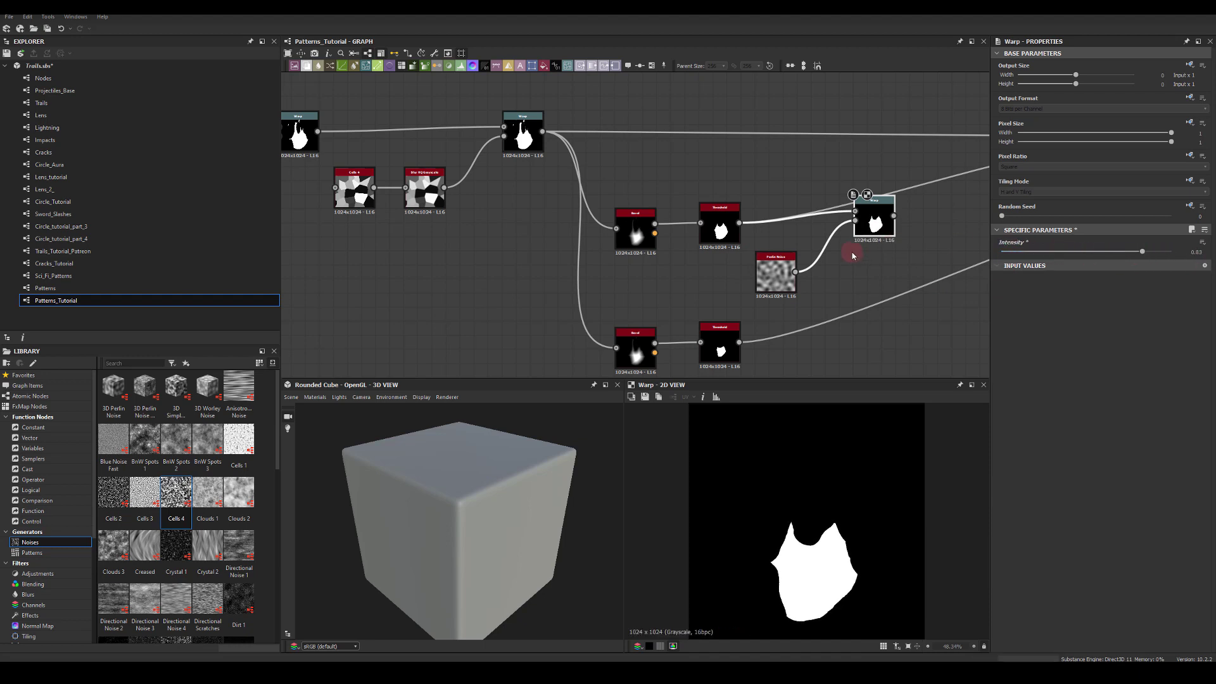
- Duplicate the Cells 4 and Blur HQ Grayscale pair and place the copy below the new Warp
middle_click_drag(852, 255, 776, 273)
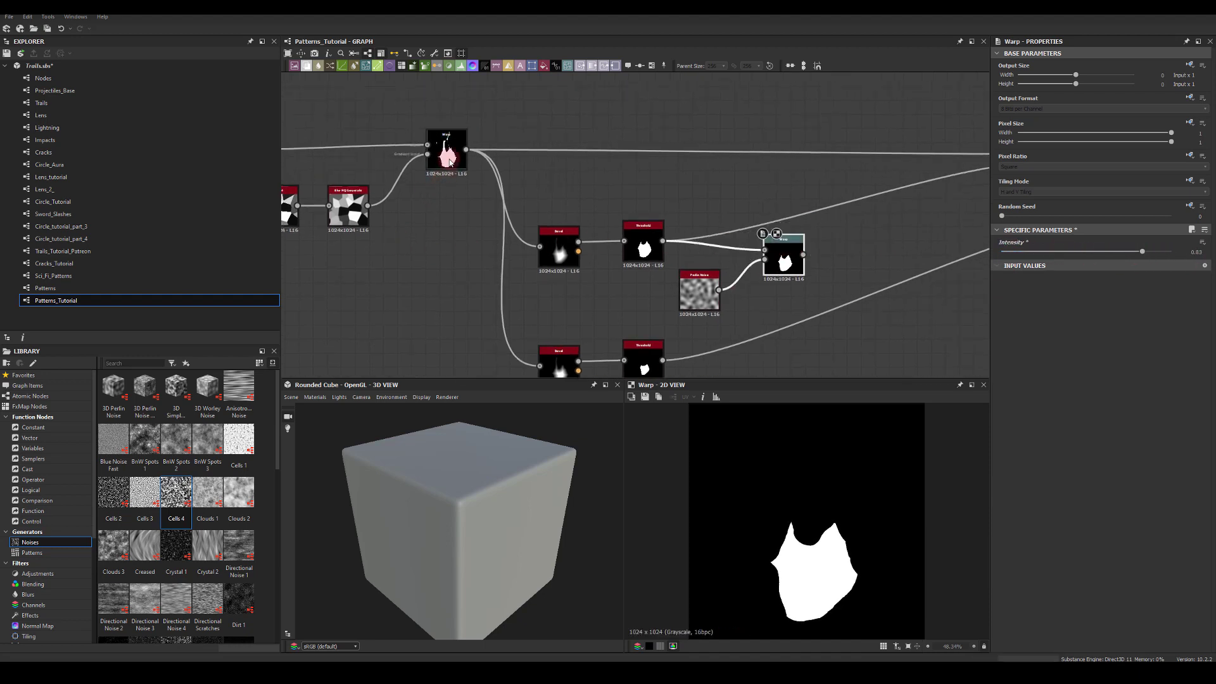
middle_click_drag(358, 251, 452, 239)
left_click_drag(491, 243, 370, 192)
middle_click_drag(862, 289, 690, 273)
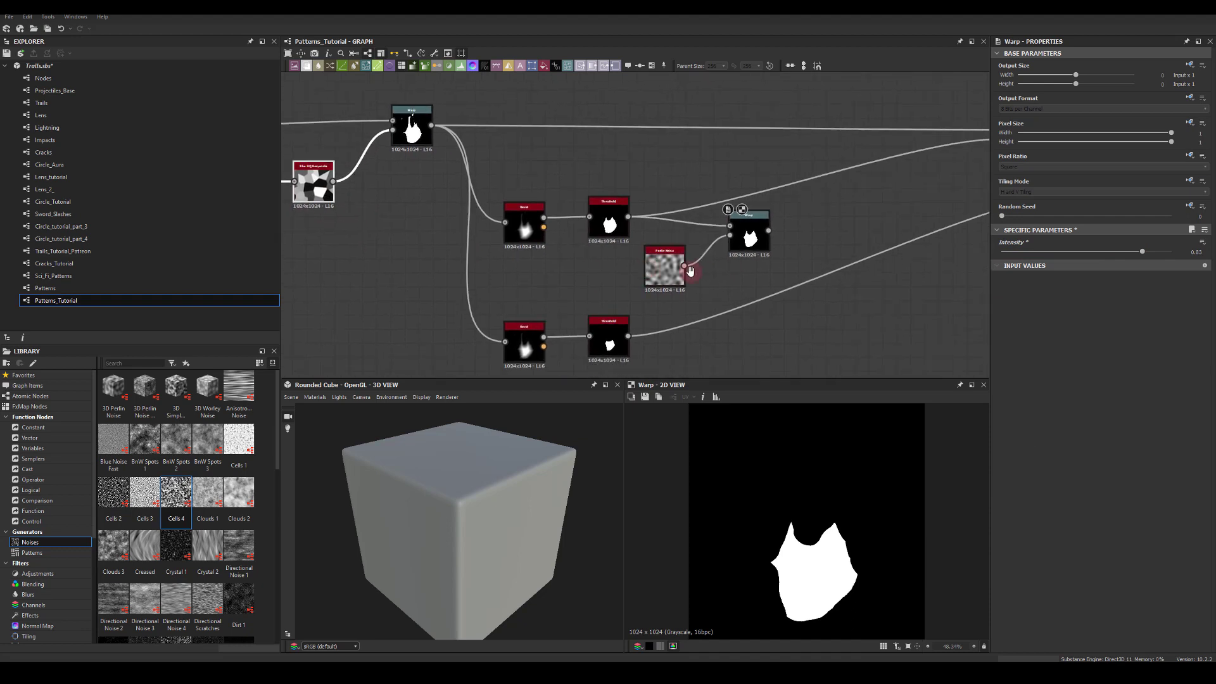
key("ctrl+v")
left_click_drag(675, 237, 797, 332)
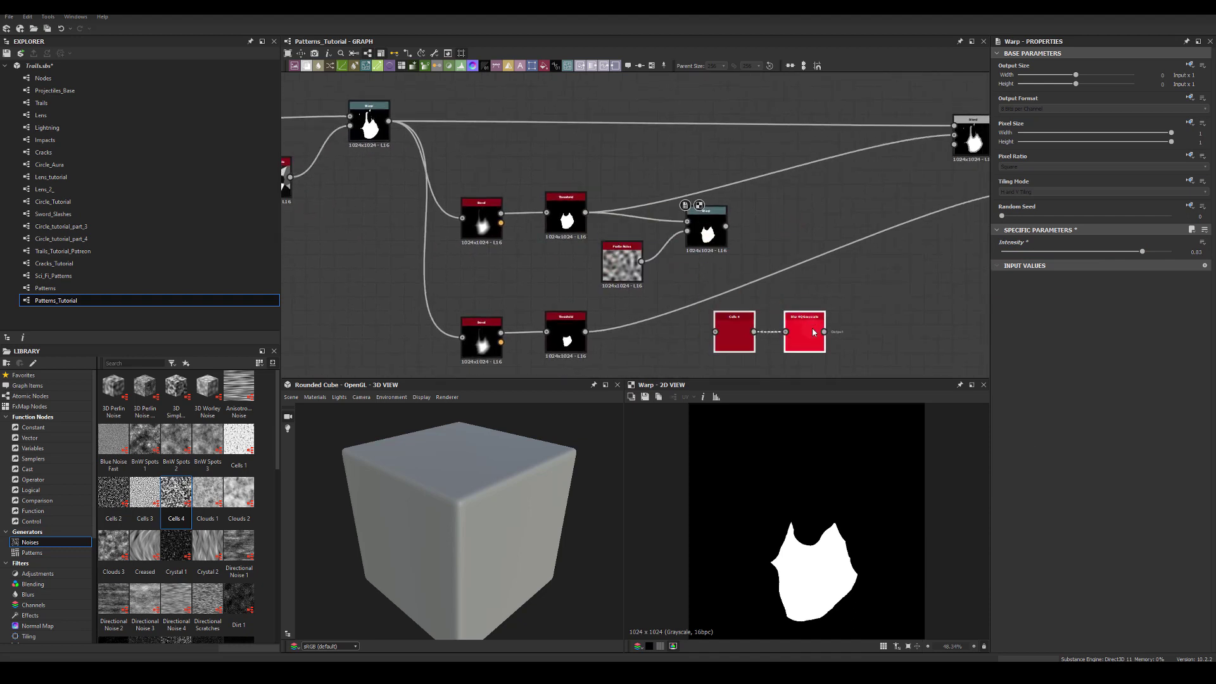
- Add a second Warp after the Perlin-driven Warp, using the copied blur's output as its gradient input
left_click_drag(866, 210, 866, 211)
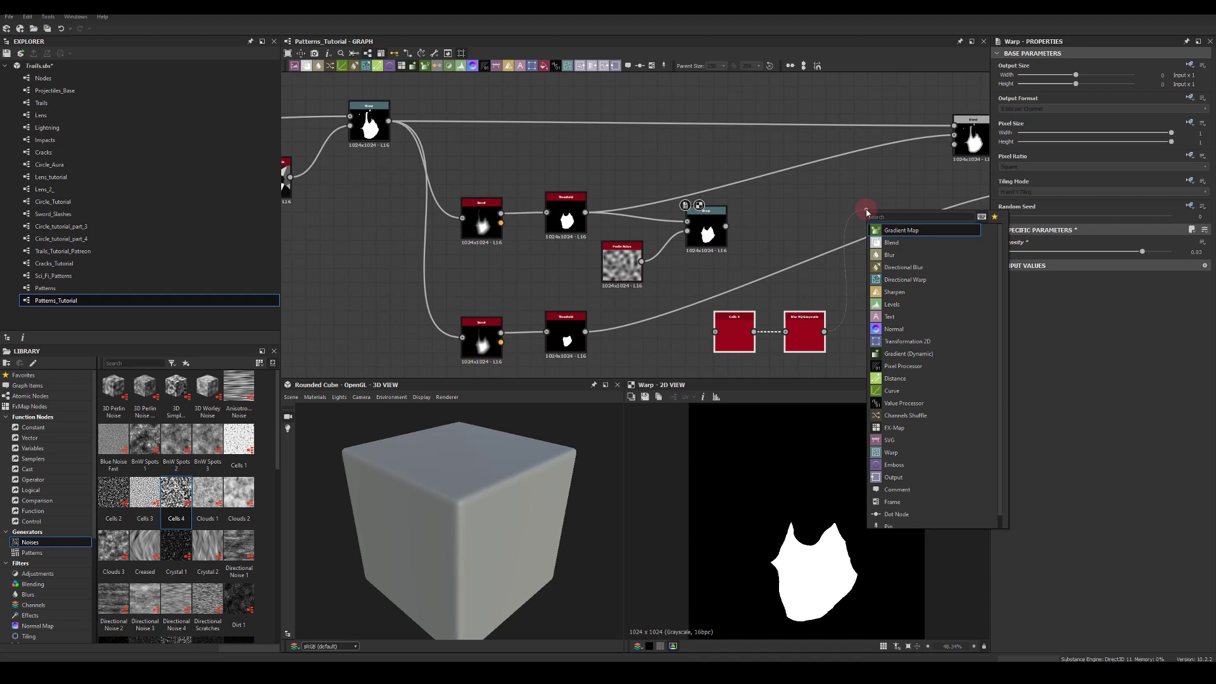
type("wwar")
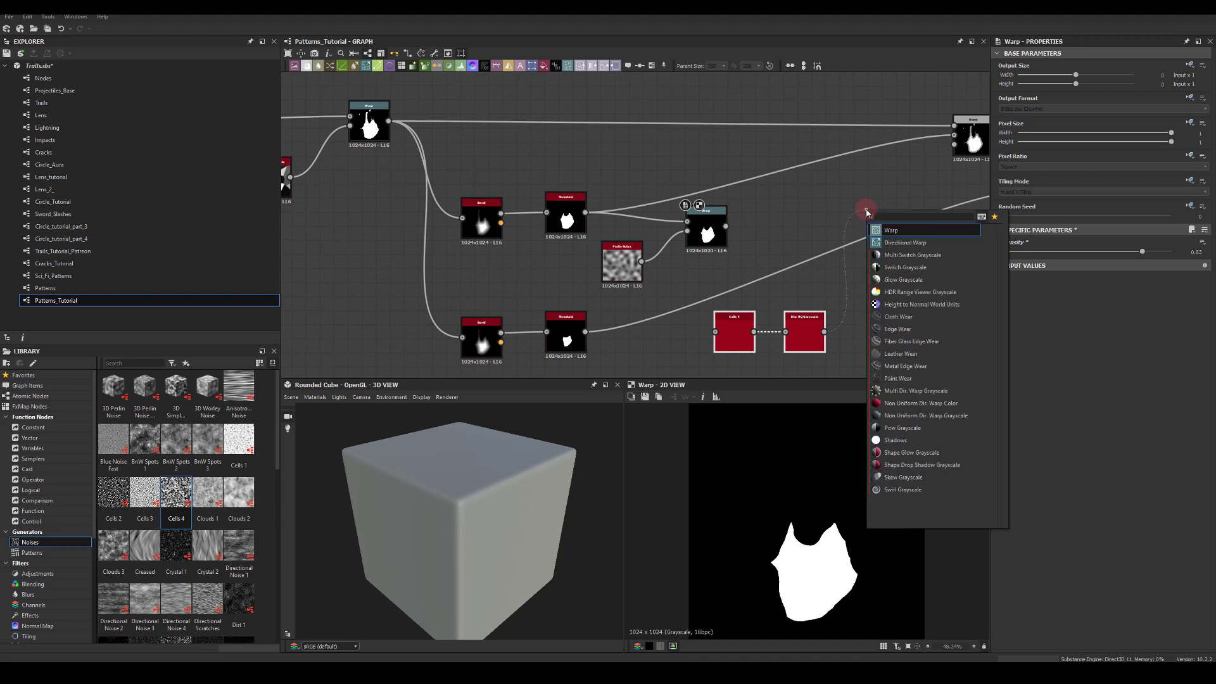
key("BackSpace")
key("BackSpace")
key("BackSpace")
type("arp")
left_click(890, 230)
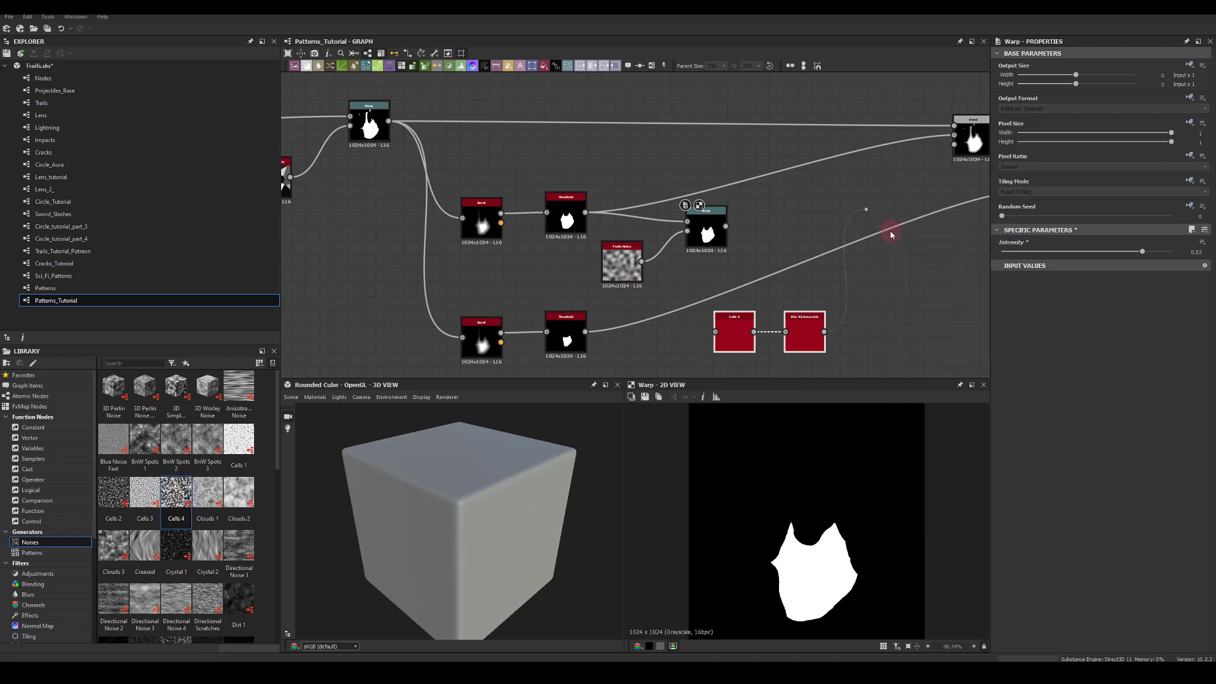
left_click_drag(860, 209, 870, 201)
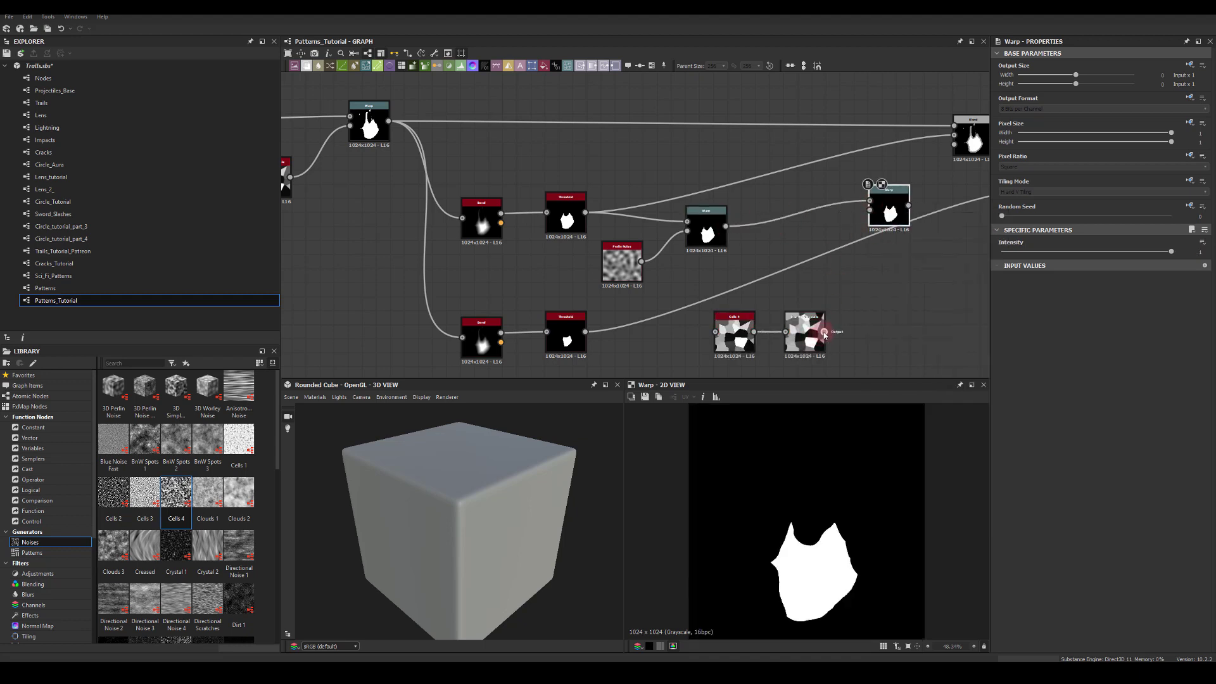
- Set the second Warp's intensity to about 0.18 and connect its output to the first Blend's background input
left_click(887, 210)
left_click_drag(1171, 251, 1030, 250)
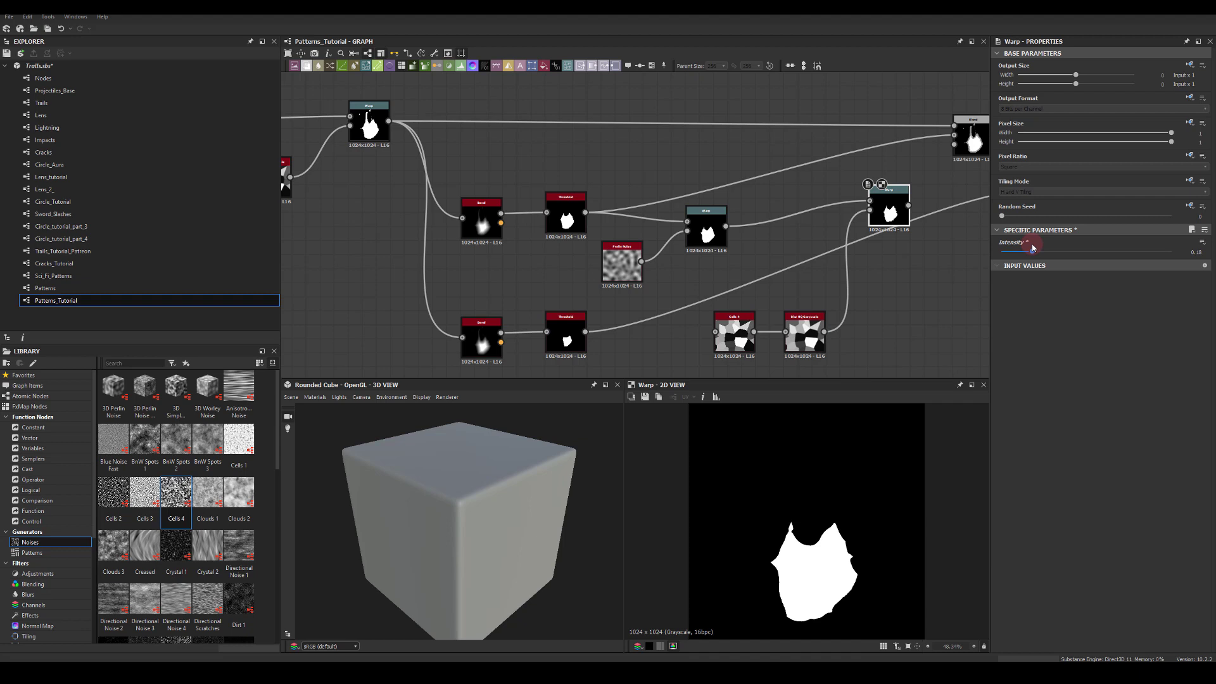
left_click_drag(901, 209, 872, 209)
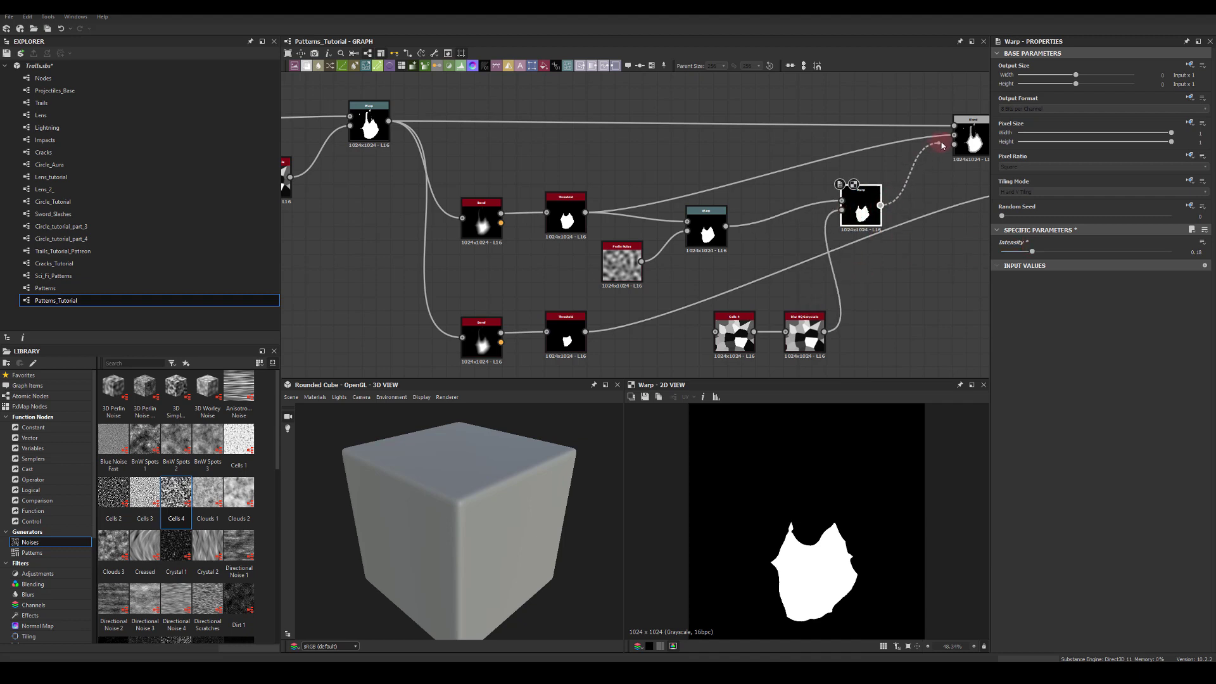
left_click_drag(941, 146, 954, 136)
middle_click_drag(949, 158, 844, 152)
- Preview the first Blend and raise the Perlin Noise scale to 12
left_click(864, 138)
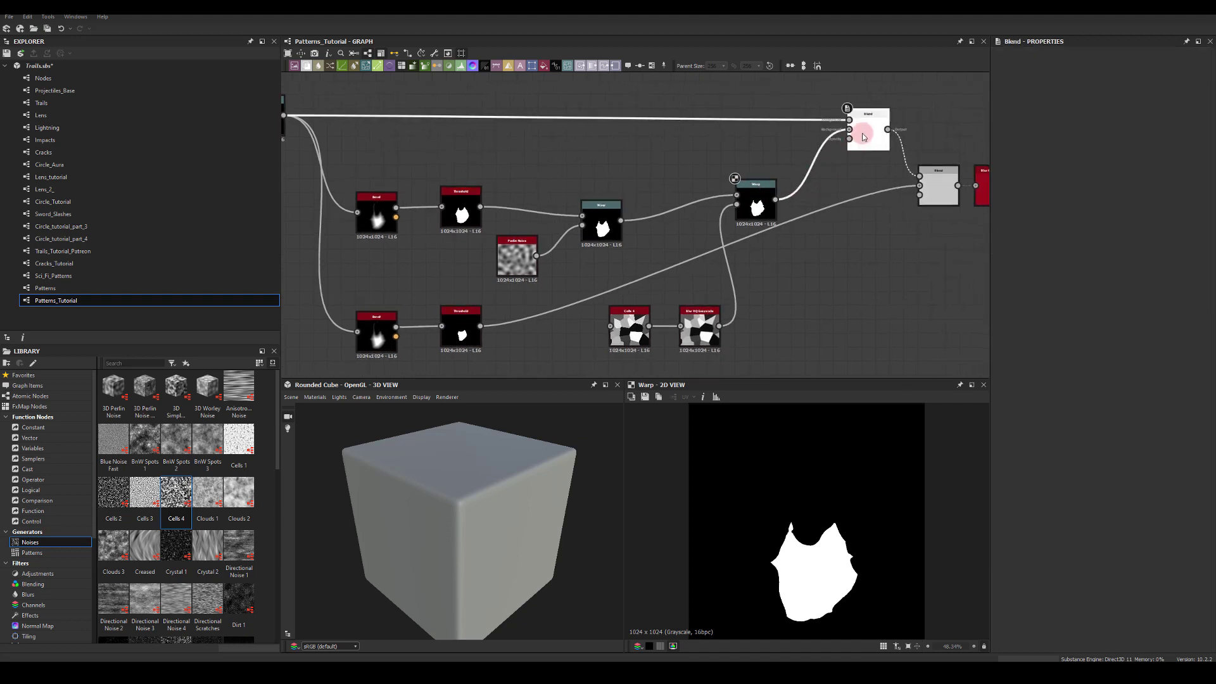
double_click(864, 137)
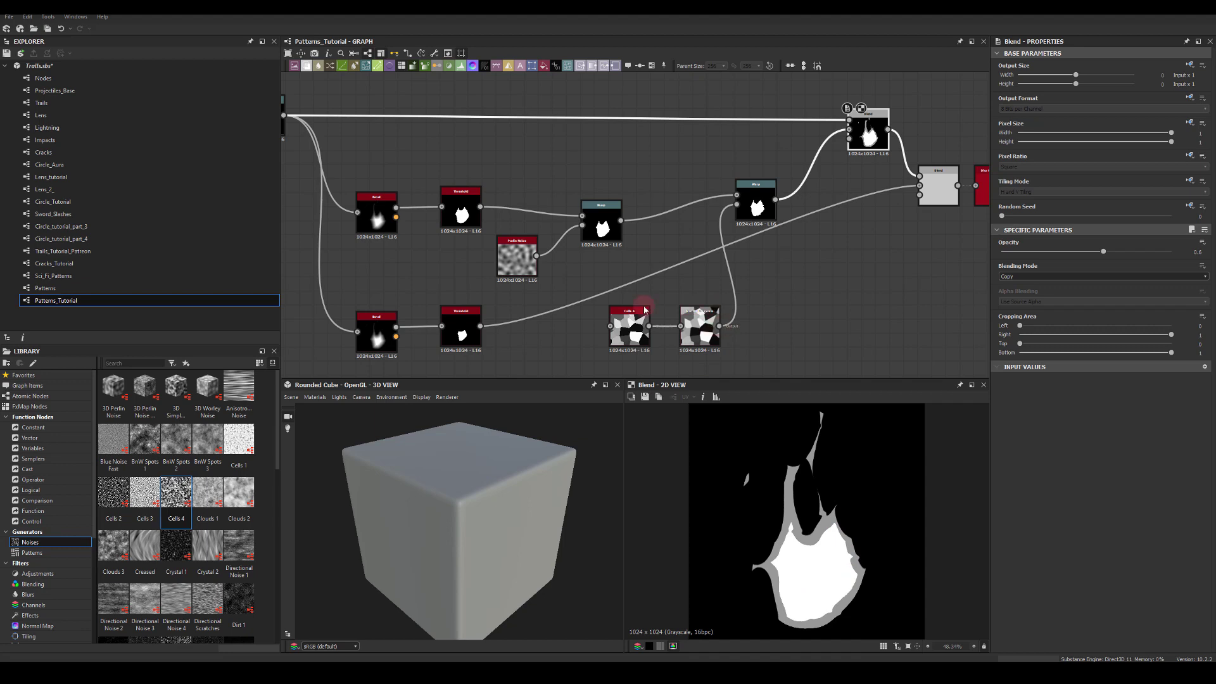
left_click(531, 241)
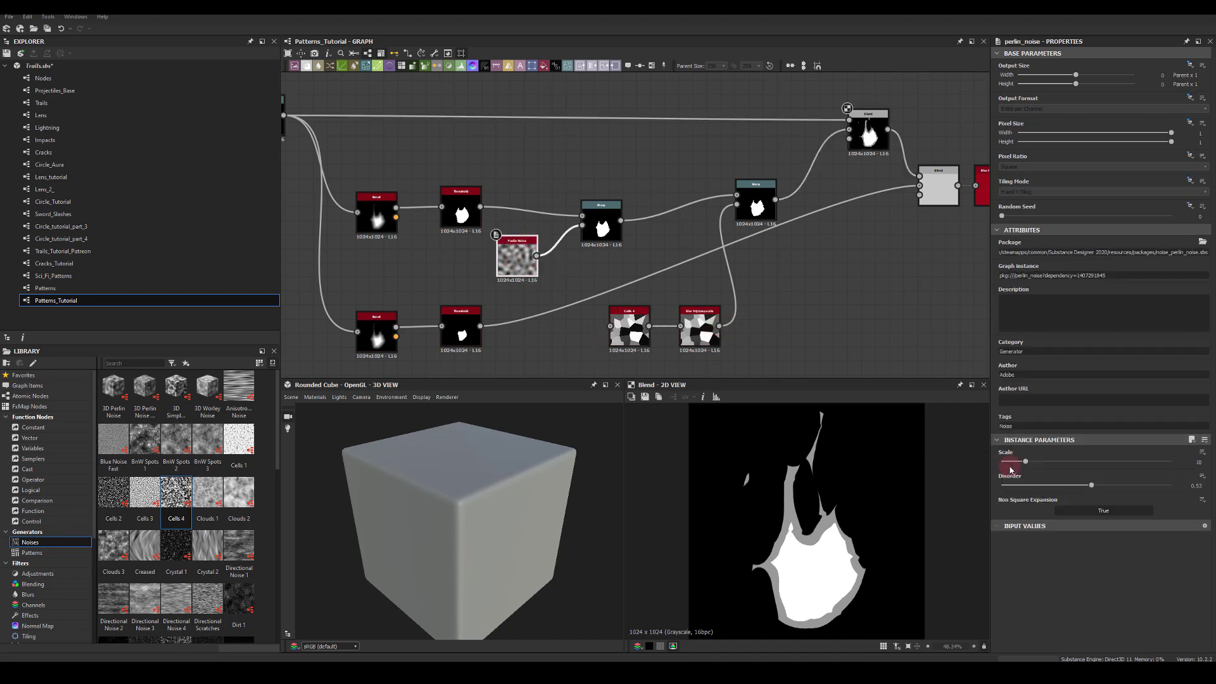
left_click_drag(1027, 464, 1036, 465)
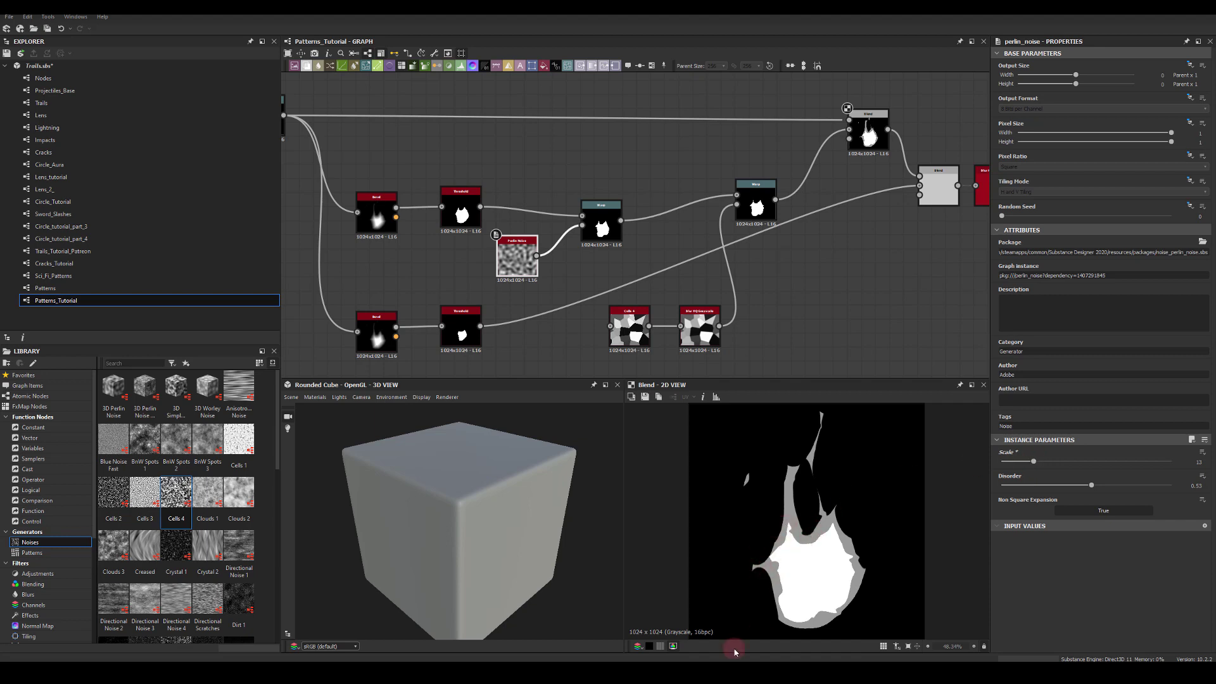
- Move the copied Cells 4 and blur pair under the first new Warp, and the lower Bevel and Threshold farther down
middle_click_drag(814, 289, 705, 207)
left_click_drag(655, 315, 542, 212)
middle_click_drag(449, 318, 558, 310)
left_click_drag(558, 309, 528, 340)
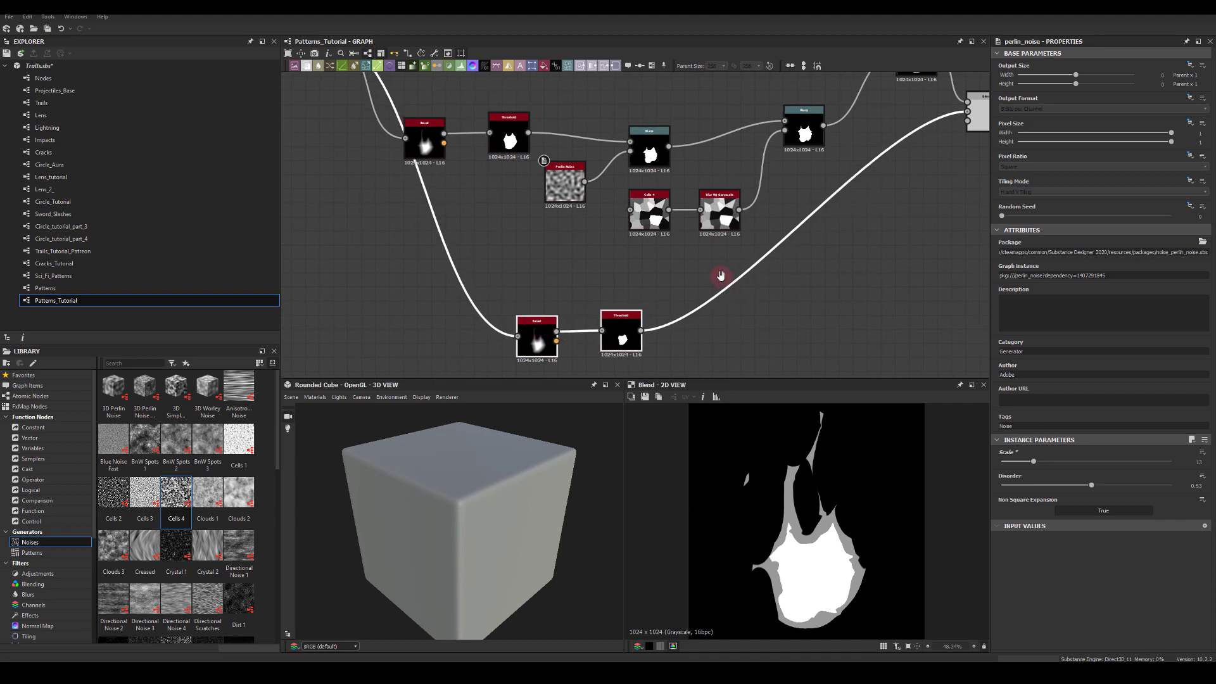
middle_click_drag(719, 275, 688, 255)
mouse_move(586, 303)
left_mouse_down()
mouse_move(571, 310)
mouse_move(586, 309)
left_mouse_up()
left_click(598, 289)
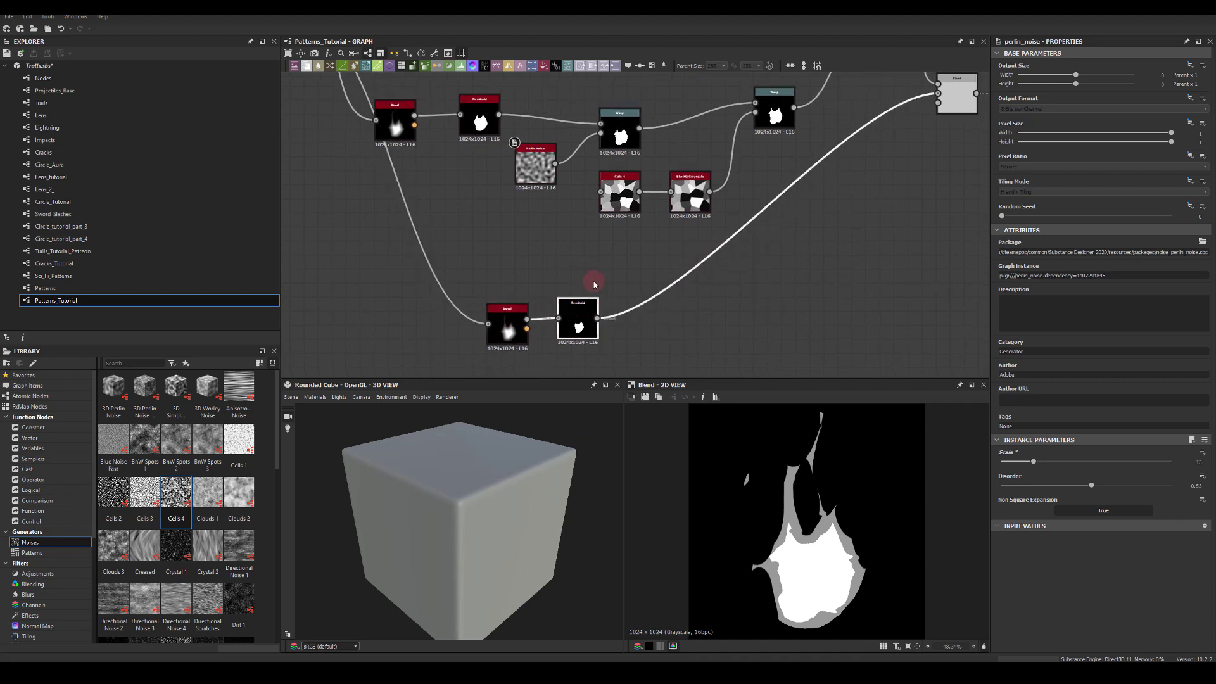
- Duplicate the two Warps with their Perlin Noise, Cells 4 and blur nodes, placing the copies beside the lower Threshold
middle_click_drag(547, 89, 538, 111)
left_click_drag(518, 98, 764, 215)
left_click(807, 303)
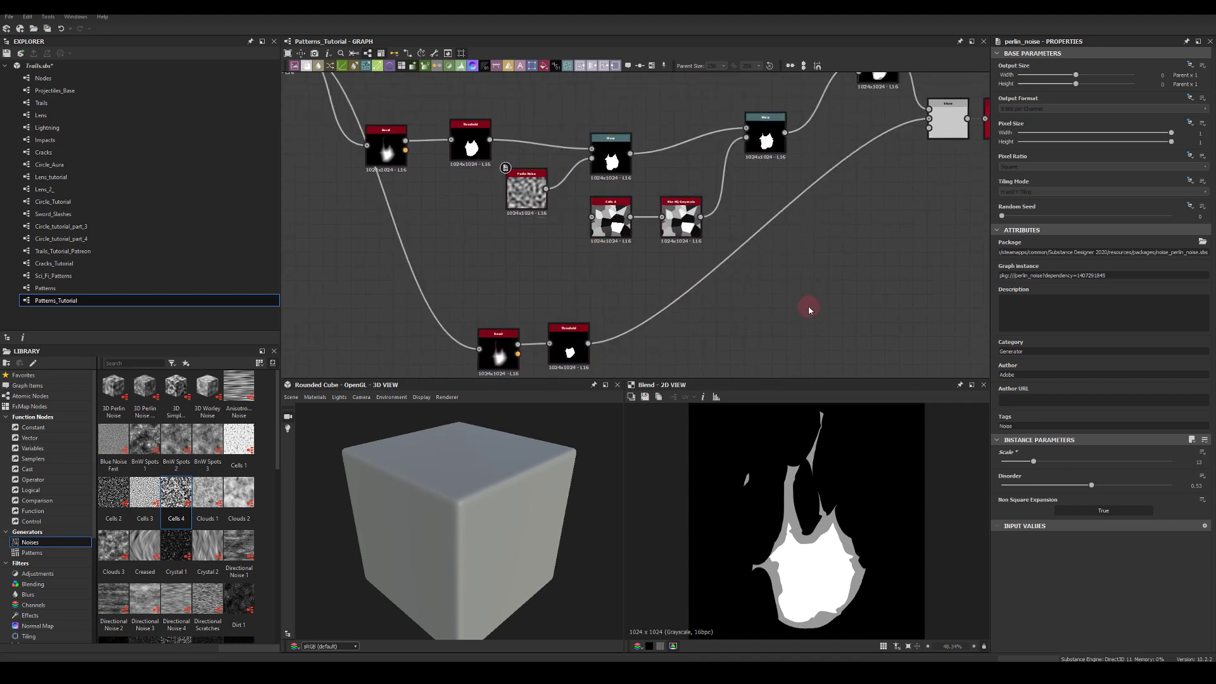
key("ctrl+v")
left_click_drag(766, 196, 918, 343)
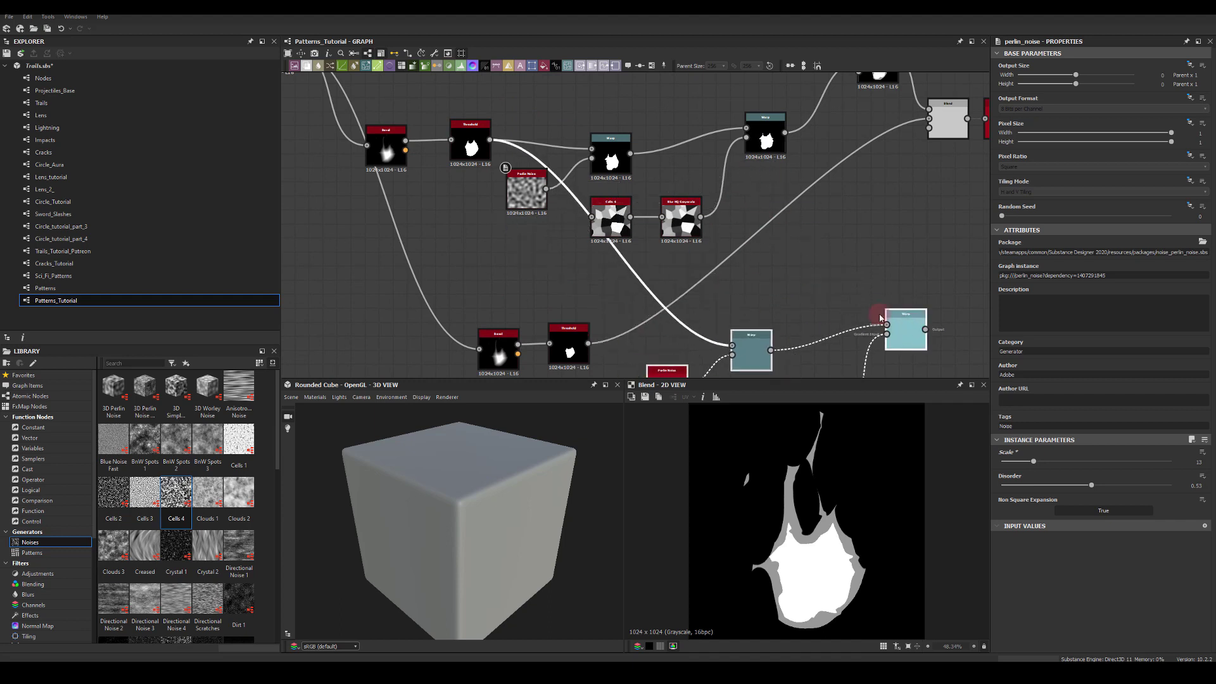
- Connect the lower Threshold to the first copied Warp and the second copied Warp to the second Blend's background input, and preview that Blend
middle_click_drag(851, 246, 844, 163)
key("space")
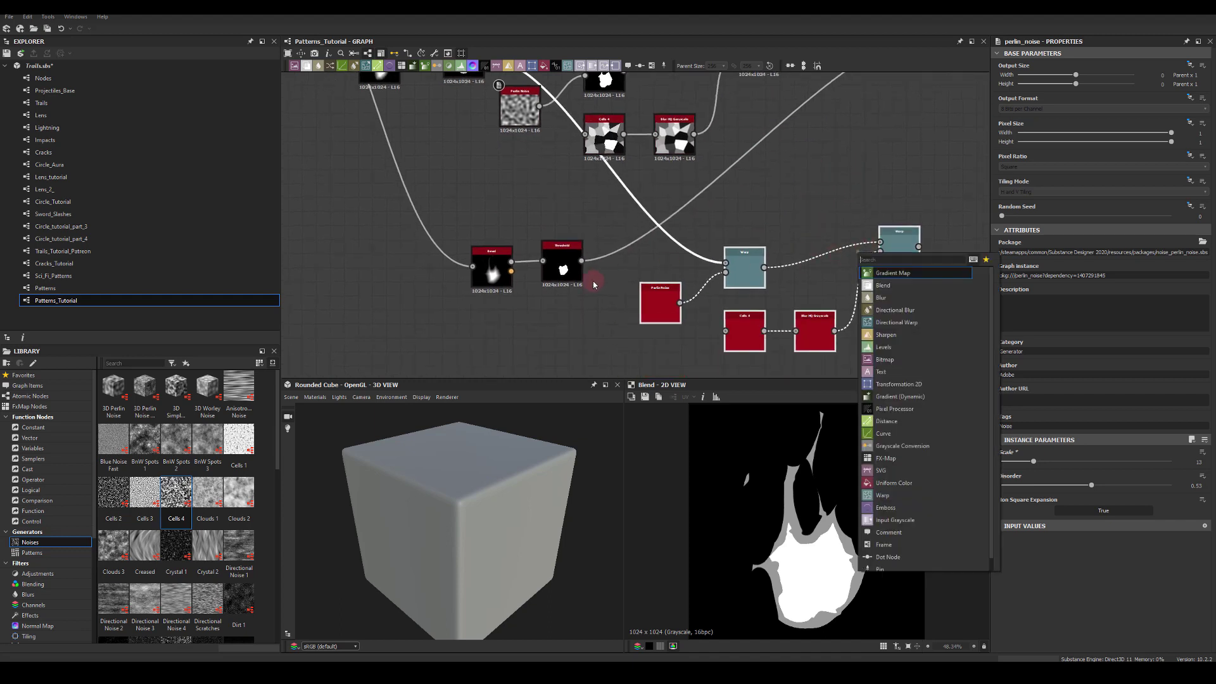
left_click_drag(583, 261, 725, 263)
middle_click_drag(810, 176, 699, 227)
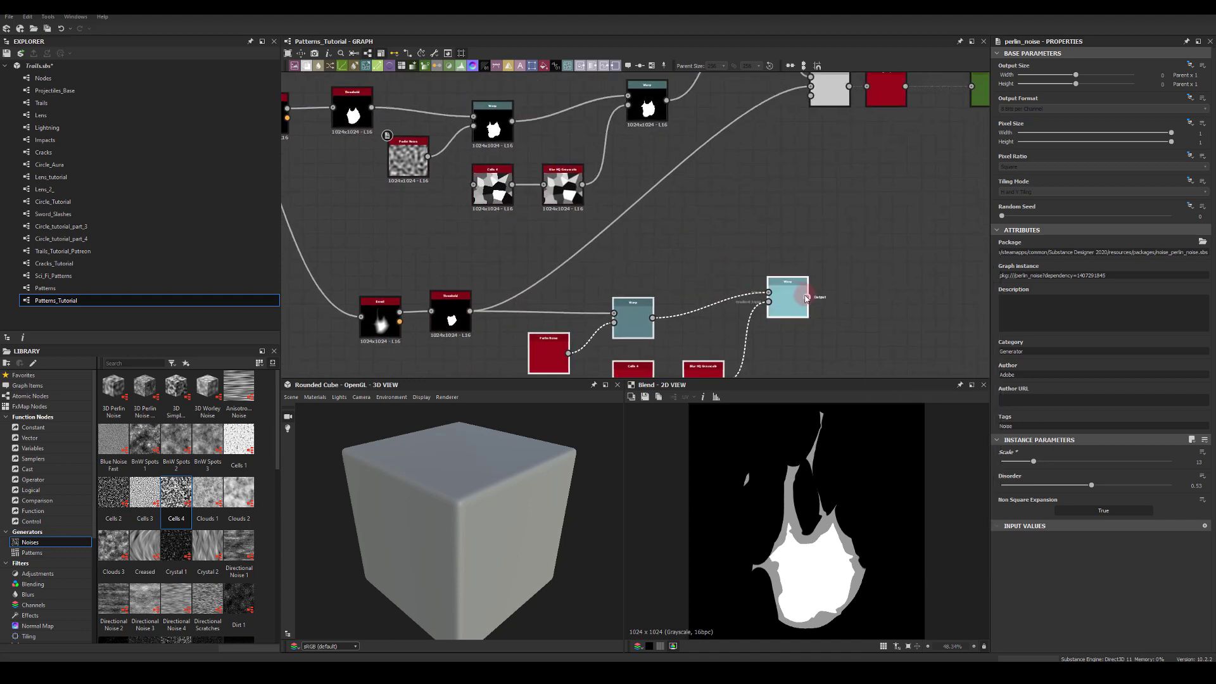
left_click_drag(811, 87, 810, 86)
middle_click_drag(841, 170, 825, 223)
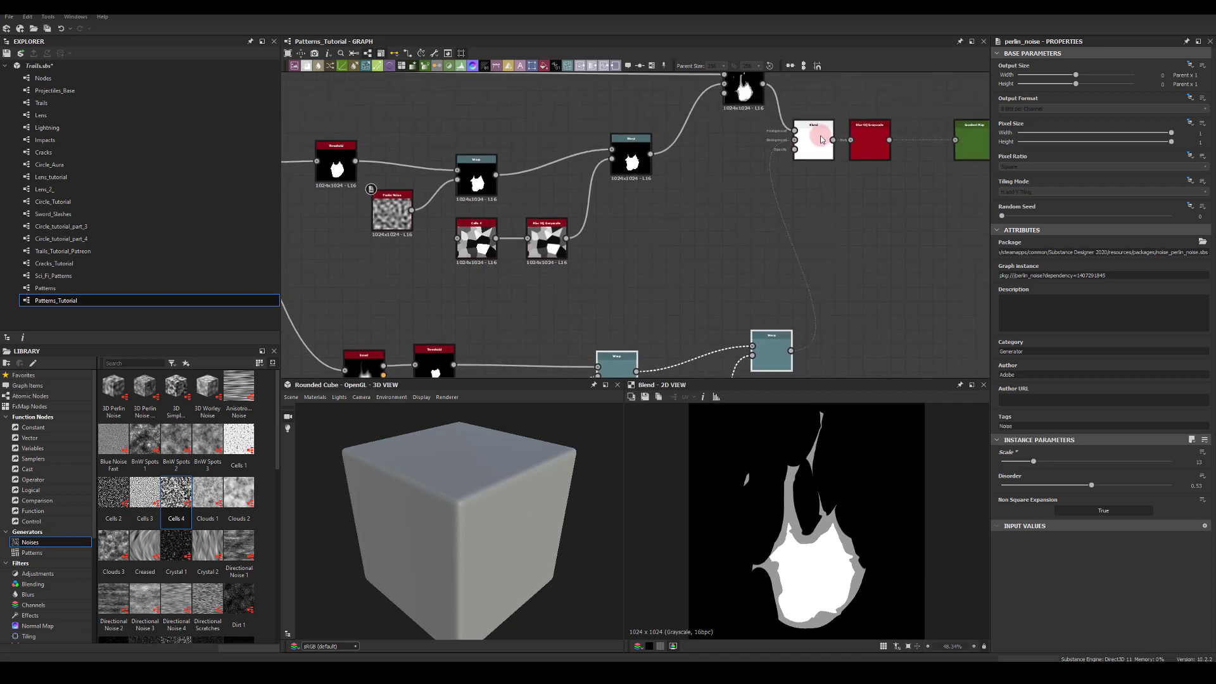
left_click(821, 138)
middle_click_drag(720, 221, 727, 121)
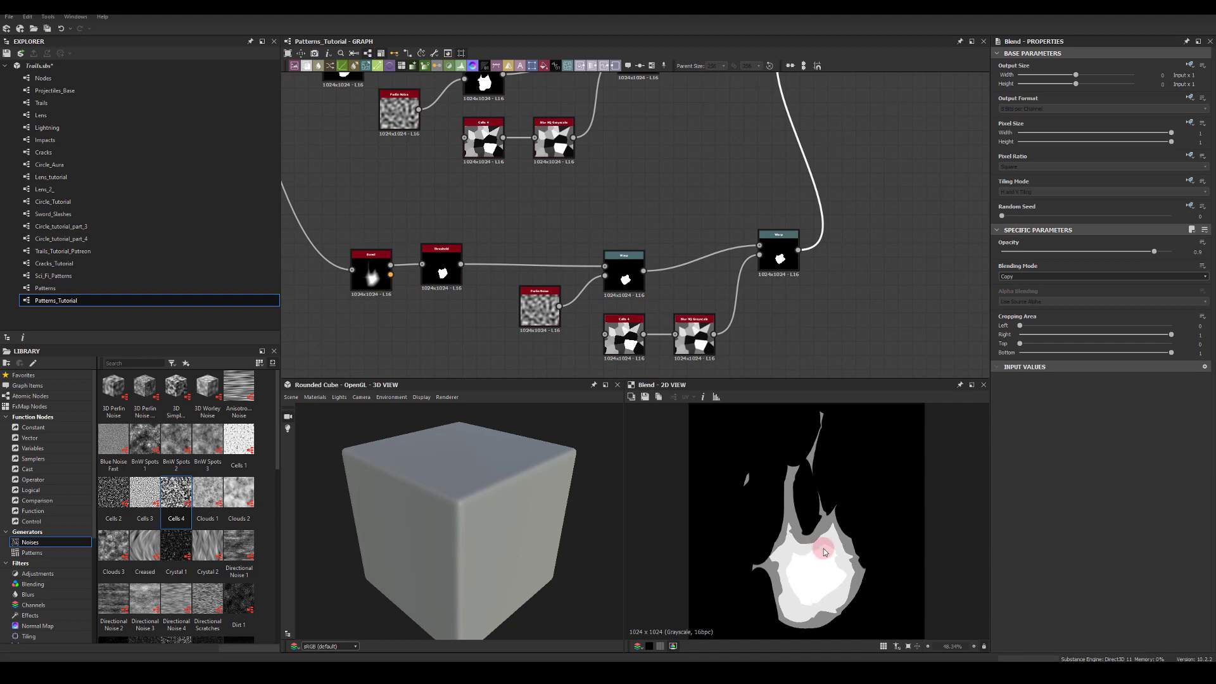
- Preview the Glow node and move the Gradient Map and Glow farther from the final blur to make room between them
middle_click_drag(918, 102, 861, 262)
scroll(932, 302, "right", 4)
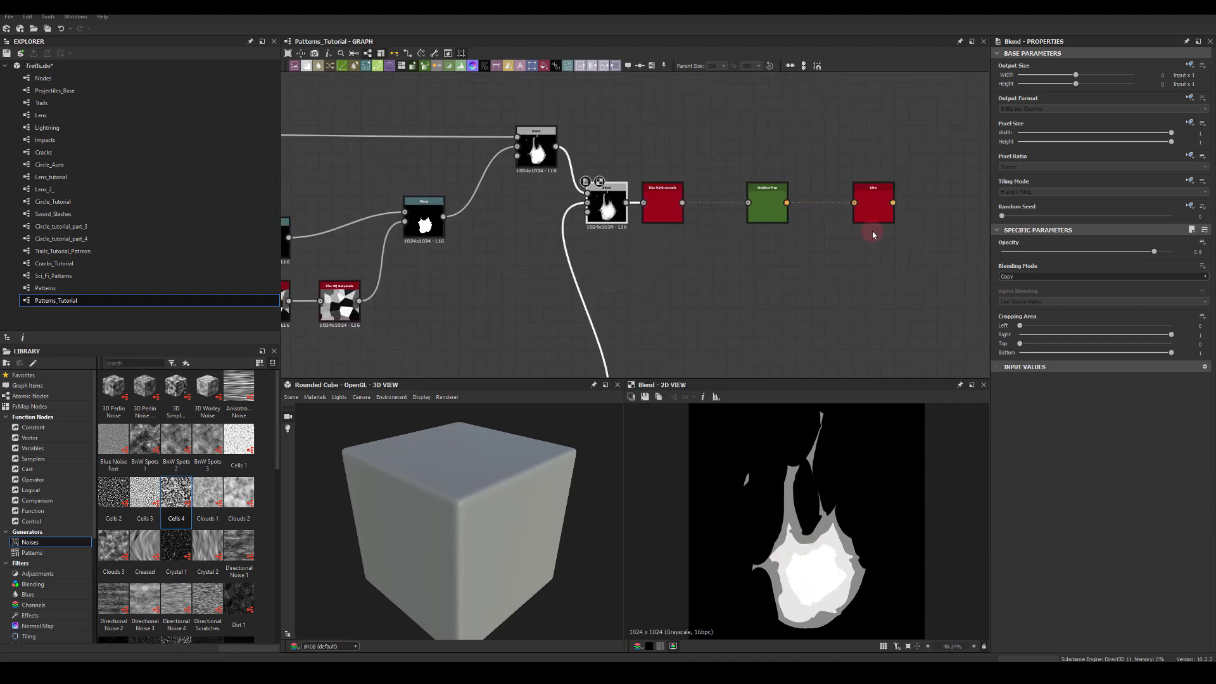
double_click(872, 204)
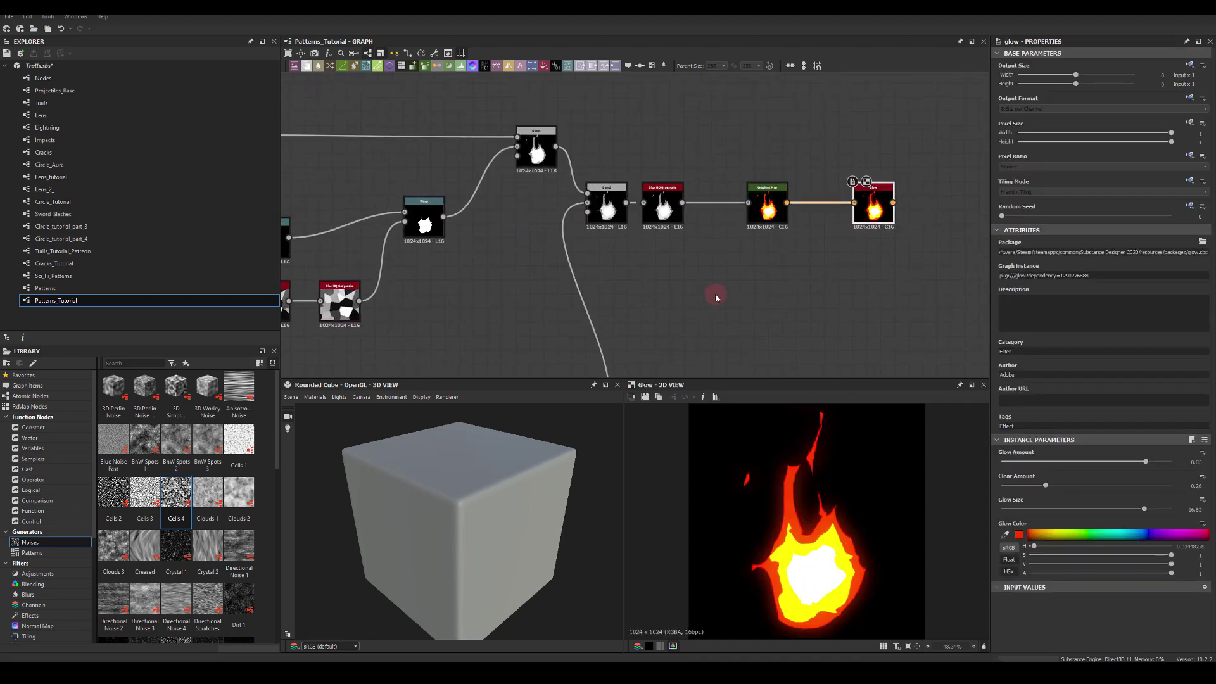
scroll(653, 305, "right", 1)
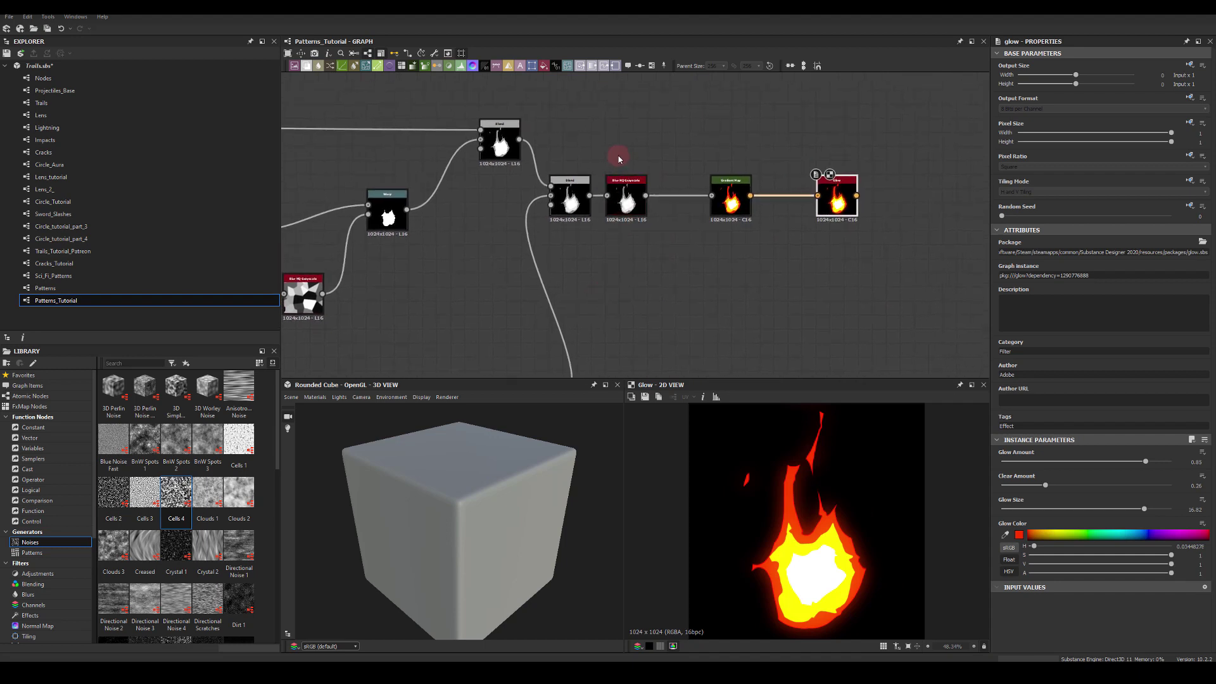
left_click_drag(694, 145, 926, 270)
middle_click_drag(845, 302, 678, 348)
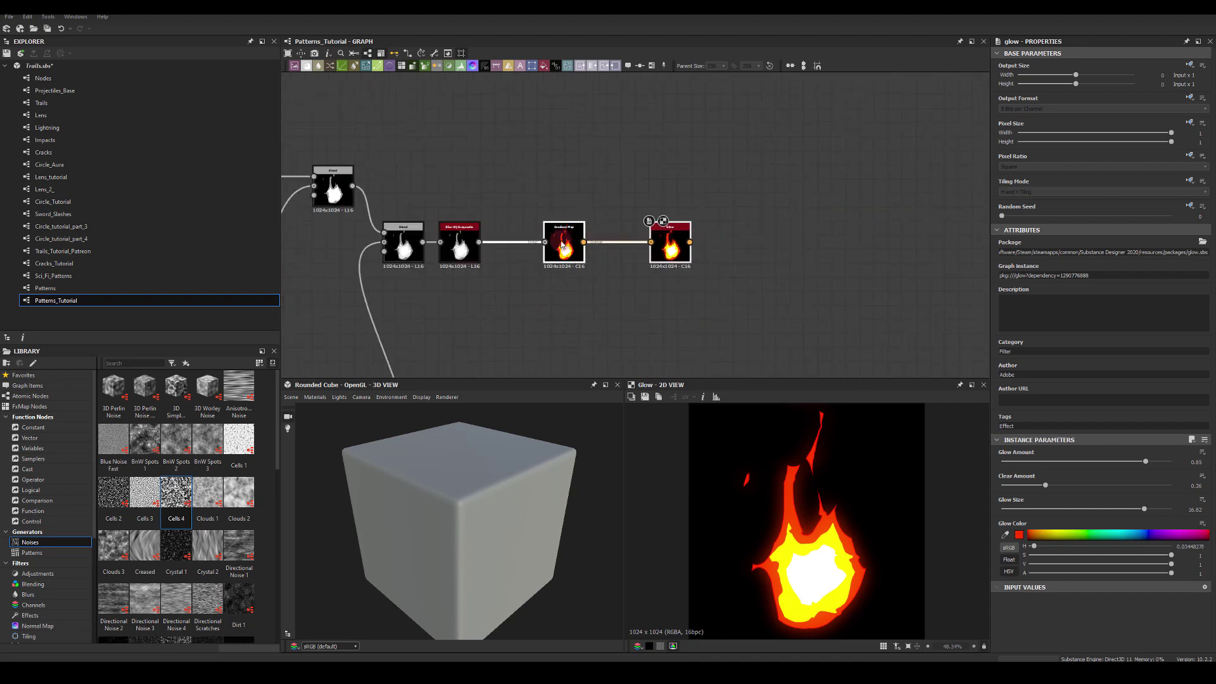
left_click_drag(557, 251, 789, 251)
- Add a Slope Blur Grayscale node fed by the blurred flame output
left_click_drag(479, 242, 672, 299)
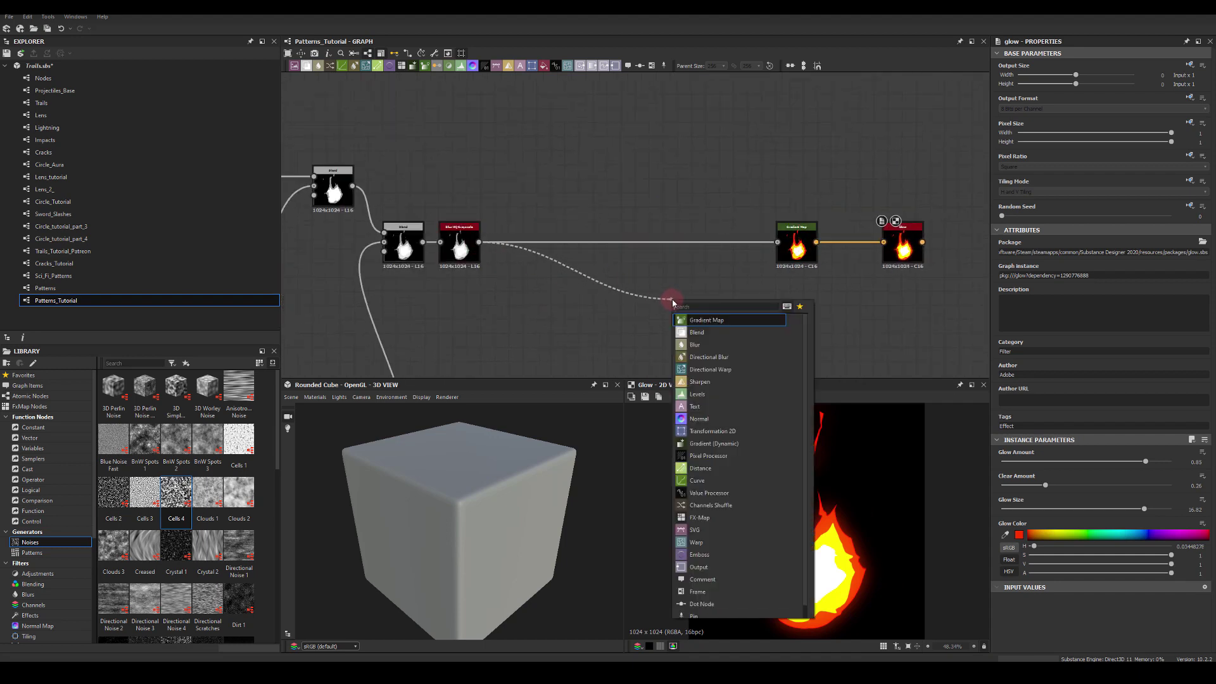
left_click(697, 321)
scroll(620, 291, "down", 1)
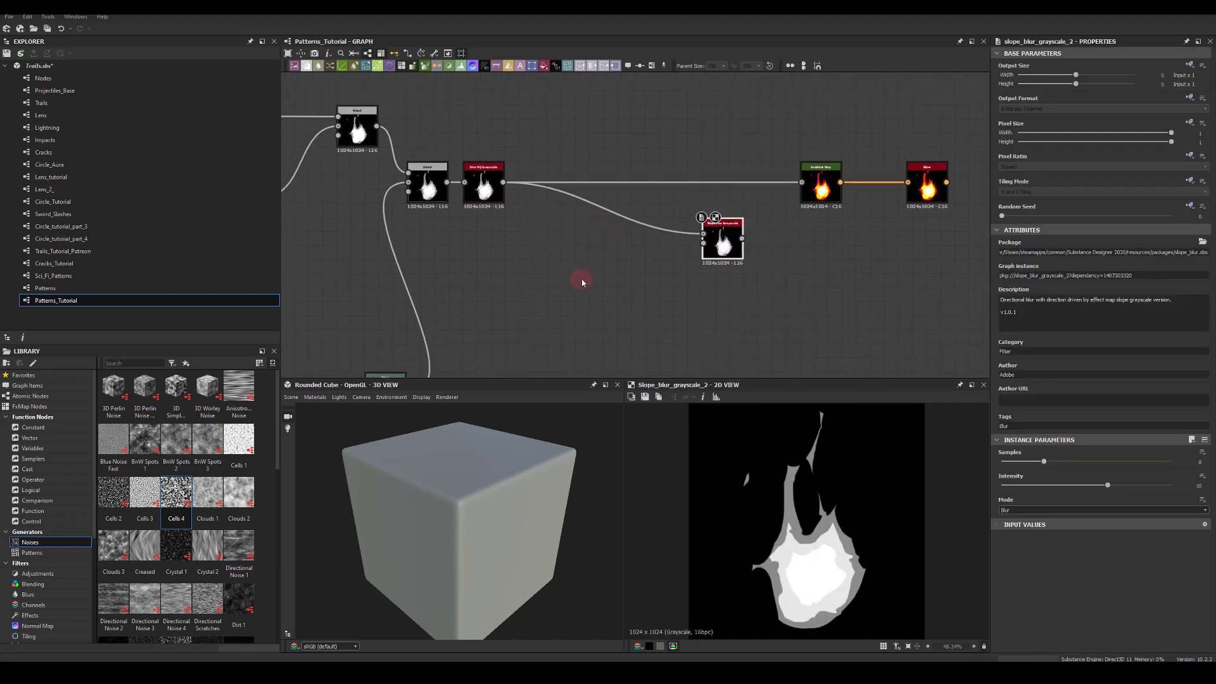
- Add a Shape node with the Paraboloid pattern and connect it to the Slope Blur's slope input
key("space")
type("sha")
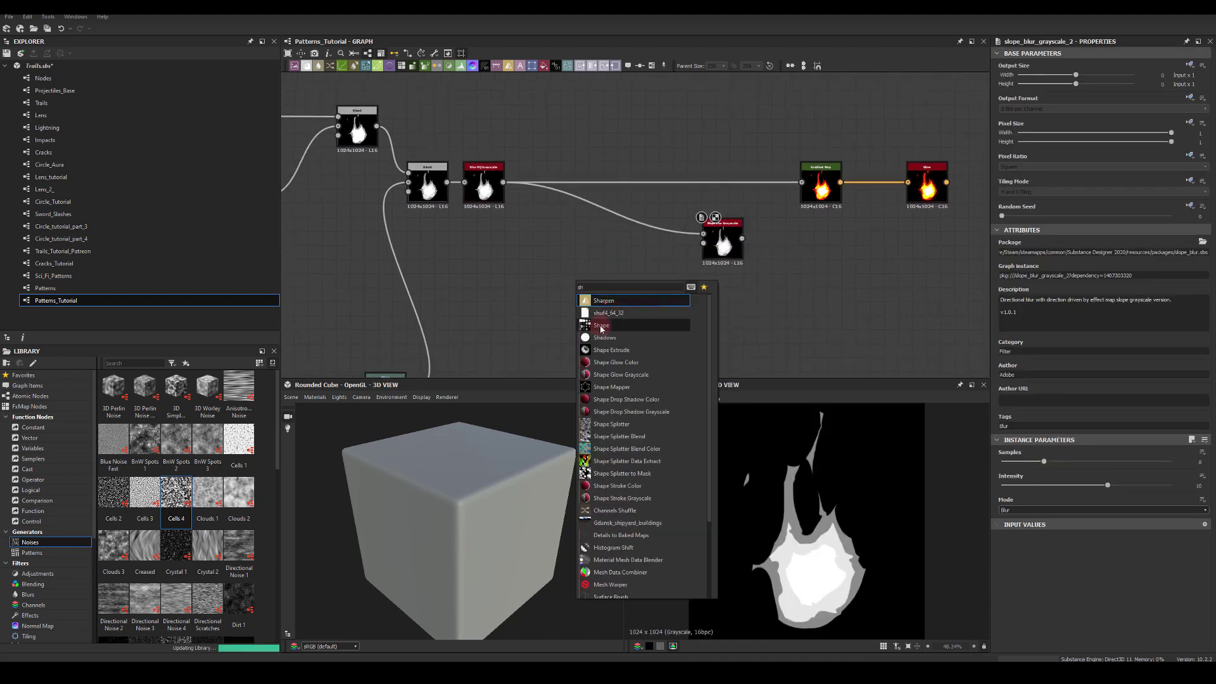
left_click(600, 328)
left_click(1009, 486)
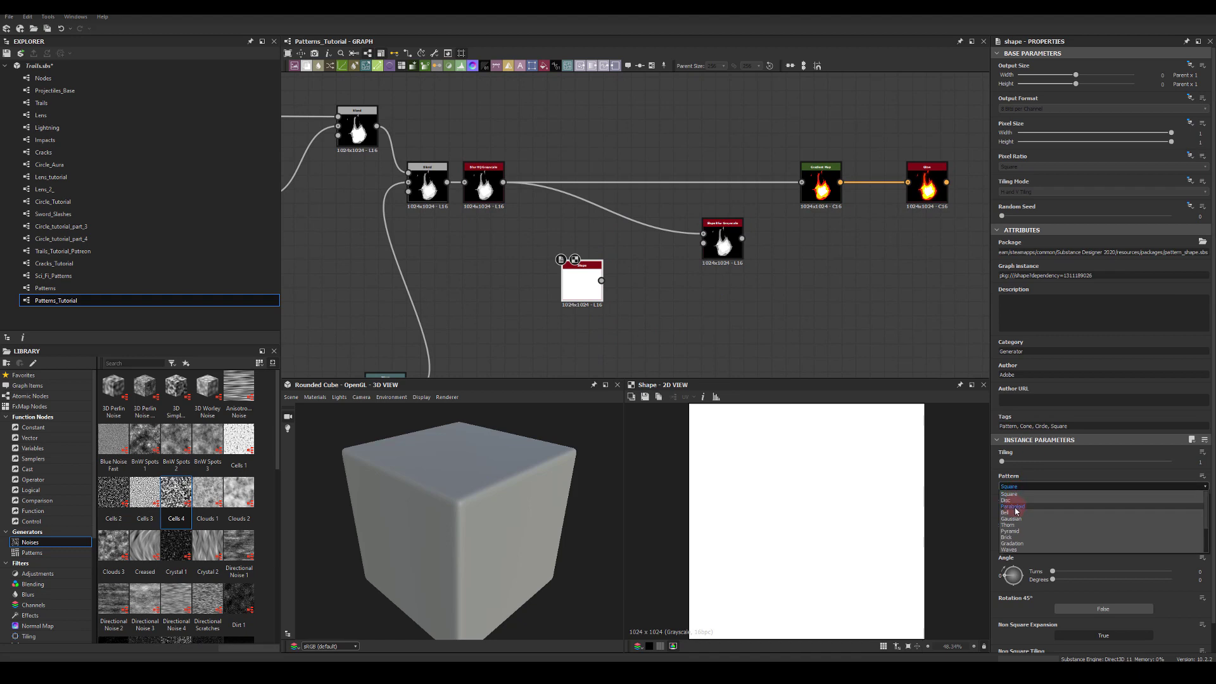
left_click(1009, 506)
left_click_drag(601, 280, 654, 243)
left_click(725, 243)
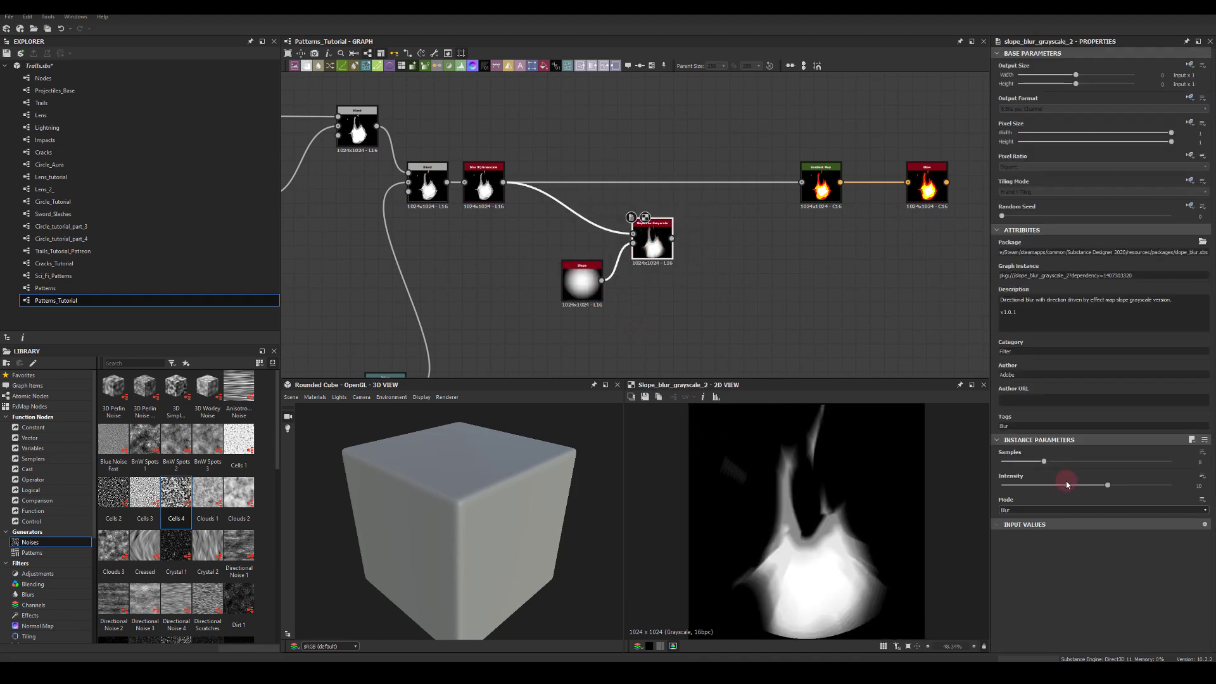
- Set the Slope Blur's samples to 32 and intensity to about 7.46, and move the node away from its inputs
left_click_drag(1044, 464, 1210, 461)
left_click_drag(1108, 487, 1080, 486)
left_click_drag(659, 251, 701, 257)
- Insert a Transformation 2D between the flame's blur and the Slope Blur, and scale the flame down slightly around its center
left_click_drag(540, 216, 545, 219)
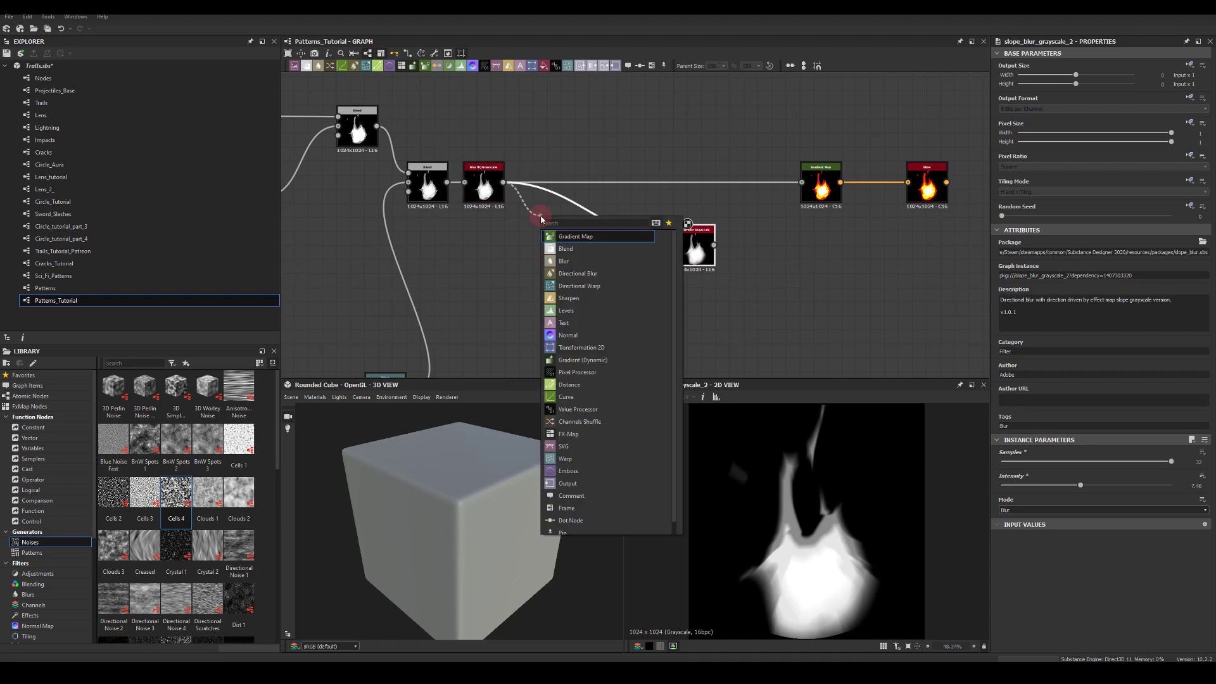
type("tr")
left_click(563, 239)
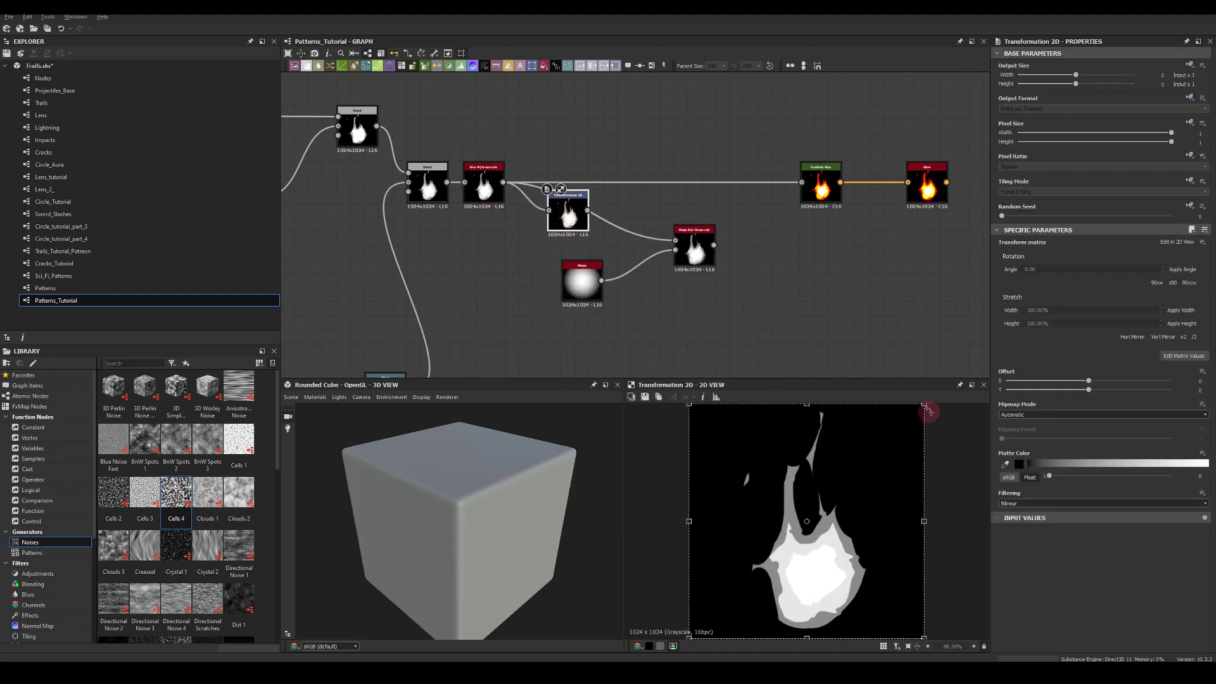
left_click_drag(919, 408, 899, 423)
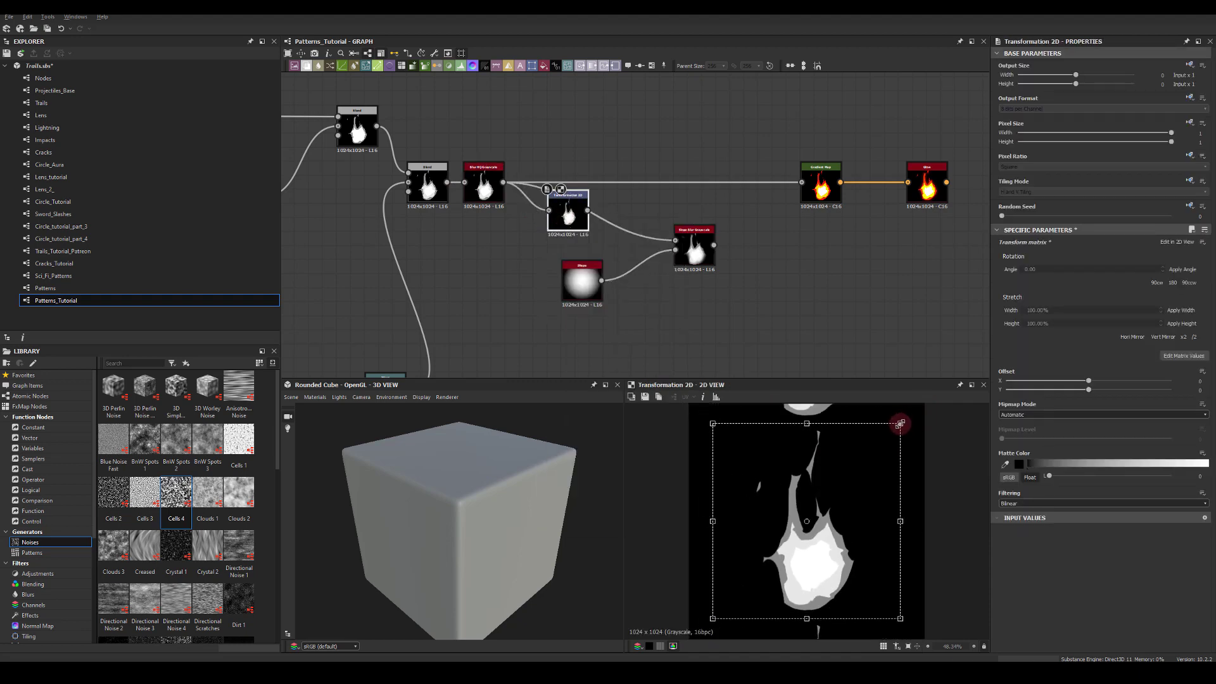
- Set the Transformation 2D's tiling mode to Absolute with No Tiling, and preview the Slope Blur
left_click(1167, 189)
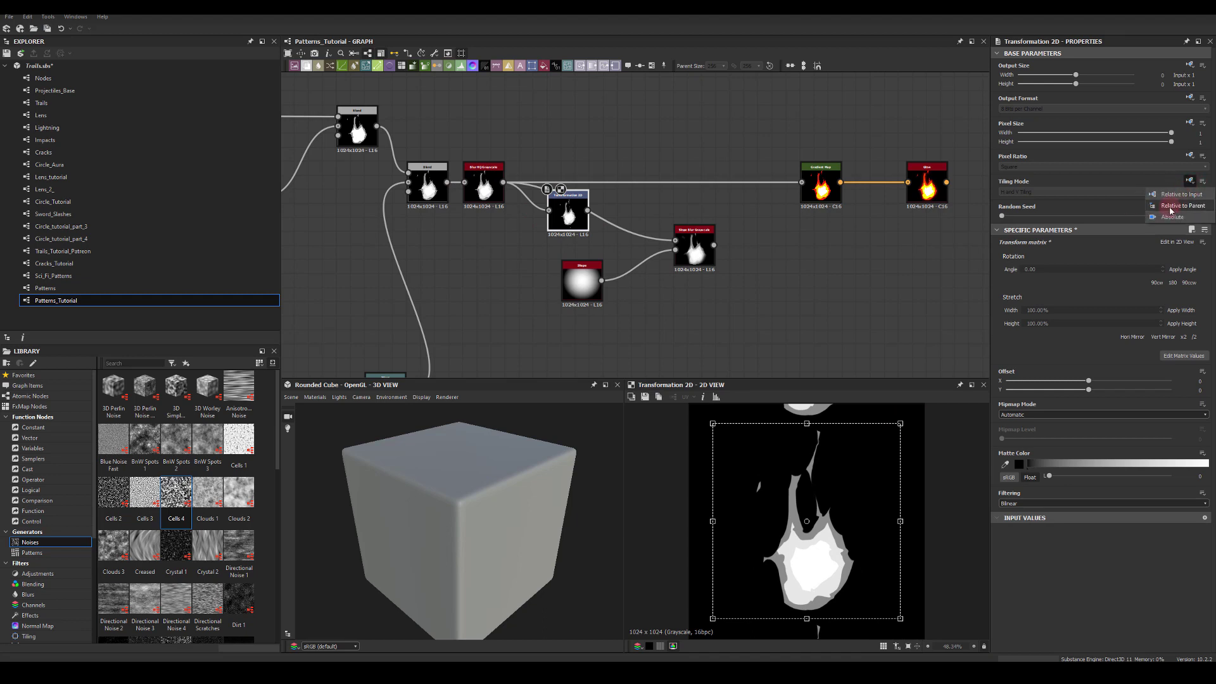
left_click(1189, 193)
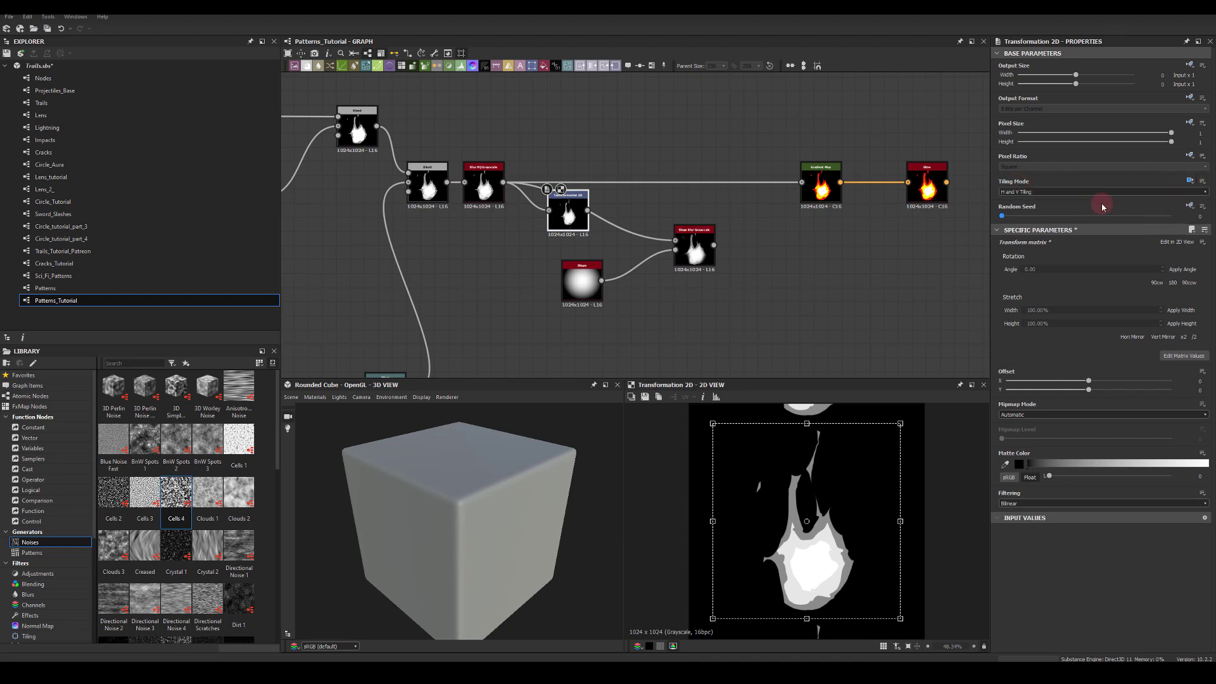
left_click(1013, 192)
left_click(1014, 200)
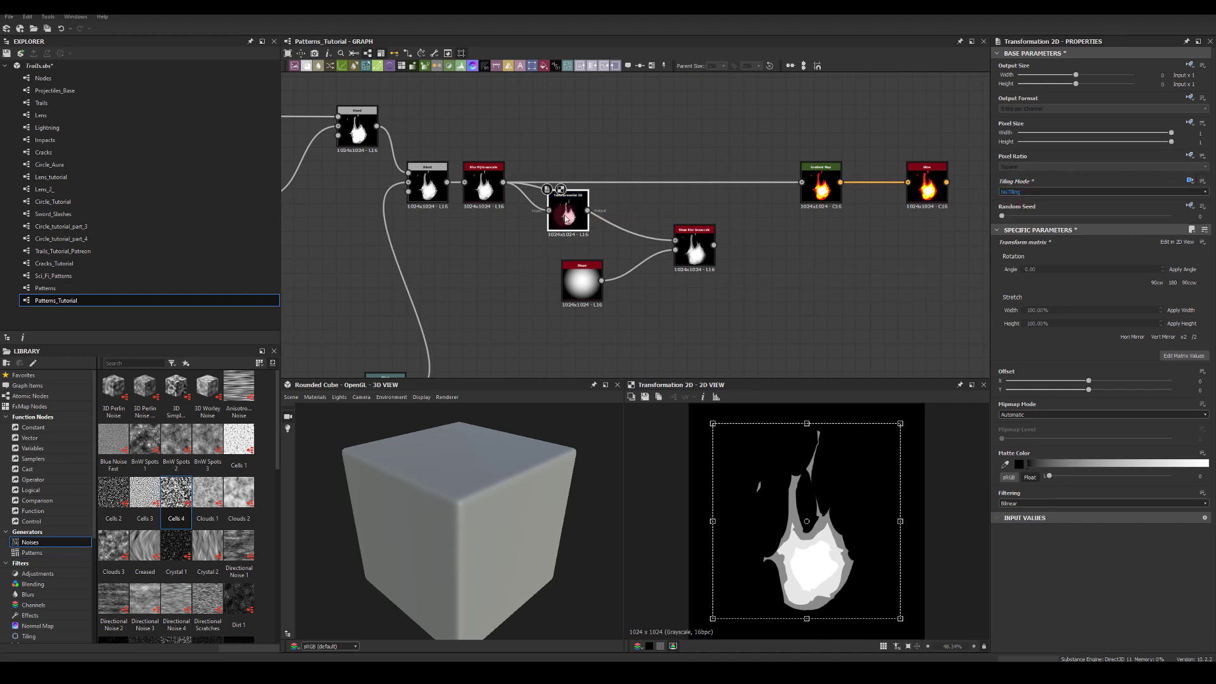
double_click(689, 249)
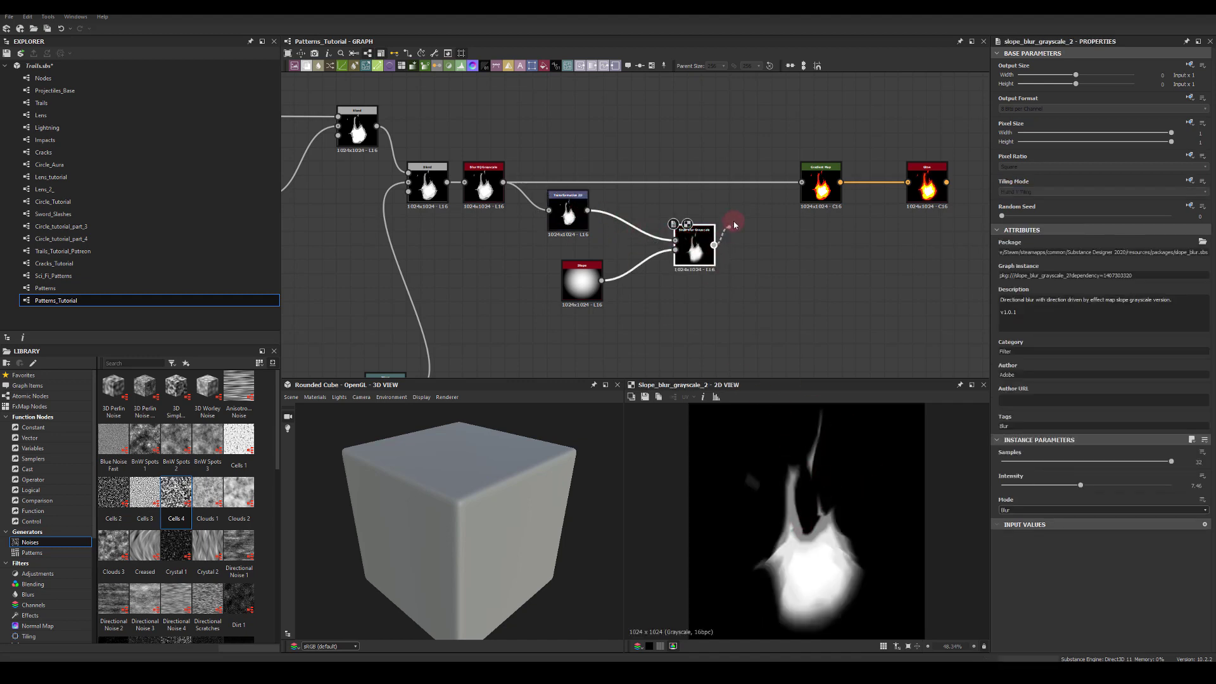
- Add a Blend with the Slope Blur as background and the unscaled blurred flame as foreground
left_click_drag(734, 225, 738, 216)
type("bl")
left_click(763, 233)
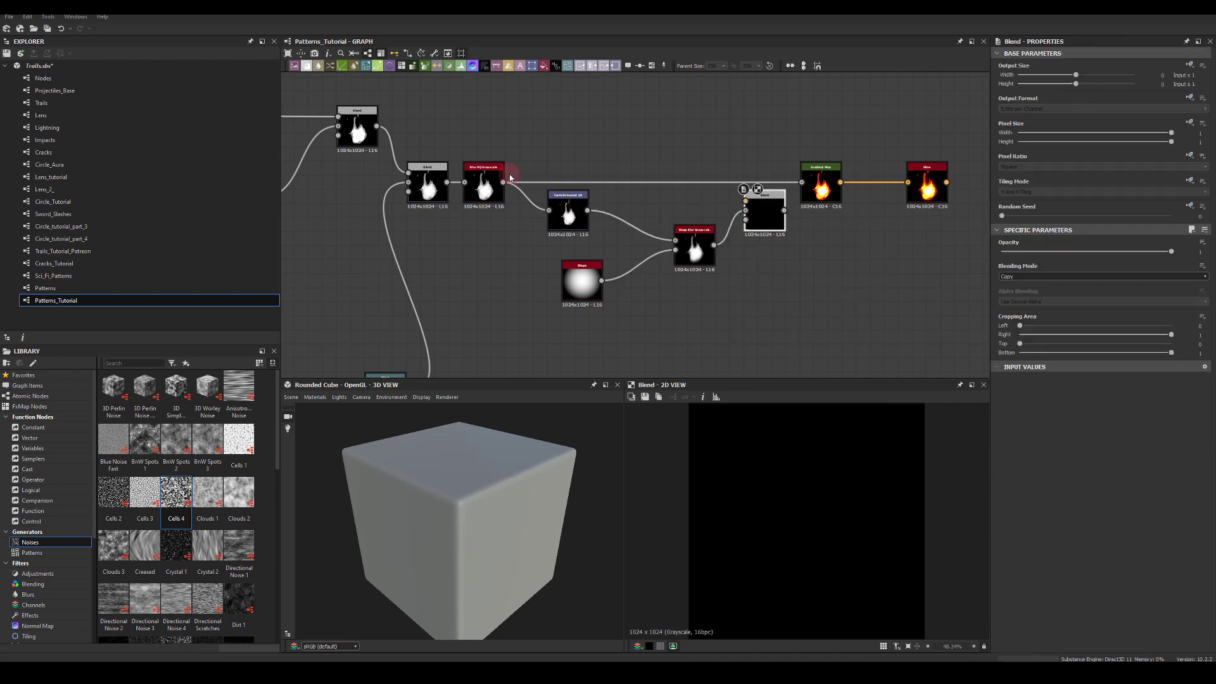
left_click_drag(504, 183, 746, 202)
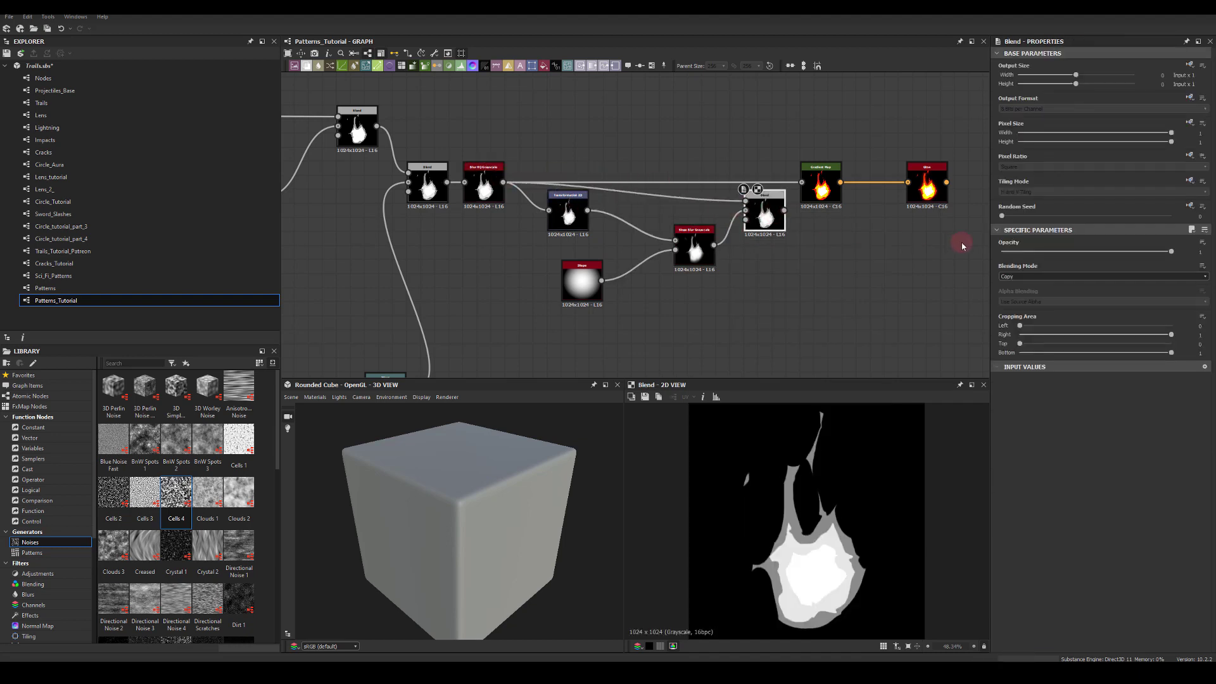
- Compare Max (Lighten) and Min (Darken) on the new Blend, and keep its blending mode at Max (Lighten)
left_click(1015, 276)
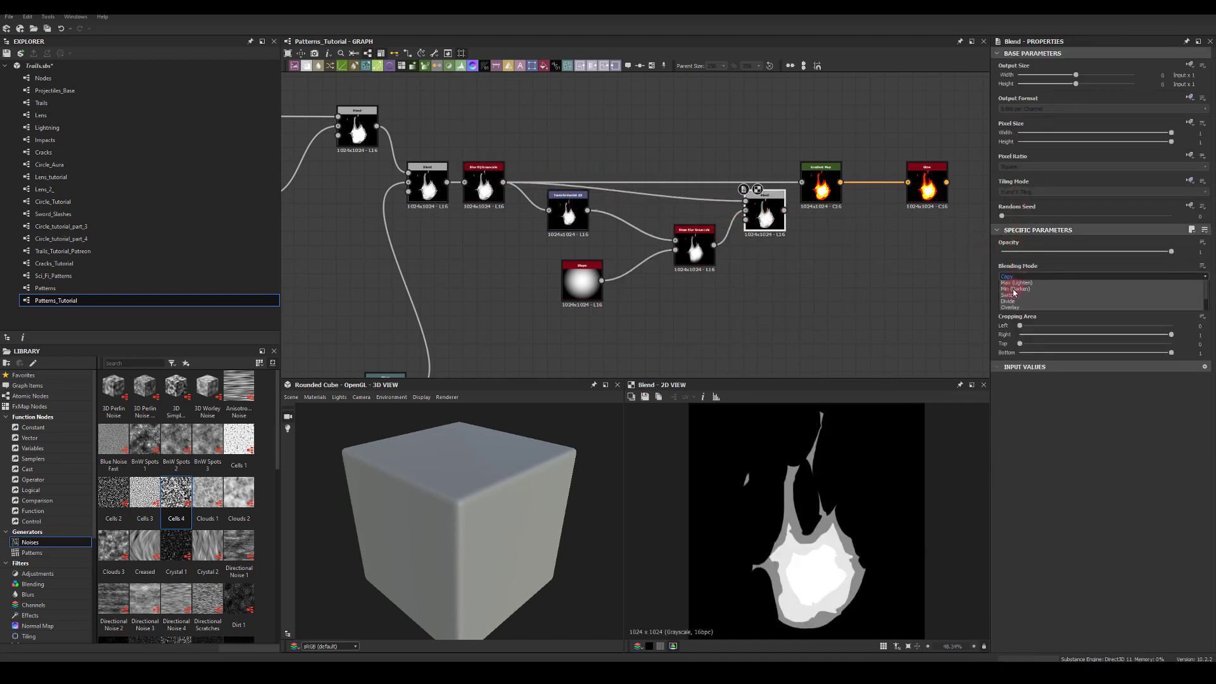
left_click(1013, 316)
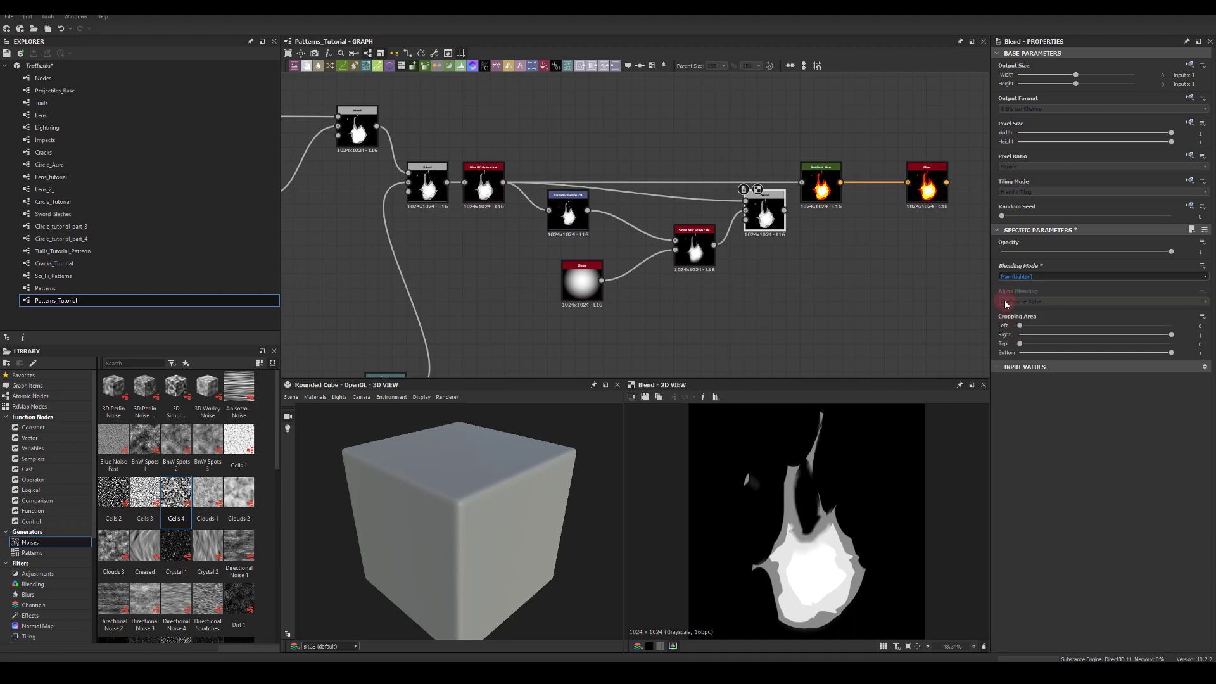
left_click(1003, 279)
left_click(1010, 324)
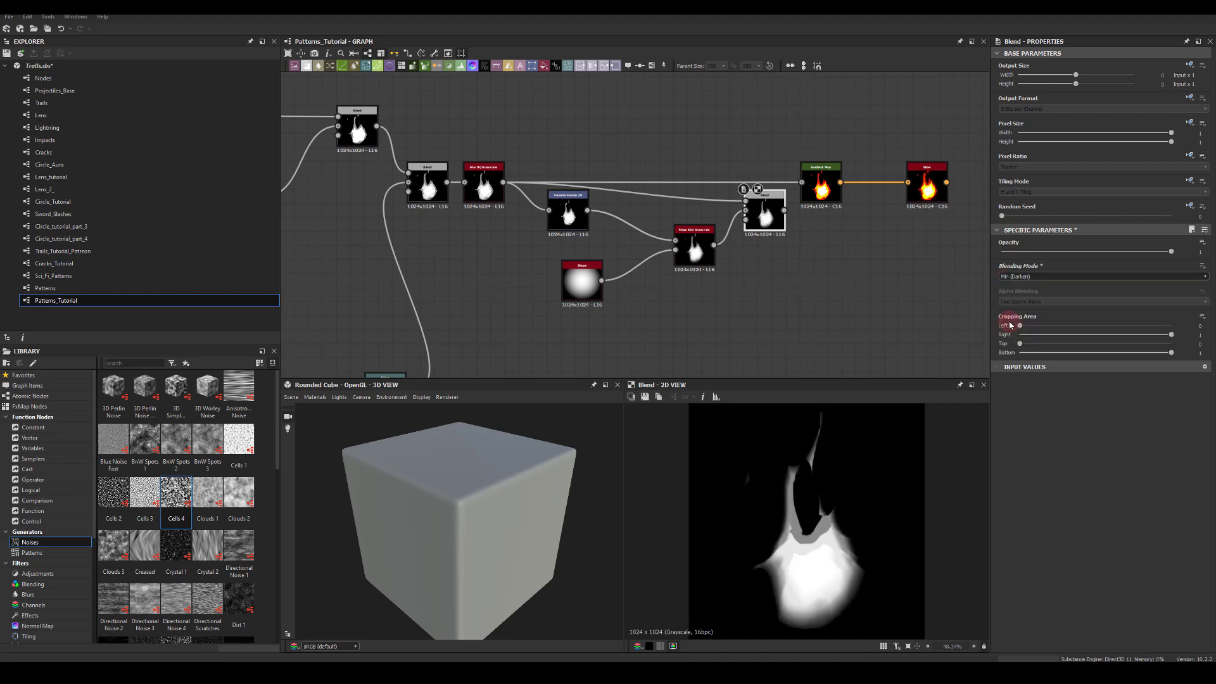
left_click(1013, 276)
left_click(1013, 315)
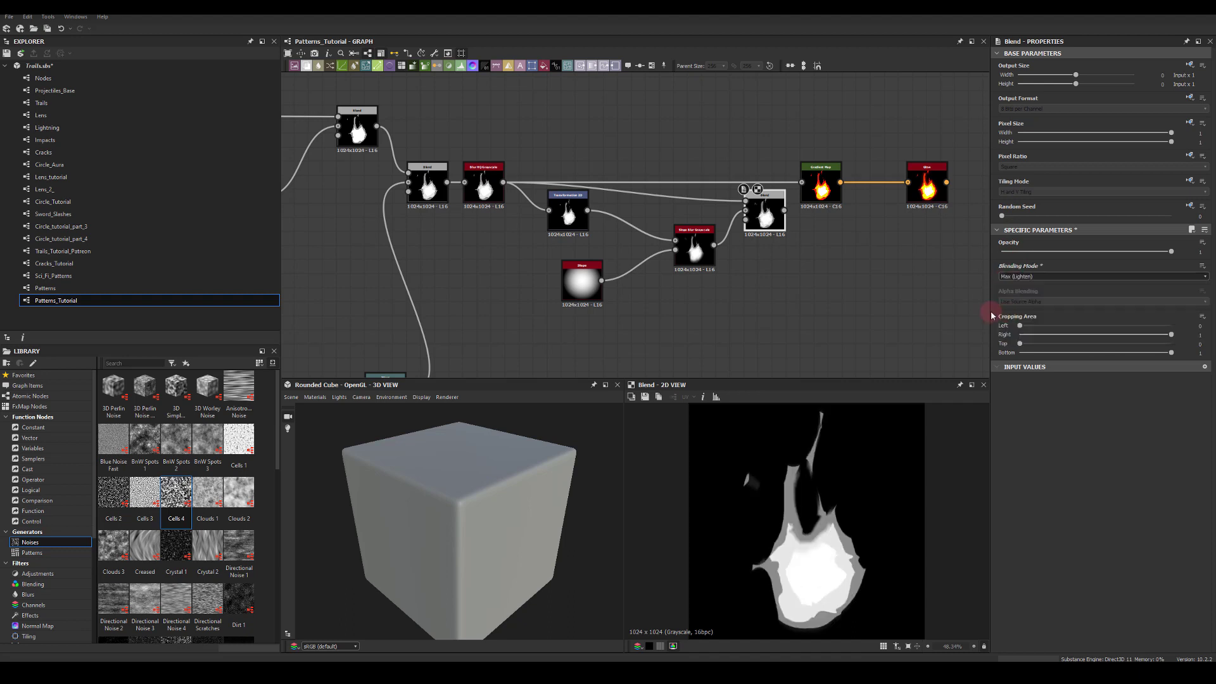
- Raise the Slope Blur's intensity to about 10.2 while previewing the new Blend
left_click(694, 248)
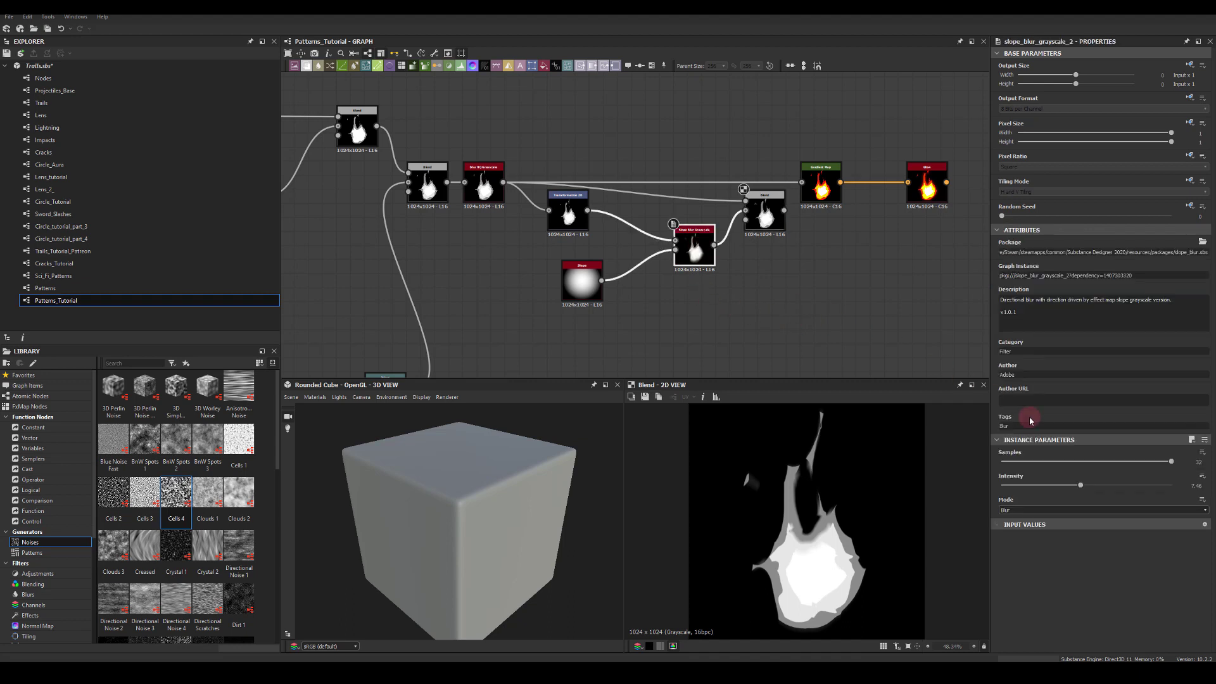
mouse_move(1092, 485)
left_mouse_down()
mouse_move(1140, 486)
mouse_move(1108, 483)
left_mouse_up()
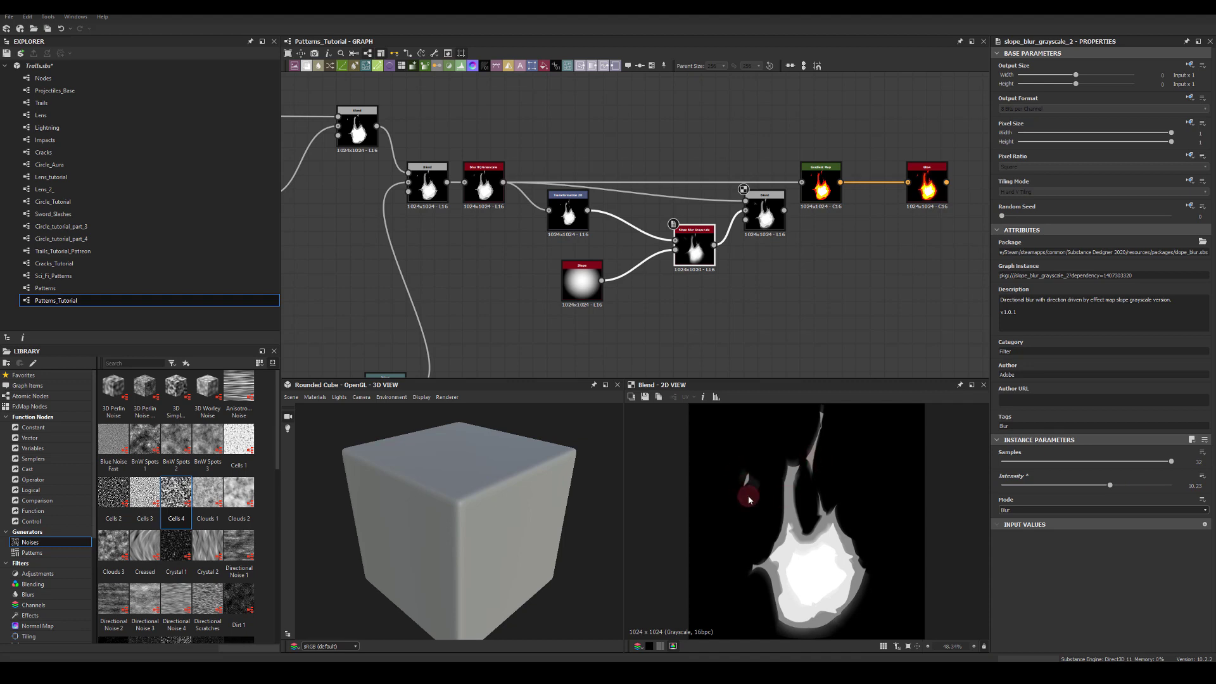
- Move the new Blend closer to the Slope Blur, connect it to the Gradient Map, and preview the Glow
left_click_drag(766, 215, 752, 214)
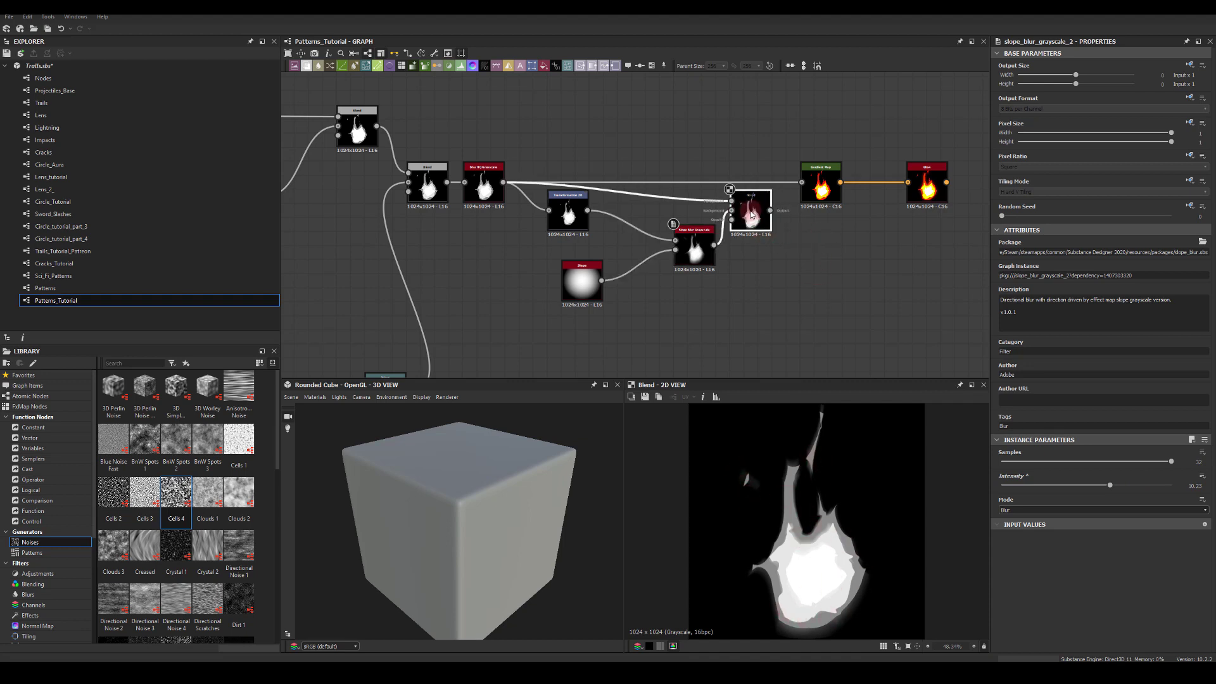
double_click(822, 185)
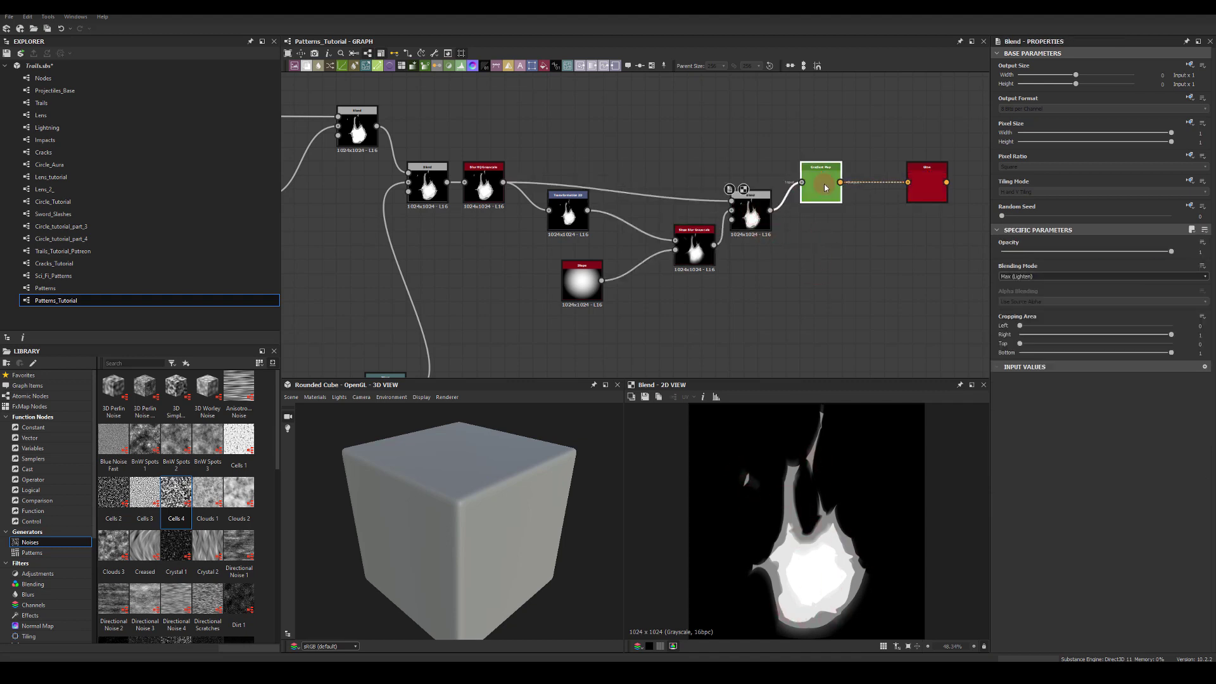
double_click(927, 183)
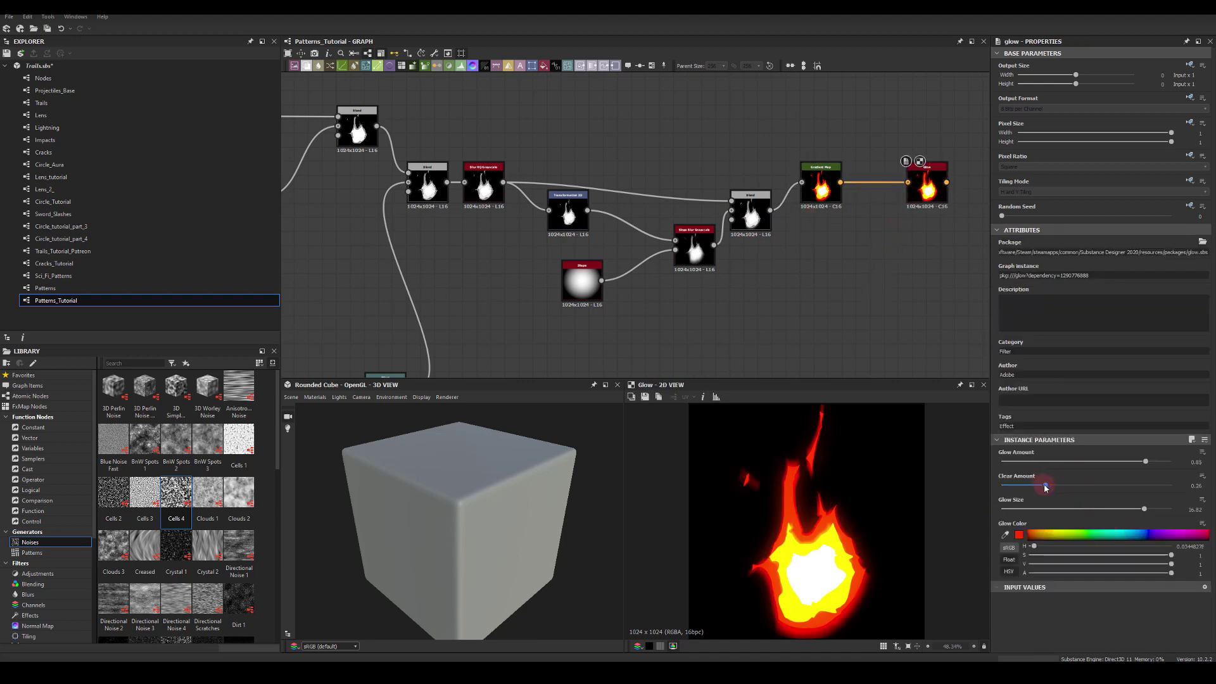
- Set the Glow's clear amount to about 0.35 and glow amount to about 0.32
mouse_move(1045, 487)
left_mouse_down()
mouse_move(1006, 486)
mouse_move(1083, 485)
mouse_move(1061, 498)
left_mouse_up()
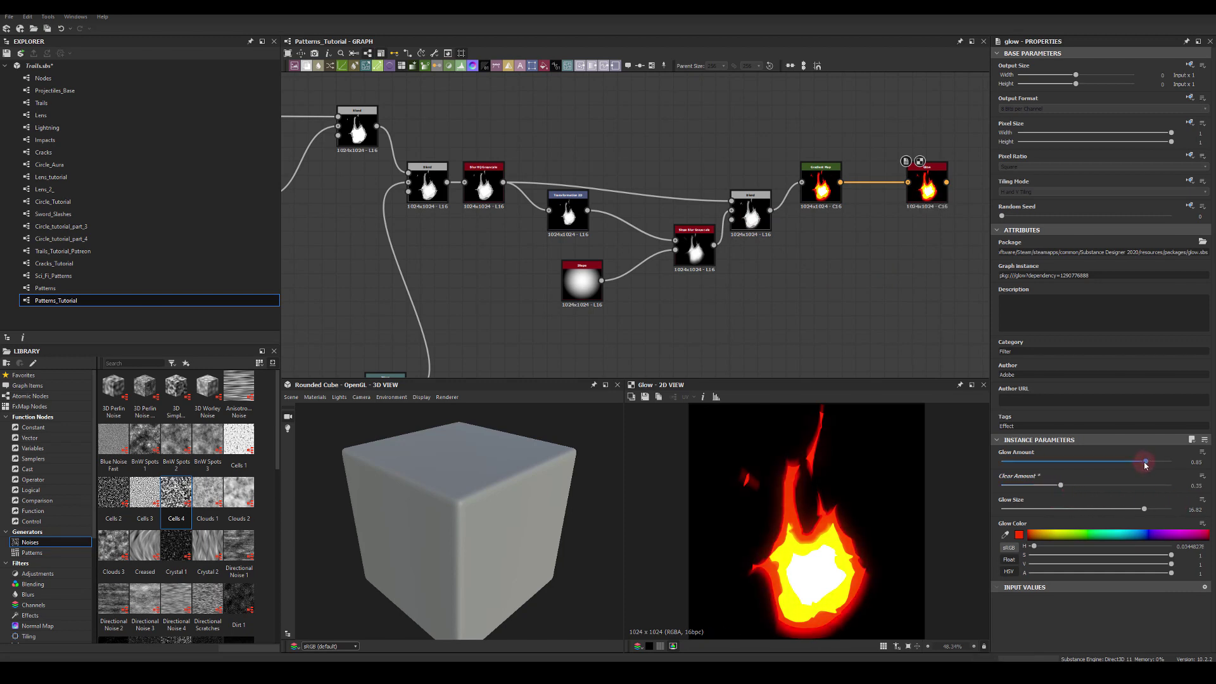
left_click_drag(1145, 465, 1066, 469)
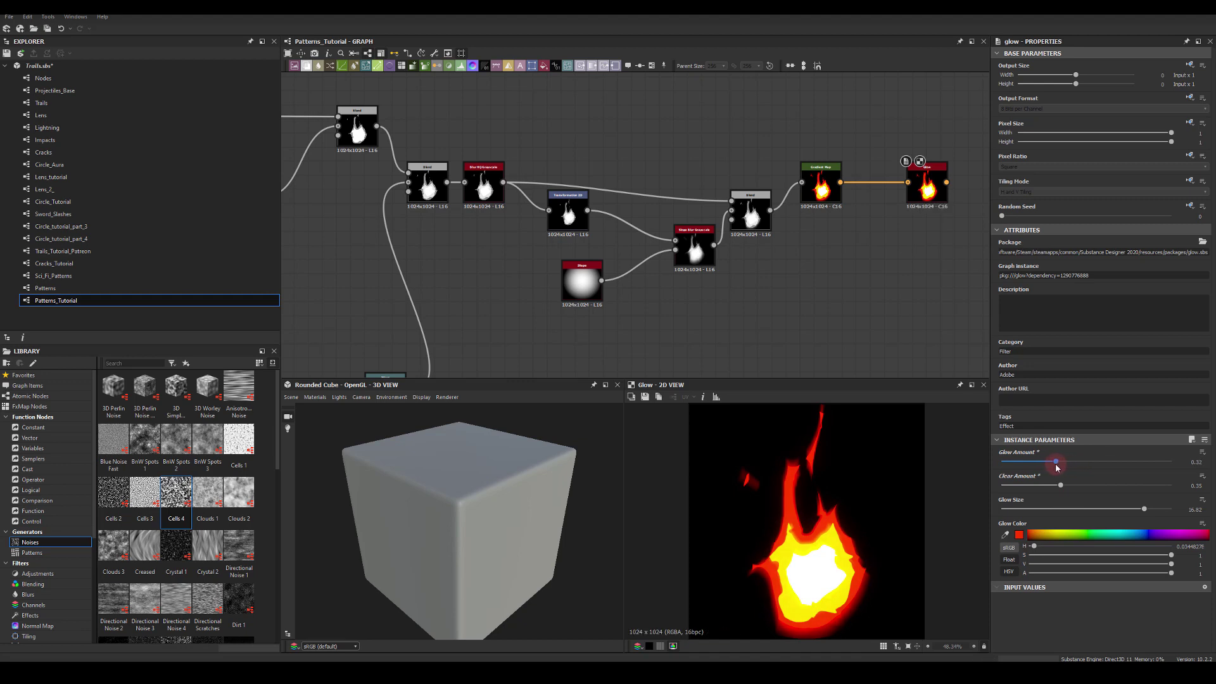
- Add a Transformation 2D above the existing one, fed by the Blur HQ Grayscale, and connect it to the last Blend's foreground
left_click_drag(749, 211, 748, 188)
left_click_drag(528, 162, 731, 179)
type("trans")
left_click(618, 146)
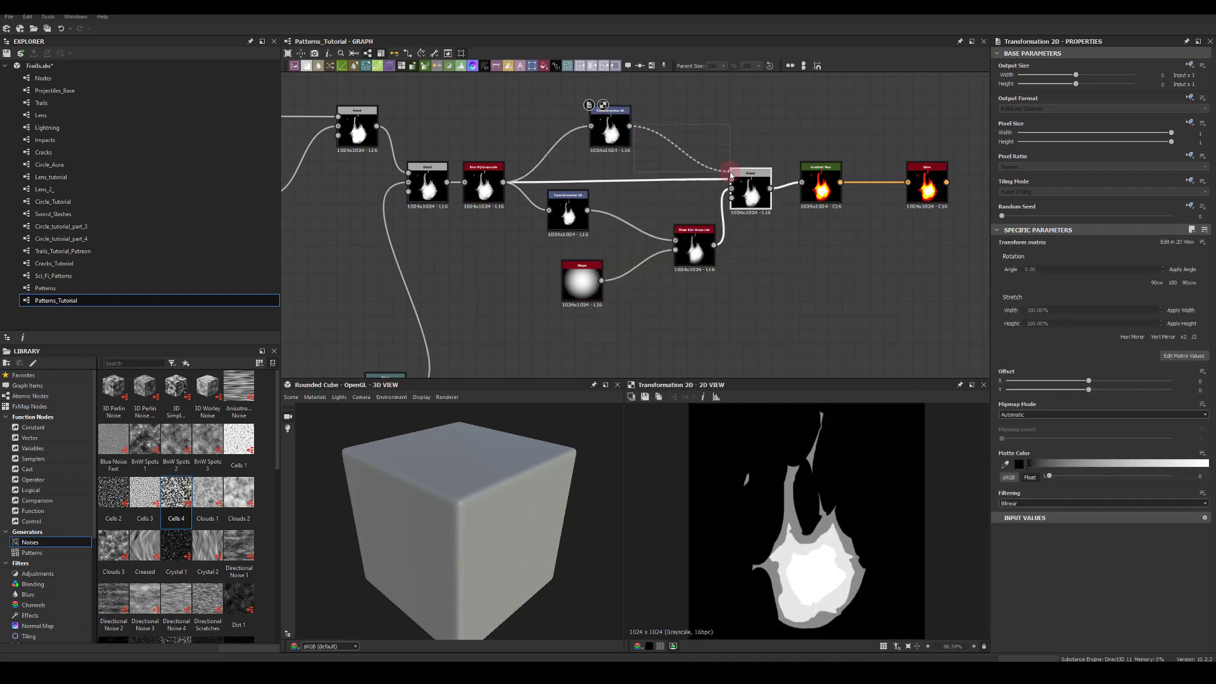
left_click(750, 190)
- Scale the new Transformation 2D down slightly and preview the Glow
left_click(868, 446)
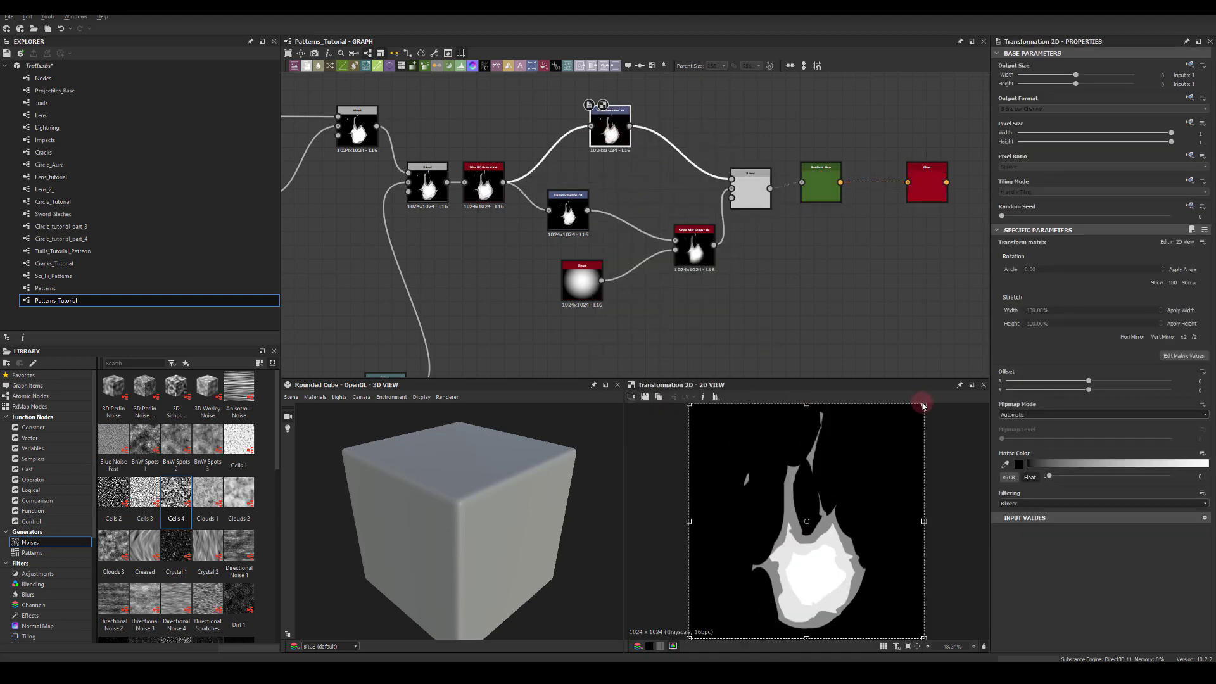
left_click_drag(922, 406, 911, 410)
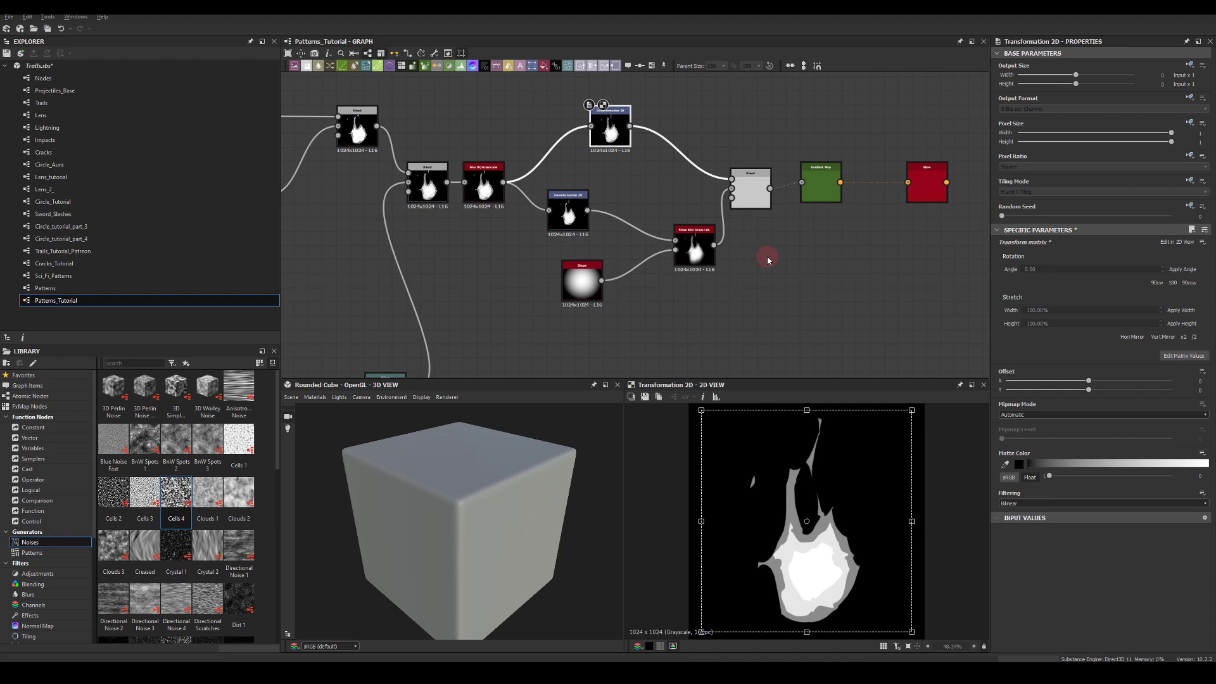
left_click(739, 187)
left_click(924, 182)
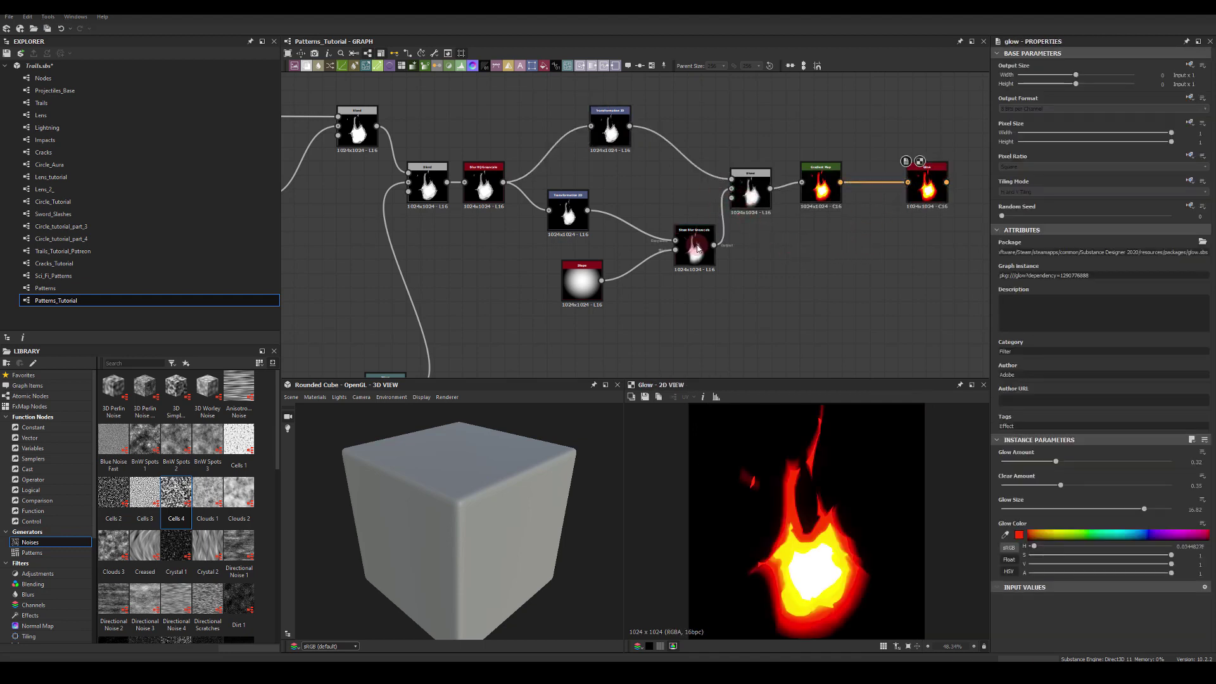
- Move the Slope Blur closer and swap the Blend's inputs, with the Slope Blur as foreground and the upper Transformation 2D as background
left_click_drag(697, 248, 652, 243)
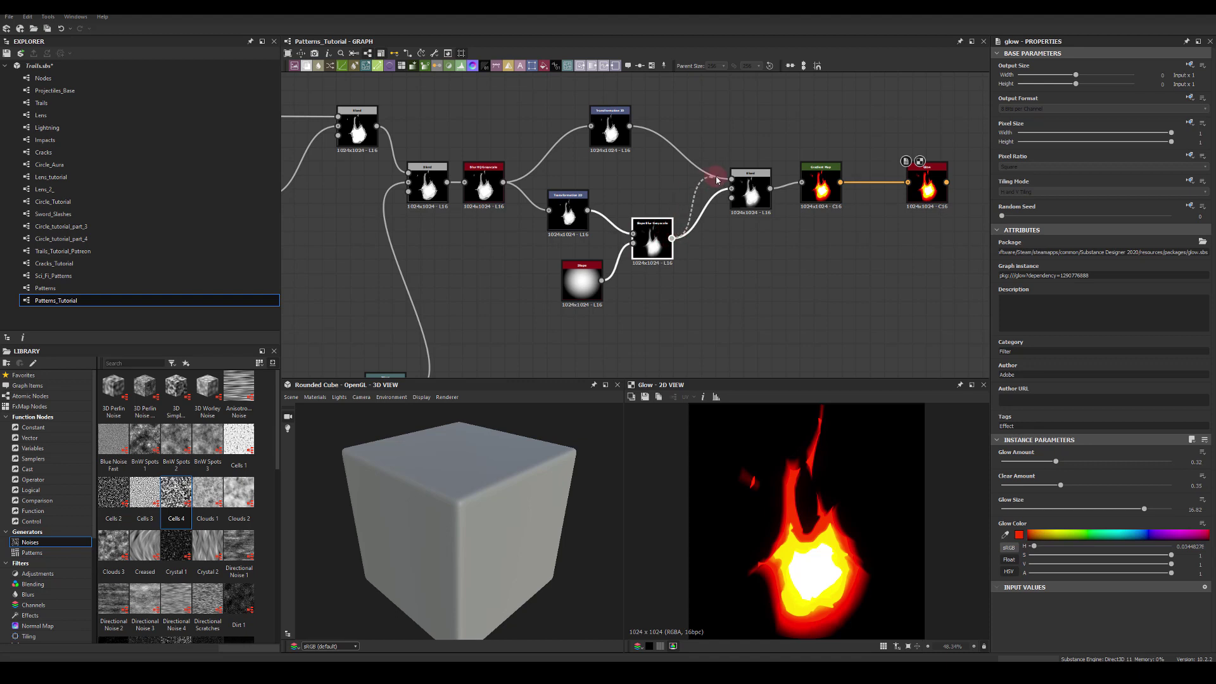
left_click_drag(716, 180, 731, 180)
left_click_drag(663, 163, 731, 188)
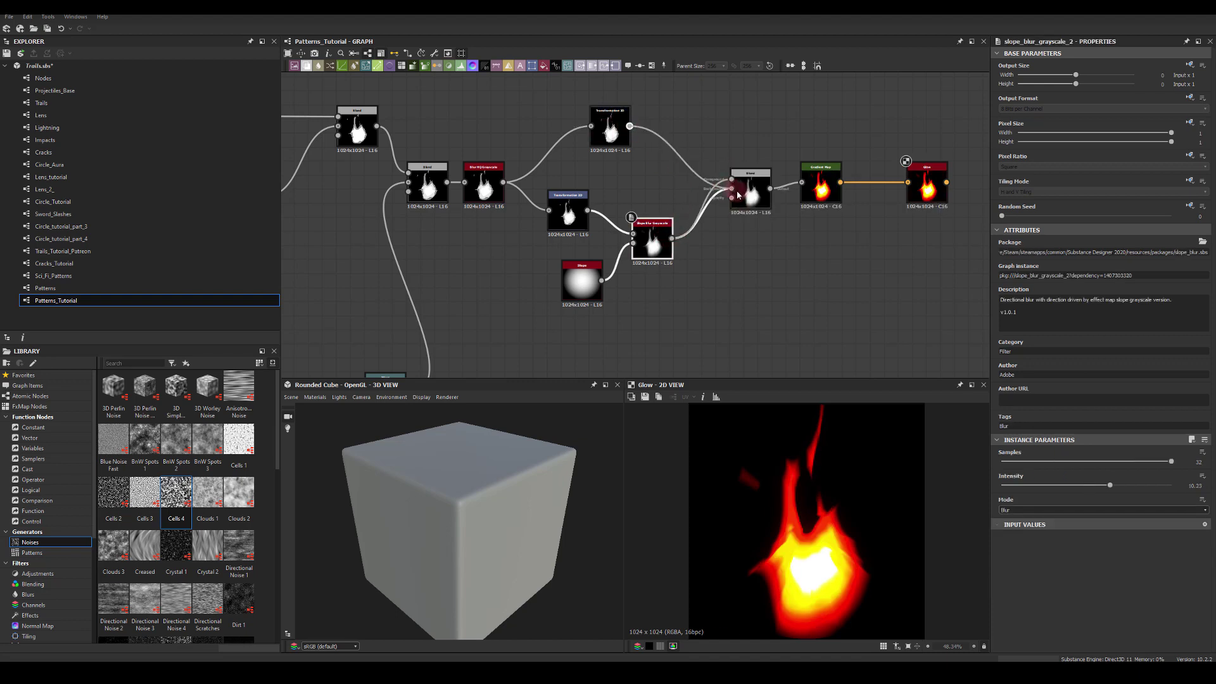
- Set the last Blend's opacity to about 0.29 and move the Glow closer to the Gradient Map
left_click(766, 201)
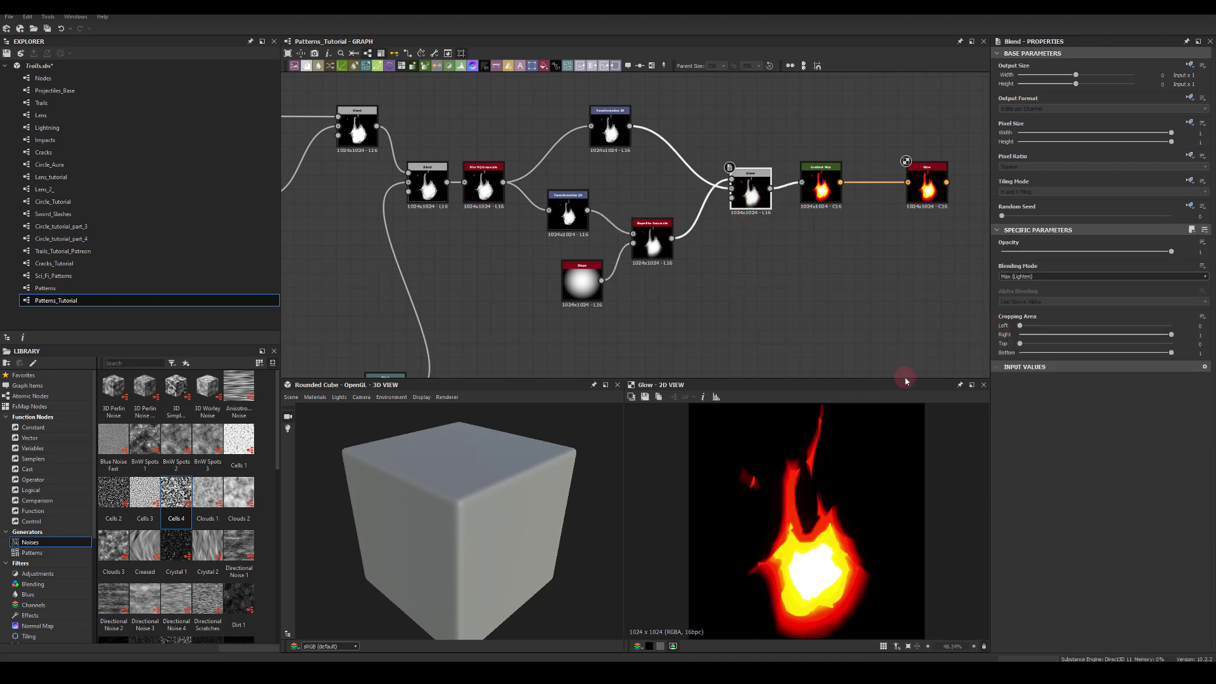
left_click_drag(1170, 251, 1051, 256)
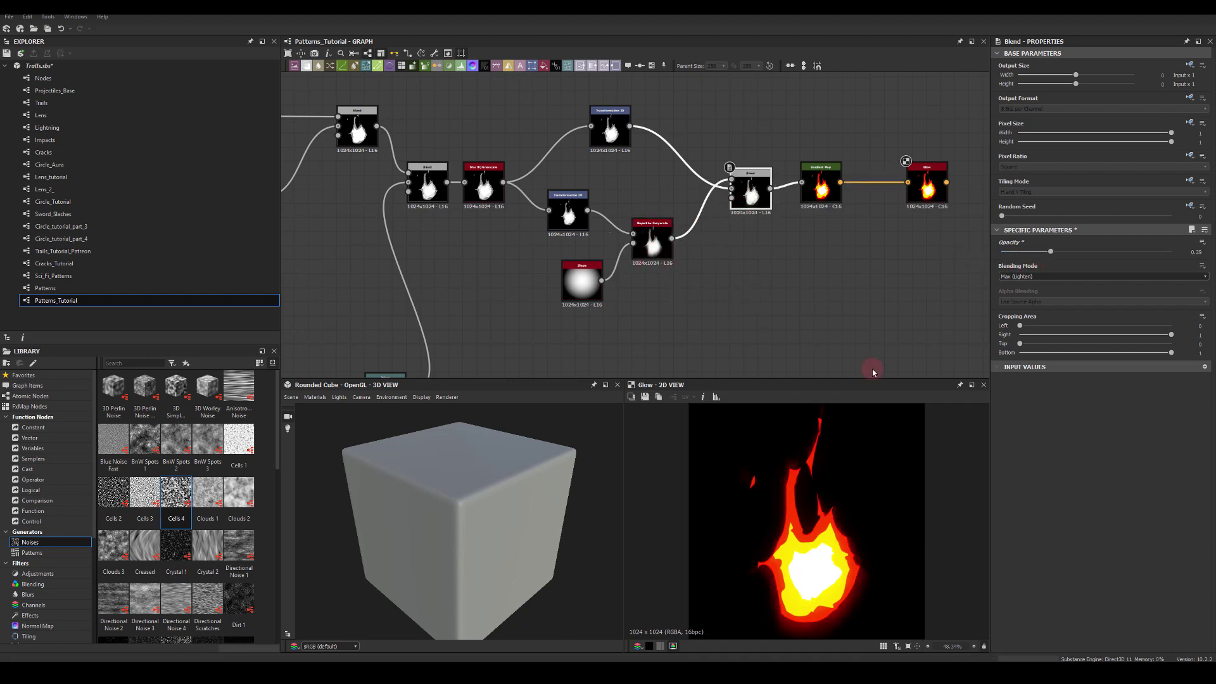
left_click_drag(920, 186, 898, 186)
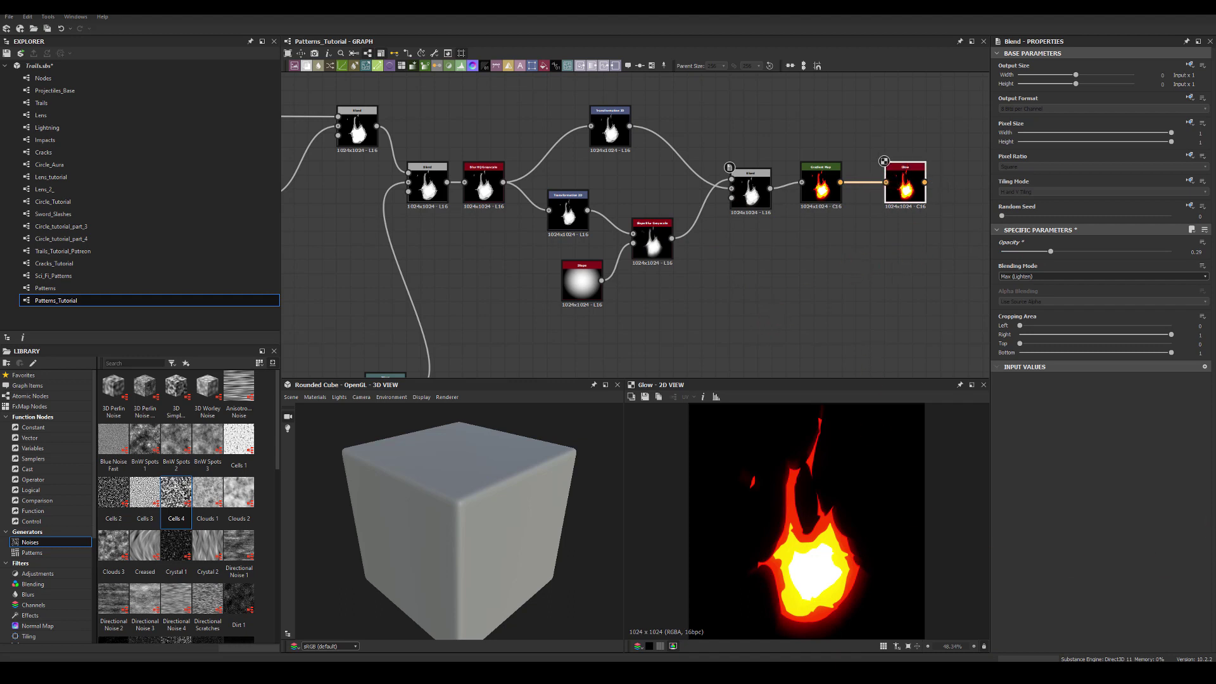
- Move the Gradient Map and Glow together farther from the last Blend to free up space between them
middle_click_drag(853, 286, 723, 320)
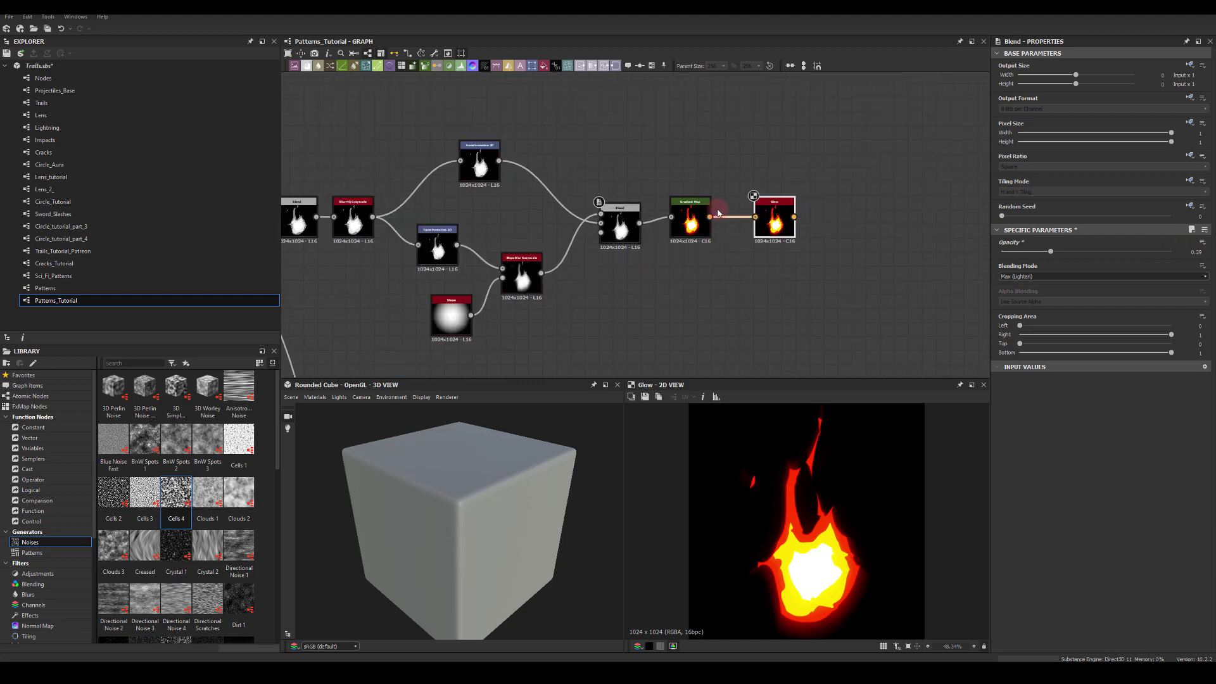
left_click_drag(710, 171, 776, 233)
left_click_drag(698, 220, 899, 221)
left_click(717, 187)
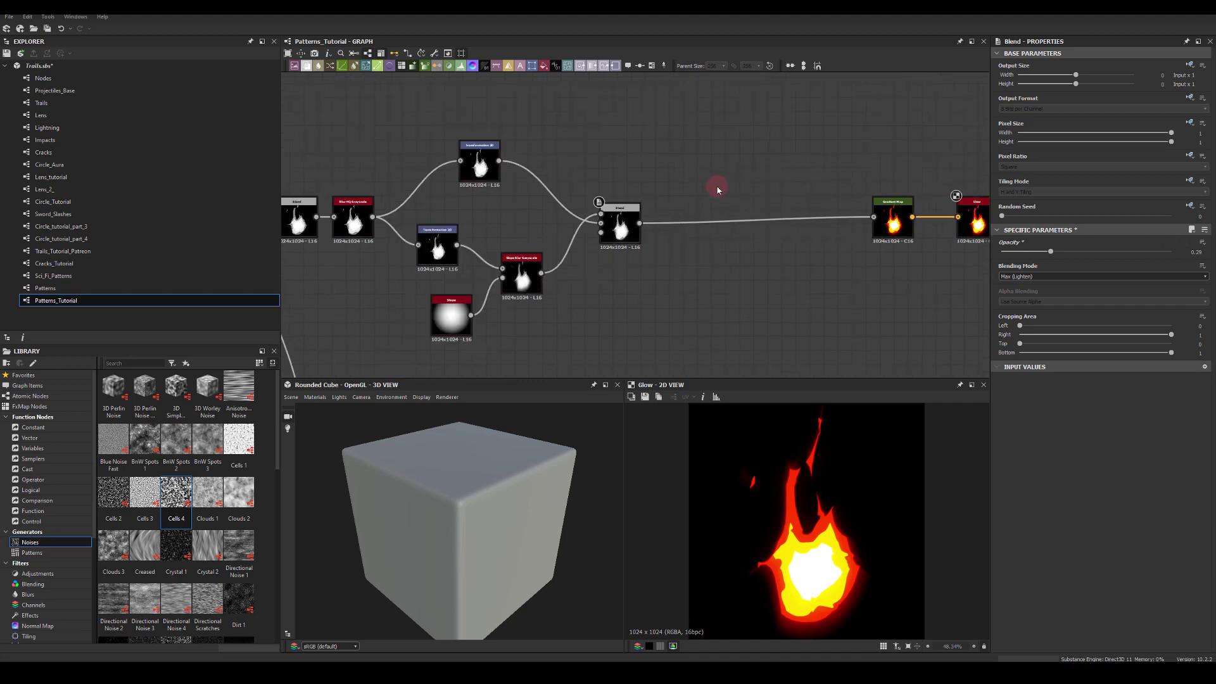
- Copy the Cells 4, Blur HQ and Warp group after the last Blend, feed the Blend into the Warp, and preview it
middle_click_drag(445, 271, 776, 147)
middle_click_drag(423, 293, 610, 171)
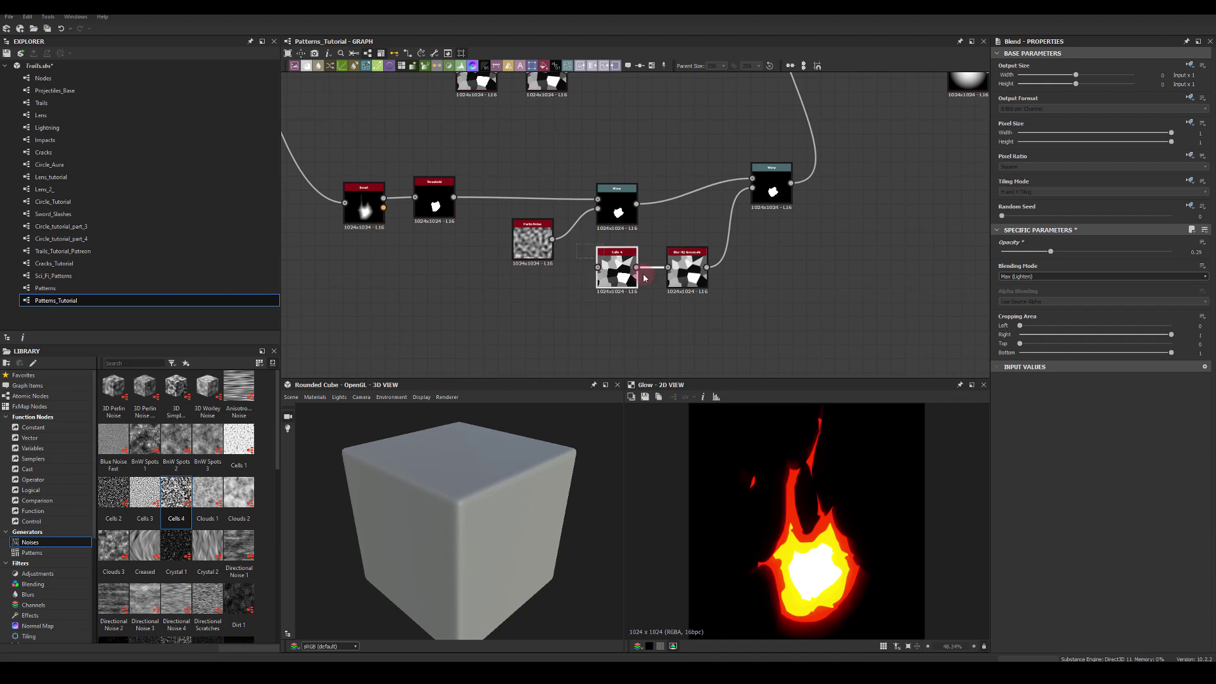
middle_click_drag(855, 263, 521, 408)
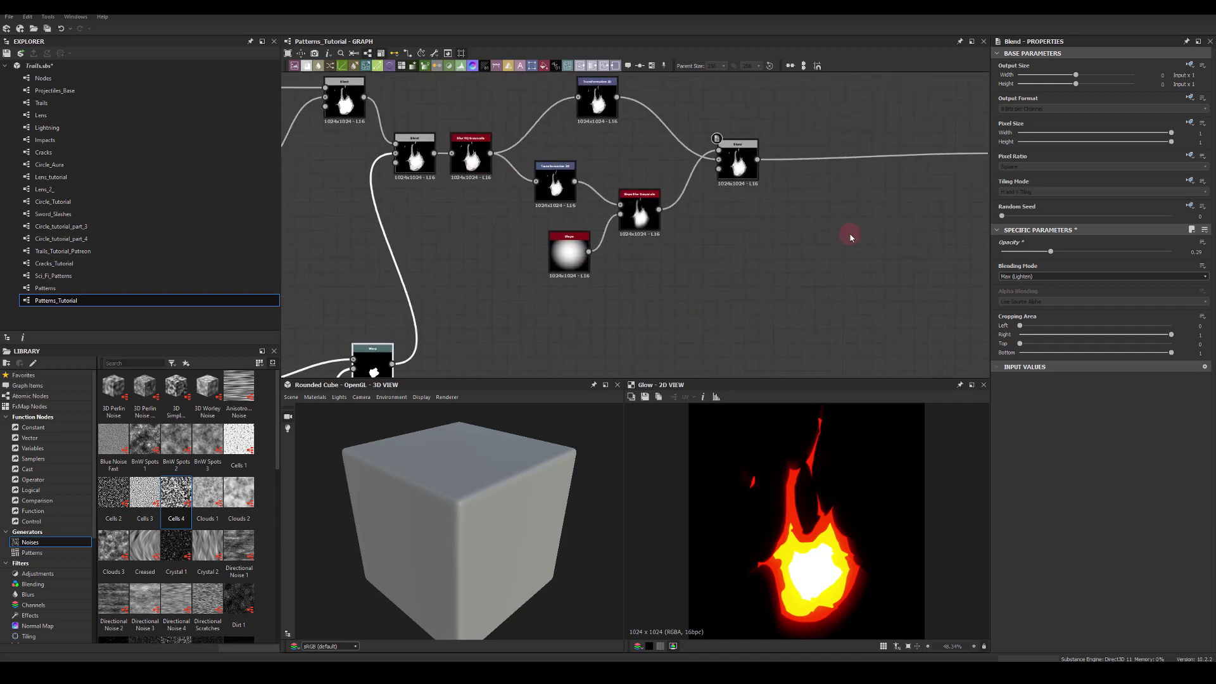
key("ctrl+v")
left_click_drag(714, 185, 860, 207)
left_click_drag(757, 159, 838, 199)
middle_click_drag(887, 163, 621, 222)
double_click(581, 242)
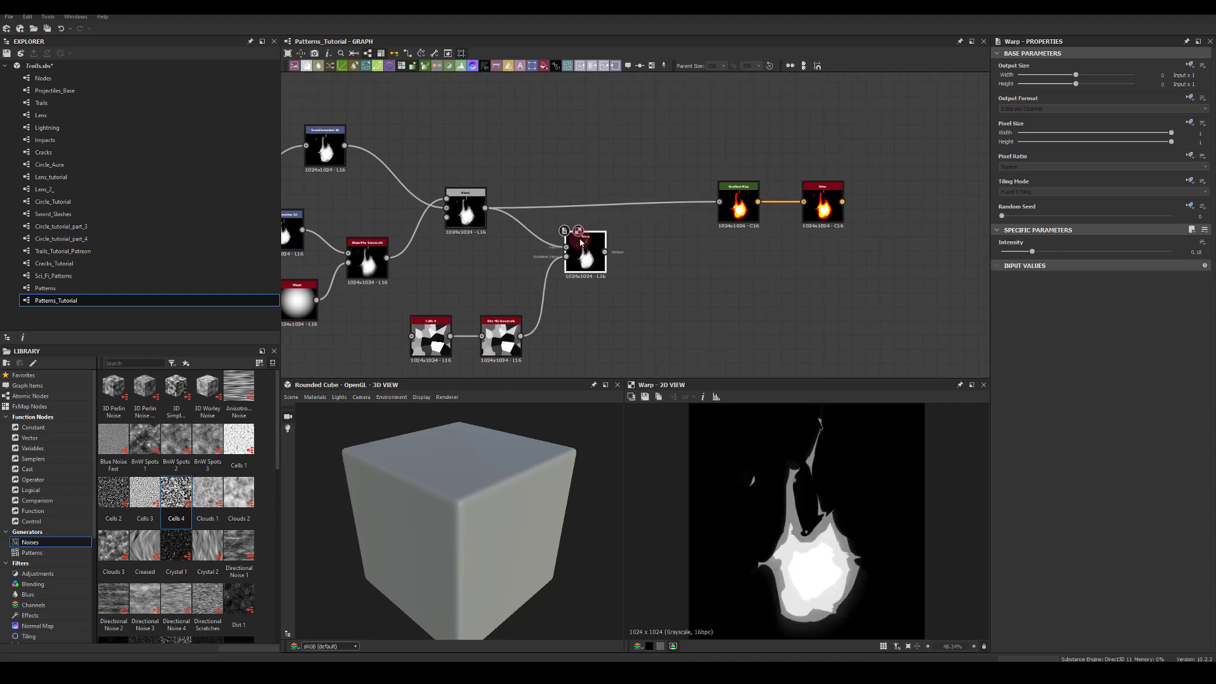
- Connect the pasted Warp to the Gradient Map and set its intensity to about 0.14 while previewing the Glow
left_click_drag(605, 251, 719, 202)
double_click(822, 202)
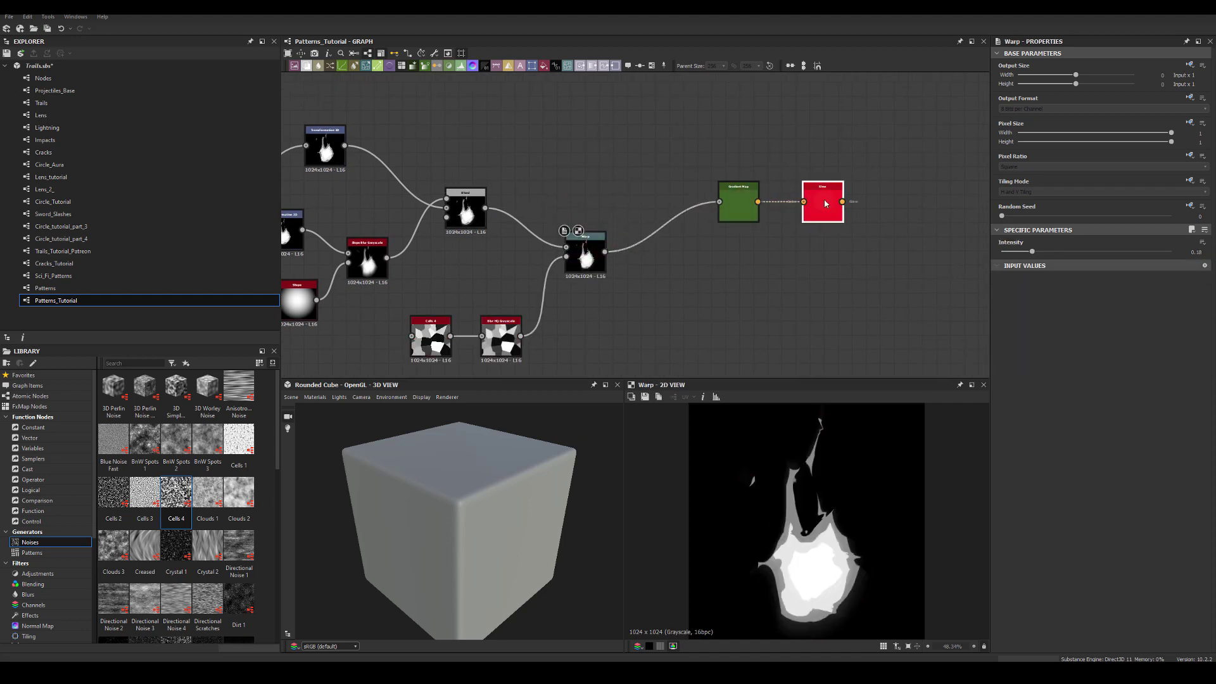
middle_click_drag(665, 274, 721, 243)
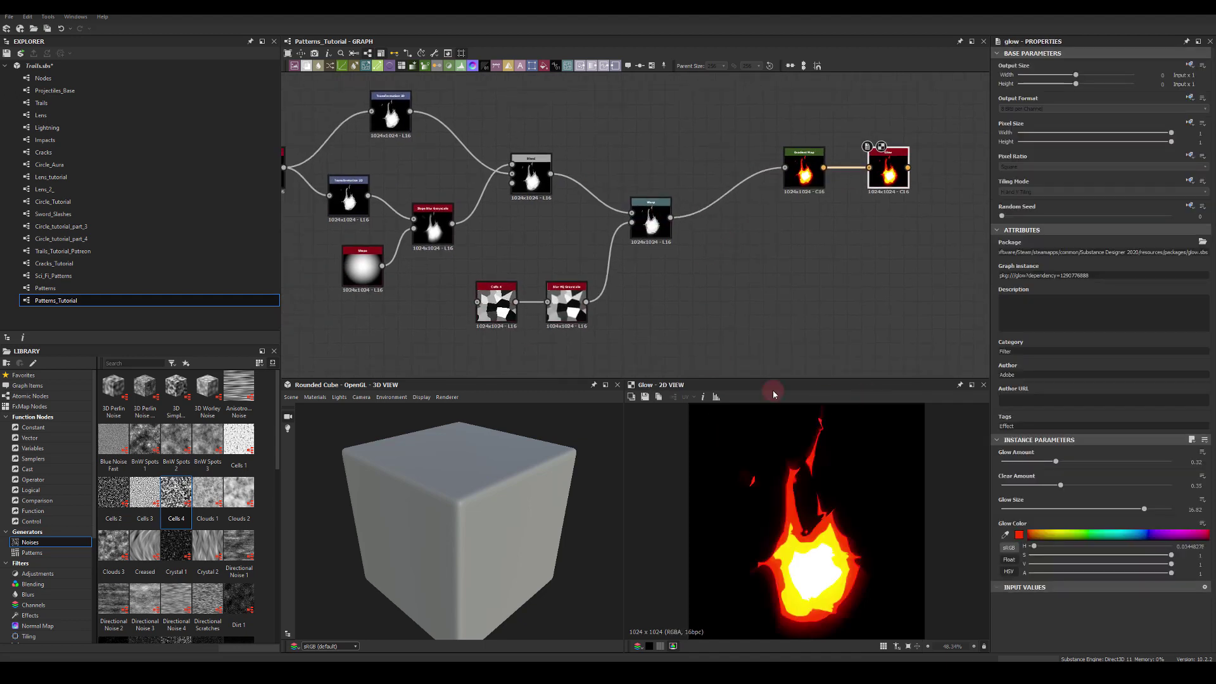
left_click(649, 210)
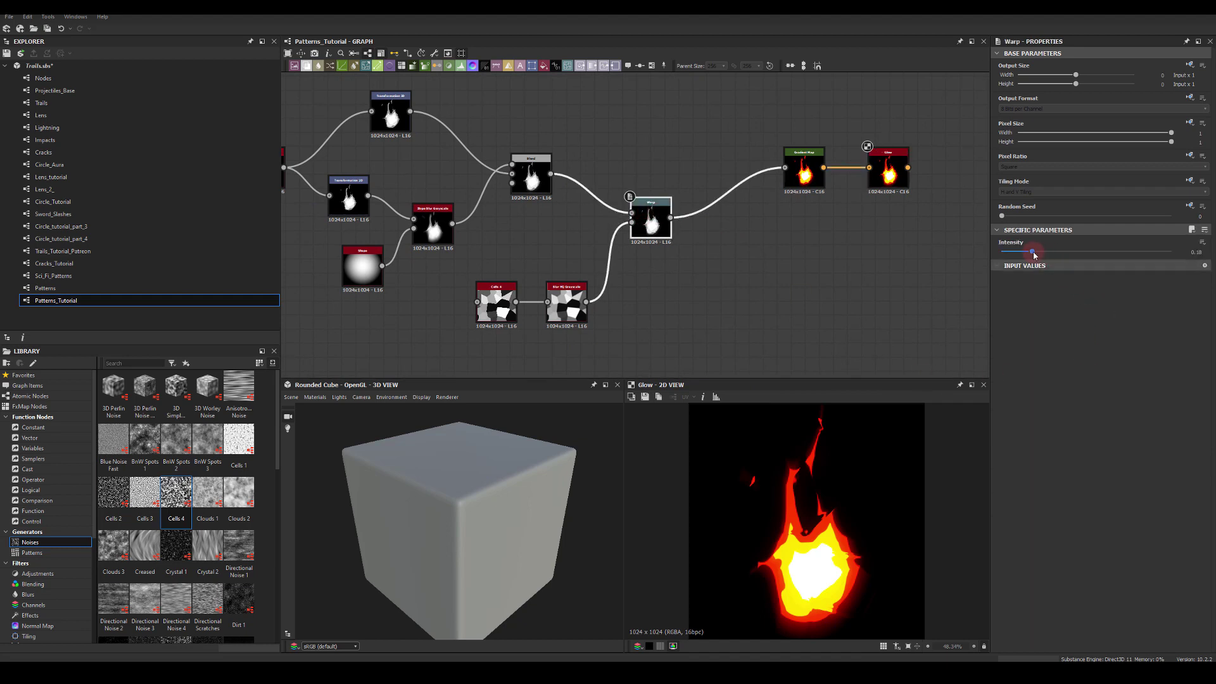
mouse_move(1033, 254)
left_mouse_down()
mouse_move(981, 252)
mouse_move(1025, 249)
left_mouse_up()
- Set the pasted Cells 4's scale to 3 and its disorder to about 0.39
left_click(496, 302)
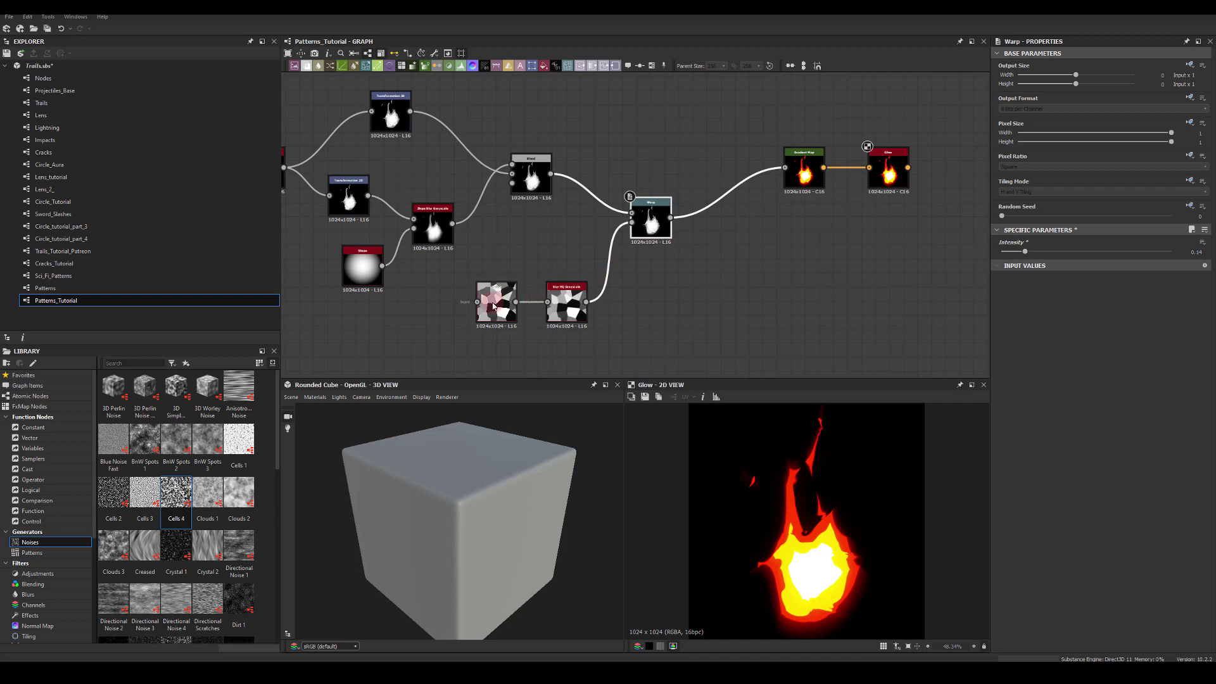
double_click(1196, 462)
type("2")
key("Return")
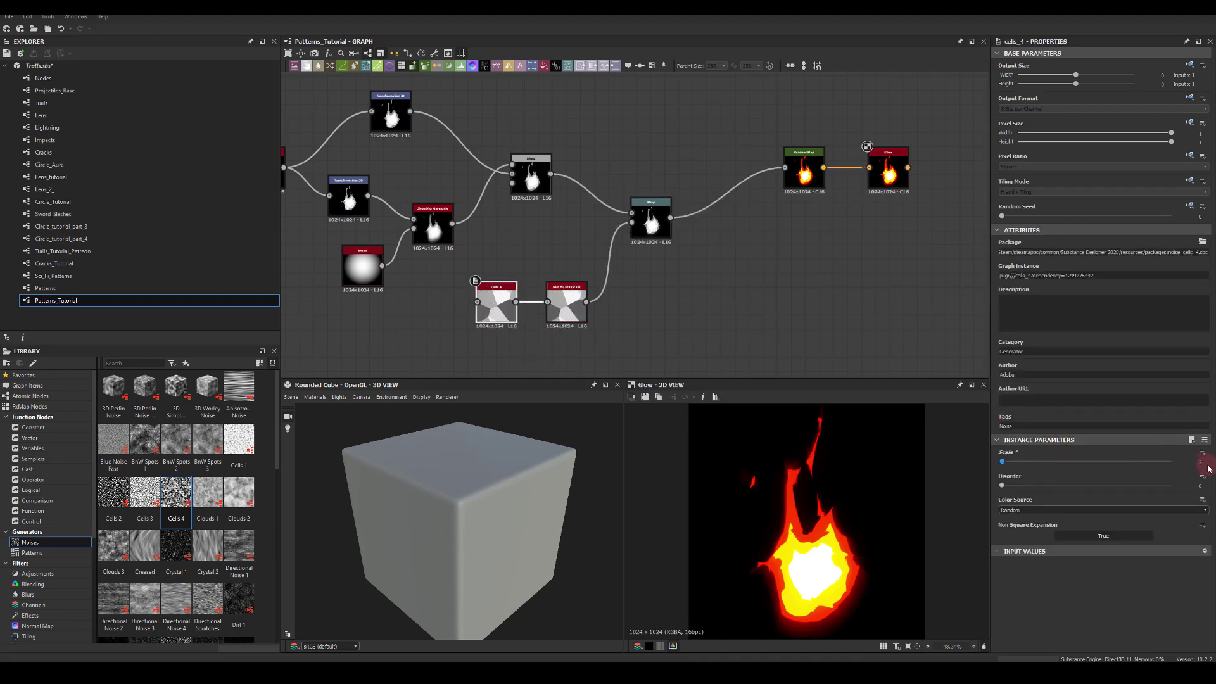
type("3")
key("Return")
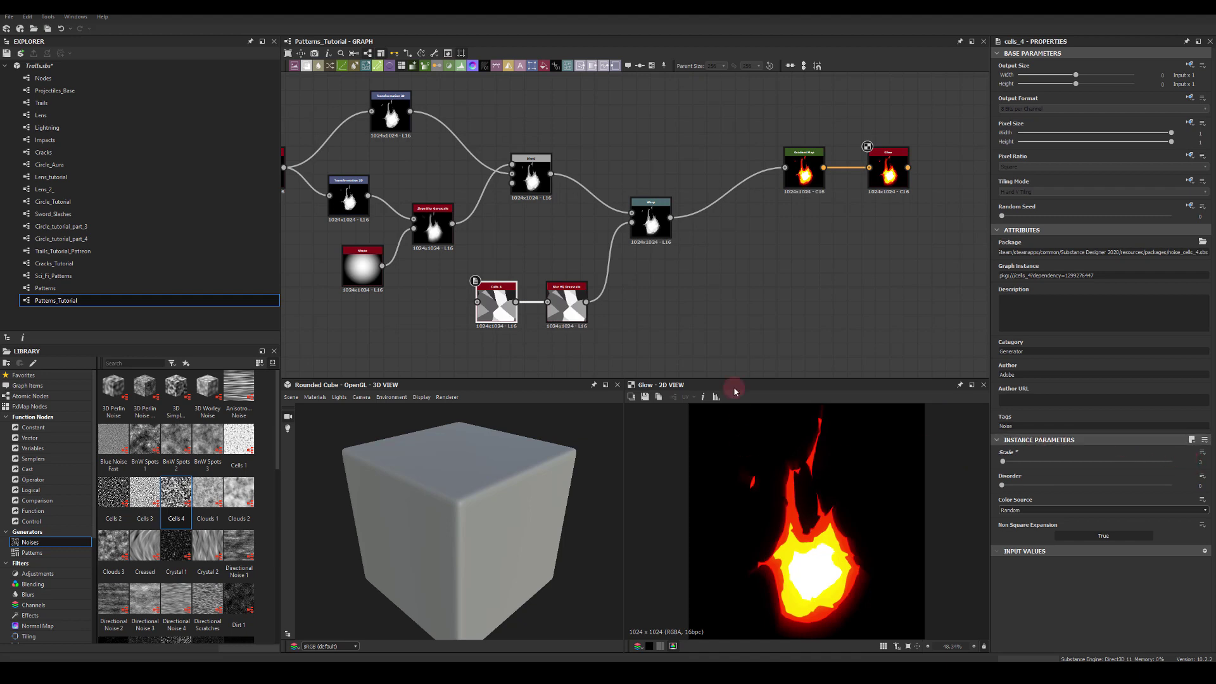
left_click_drag(1021, 491, 1069, 490)
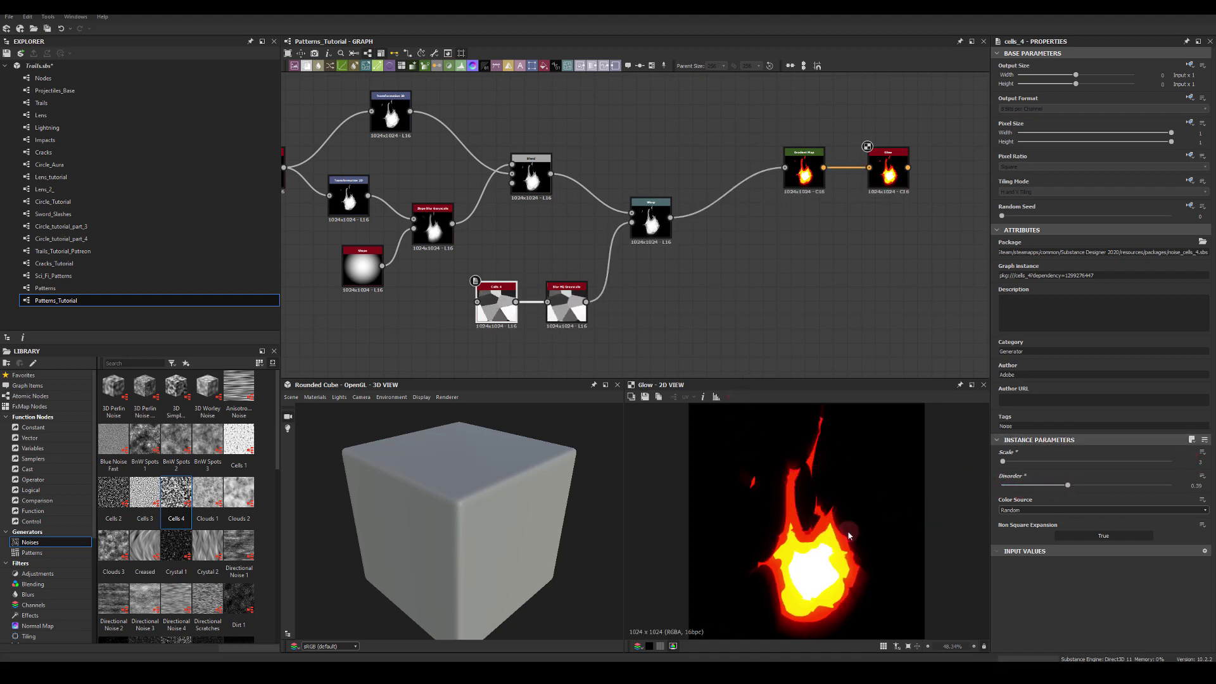
- Reduce the last Warp's intensity to about 0.09 and select the Glow
left_click(640, 225)
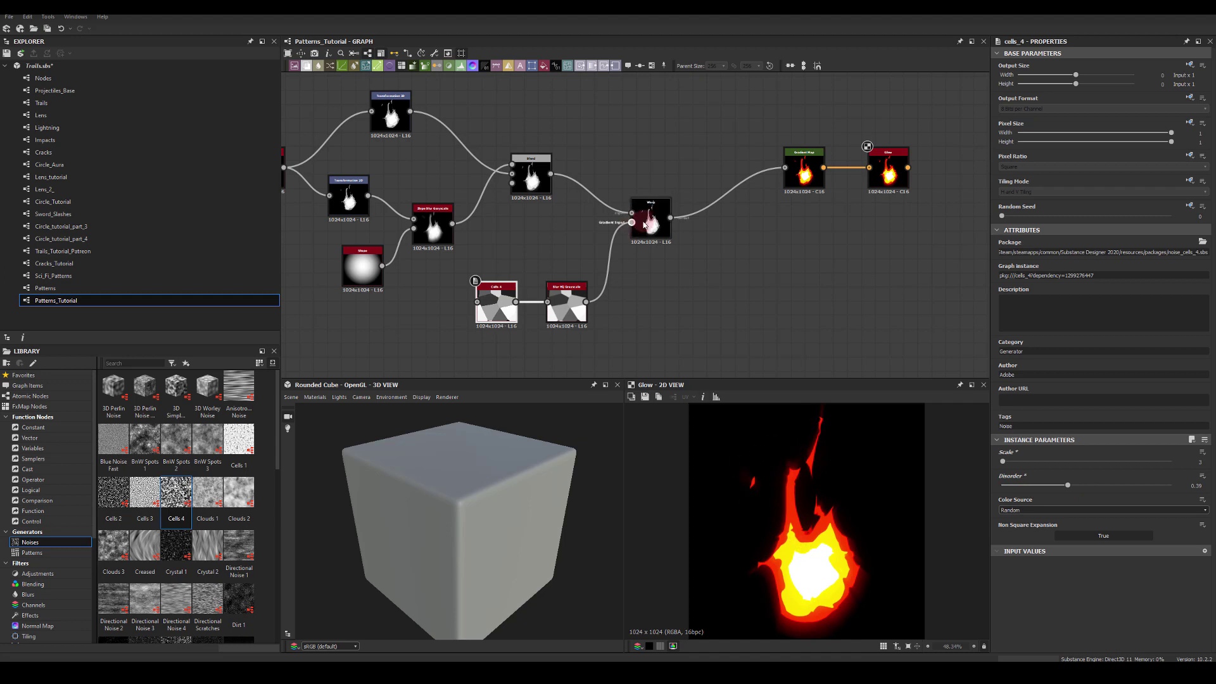
left_click_drag(1026, 254, 1014, 249)
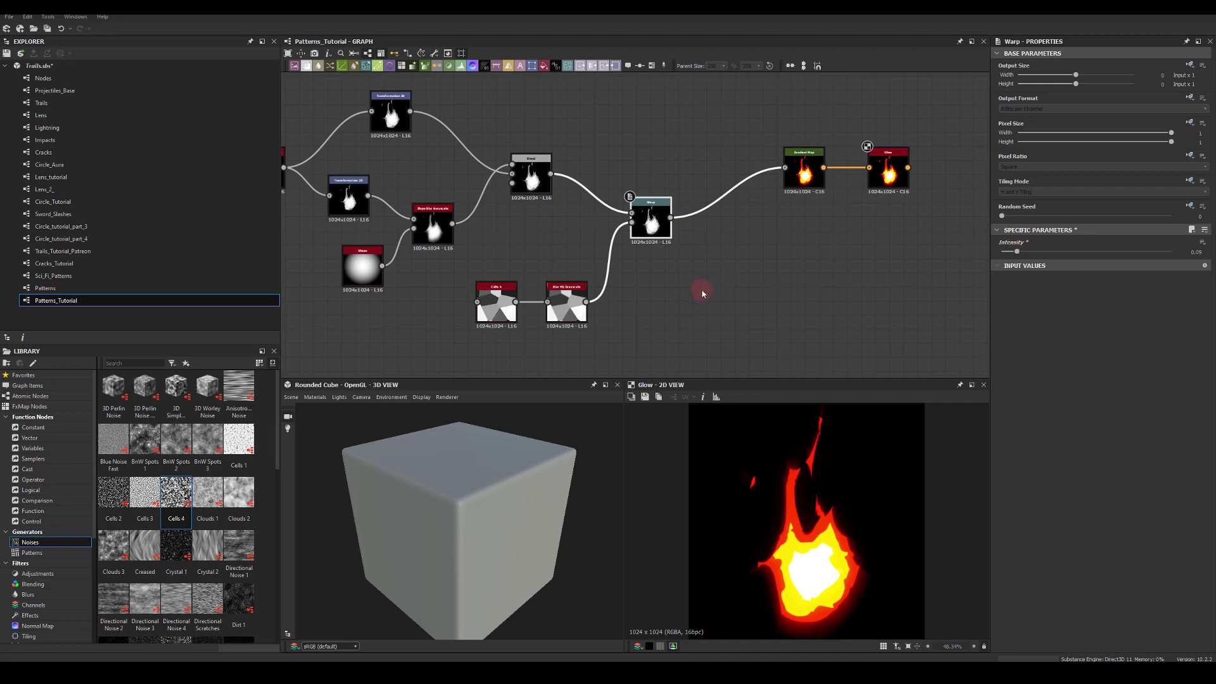
middle_click_drag(702, 291, 742, 289)
left_click(880, 172)
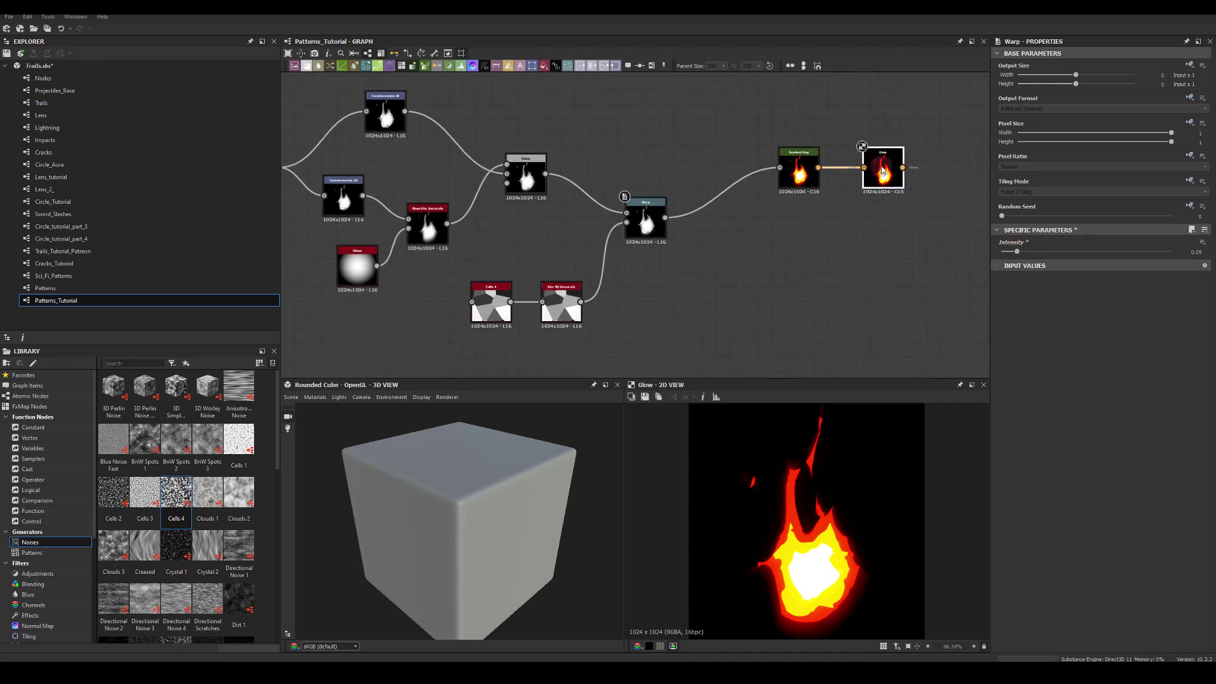
- Set the upper Tile Sampler's Y amount to 7 and its position random to about 3.25
middle_click_drag(585, 240, 871, 226)
scroll(667, 228, "down", 2)
middle_click_drag(652, 234, 833, 230)
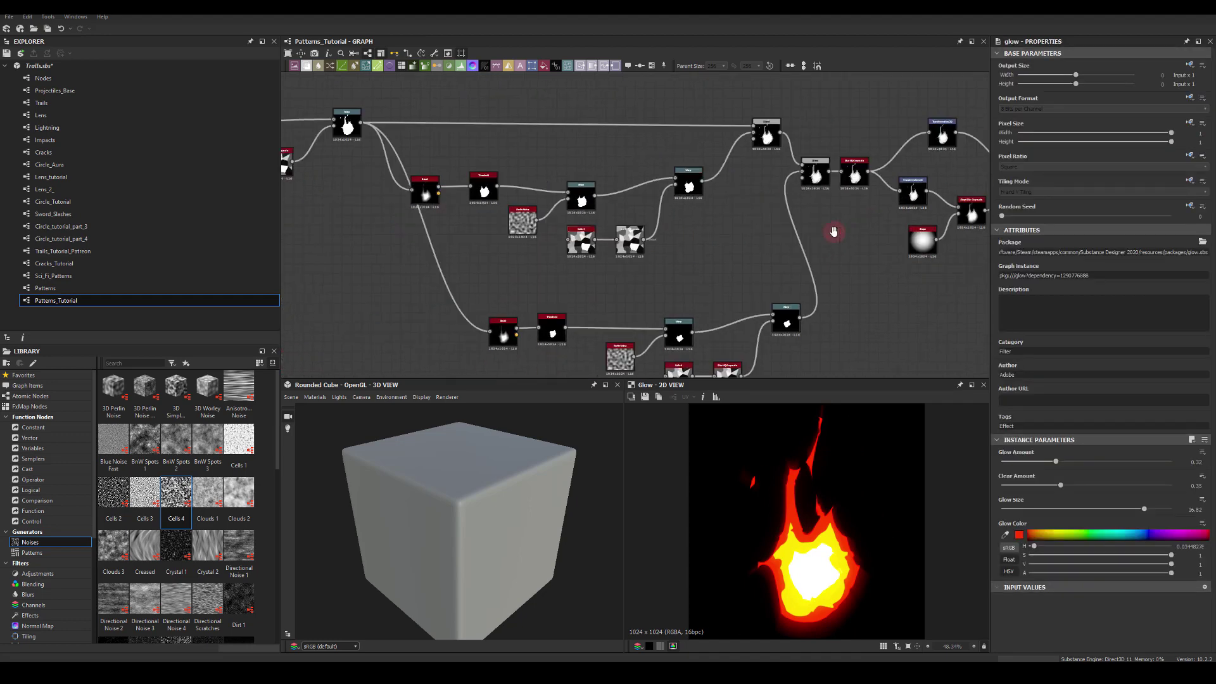
middle_click_drag(570, 221, 874, 235)
middle_click_drag(499, 226, 792, 288)
middle_click_drag(452, 138, 610, 219)
scroll(633, 188, "up", 1)
scroll(643, 193, "up", 2)
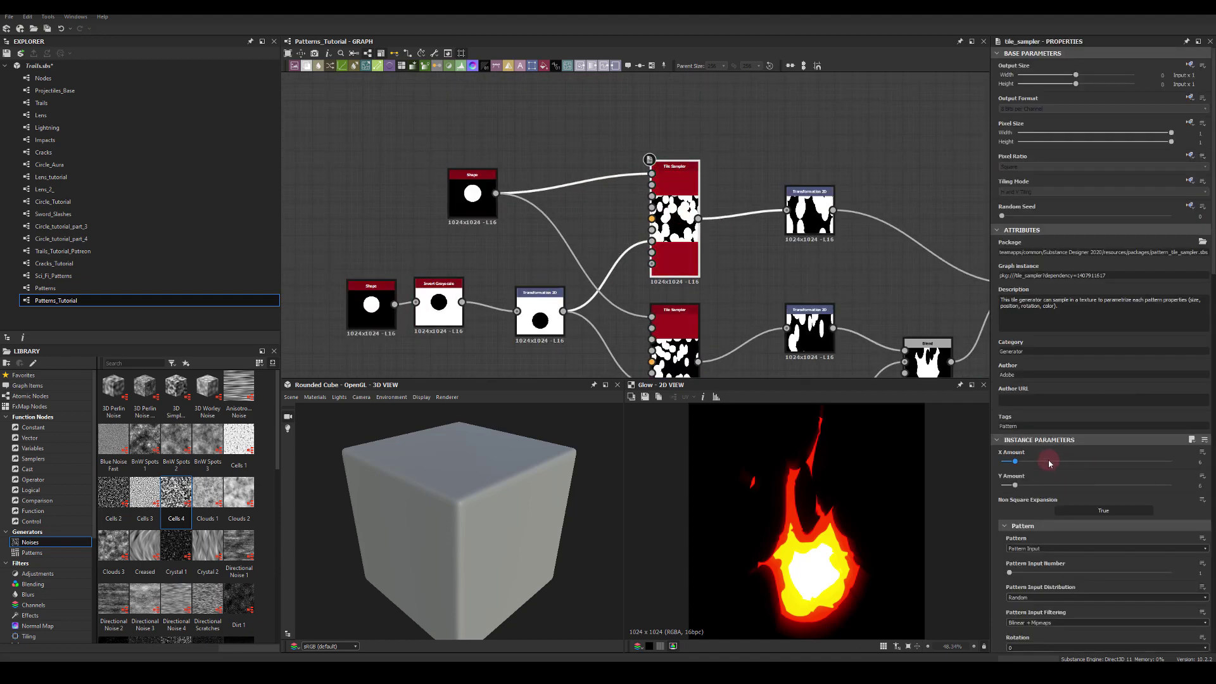
scroll(1068, 460, "down", 2)
left_click_drag(1014, 402, 1016, 378)
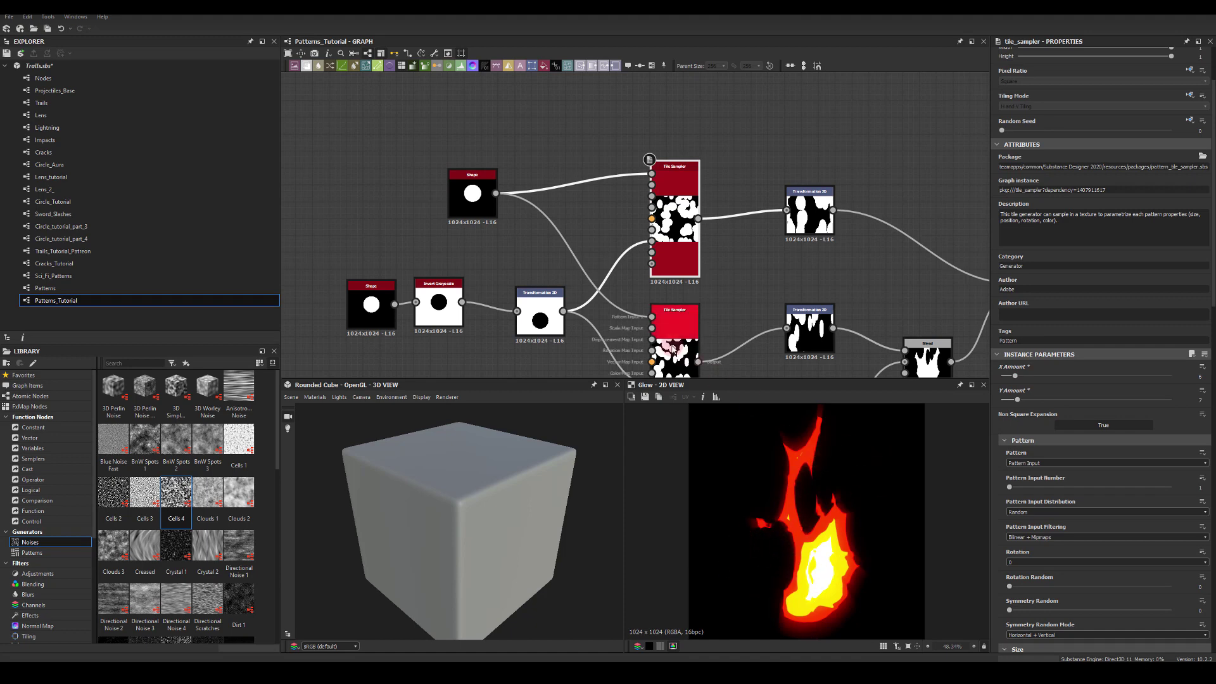
scroll(1045, 512, "down", 5)
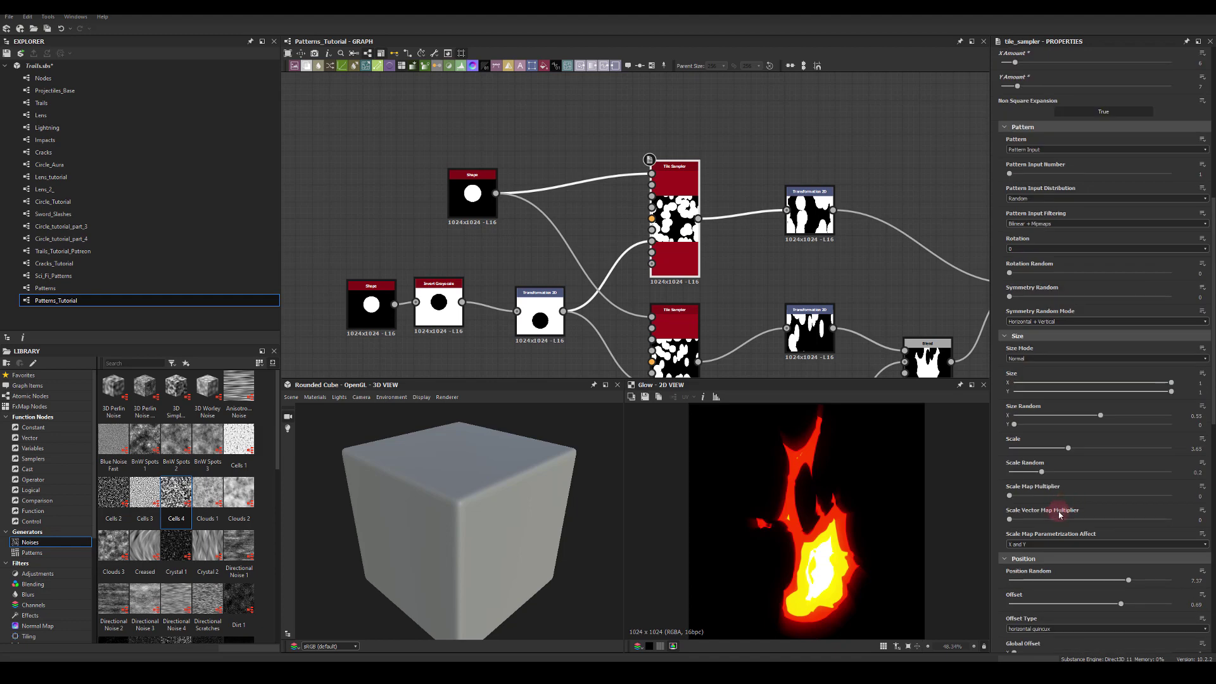
scroll(1060, 514, "down", 2)
left_click_drag(1128, 466, 1062, 468)
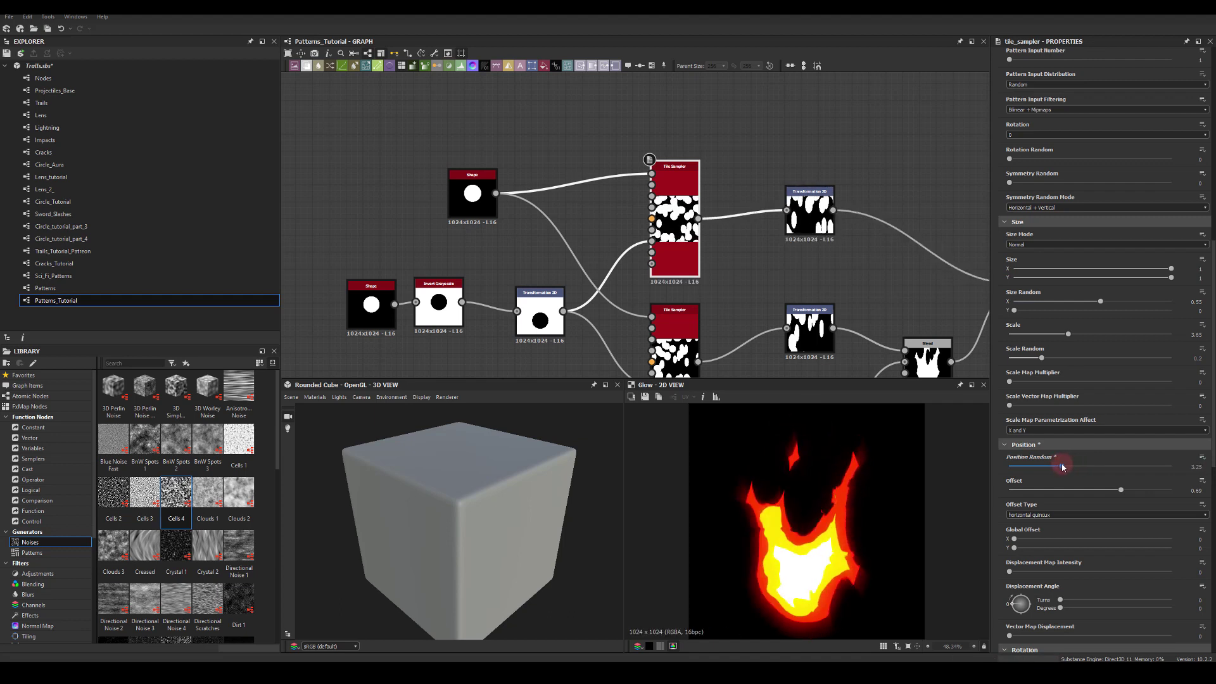
- Set the lower Tile Sampler's position random to about 4.71
left_click(699, 353)
left_click_drag(1076, 465, 944, 483)
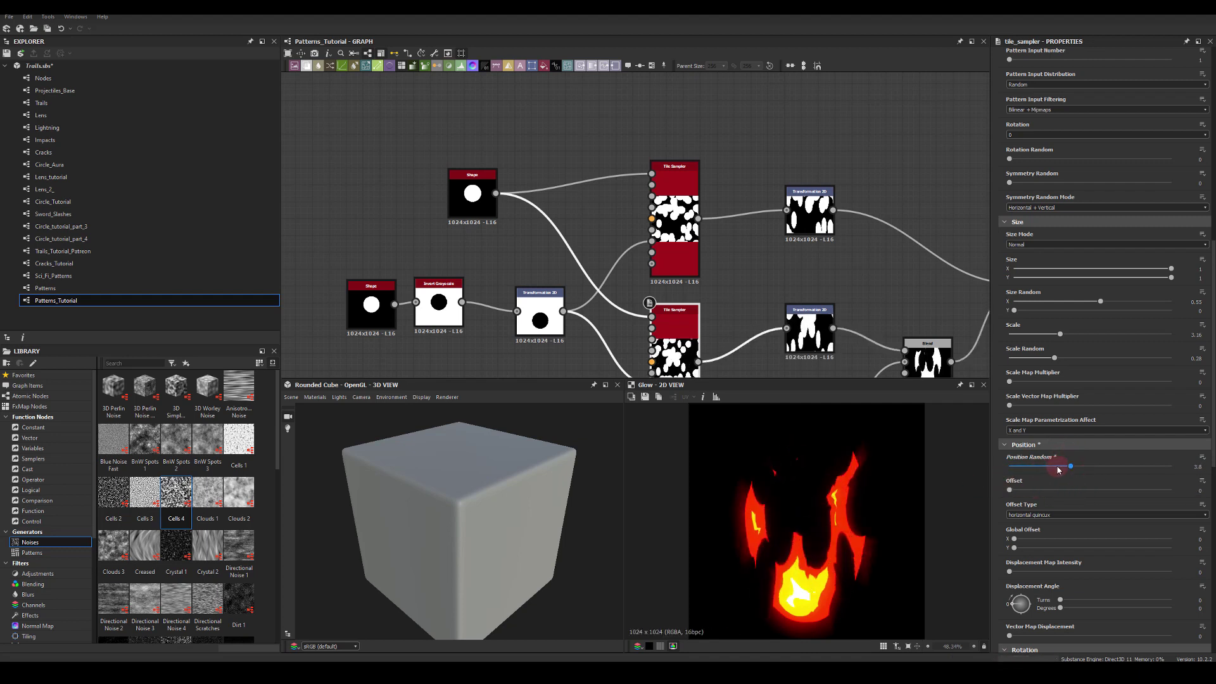
left_click_drag(1057, 470, 1087, 454)
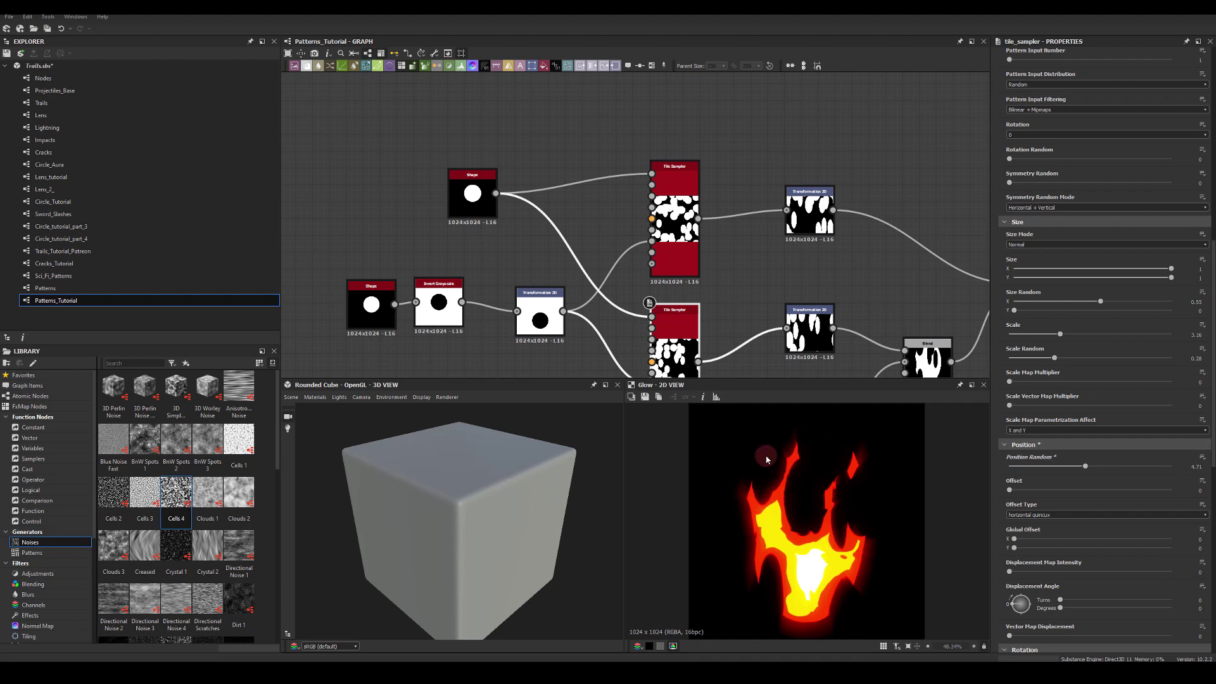
- Set the upper Tile Sampler's offset to about 0.67 and its position random to about 5.64
left_click(671, 210)
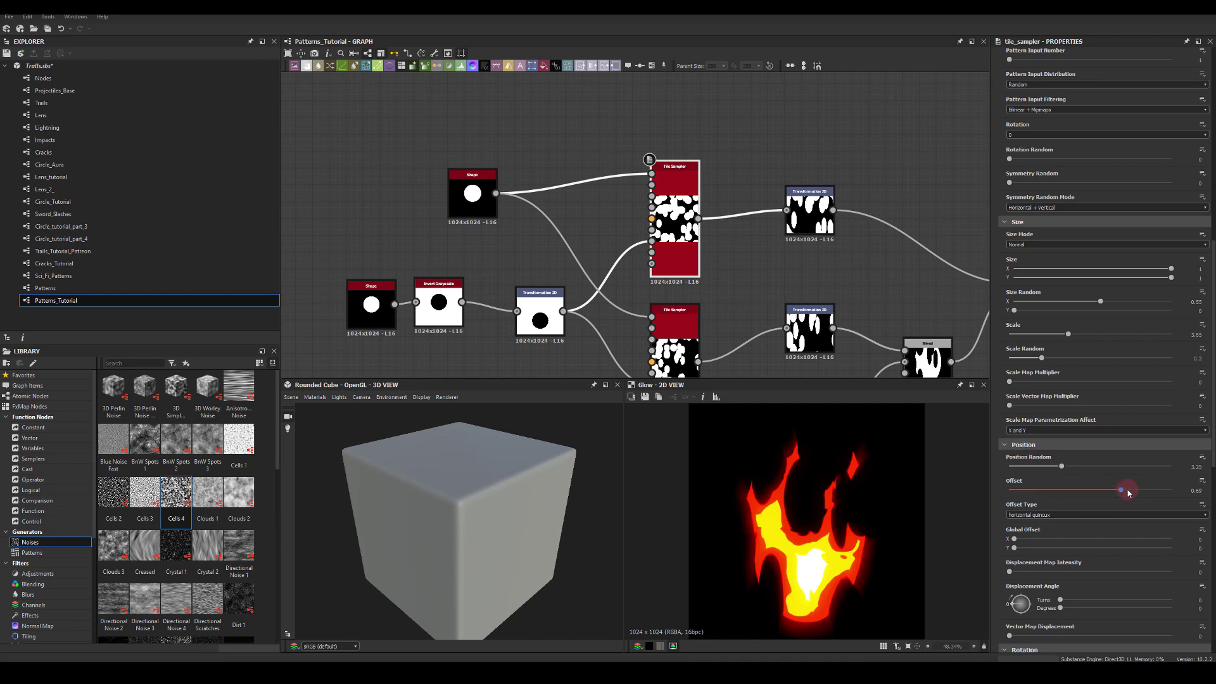
left_click_drag(1118, 492, 1100, 457)
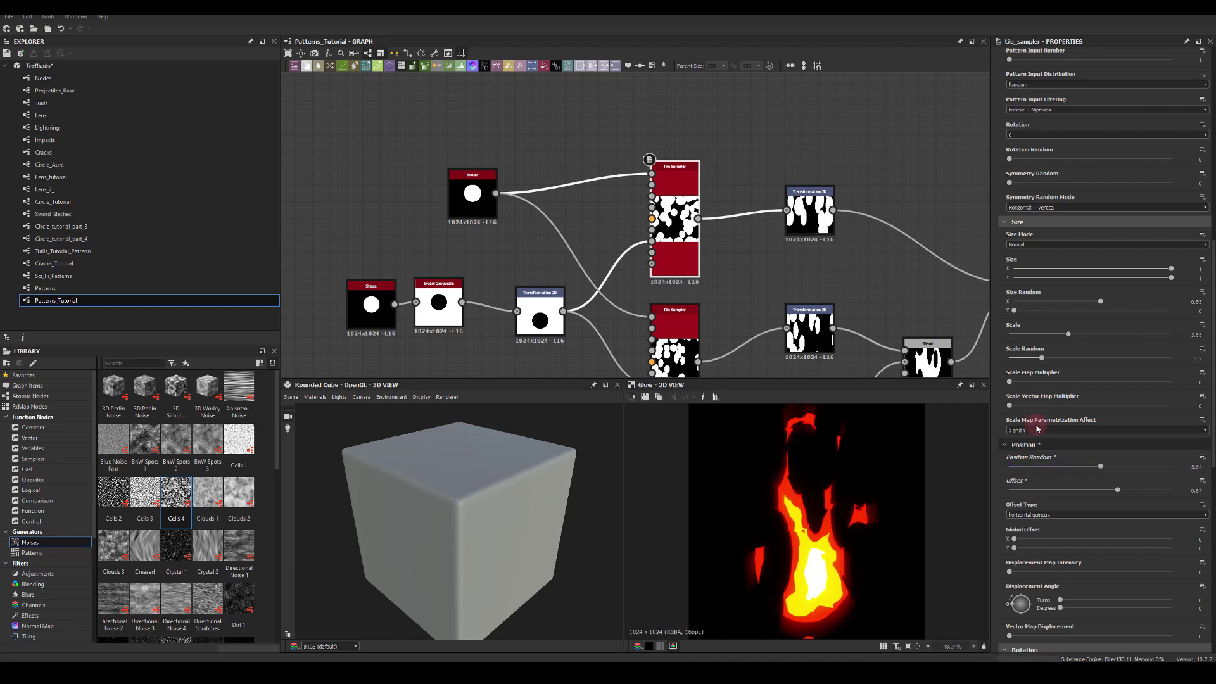
- Enlarge the disc of the Shape feeding the Invert Grayscale, and open the parameters of the Shape feeding both Tile Samplers
middle_click_drag(479, 272, 494, 197)
left_click(403, 242)
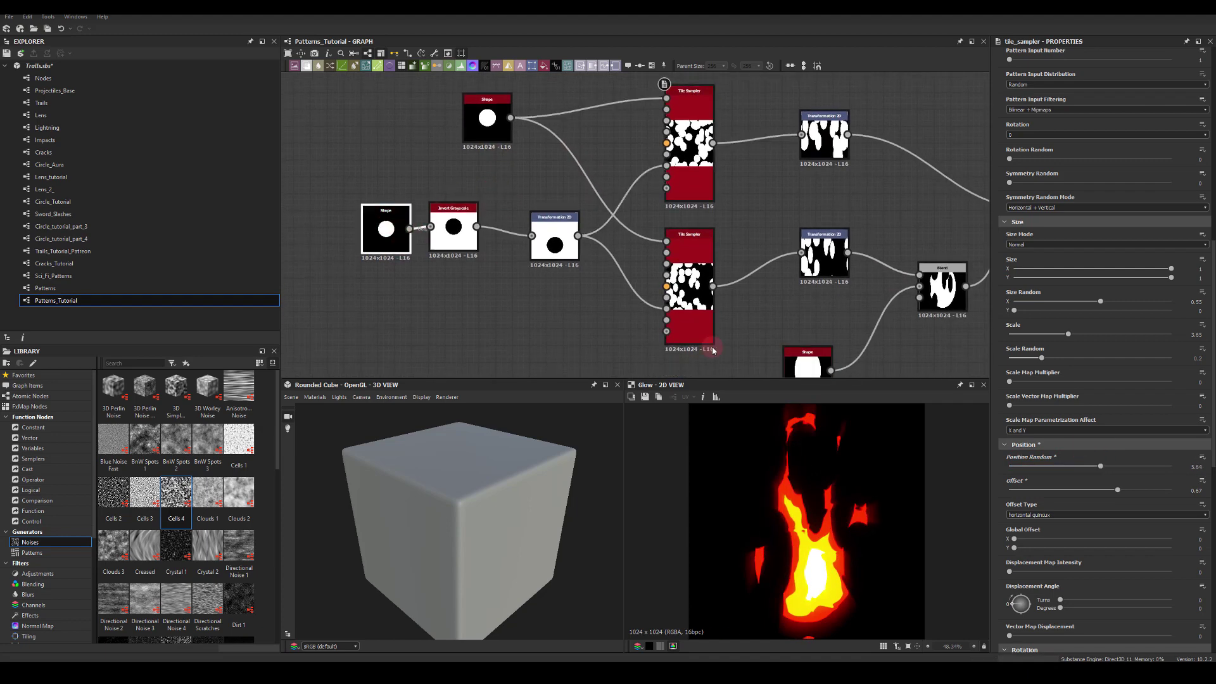
left_click_drag(1059, 483, 1089, 478)
middle_click_drag(447, 322, 558, 346)
left_click(614, 170)
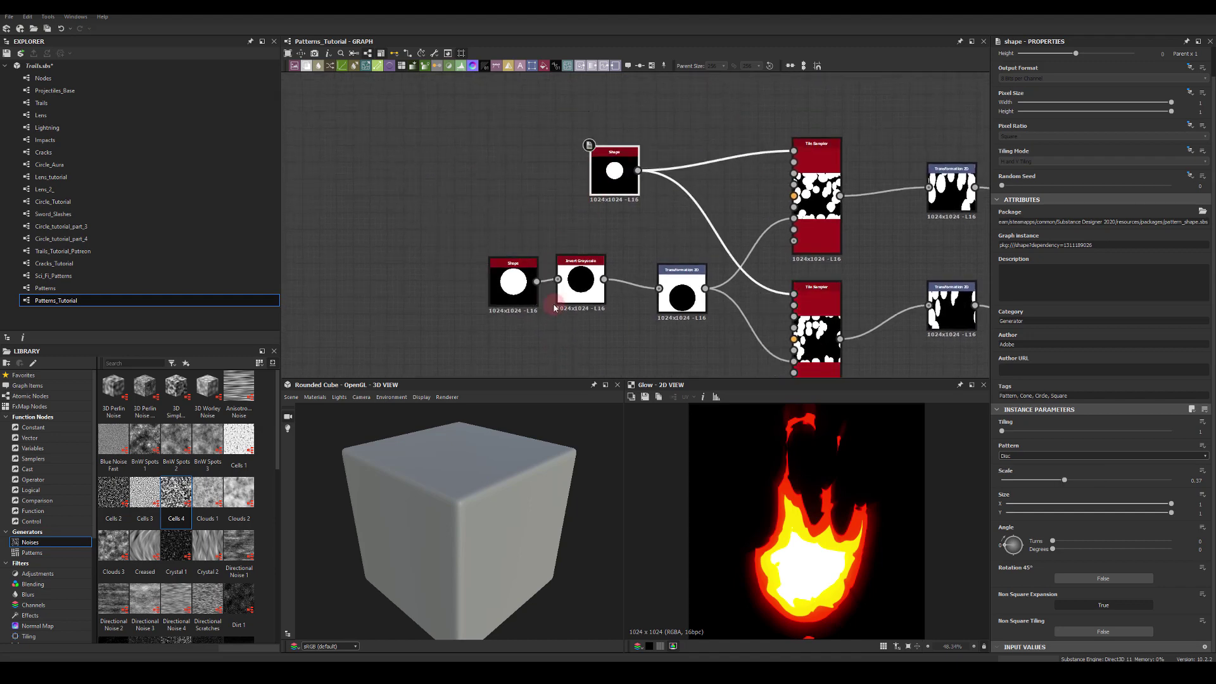
- Reduce the Scale of the Shape feeding both Tile Samplers to 0.3
left_click(679, 293)
left_click(614, 169)
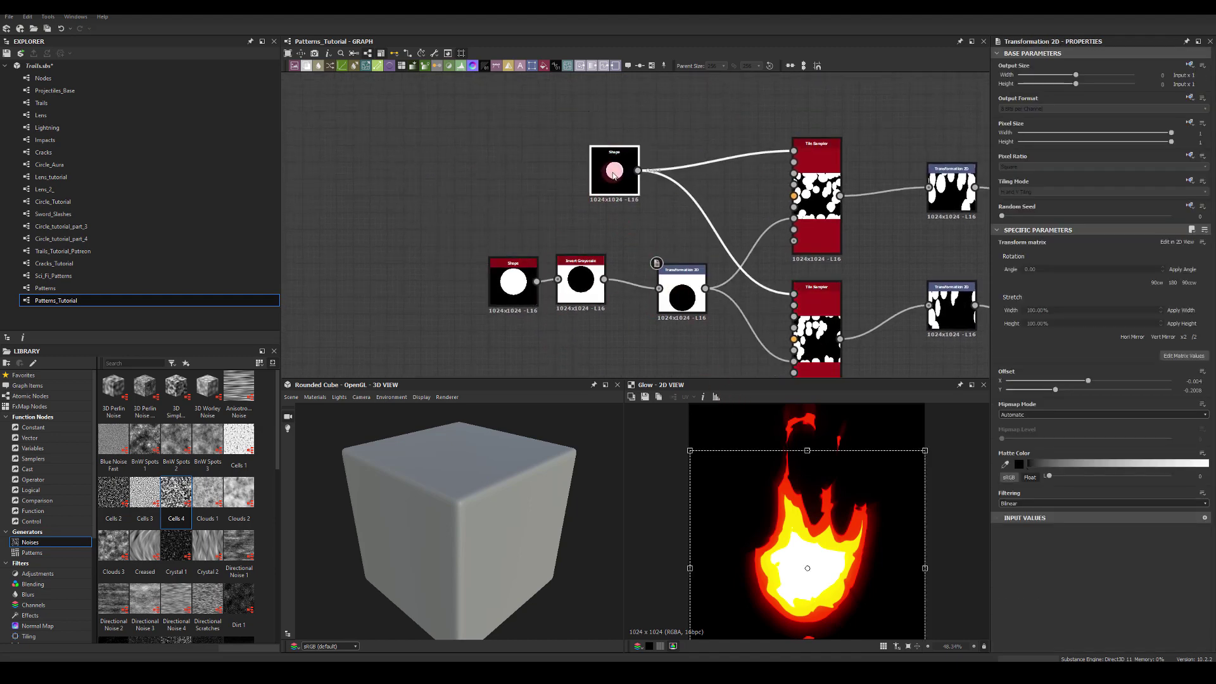
mouse_move(1063, 510)
left_mouse_down()
mouse_move(1073, 515)
mouse_move(1029, 504)
mouse_move(1052, 502)
left_mouse_up()
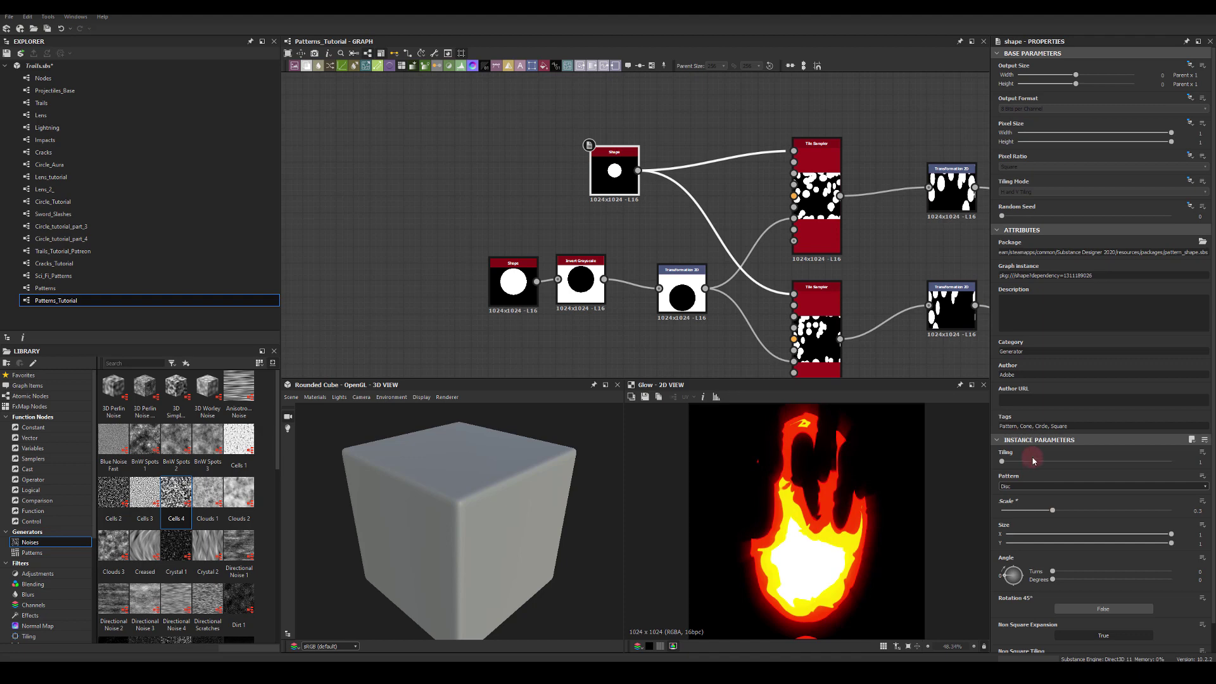
- Try a Tiling of 2 on the Shape feeding both Tile Samplers, return it to 1, and enlarge its Scale slightly
left_click_drag(1003, 463, 1009, 462)
mouse_move(1047, 502)
left_mouse_down()
mouse_move(1093, 512)
mouse_move(1063, 514)
left_mouse_up()
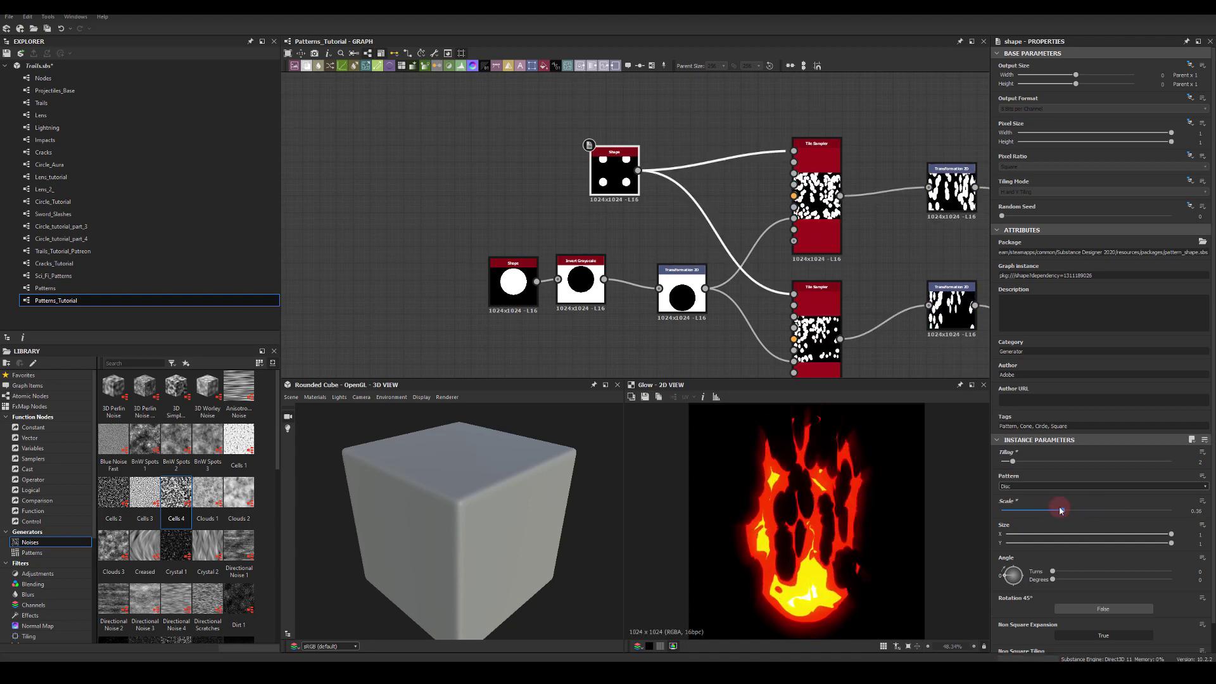
left_click_drag(1010, 464, 1001, 464)
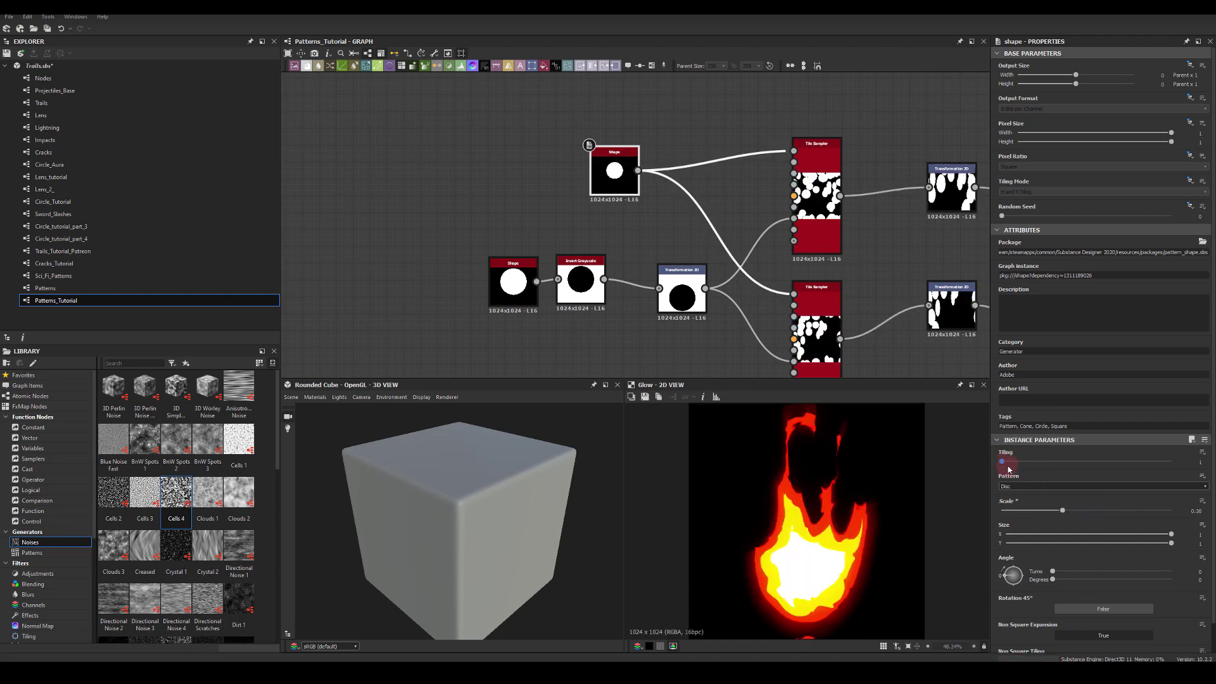
left_click_drag(1060, 513, 1067, 509)
- Set the Tiling Mode of both Transformation 2D nodes fed by the Tile Samplers to an absolute No Tiling
middle_click_drag(870, 262, 632, 199)
left_click(697, 134)
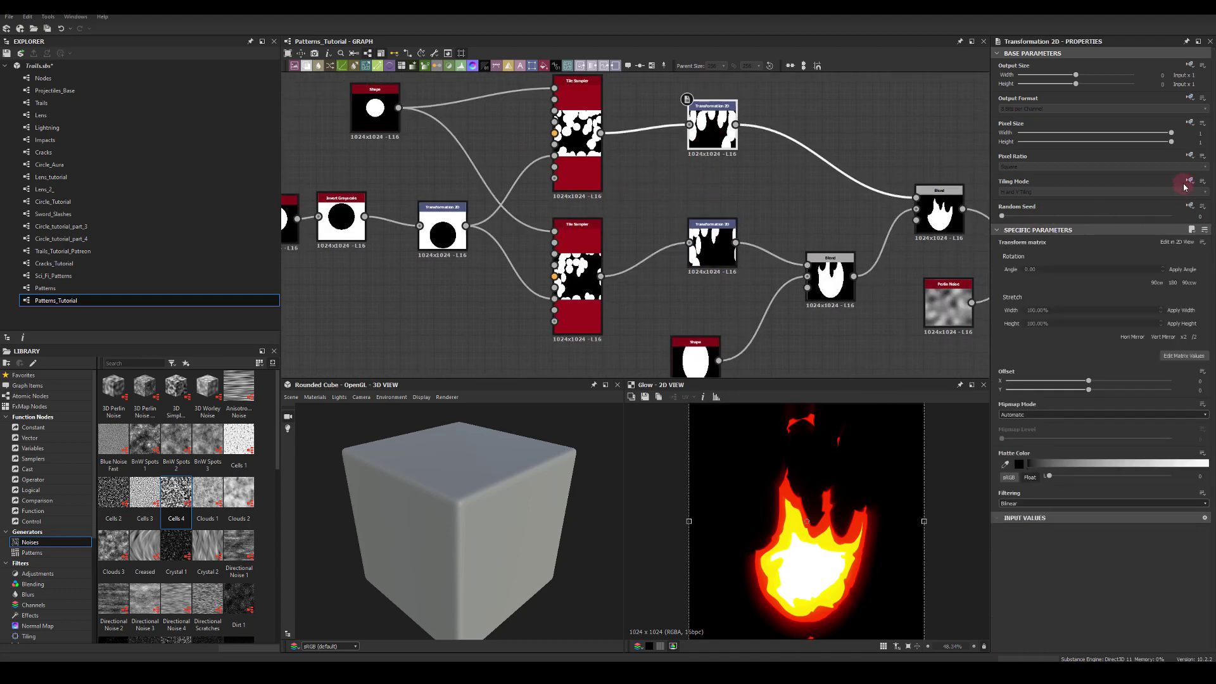
left_click(1017, 191)
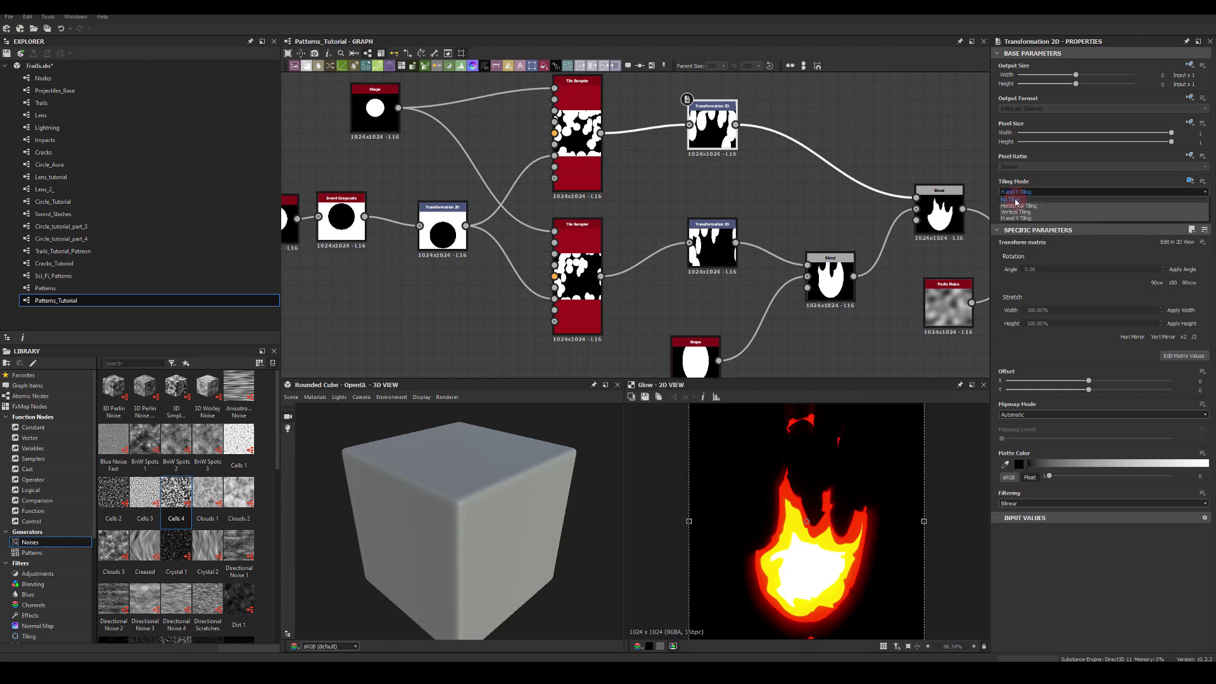
left_click(1016, 200)
left_click(712, 244)
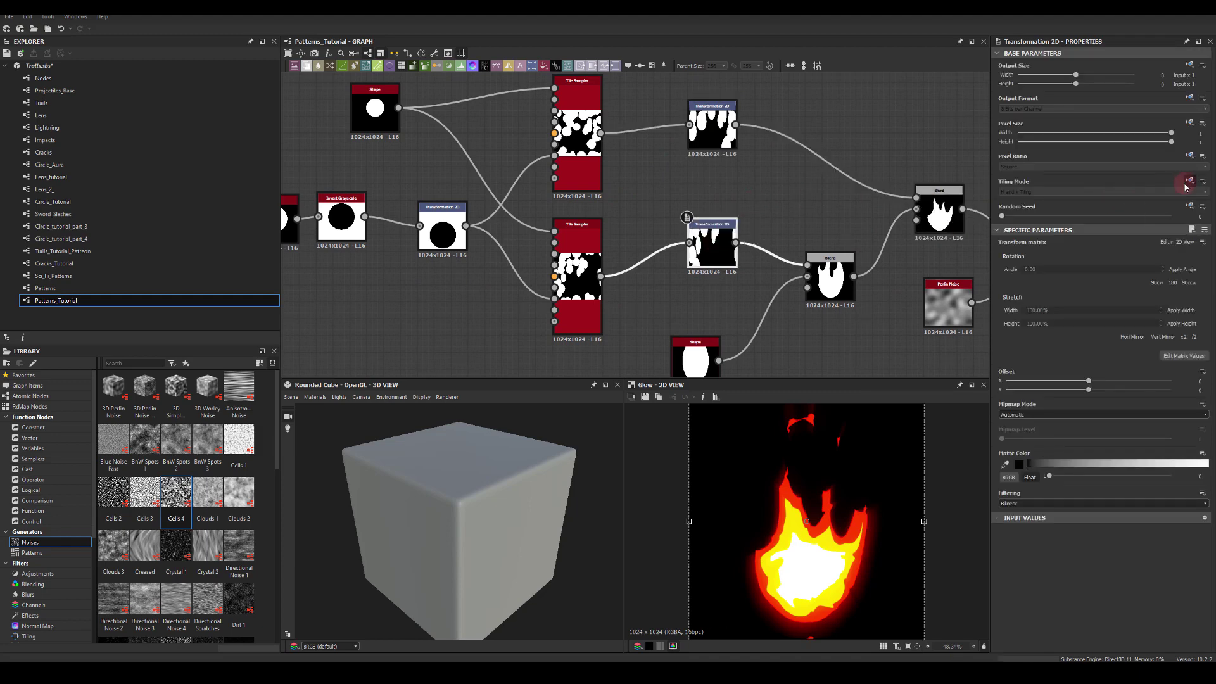
left_click(1028, 191)
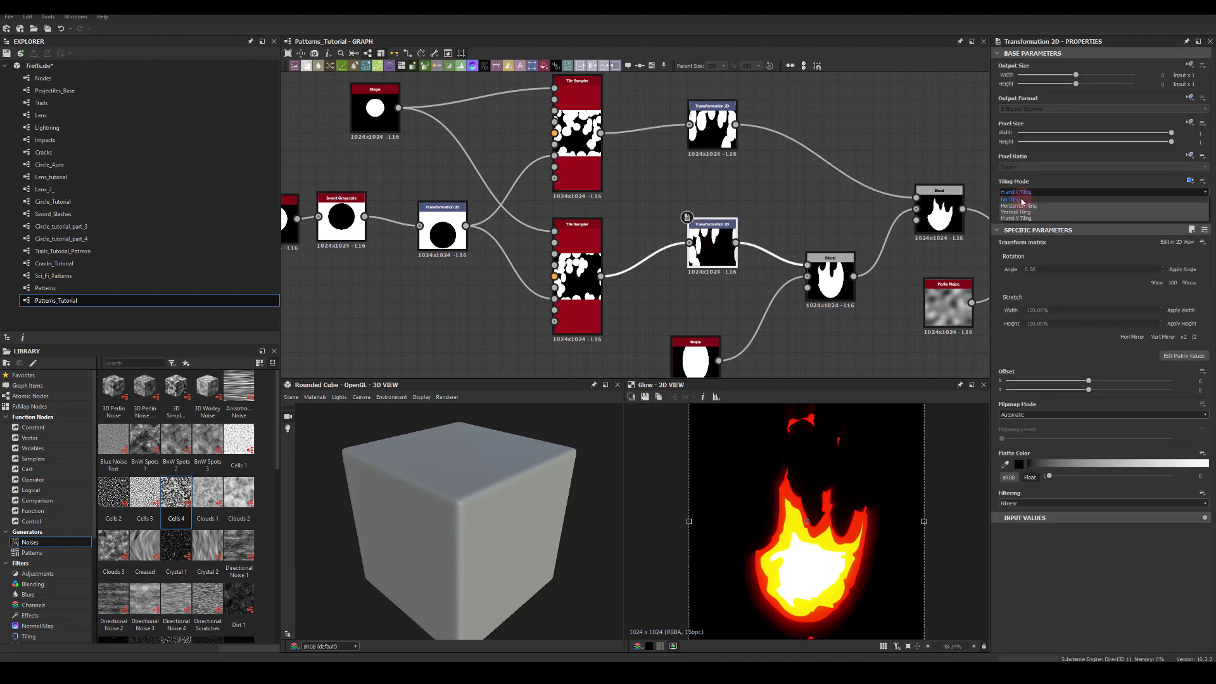
left_click(1019, 201)
left_click(898, 93)
- Insert a Transformation 2D node between the Perlin Noise Warp and the Warp driven by the blurred Cells 4
middle_click_drag(769, 200, 743, 166)
middle_click_drag(638, 174, 474, 147)
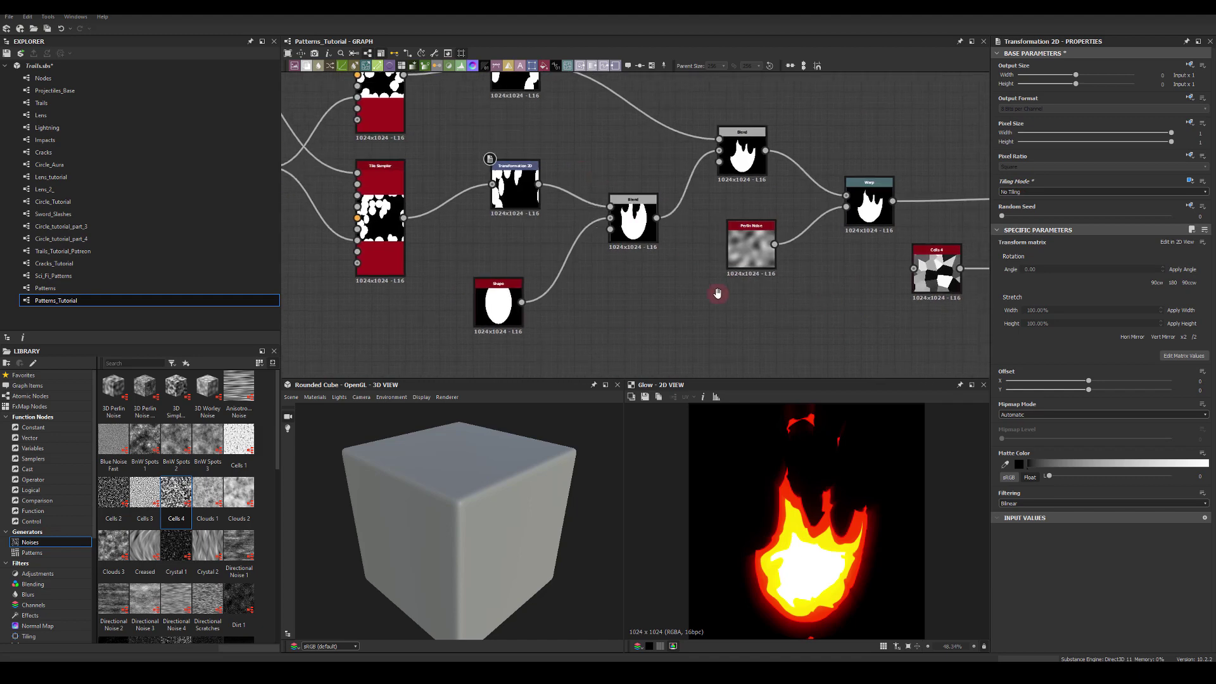
middle_click_drag(716, 293, 479, 273)
middle_click_drag(889, 305, 511, 262)
middle_click_drag(881, 313, 981, 329)
middle_click_drag(310, 252, 635, 338)
middle_click_drag(716, 196, 616, 159)
left_click_drag(601, 207, 686, 165)
left_click(707, 179)
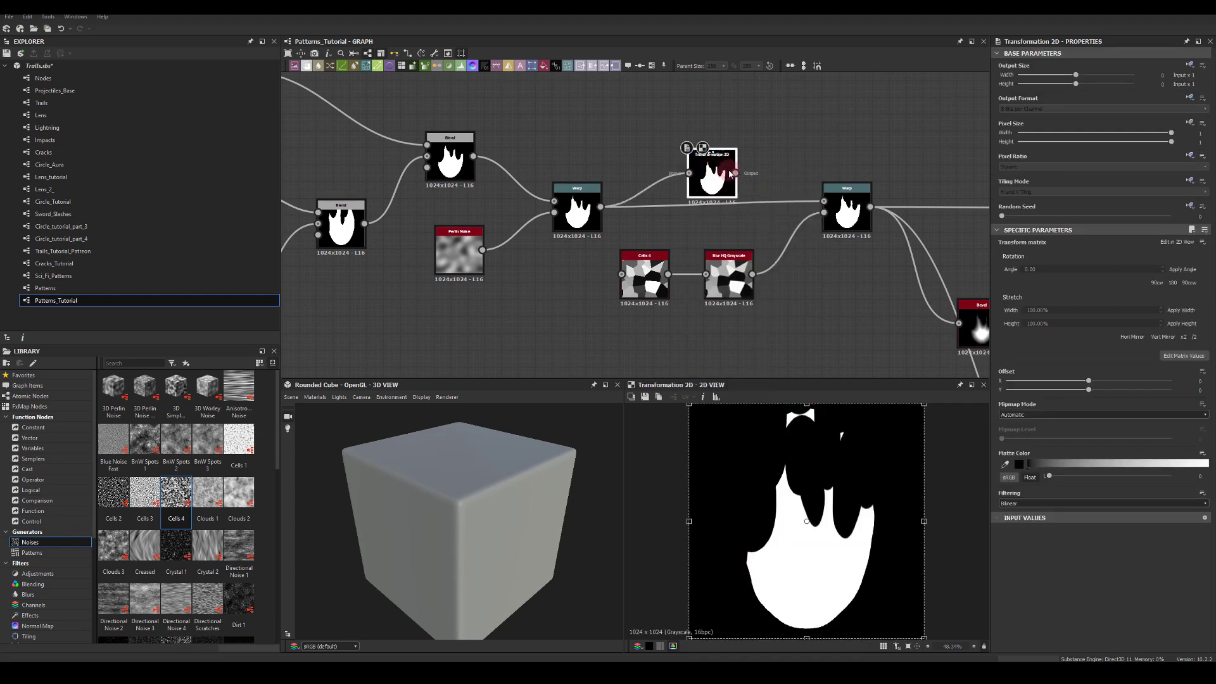
left_click_drag(818, 205, 823, 202)
- Shrink the flame slightly in the new Transformation 2D and set the node's Tiling Mode to an absolute No Tiling
left_click(913, 421)
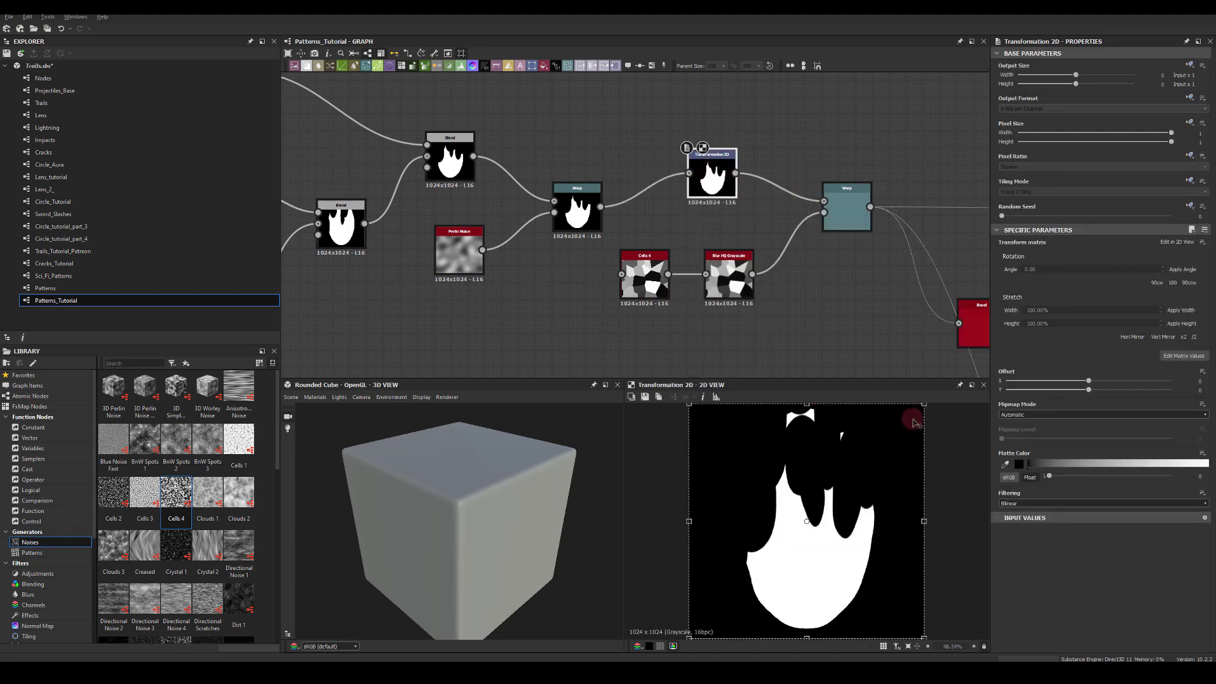
left_click_drag(924, 404, 913, 416)
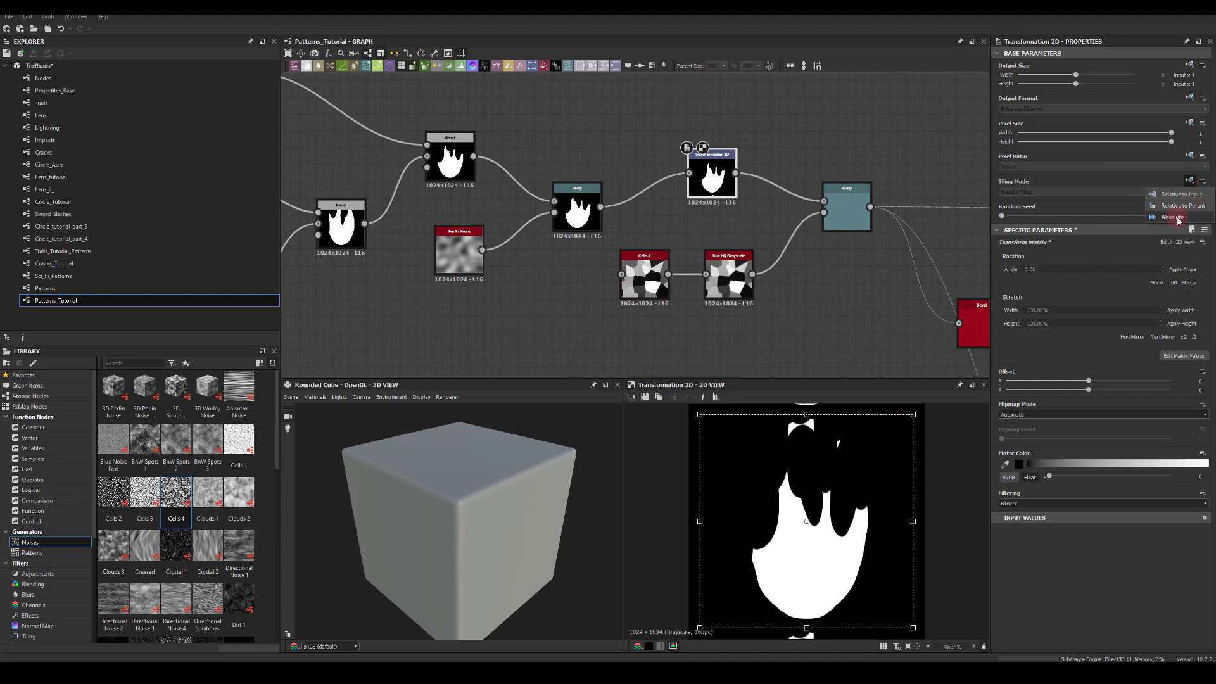
left_click(1022, 191)
left_click(1016, 200)
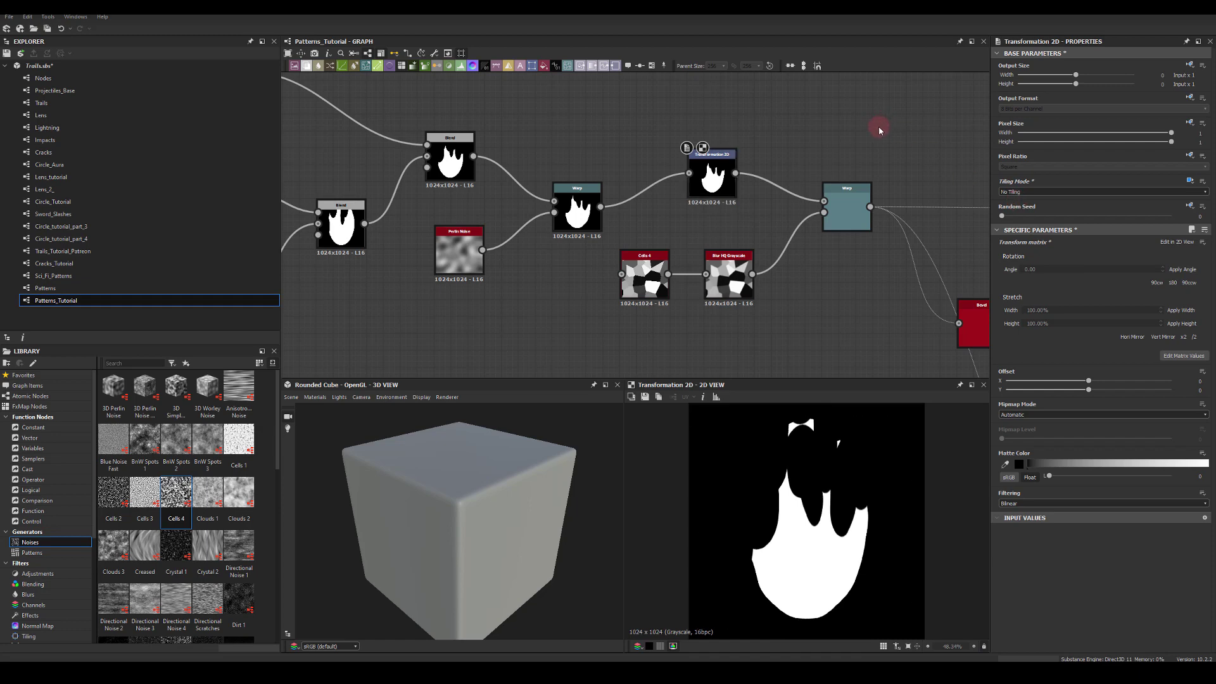
- Show the Glow node in the 2D view and set the Scale of the Shape feeding the Invert Grayscale to 0.4
scroll(791, 224, "down", 5)
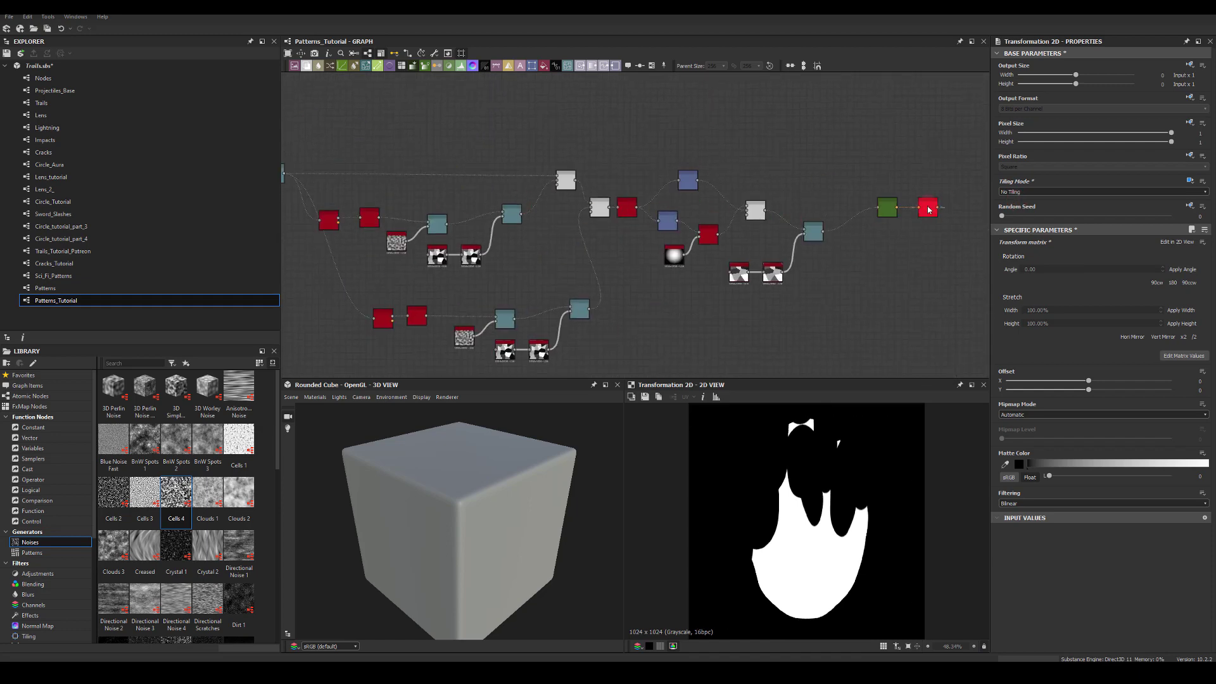
double_click(928, 210)
middle_click_drag(501, 233, 846, 215)
middle_click_drag(564, 212, 883, 252)
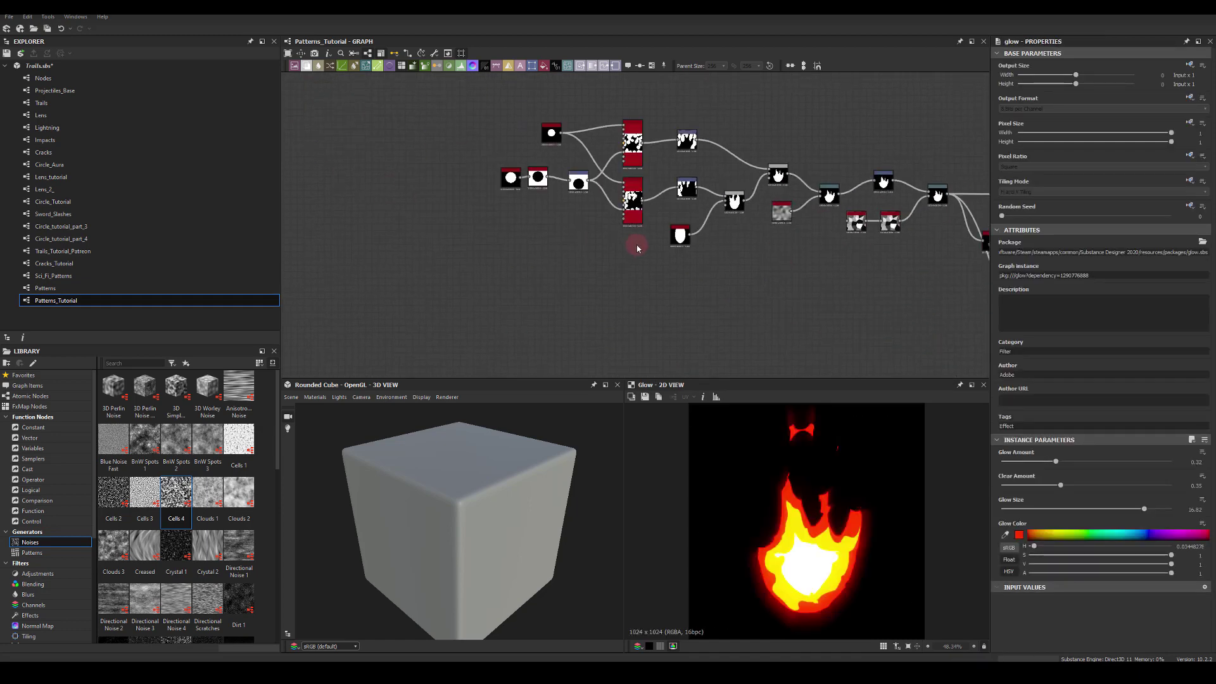
scroll(639, 247, "up", 2)
middle_click_drag(658, 234, 702, 313)
scroll(572, 264, "up", 1)
middle_click_drag(563, 257, 602, 301)
scroll(603, 301, "up", 3)
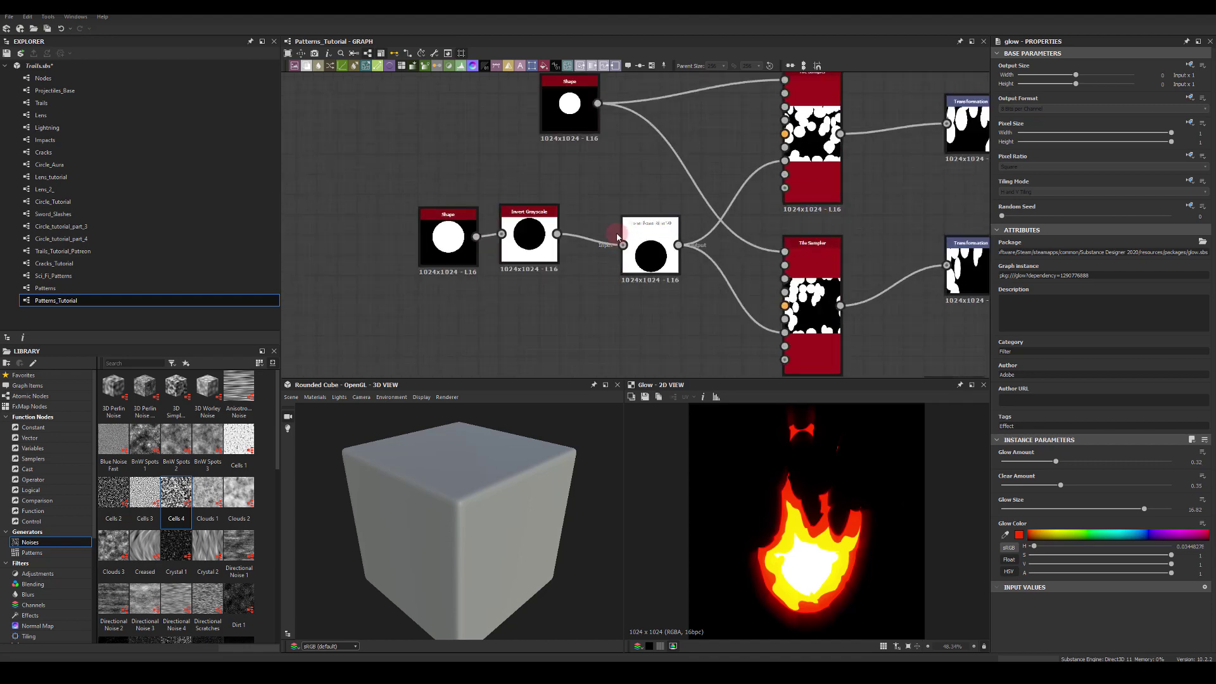
left_click(448, 239)
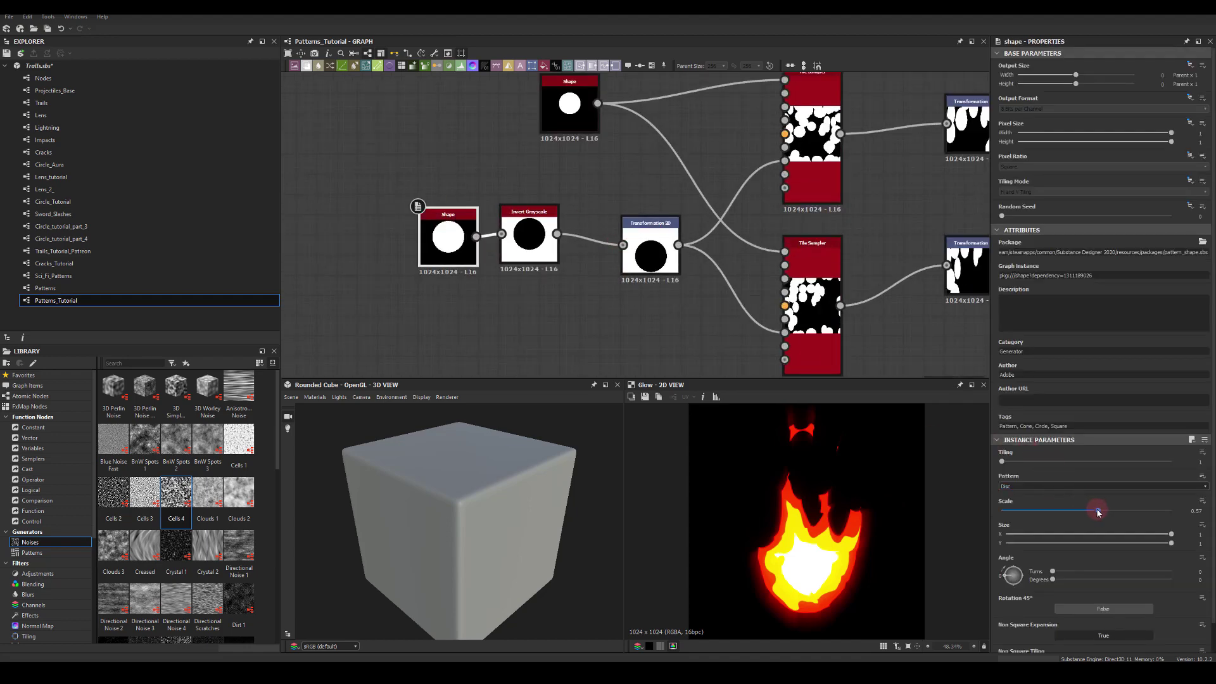
left_click_drag(1097, 511, 1070, 519)
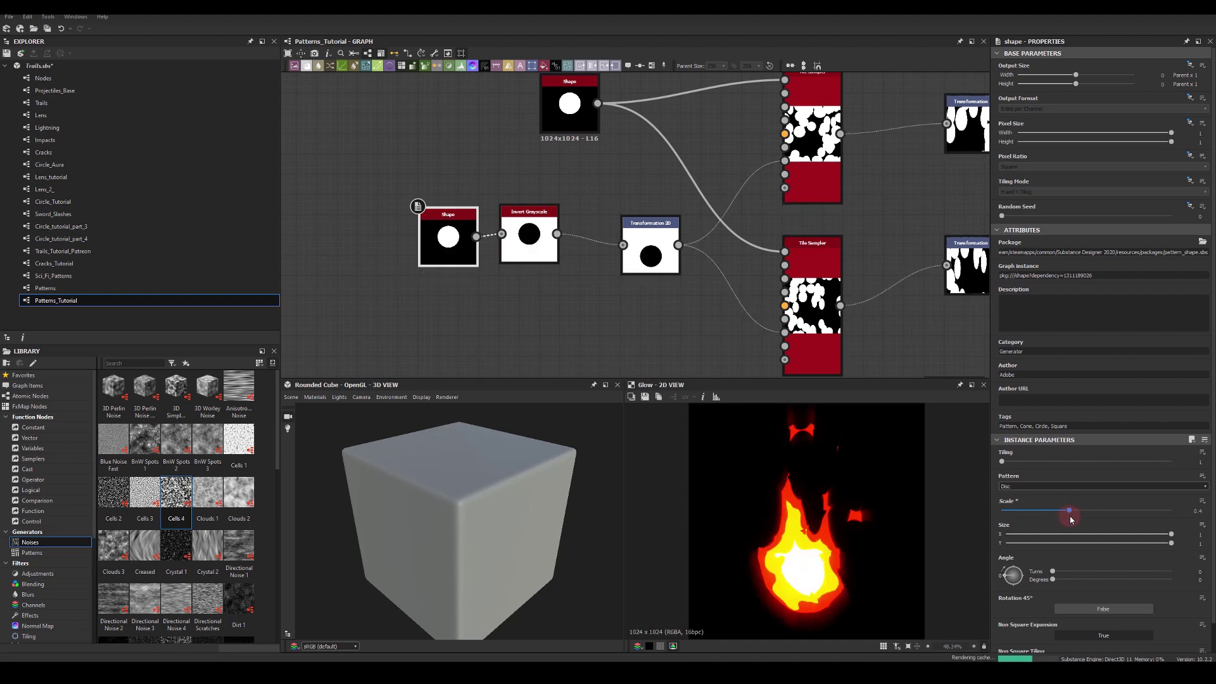
left_click_drag(1164, 537, 1193, 553)
left_click(1171, 544)
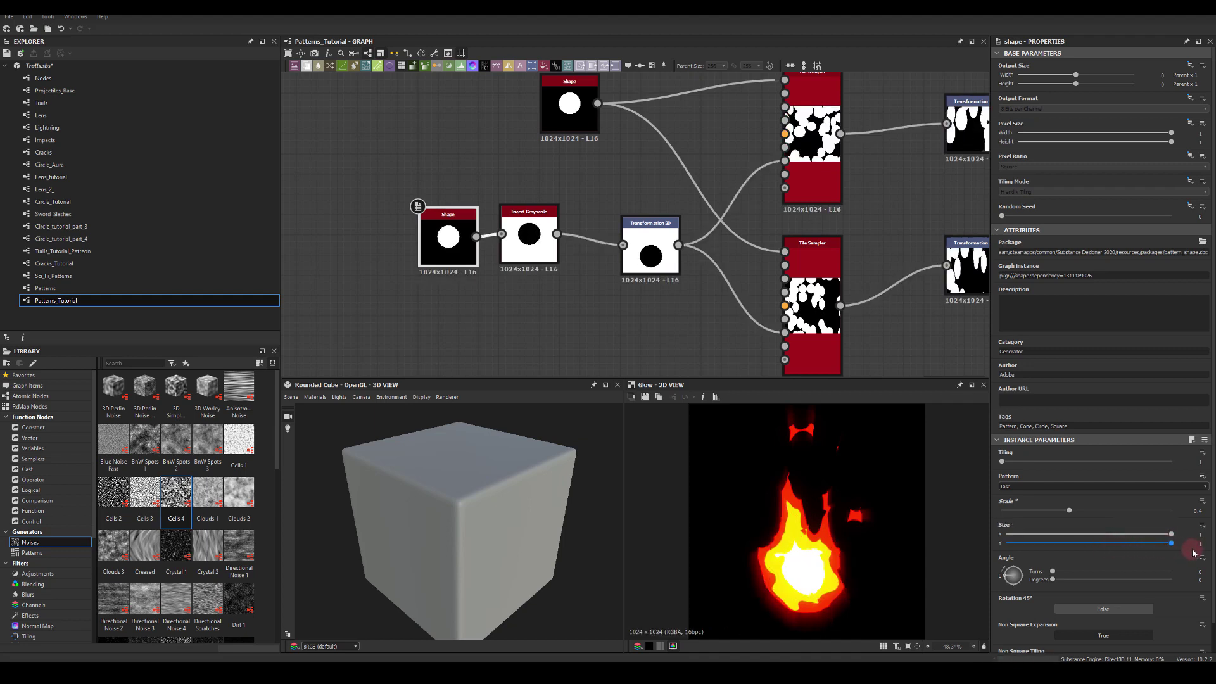
- Set the Scale of the Shape feeding both Tile Samplers to 0.37
middle_click_drag(602, 192, 574, 219)
left_click(552, 134)
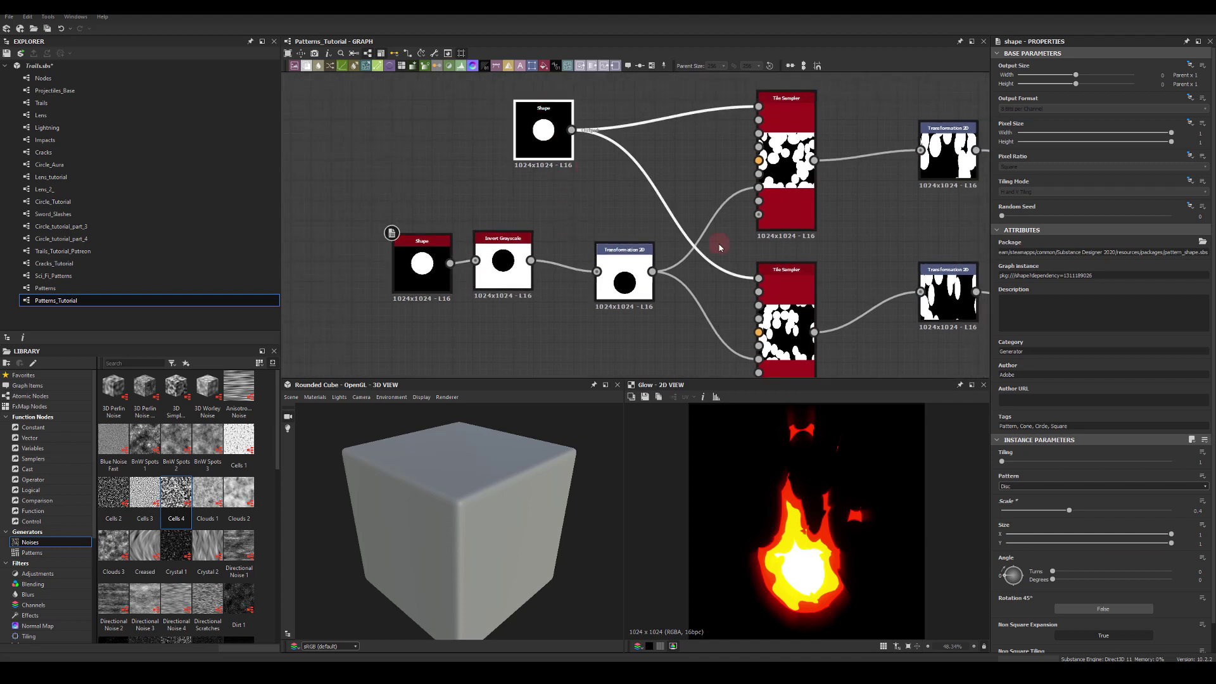
left_click_drag(1069, 511, 1063, 510)
- Set the upper Tile Sampler's X Amount to 8 and Y Amount to 11, and its input Shape's Scale to 0.43
left_click(786, 145)
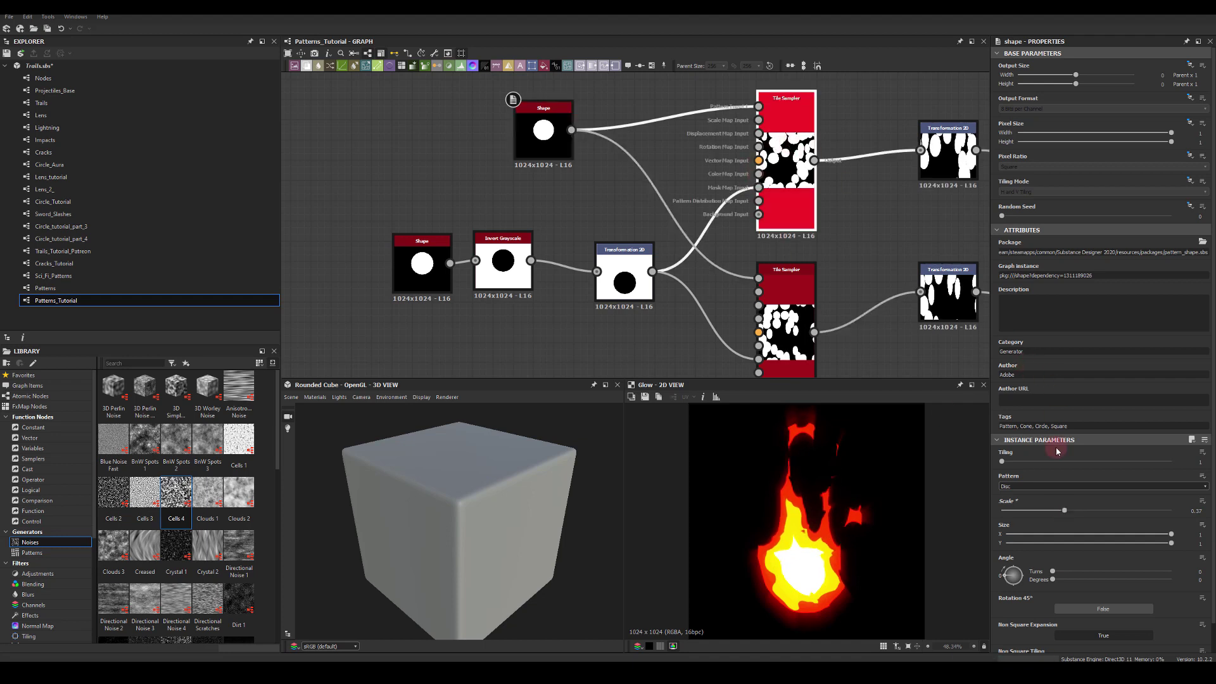
mouse_move(1015, 467)
left_mouse_down()
mouse_move(1017, 486)
mouse_move(1031, 485)
left_mouse_up()
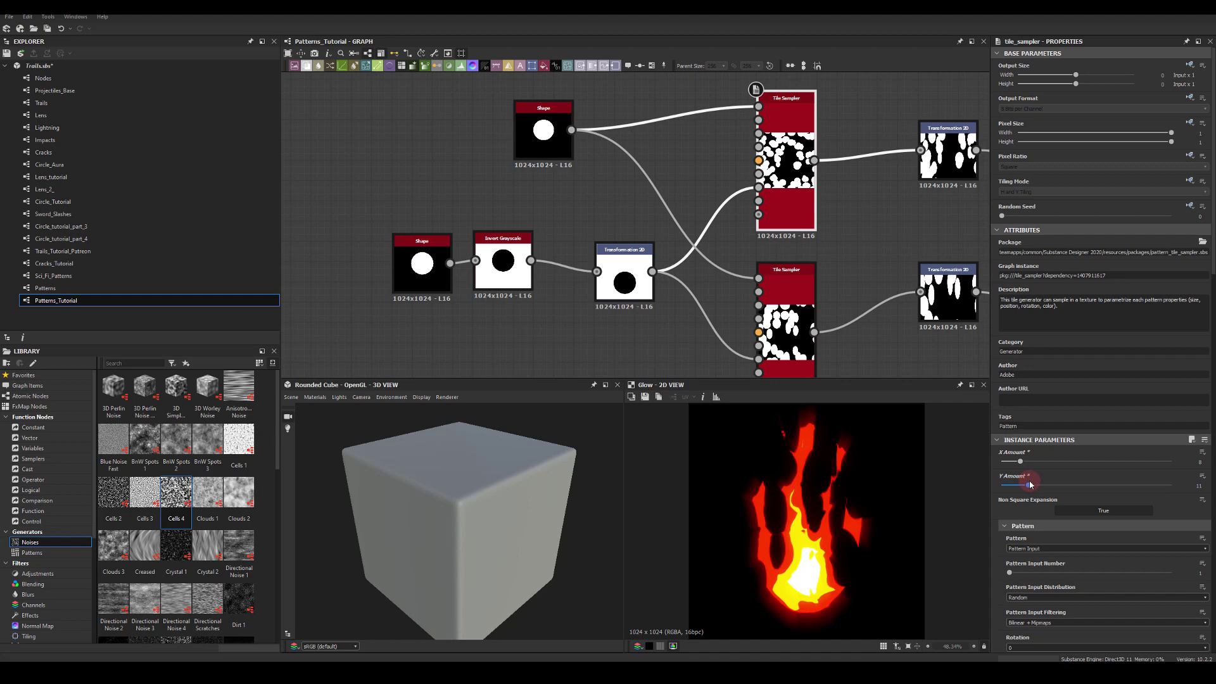
left_click(543, 137)
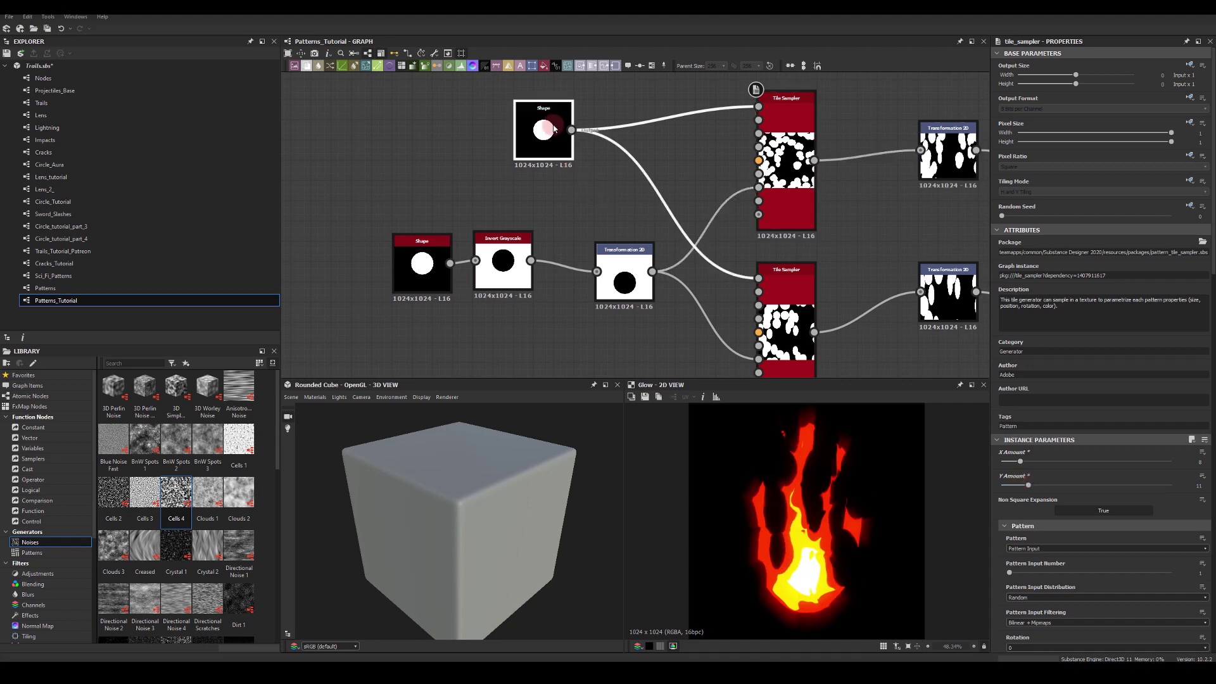
left_click_drag(1063, 510, 1074, 511)
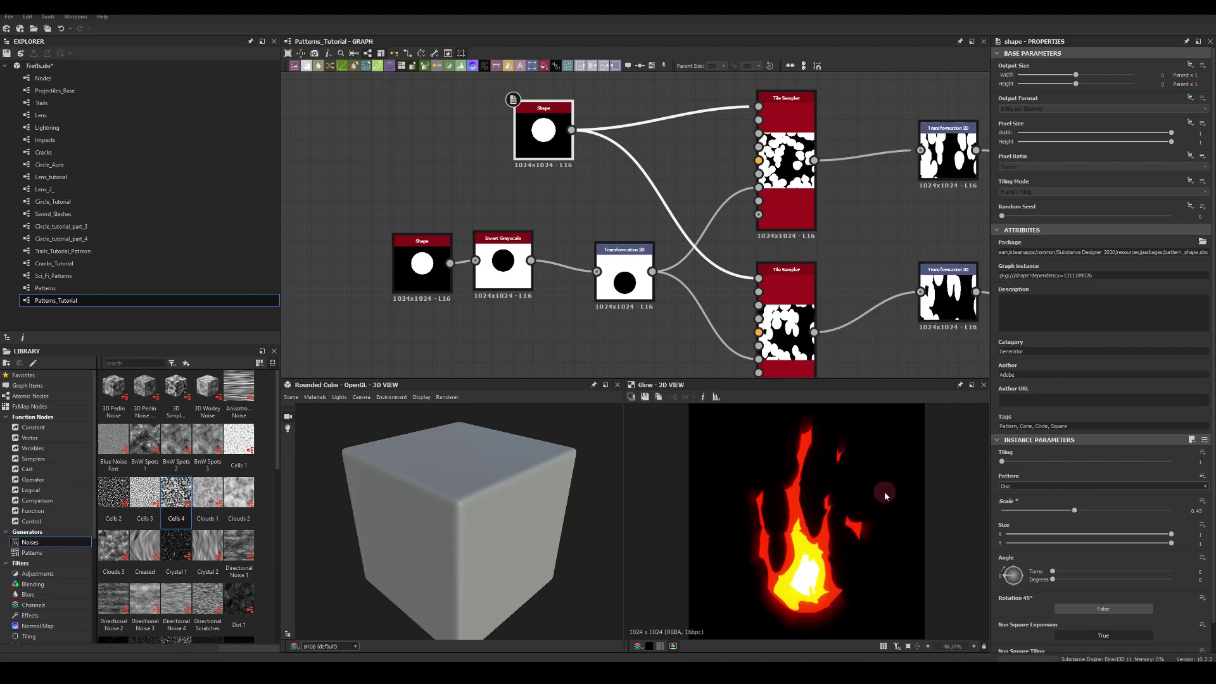
- Lower the Threshold value of the upper flame layer's Threshold node to about 0.1
middle_click_drag(855, 269, 565, 235)
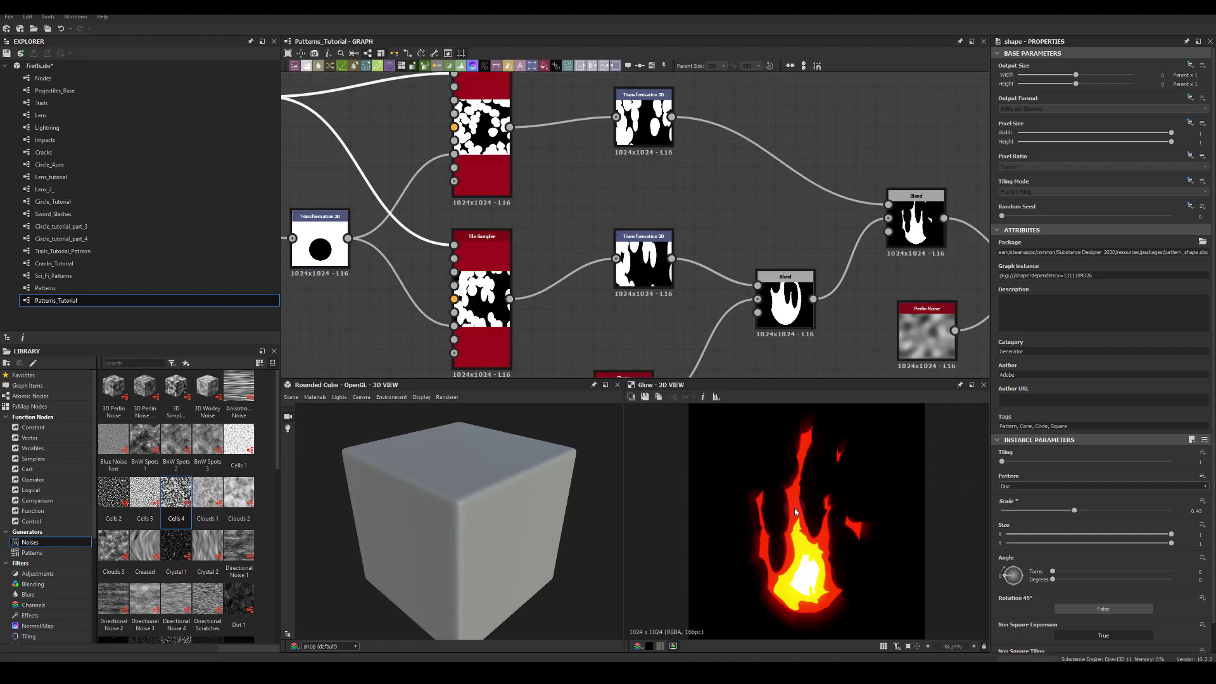
middle_click_drag(785, 260, 542, 153)
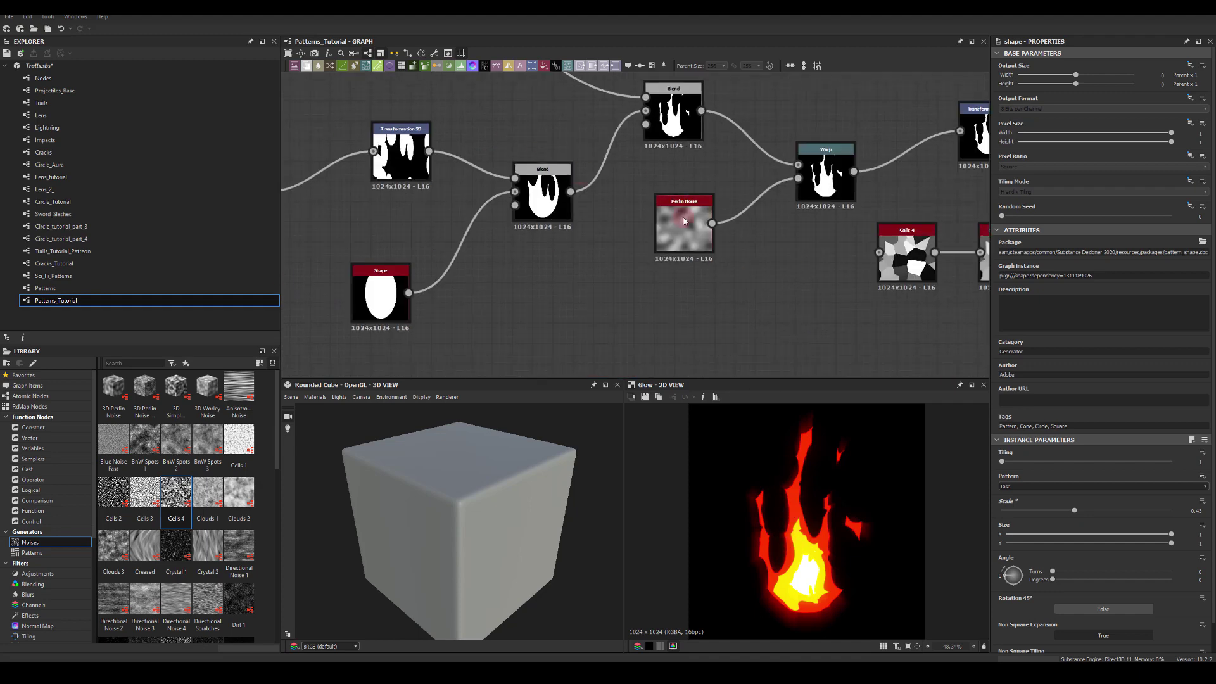
scroll(780, 272, "down", 2)
mouse_move(780, 273)
middle_mouse_down()
mouse_move(569, 273)
mouse_move(554, 194)
middle_mouse_up()
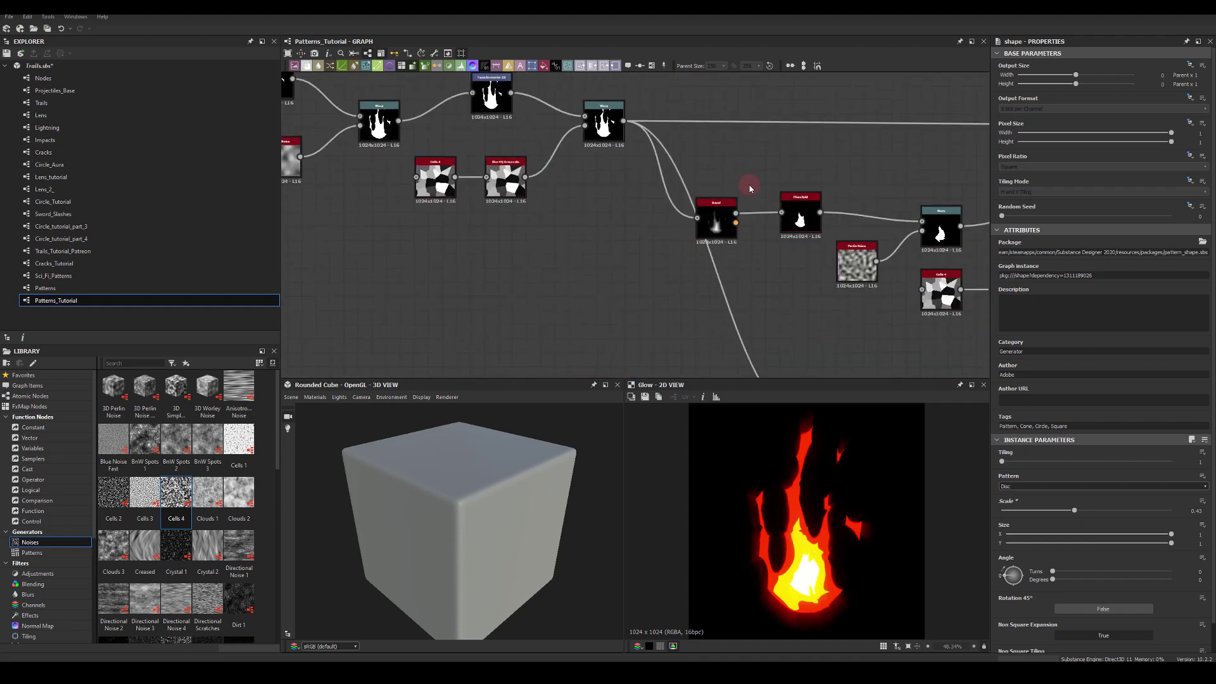
middle_click_drag(749, 188, 661, 152)
left_click(711, 181)
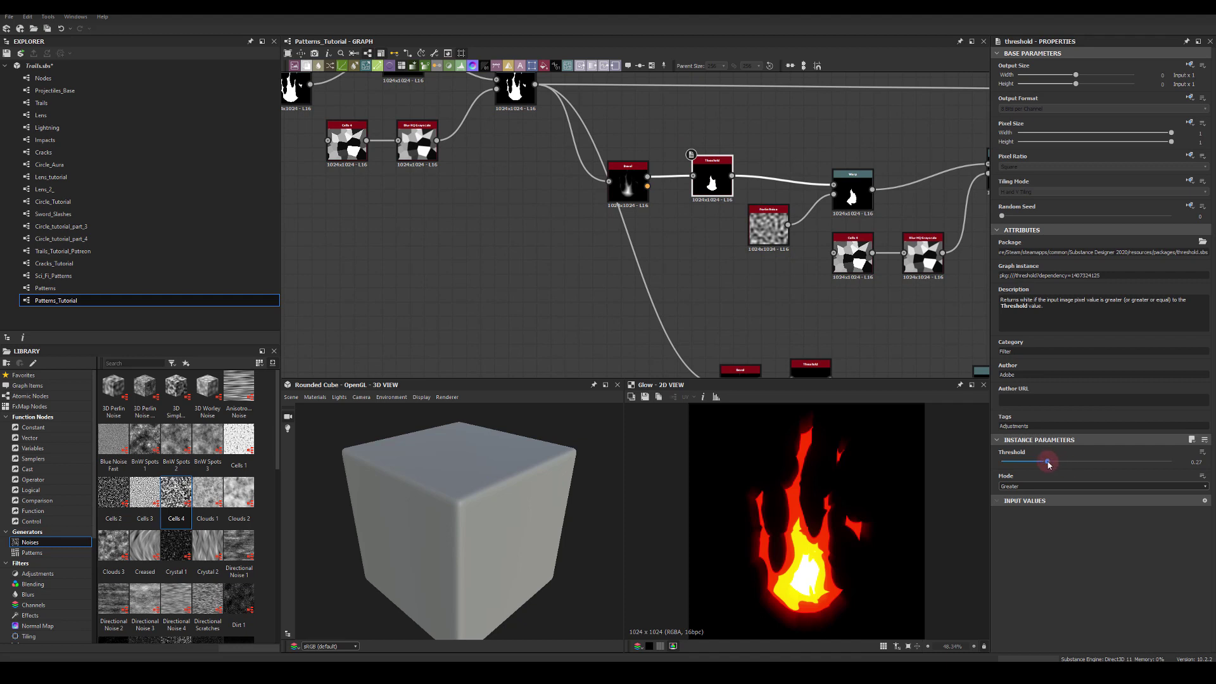
left_click_drag(1048, 464, 1018, 467)
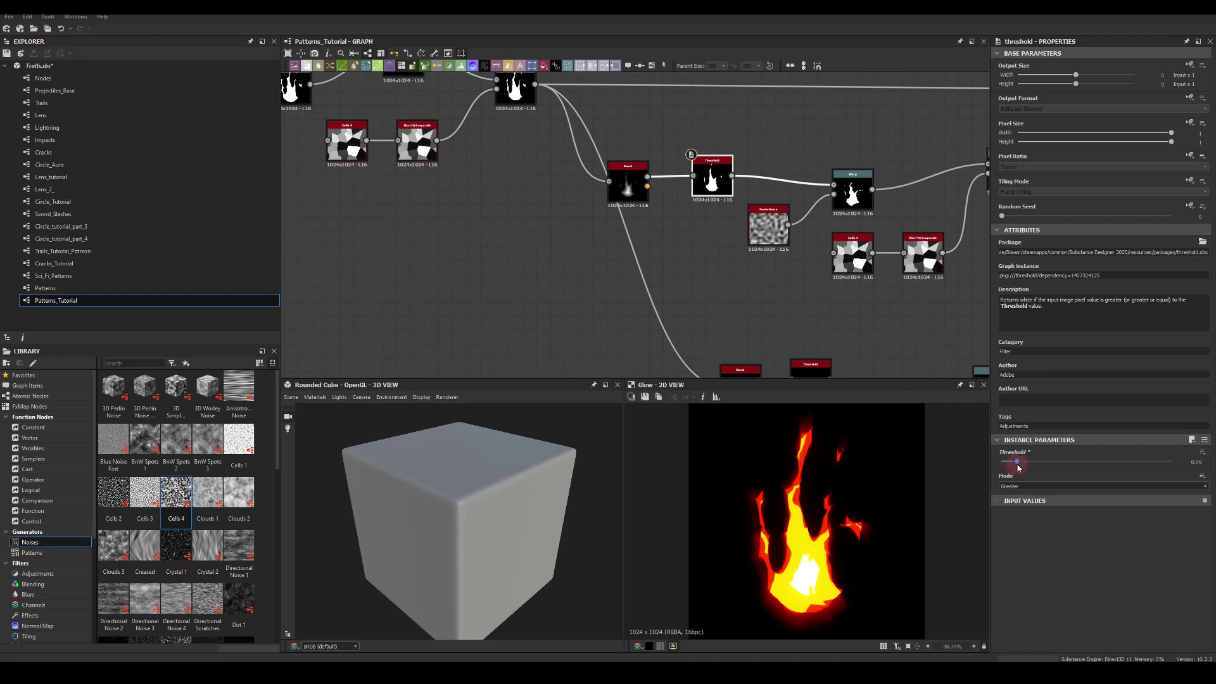
- Lower the Threshold value of the lower, innermost flame layer's Threshold node to 0.38
middle_click_drag(723, 221, 594, 98)
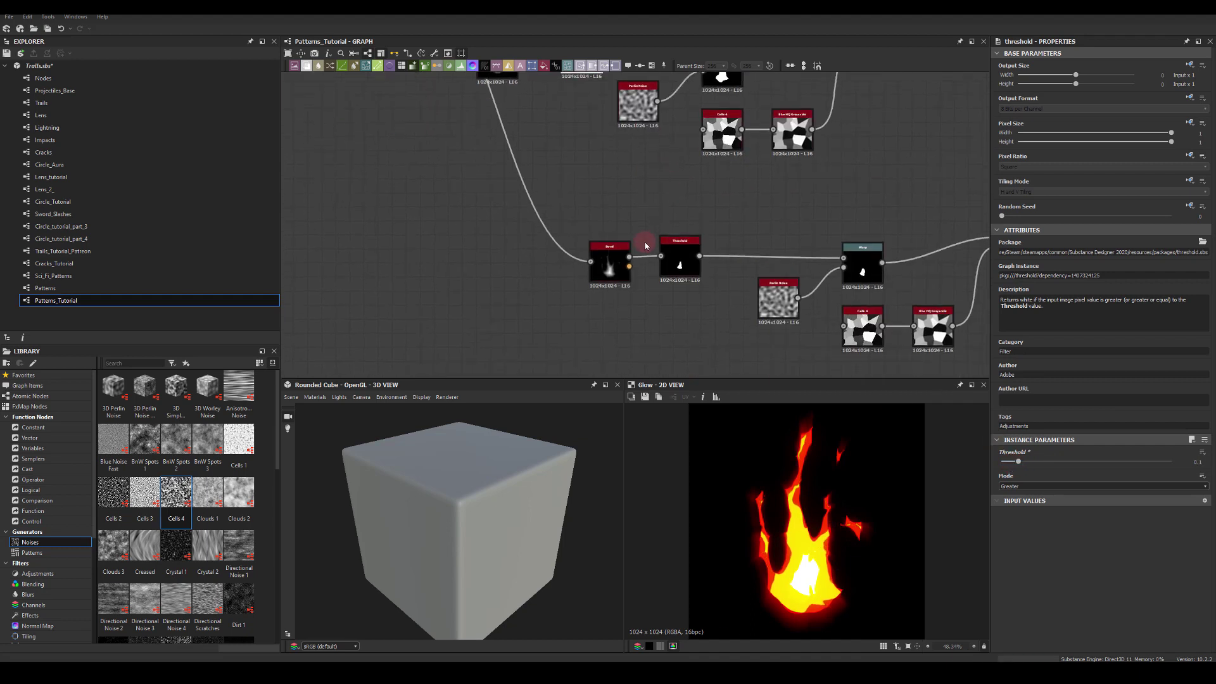
left_click(681, 265)
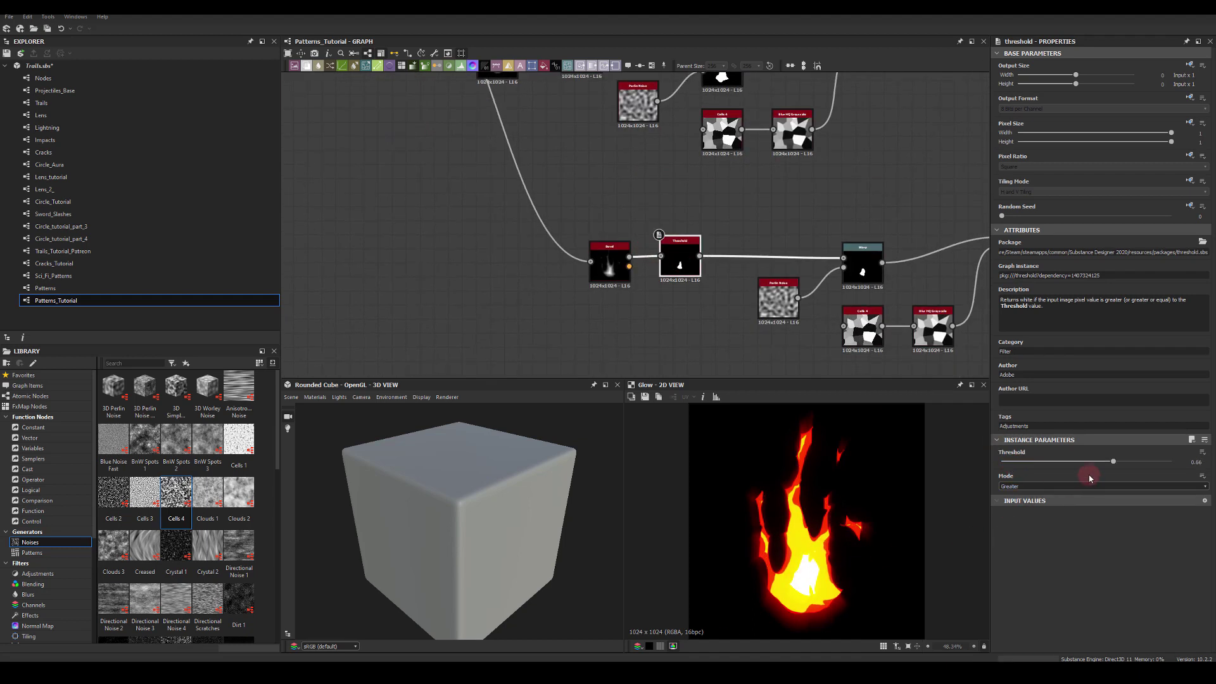
left_click_drag(1111, 467, 1072, 466)
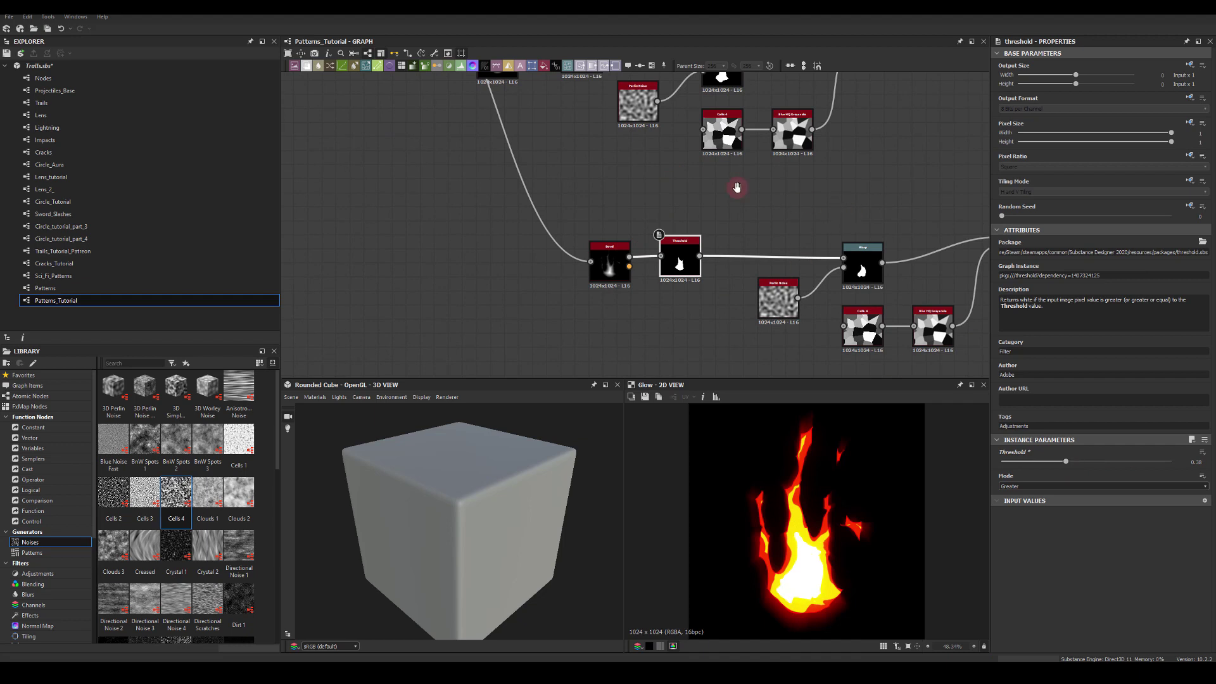
- Follow the graph to its final Glow node and display that node's output and parameters
middle_click_drag(737, 188, 519, 159)
scroll(608, 234, "up", 1)
middle_click_drag(792, 289, 758, 302)
middle_click_drag(725, 143, 685, 153)
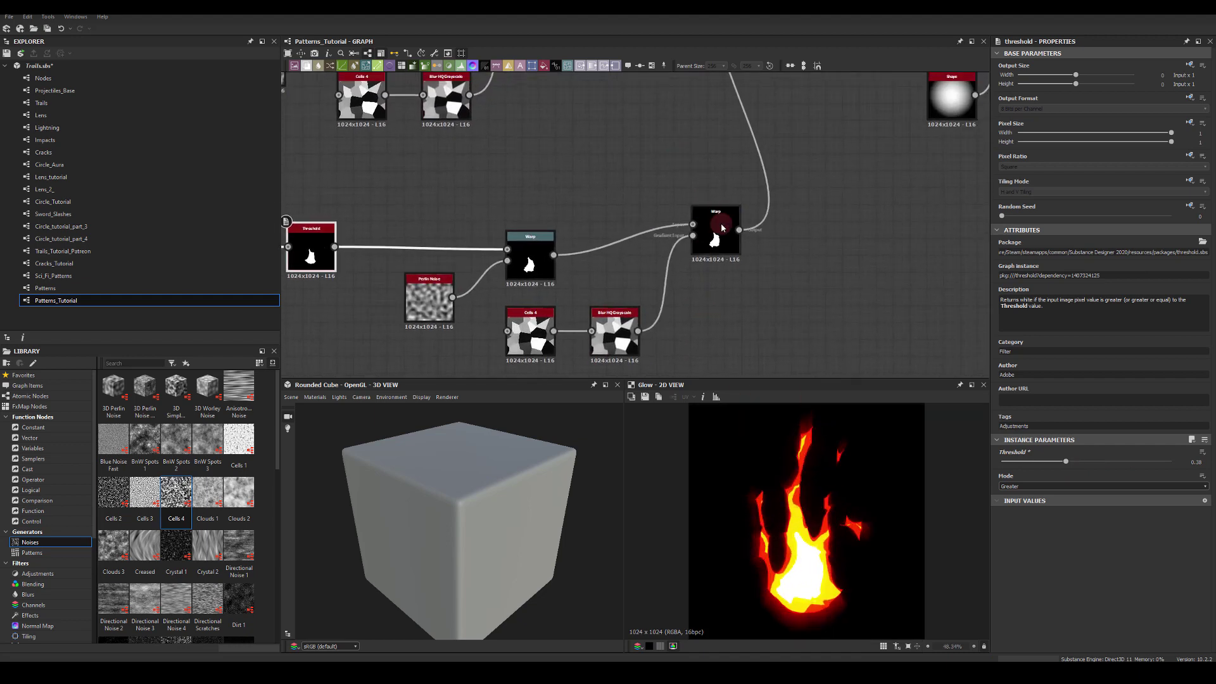
scroll(772, 312, "down", 3)
mouse_move(726, 236)
middle_mouse_down()
mouse_move(554, 233)
mouse_move(462, 211)
middle_mouse_up()
middle_click_drag(875, 235, 670, 287)
left_click(681, 248)
left_click(704, 179)
left_click(704, 179)
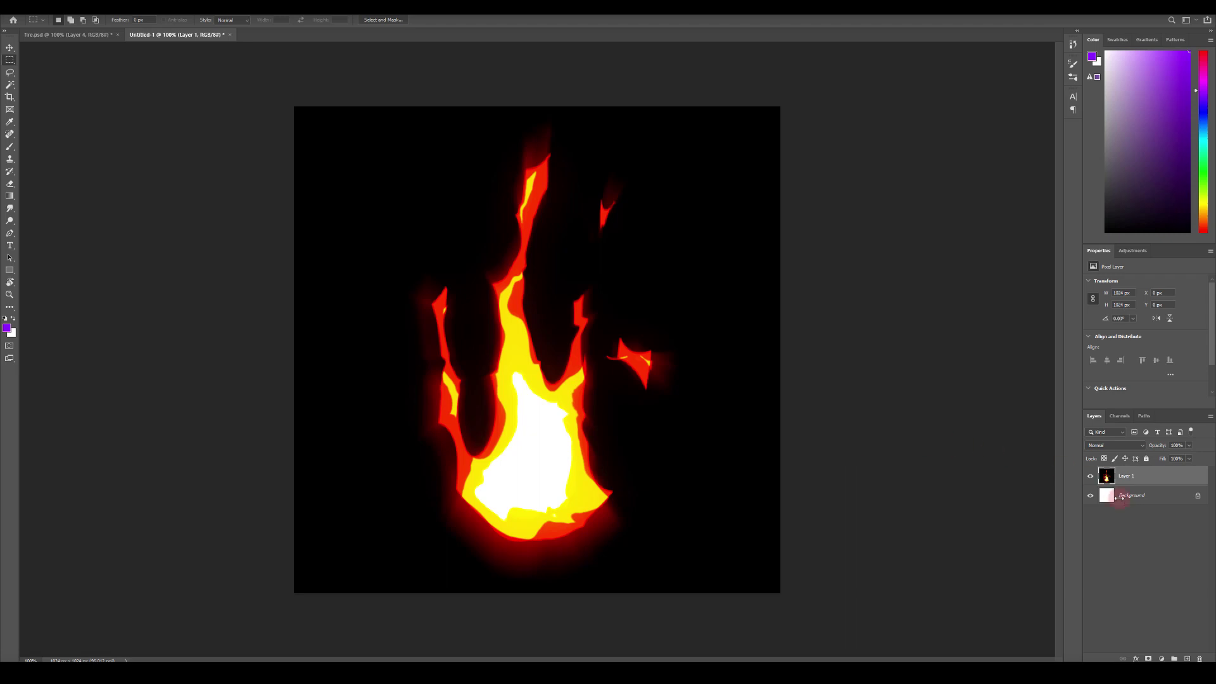
- Switch to Photoshop and inspect the Background and flame layers of the Untitled-1 document
left_click(1127, 500)
left_click(1127, 477)
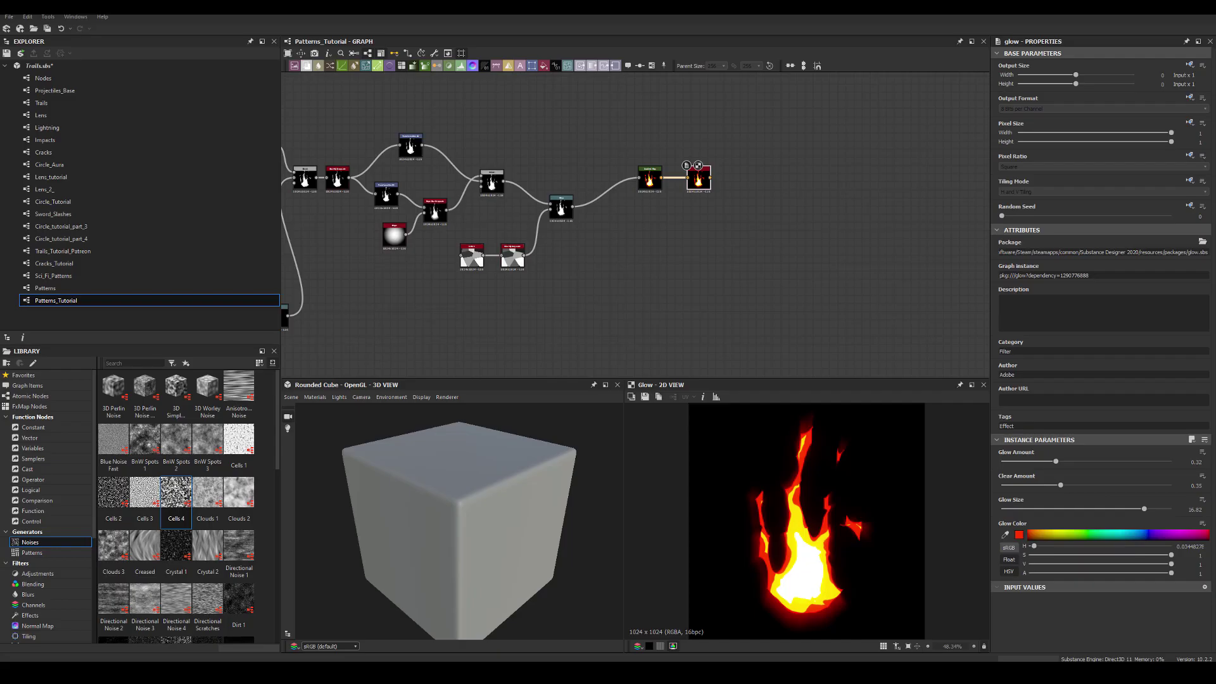
- Copy the Glow output into the Untitled-1 document in Photoshop and open the Filter Gallery for that flame layer
left_click(658, 397)
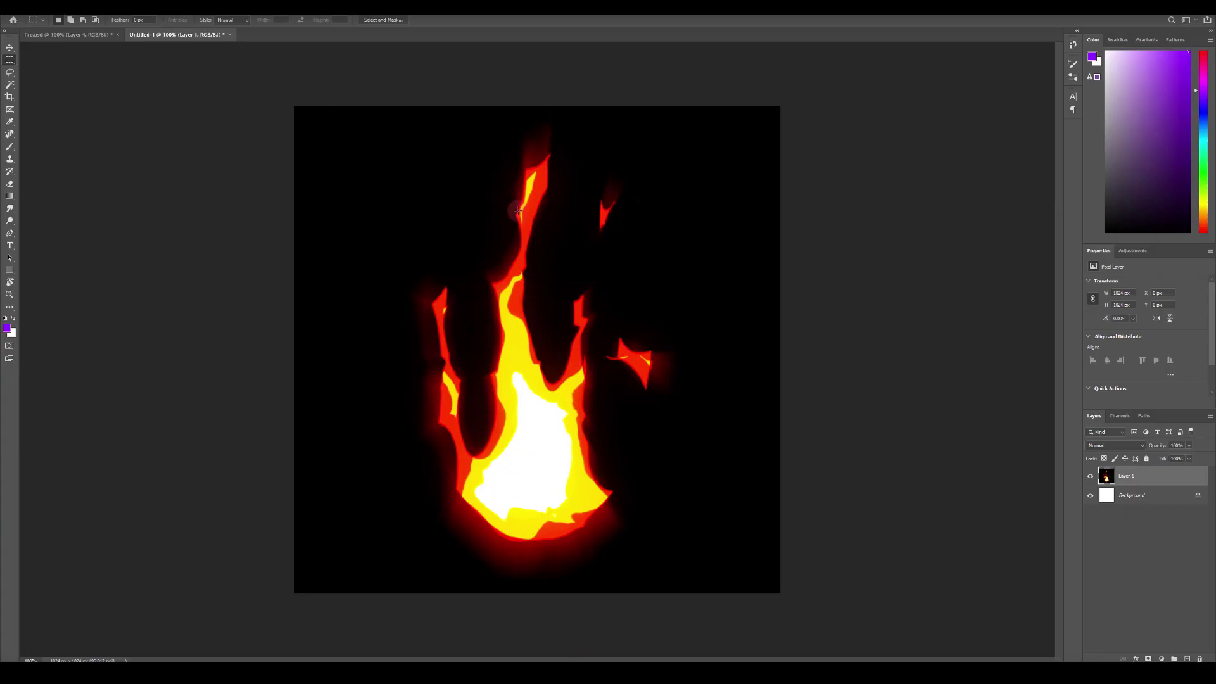
left_click(131, 8)
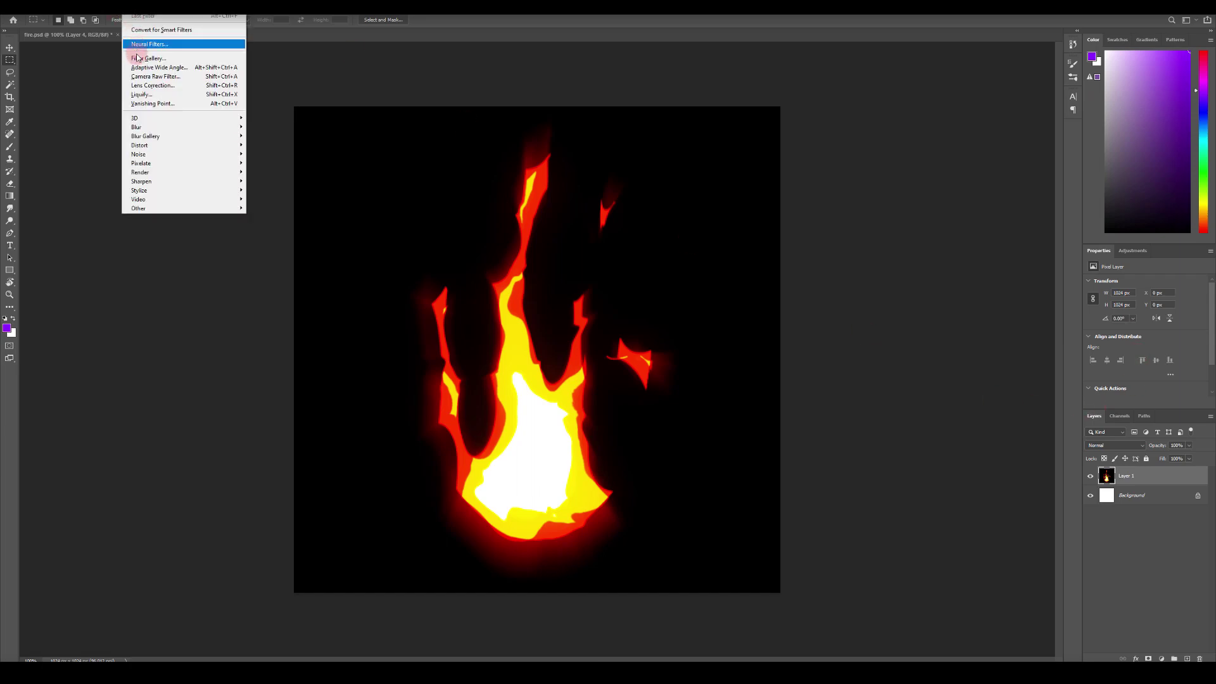
left_click(145, 58)
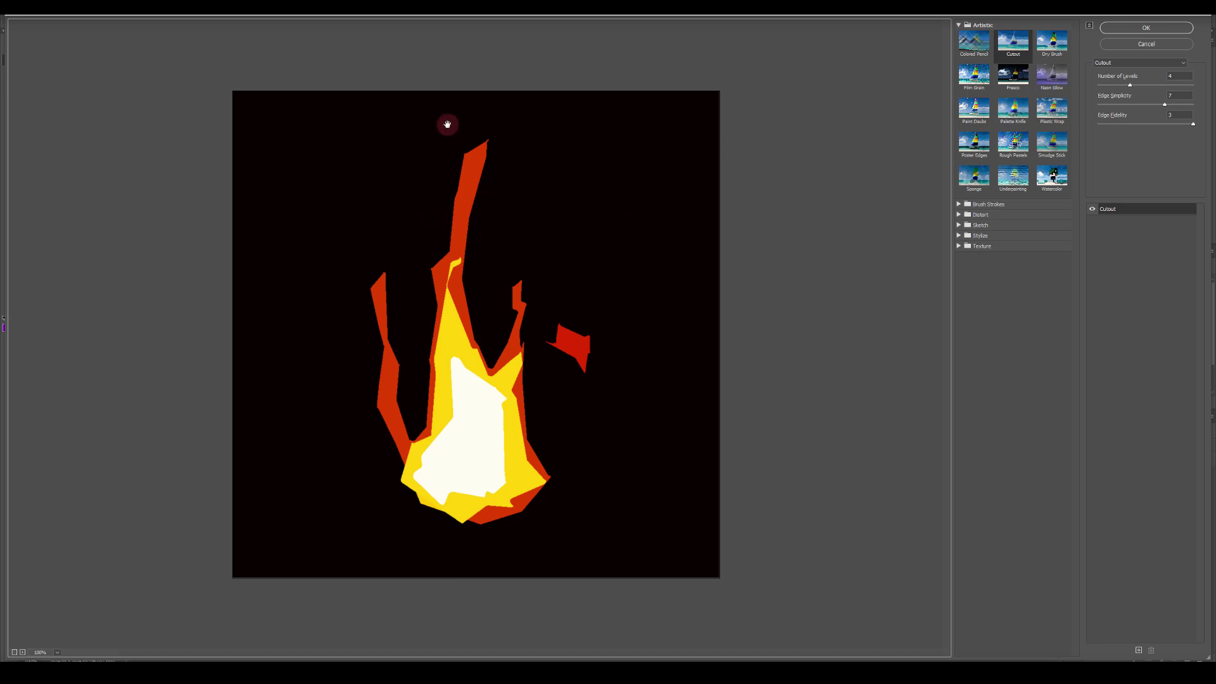
- Preview the Dry Brush, Cutout, Film Grain, Rough Pastels and Smudge Stick artistic filters on the flame
left_click(1046, 46)
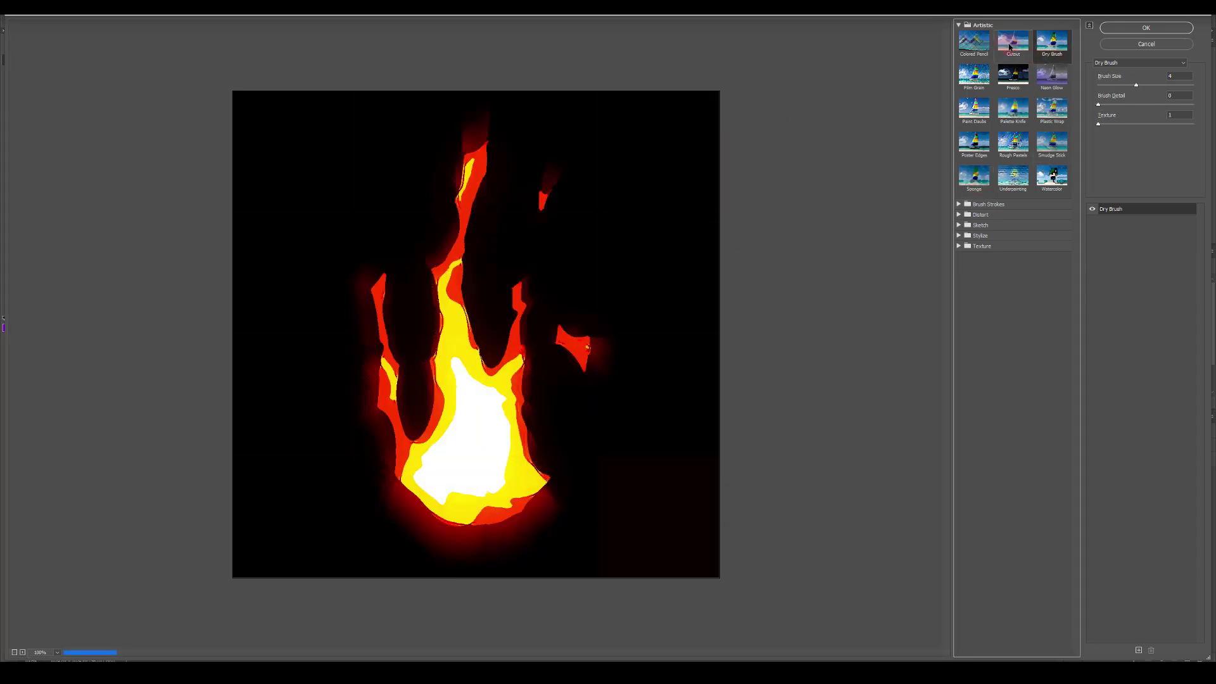
left_click(1010, 46)
left_click(978, 80)
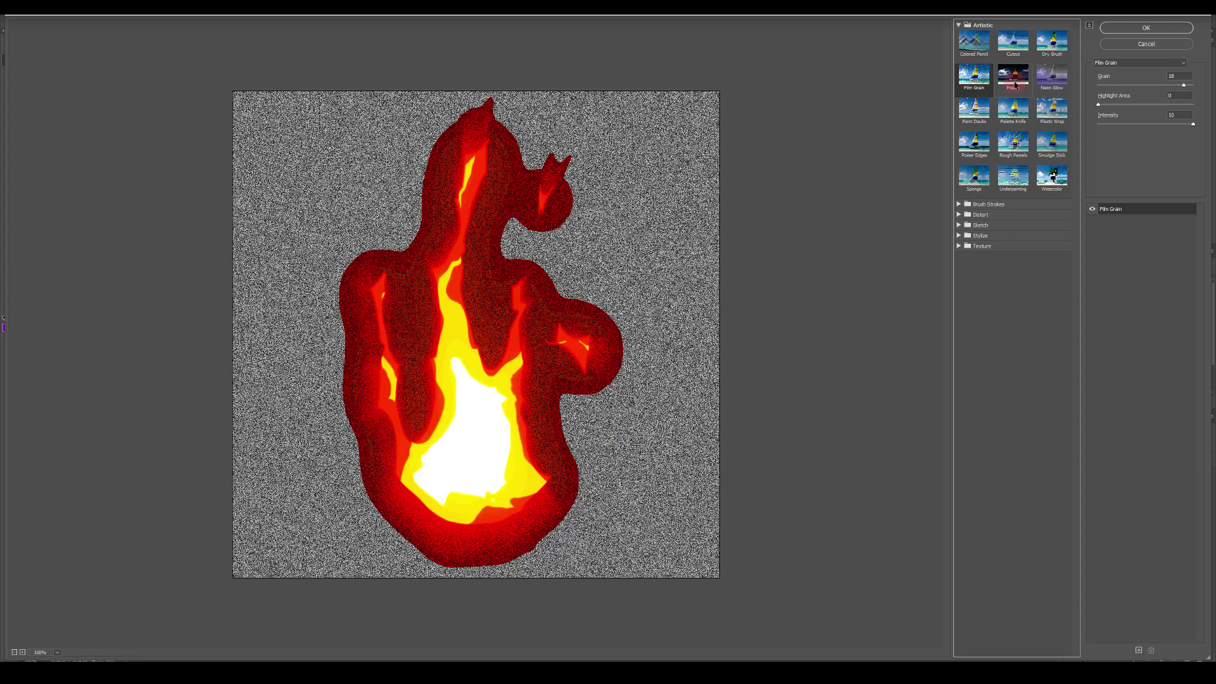
left_click(1012, 142)
left_click(1049, 152)
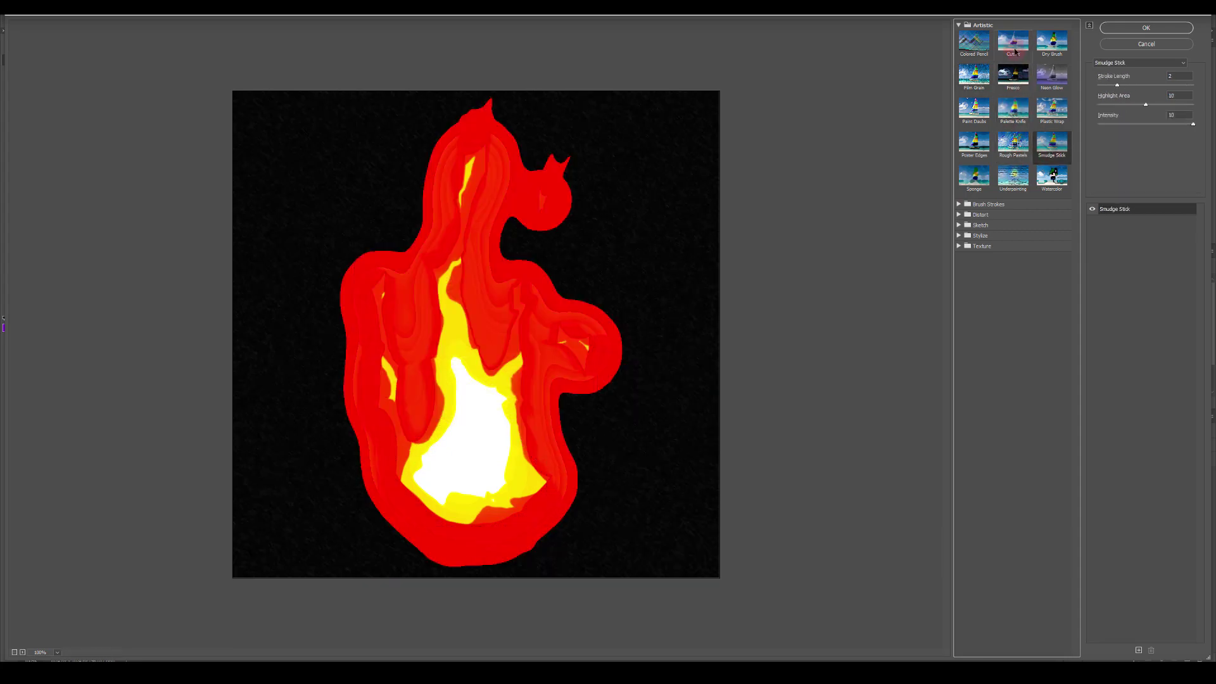
- Apply the Cutout filter to the flame with Number of Levels 5, Edge Simplicity 6 and Edge Fidelity 2
left_click(1012, 43)
left_click(512, 444)
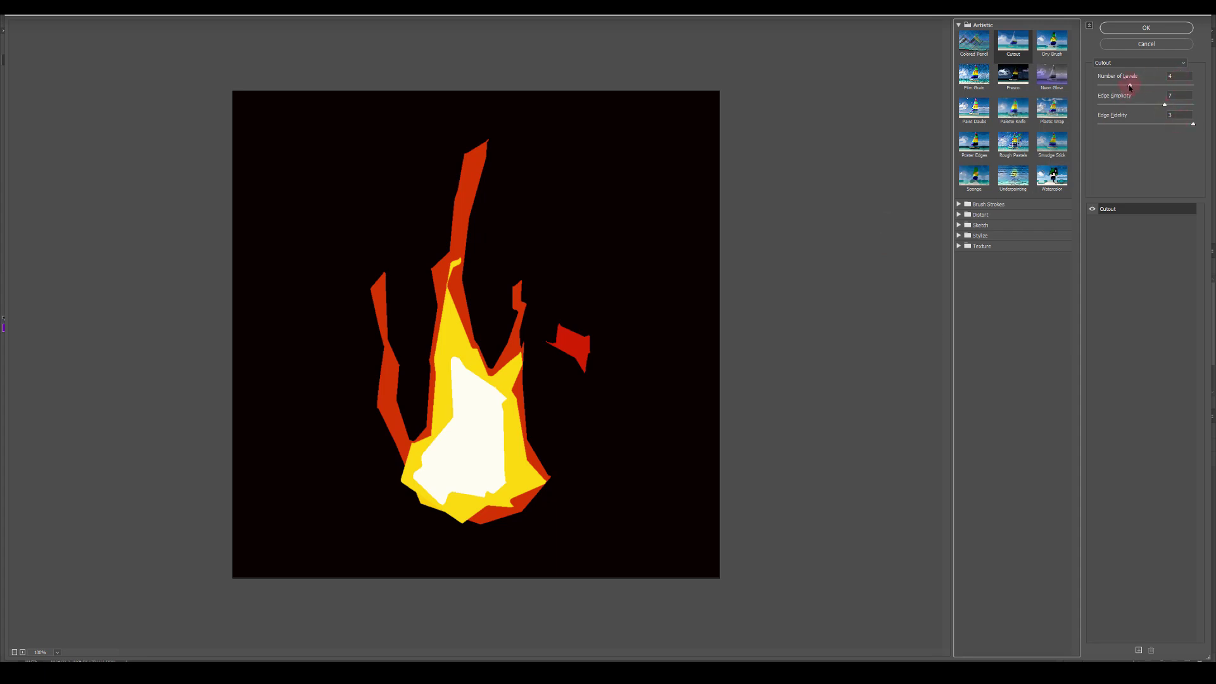
mouse_move(1130, 87)
left_mouse_down()
mouse_move(1172, 86)
mouse_move(1099, 88)
mouse_move(1151, 93)
left_mouse_up()
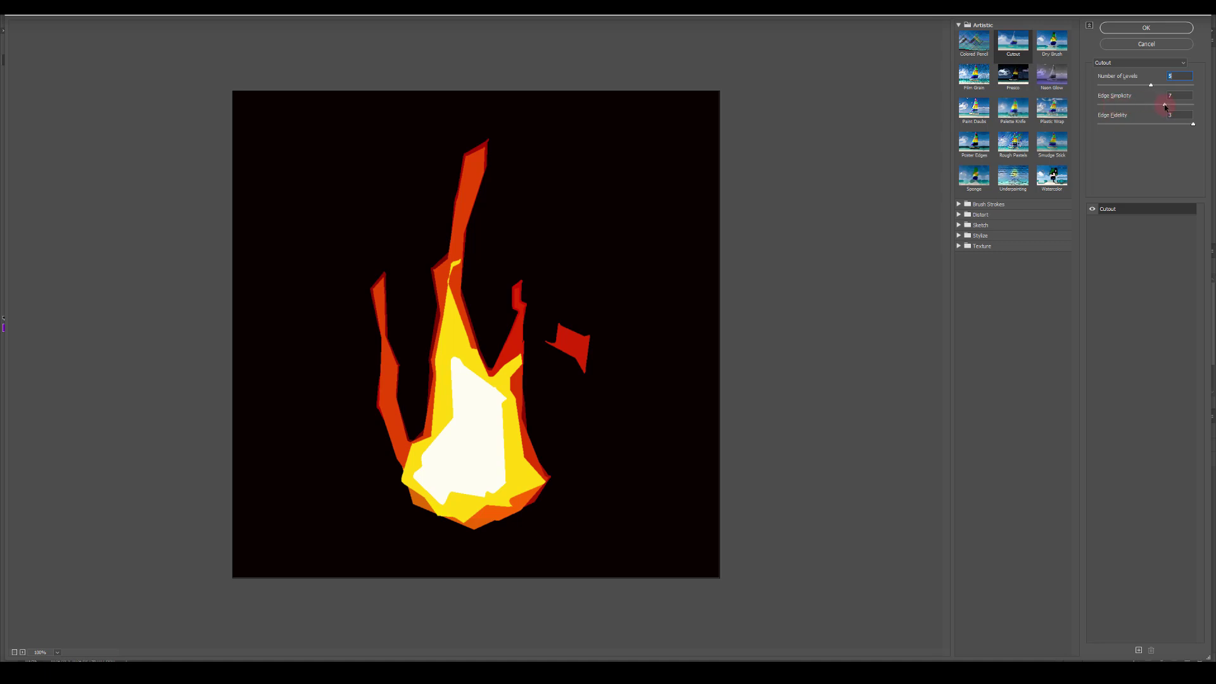
left_click_drag(1165, 106, 1133, 128)
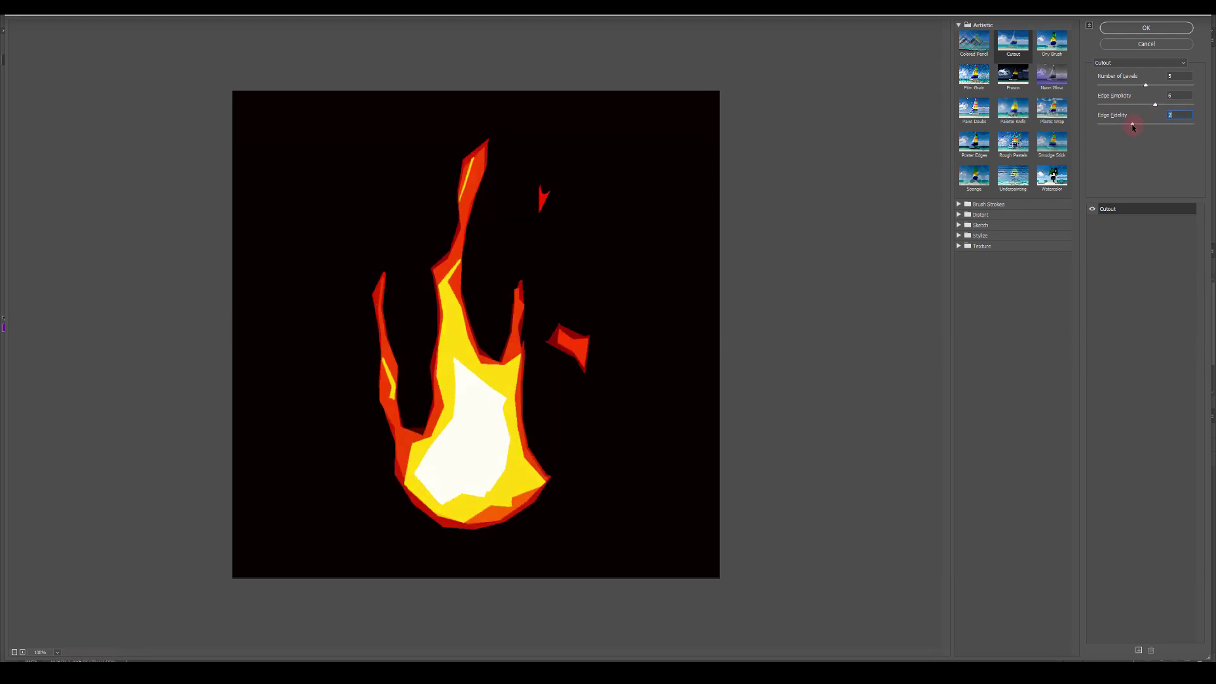
left_click(1139, 29)
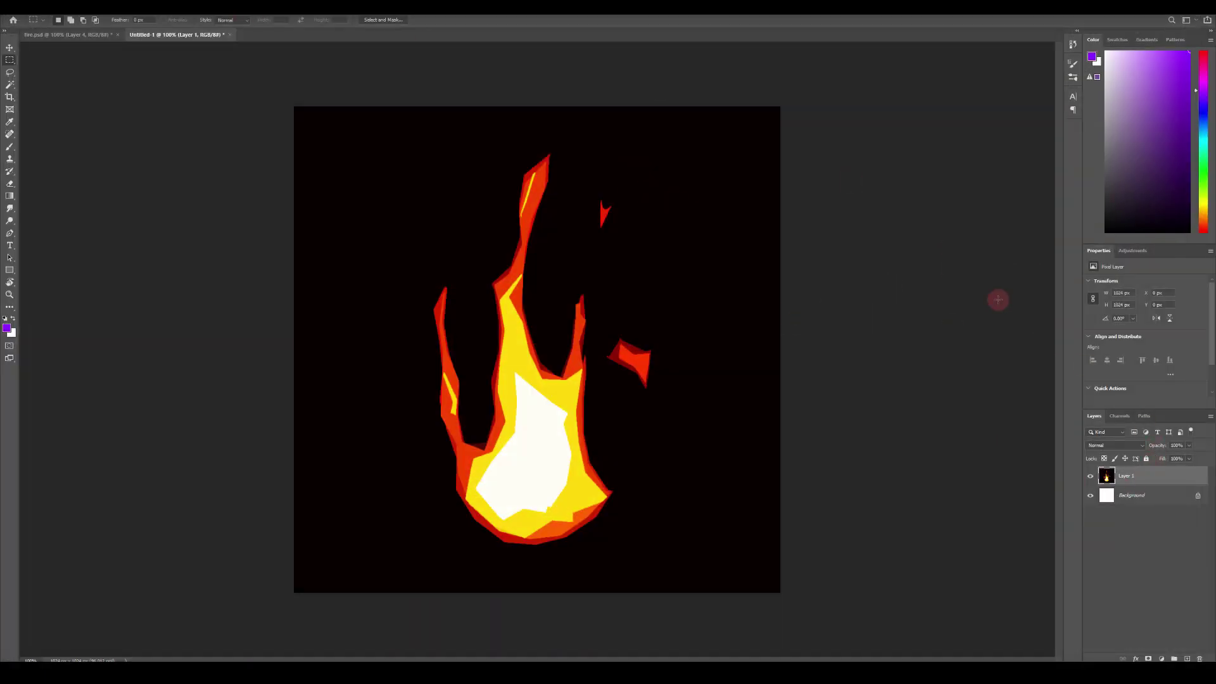
- Duplicate the flame layer, give the copy a stronger Zoom Radial Blur at Best quality, and set its blend mode to Screen
key("ctrl+j")
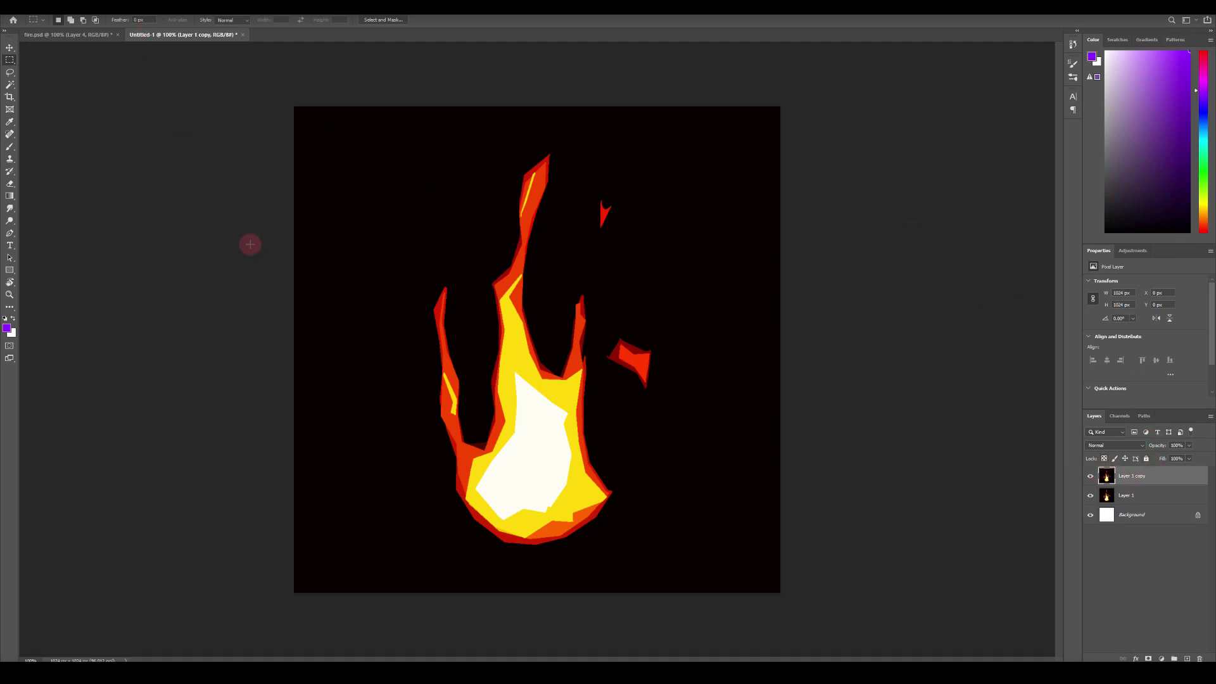
left_click(126, 9)
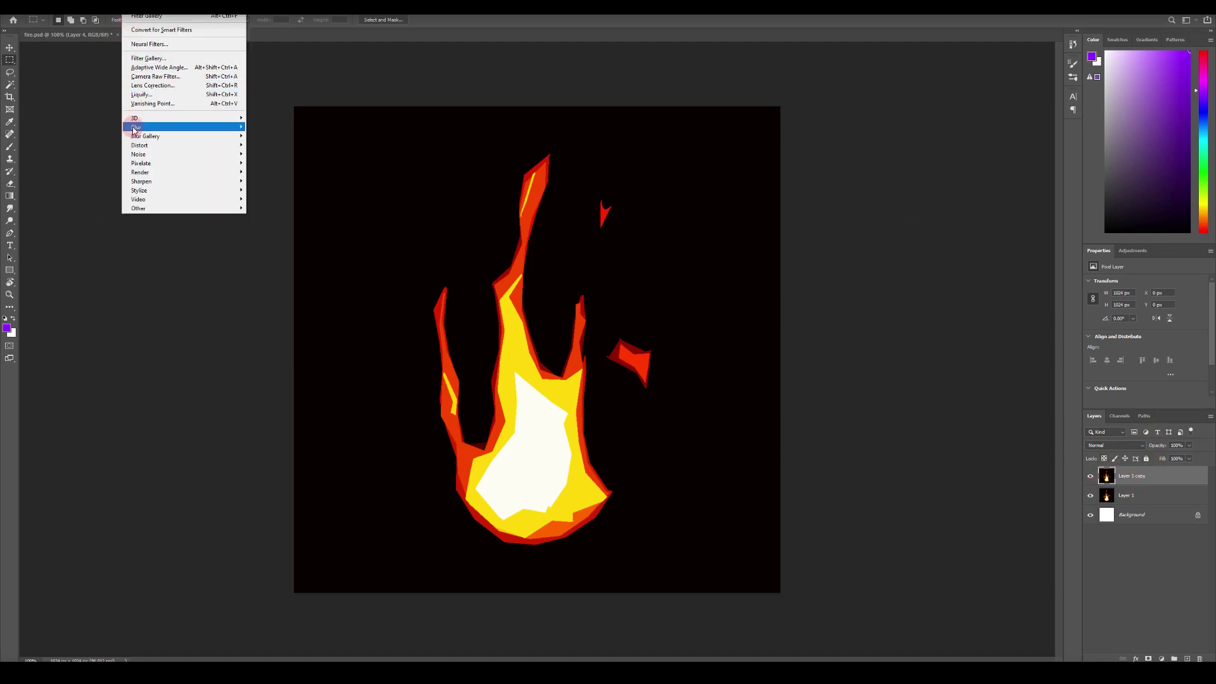
mouse_move(133, 126)
left_click(264, 190)
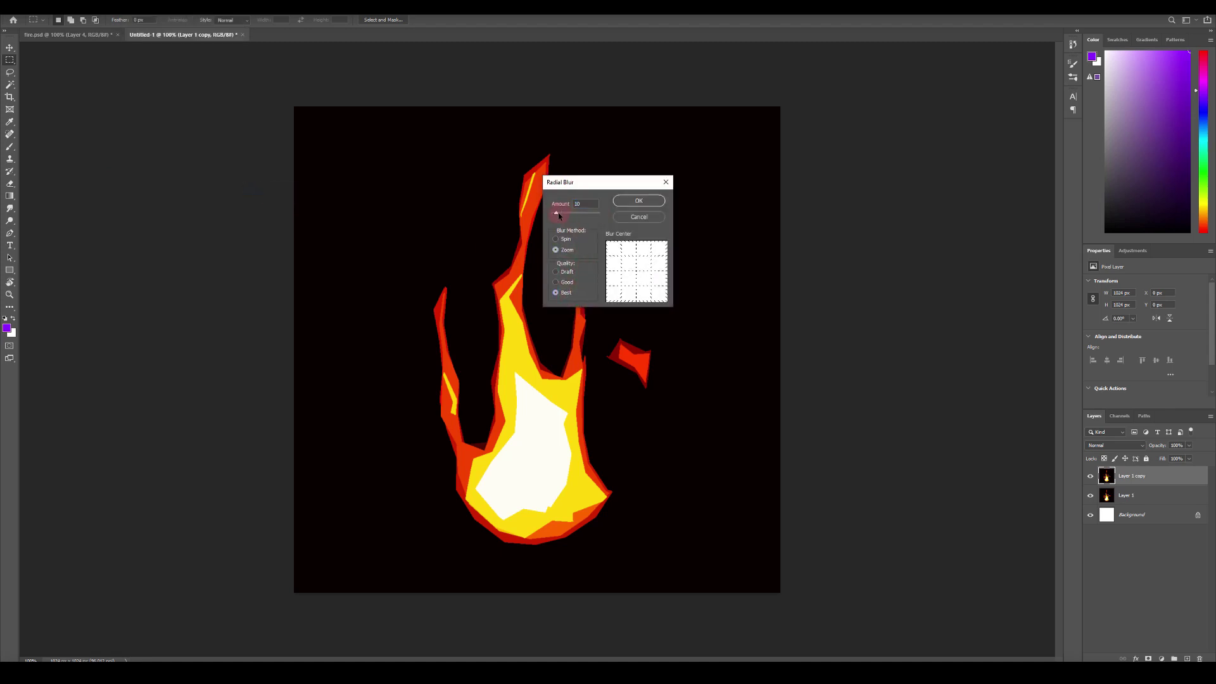
left_click_drag(558, 215, 569, 215)
left_click(649, 204)
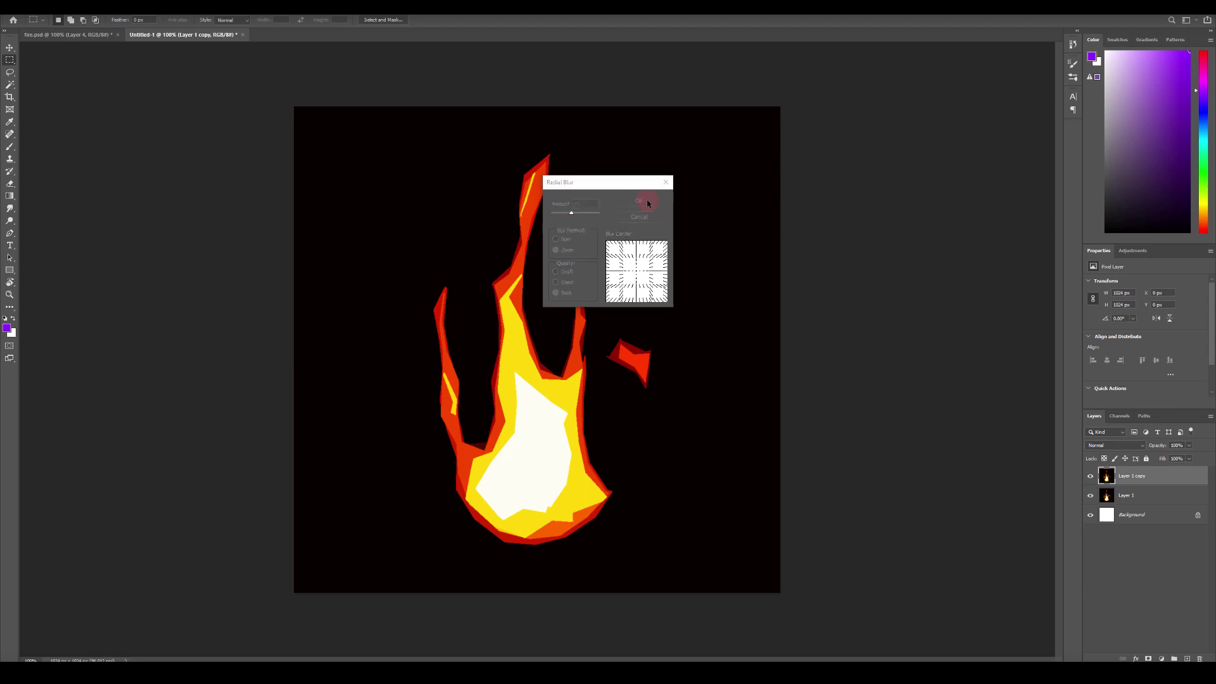
left_click(1118, 446)
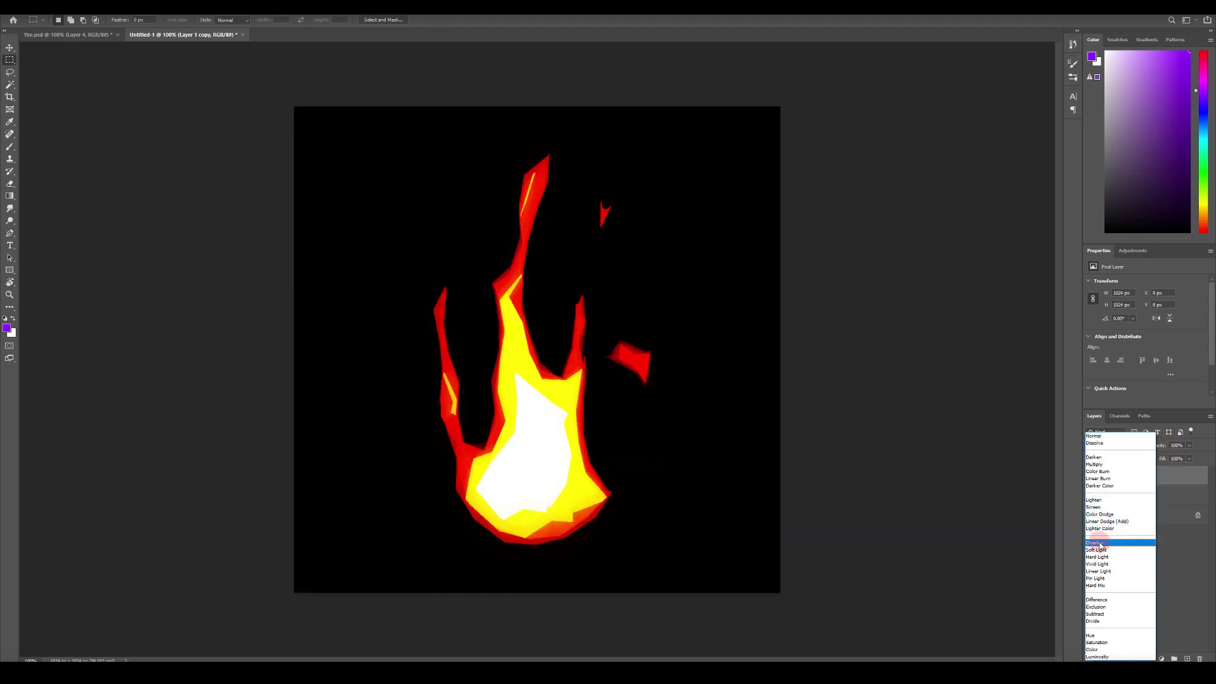
left_click(1092, 507)
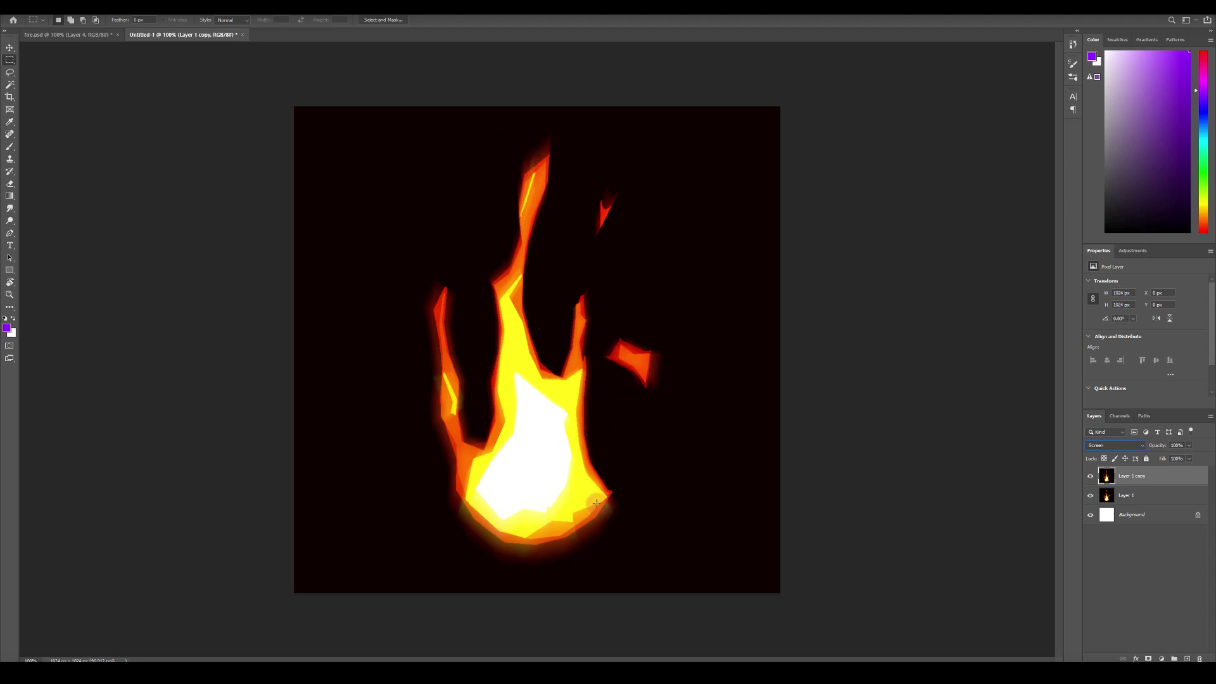
- Duplicate Layer 1 again and apply a Gaussian Blur with a radius of 38.4 pixels to the copy
left_click(1152, 498)
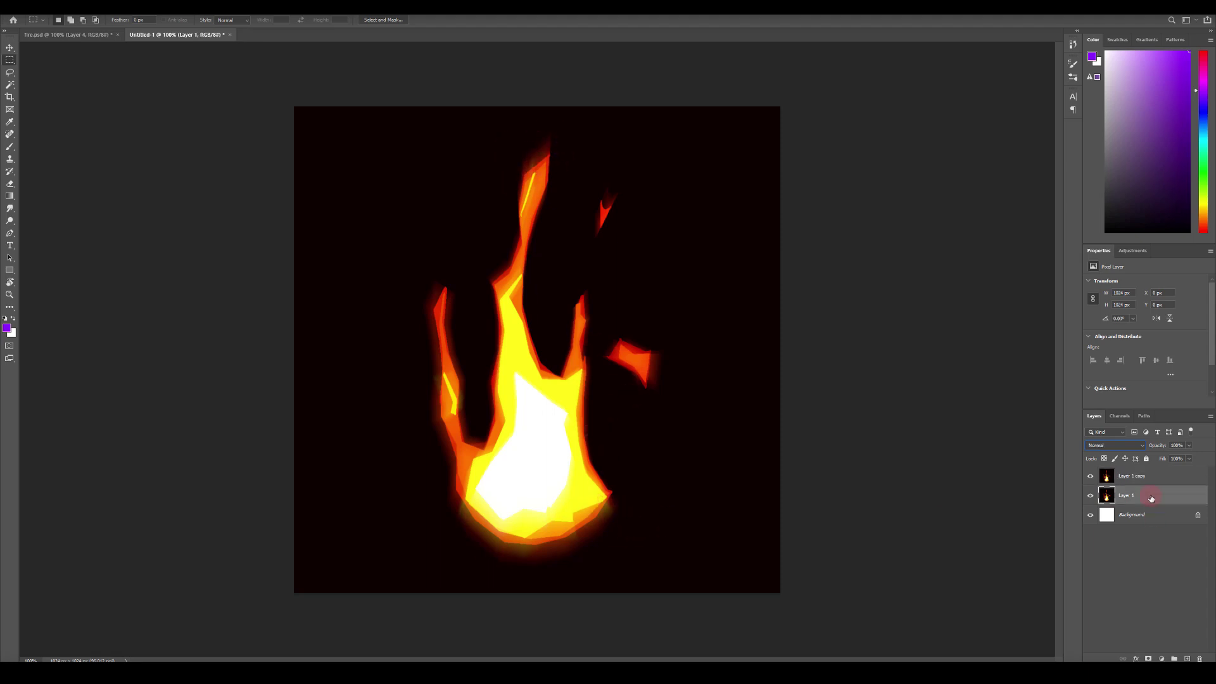
key("ctrl+j")
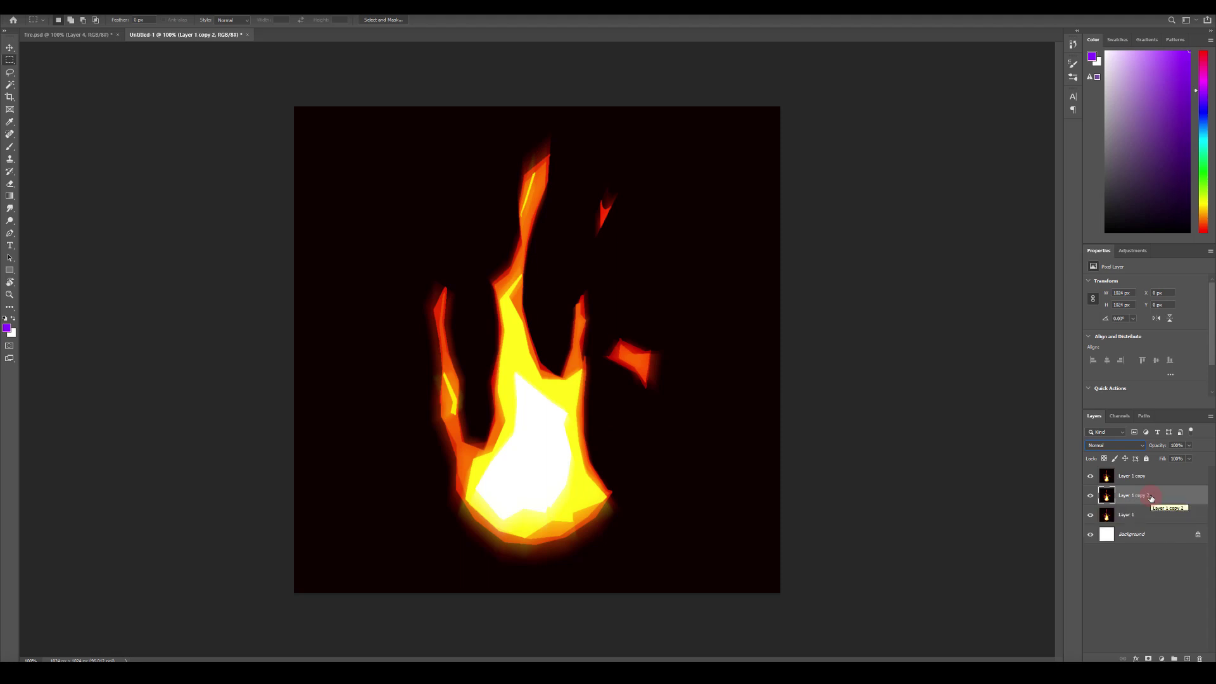
left_click(132, 8)
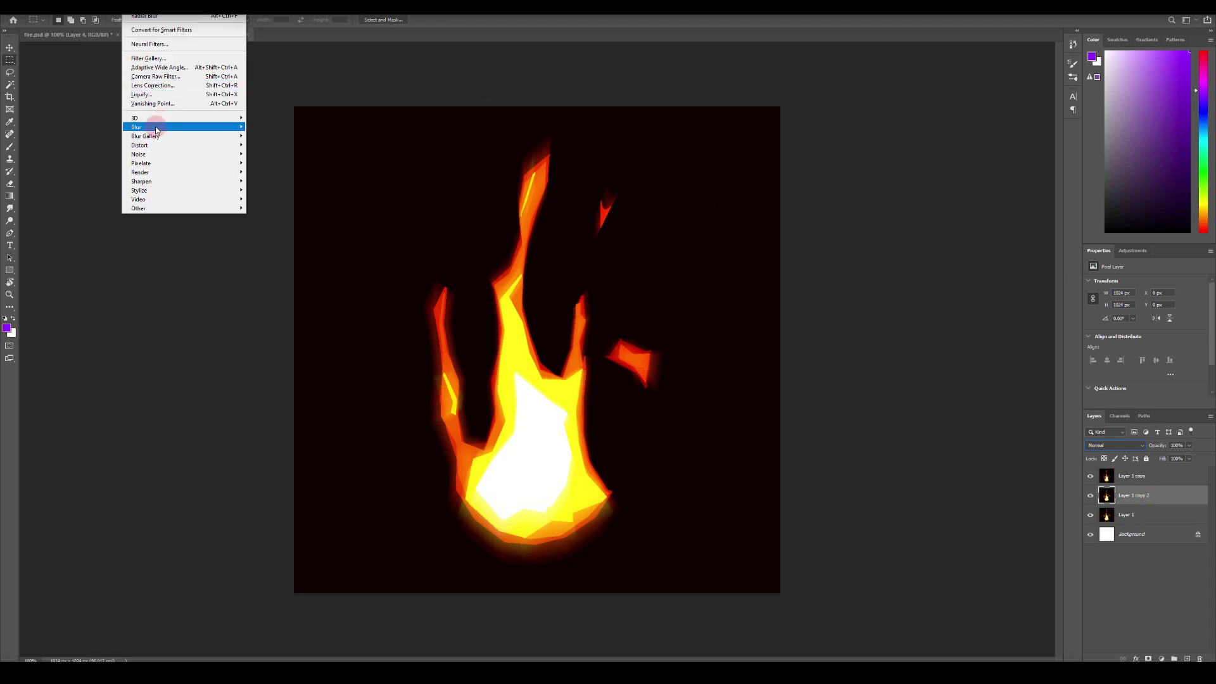
mouse_move(155, 128)
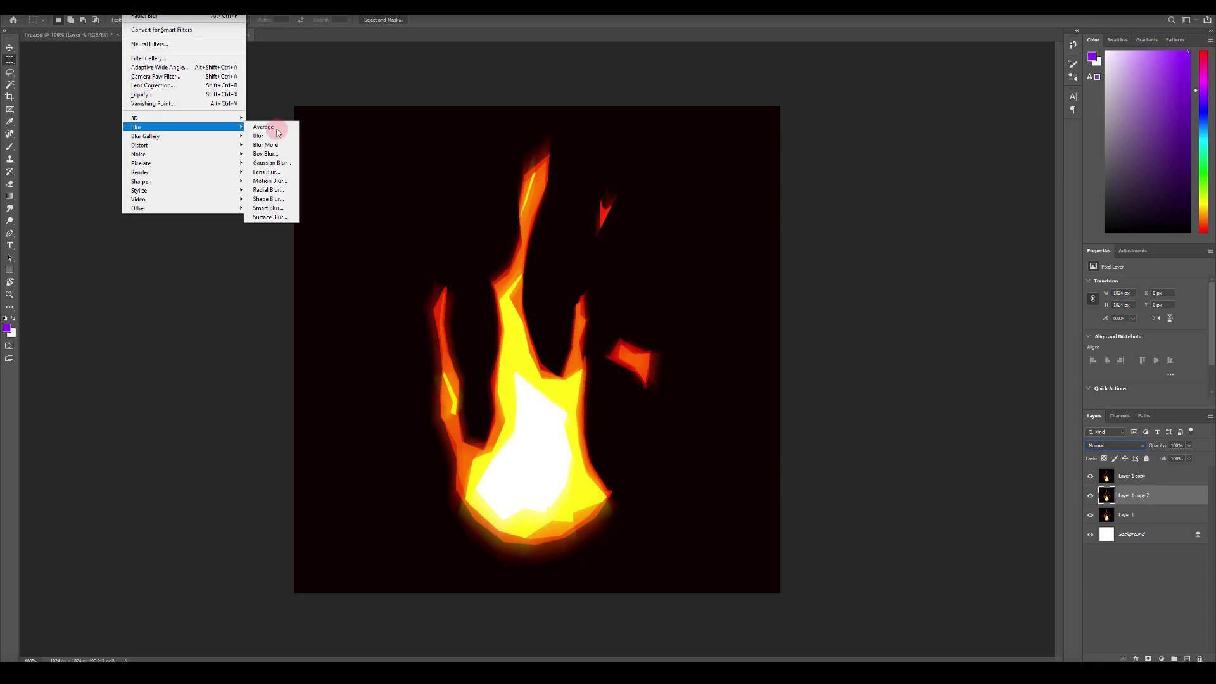
left_click(271, 164)
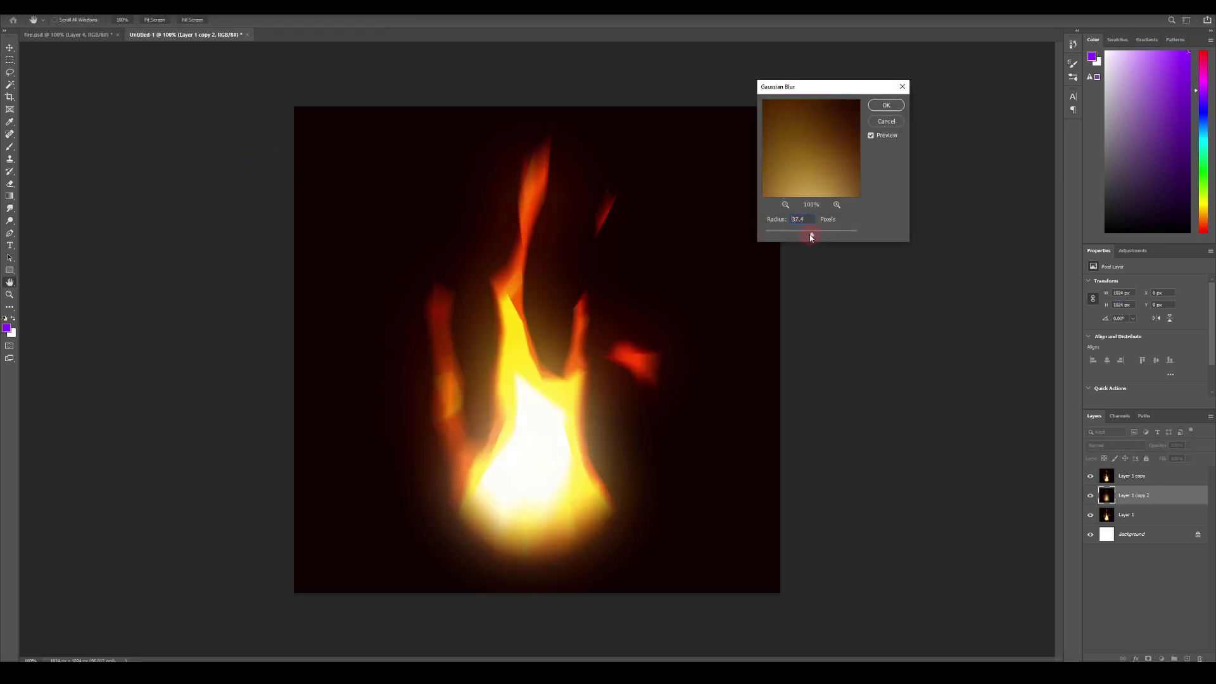
mouse_move(810, 231)
left_mouse_down()
mouse_move(825, 236)
mouse_move(808, 234)
left_mouse_up()
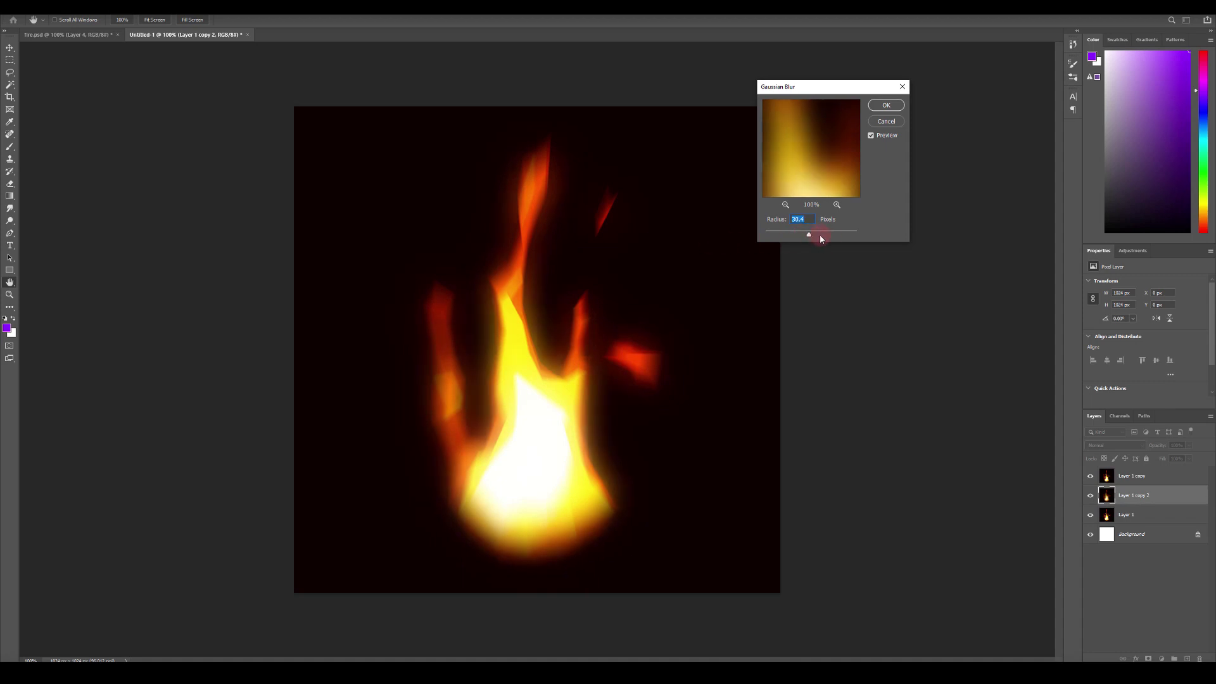
left_click(885, 106)
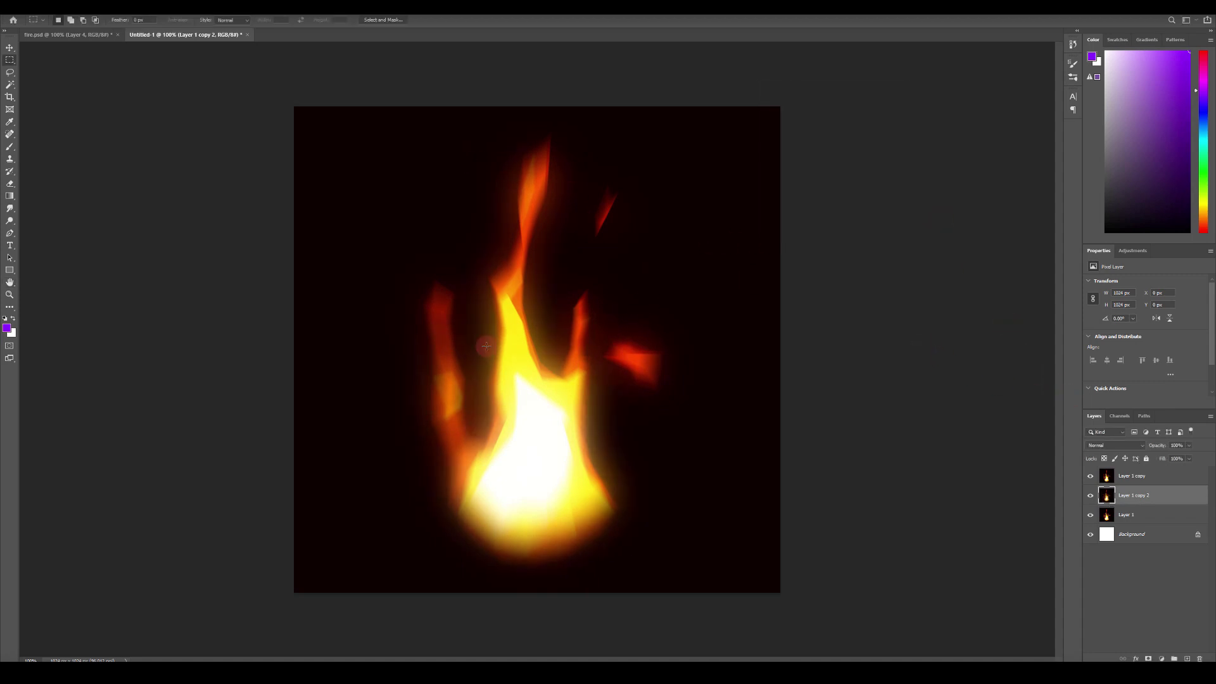
- Place another duplicate of Layer 1 on top of the layer stack to compare it with the blurred flame, and delete it
left_click(1129, 516)
key("ctrl+j")
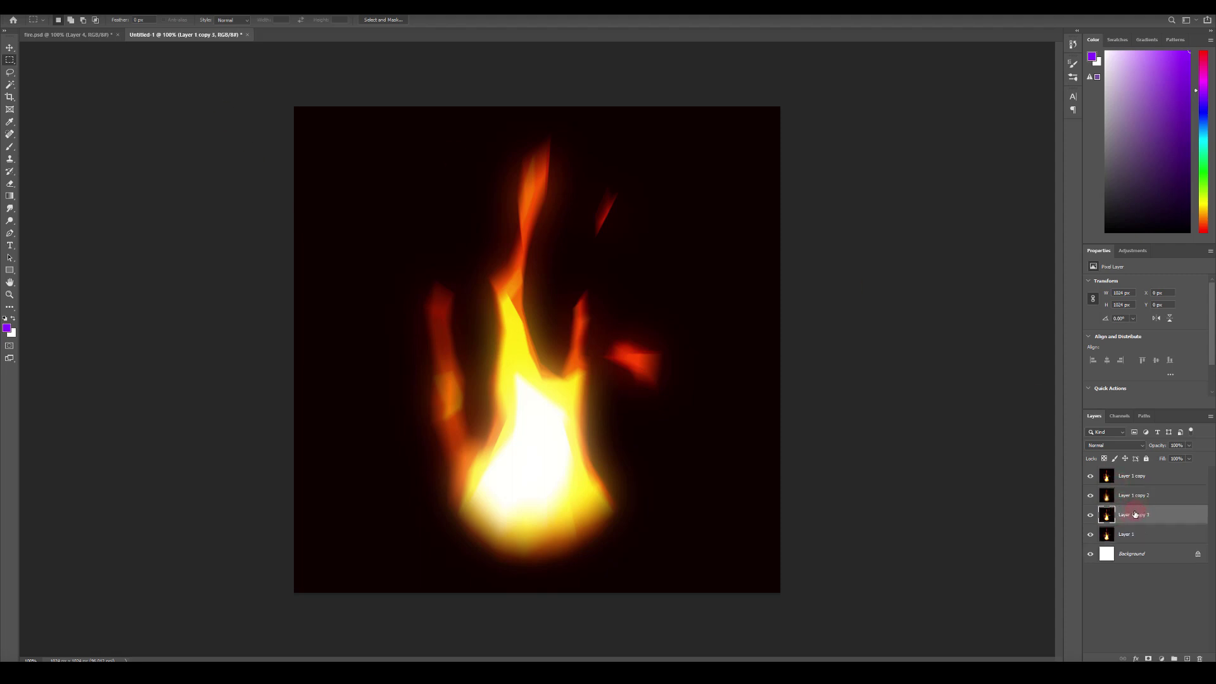
left_click_drag(1134, 514, 1094, 476)
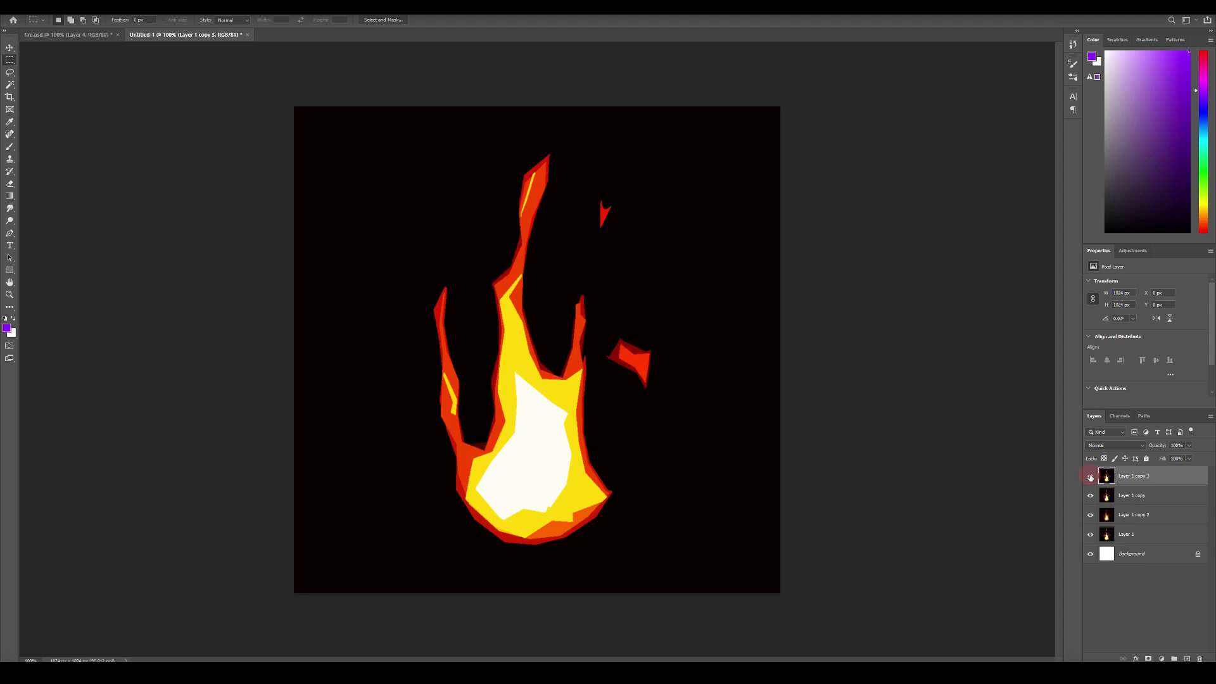
key("Delete")
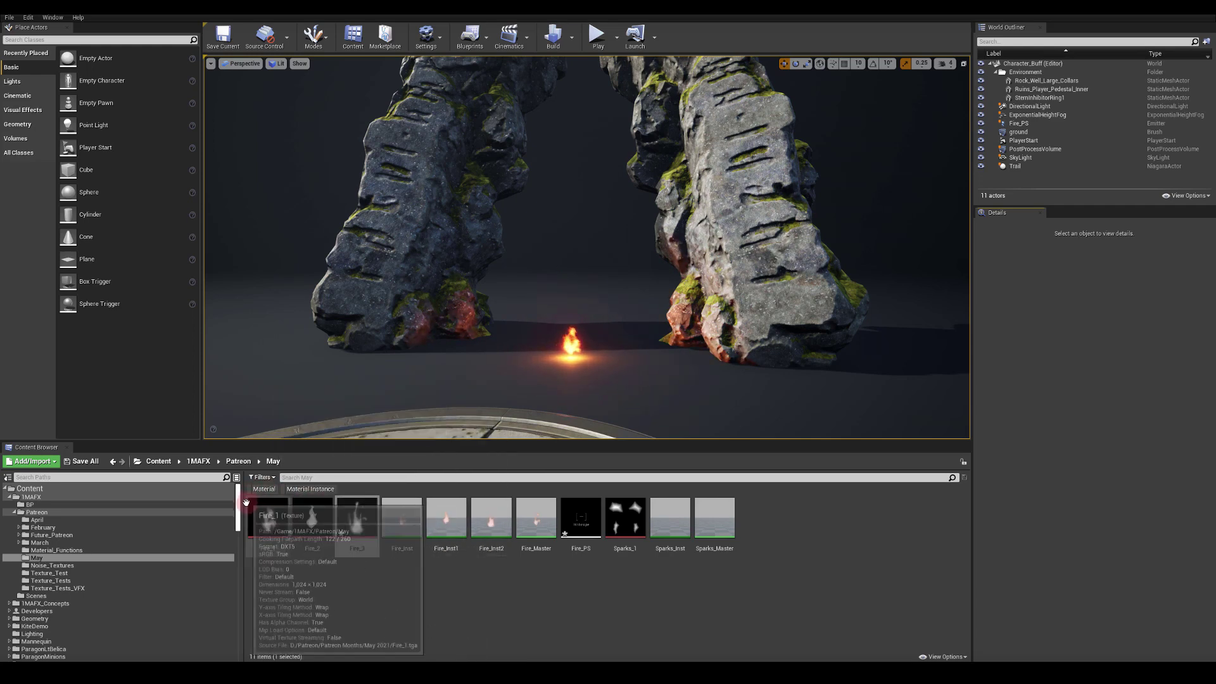
- Switch to Unreal Editor and examine the fire effect in the full-screen viewport and the fire textures in the May folder
right_click(255, 575)
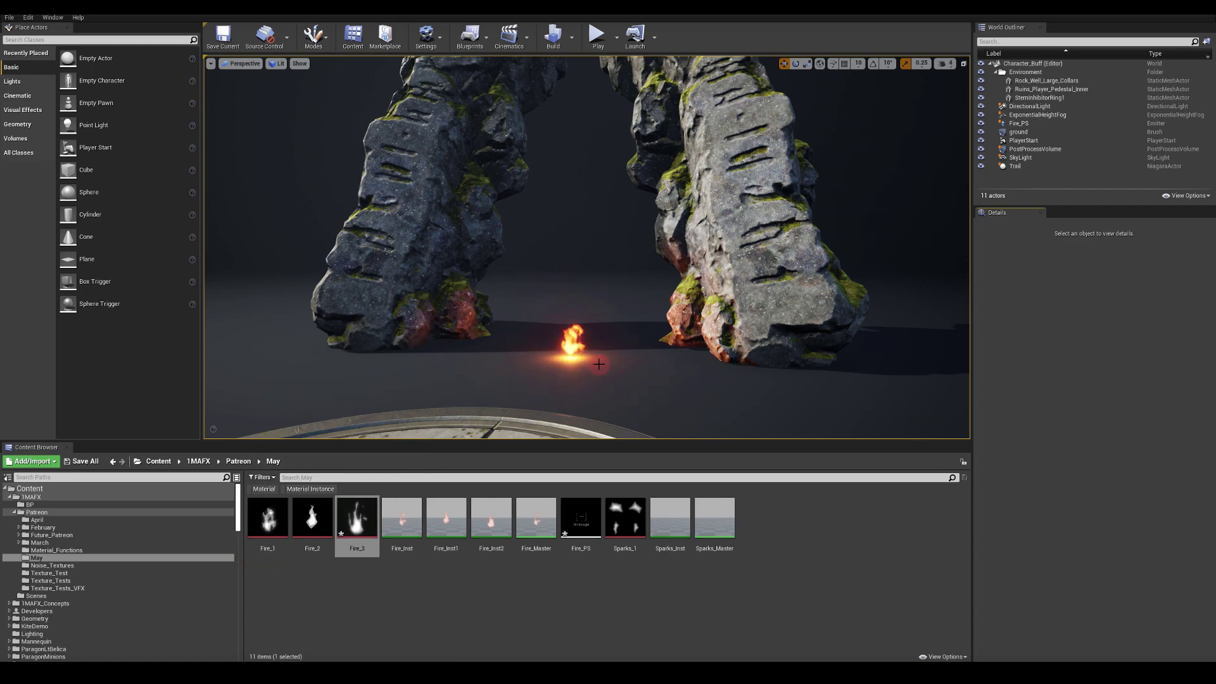
right_click(496, 332)
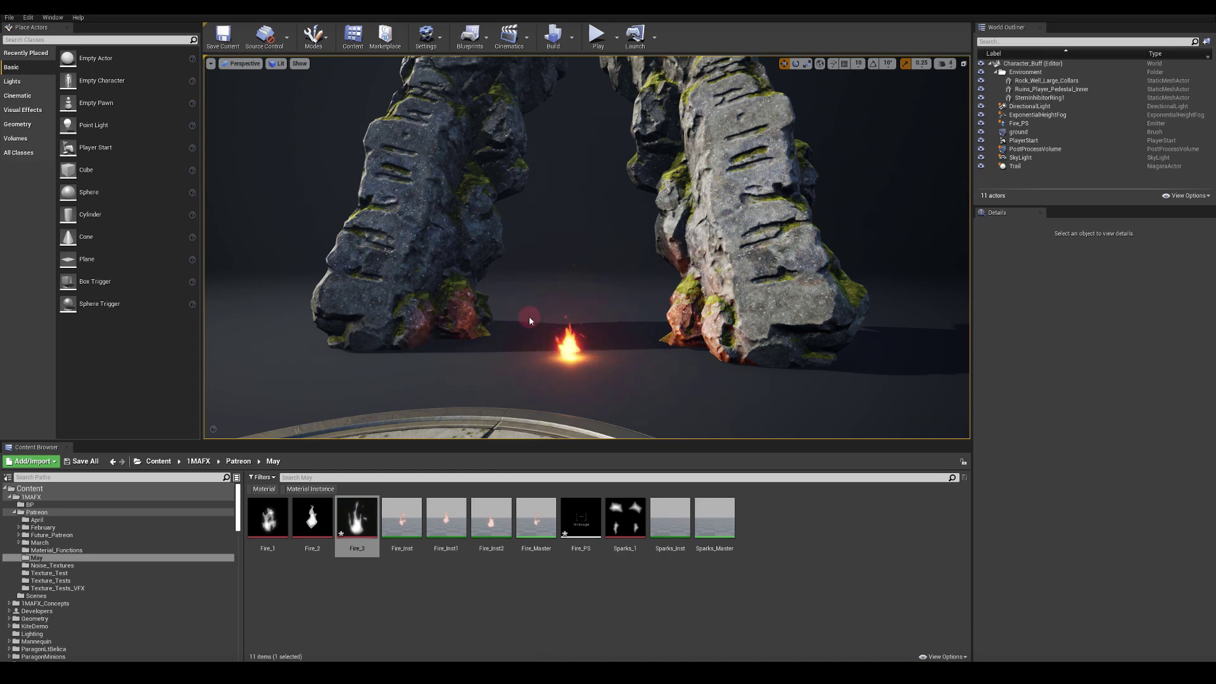
right_click_drag(529, 327, 535, 324)
key("F11")
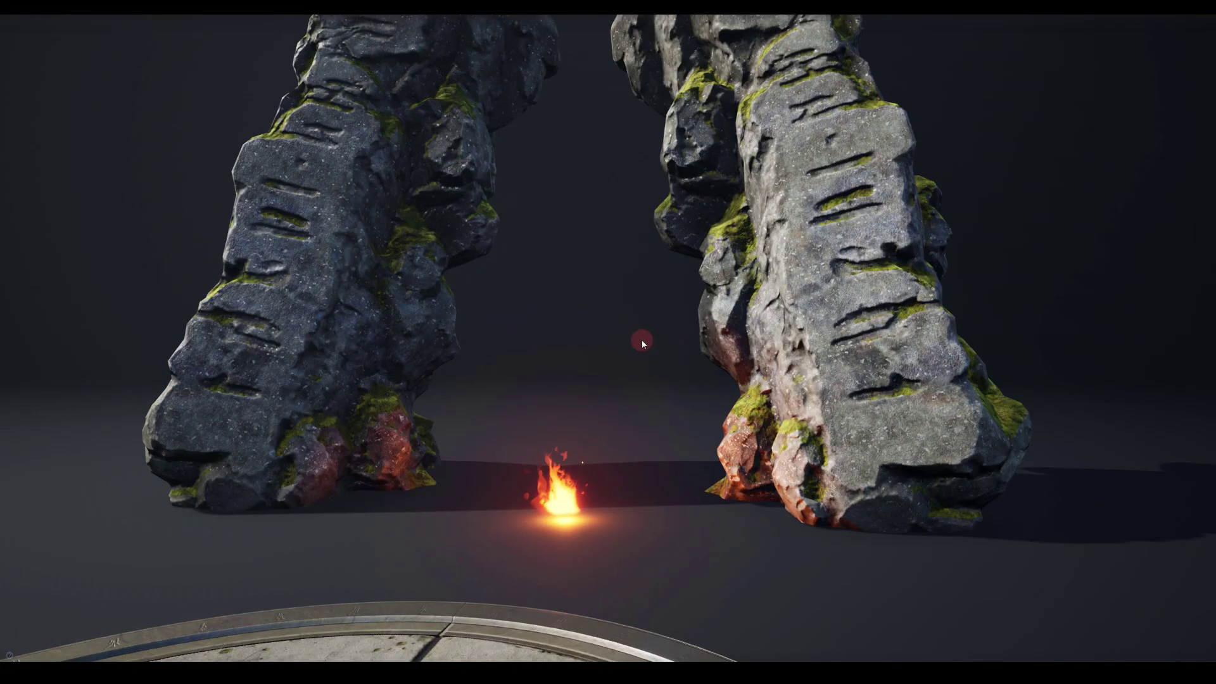
right_click_drag(641, 340, 637, 341)
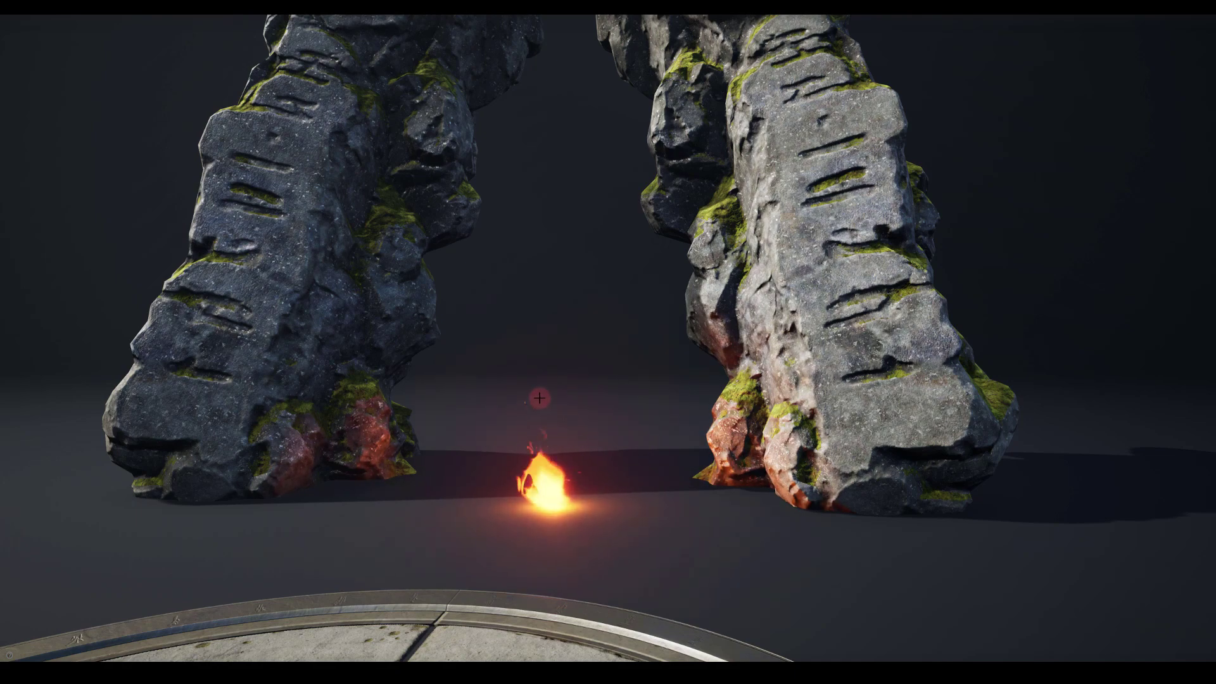
right_click_drag(583, 383, 583, 383)
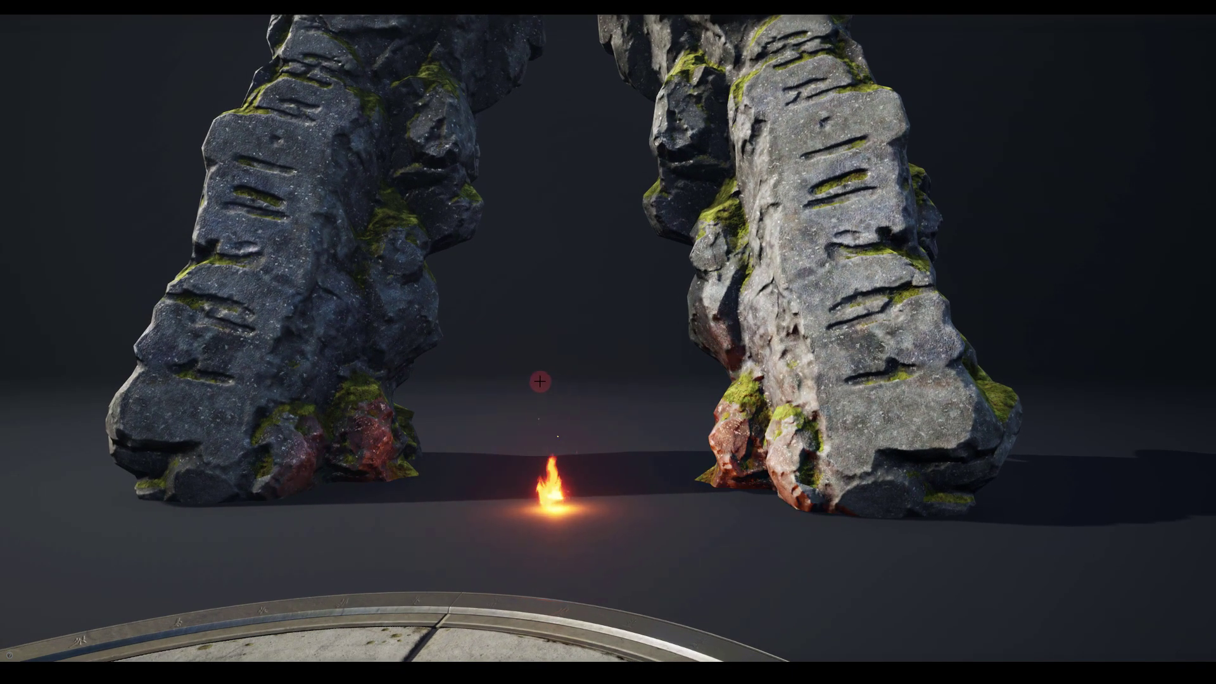
key("F11")
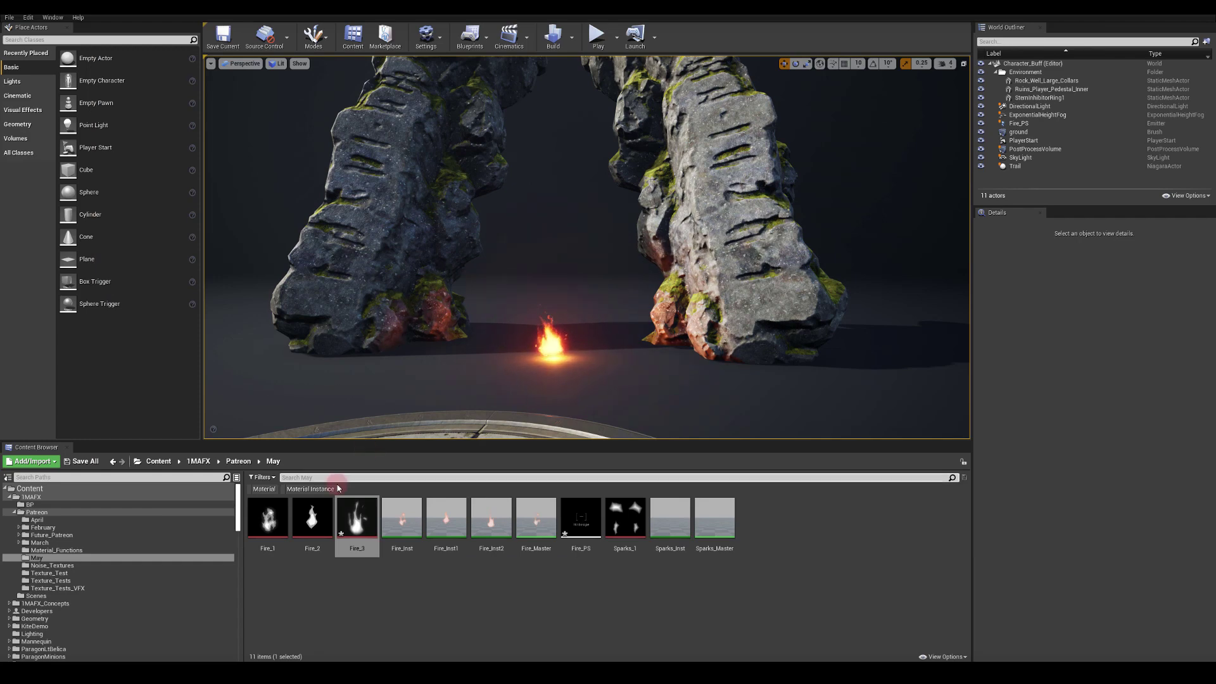
left_click(268, 518)
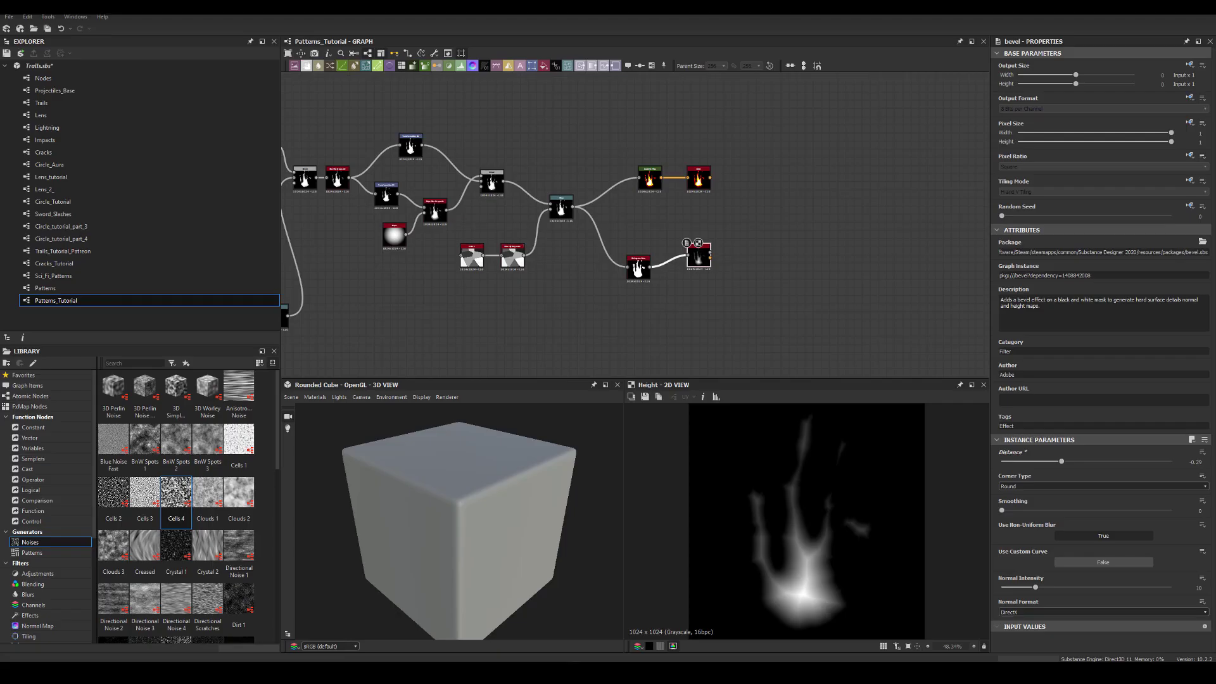
- In Substance Designer, display the final Glow node's output and delete the side branch leading to the Bevel node
middle_click_drag(481, 301, 640, 275)
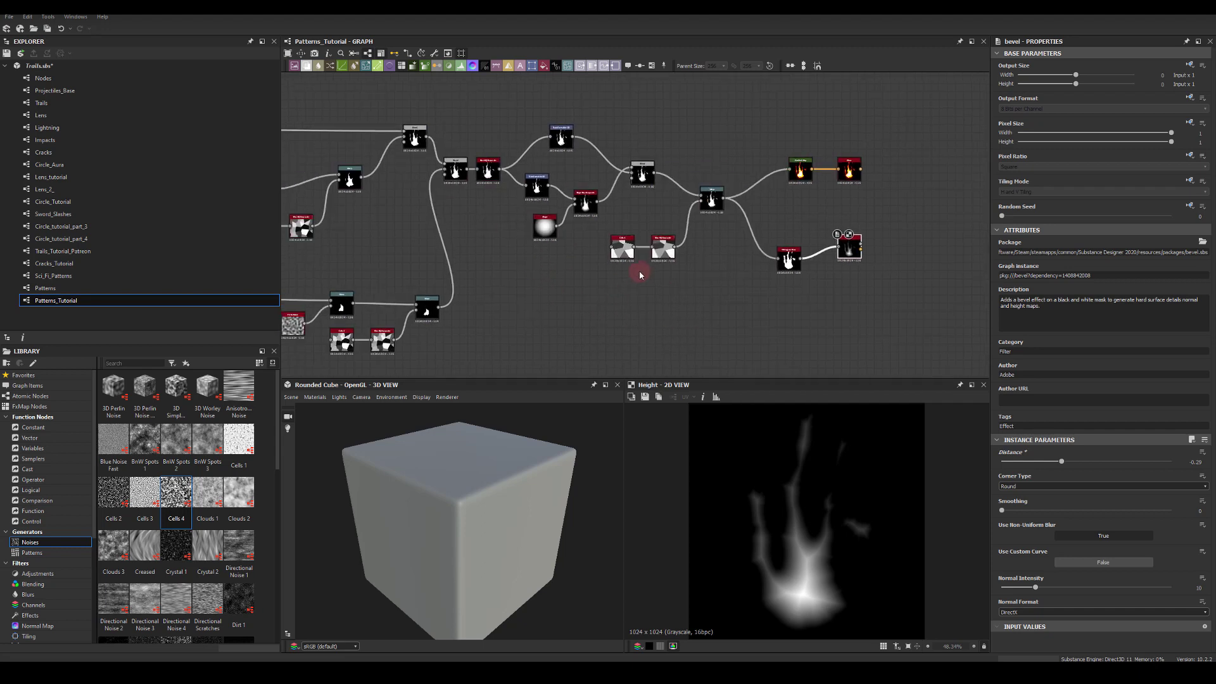
double_click(851, 174)
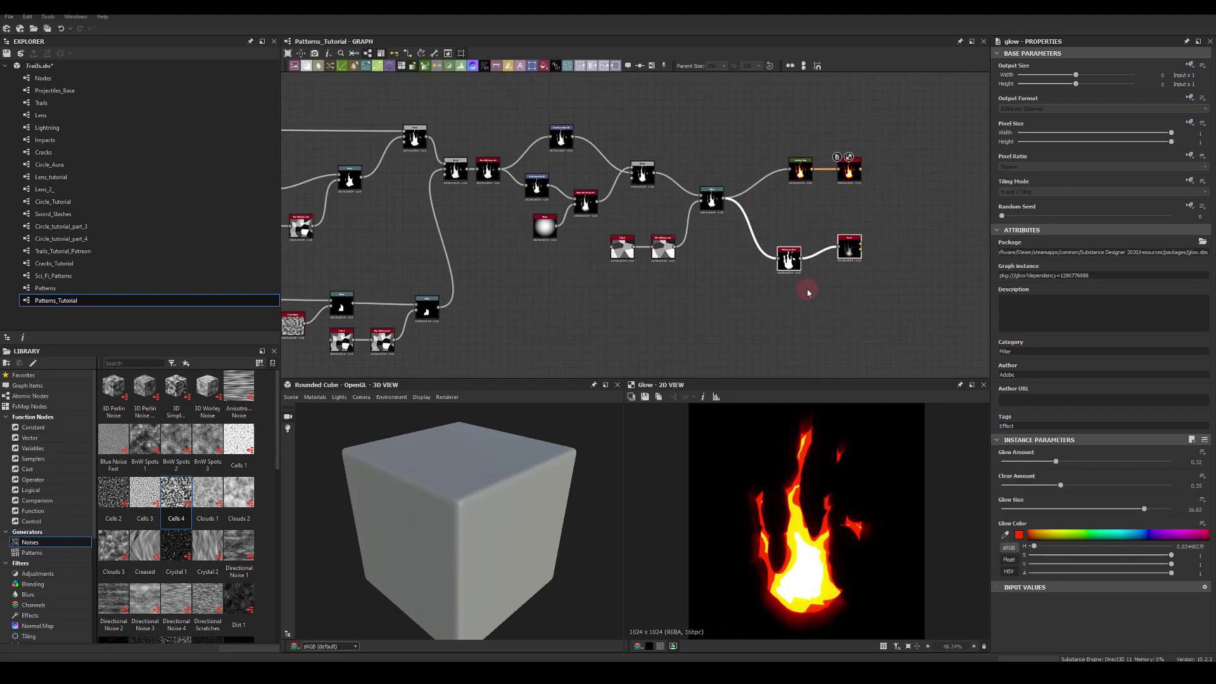
key("Delete")
- Set Position Random of the upper Tile Sampler node near the start of the graph to 4.33
middle_click_drag(669, 290, 933, 267)
middle_click_drag(561, 268, 819, 303)
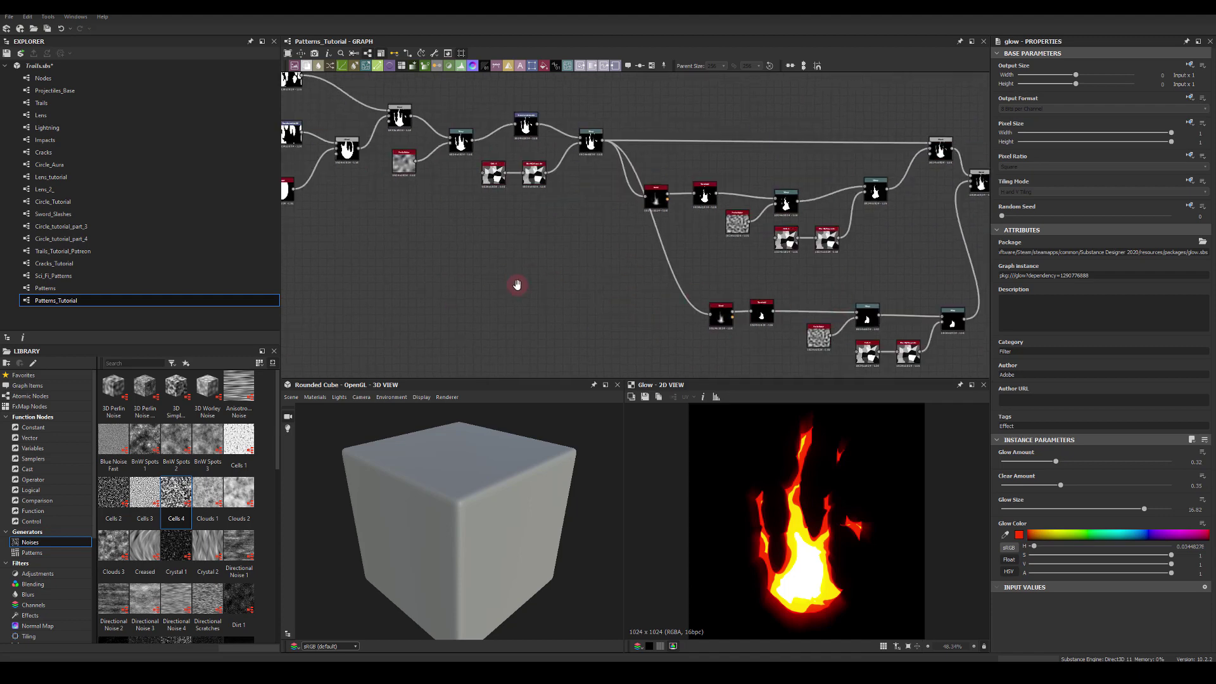
middle_click_drag(517, 285, 896, 305)
middle_click_drag(600, 278, 689, 338)
scroll(697, 158, "up", 4)
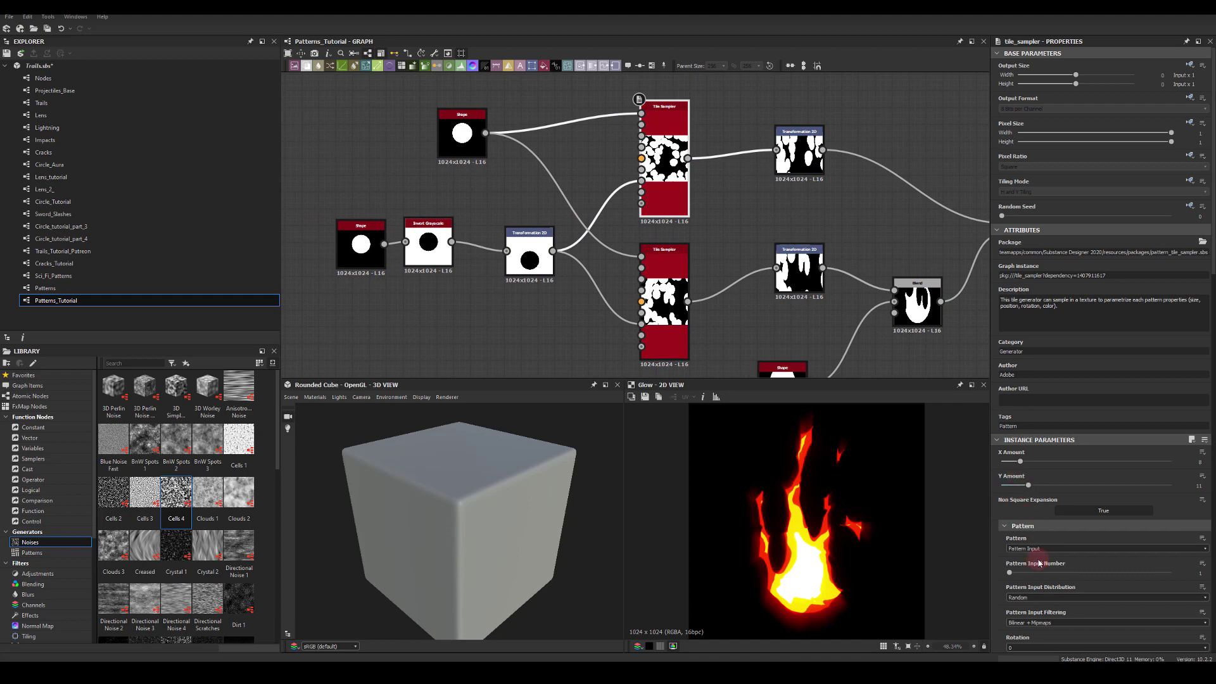
scroll(1039, 563, "down", 10)
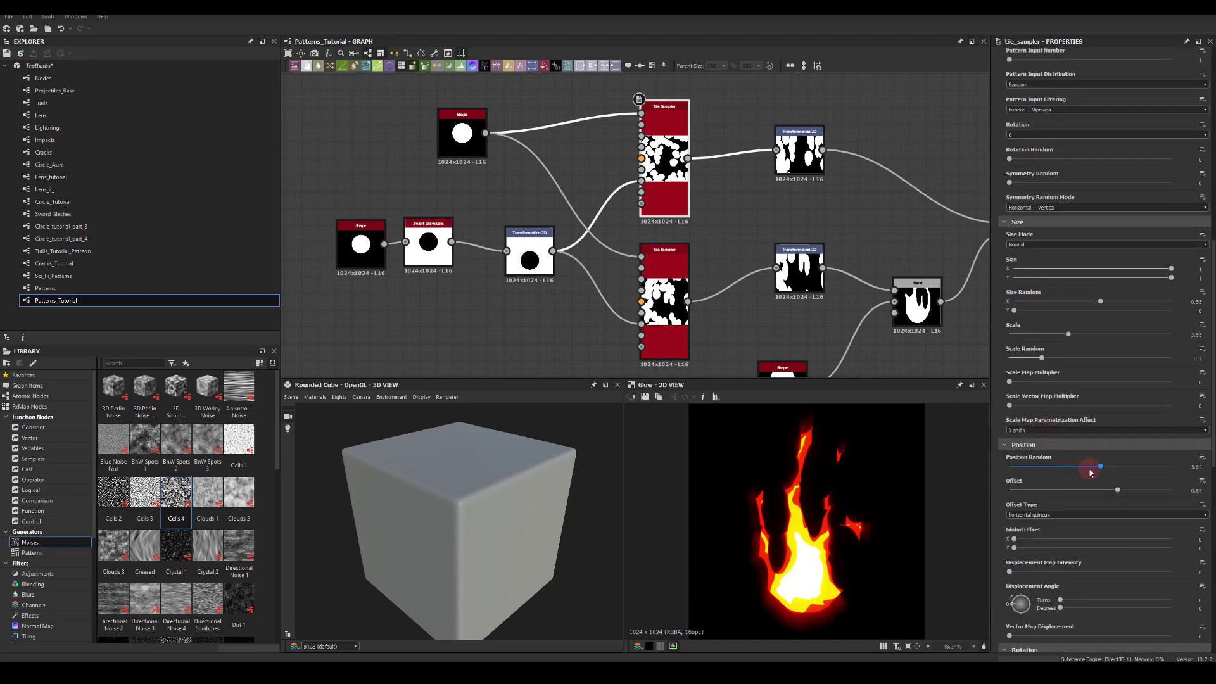
left_click_drag(1101, 469, 1077, 466)
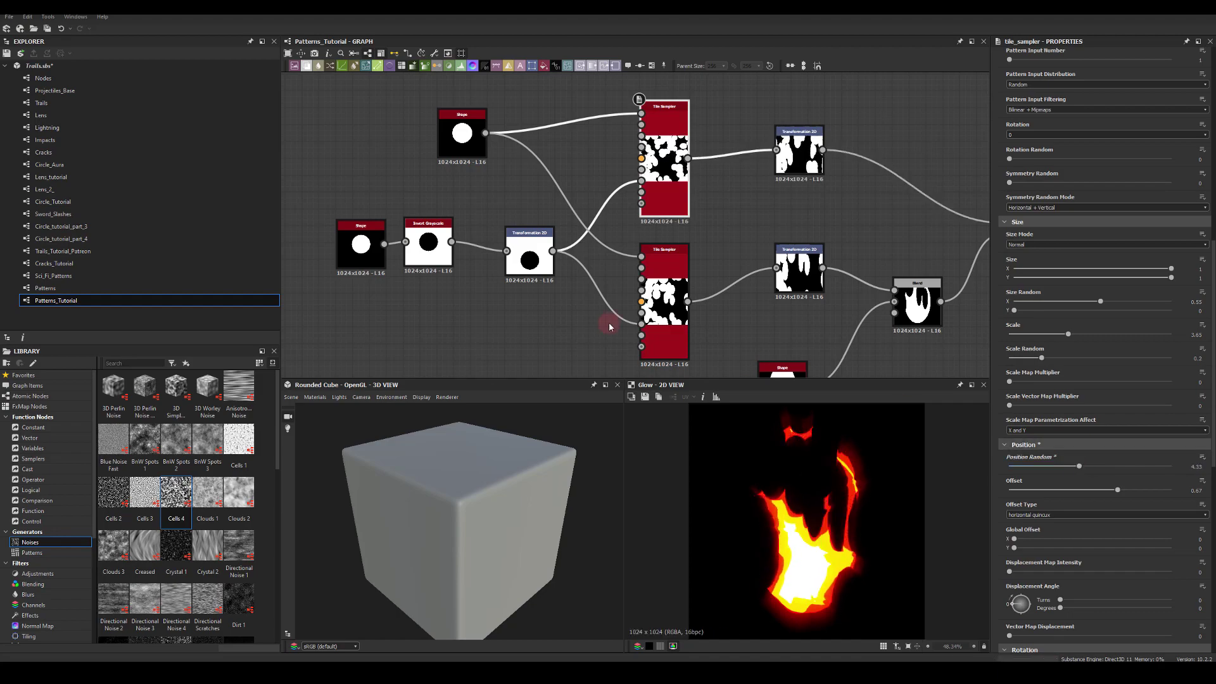